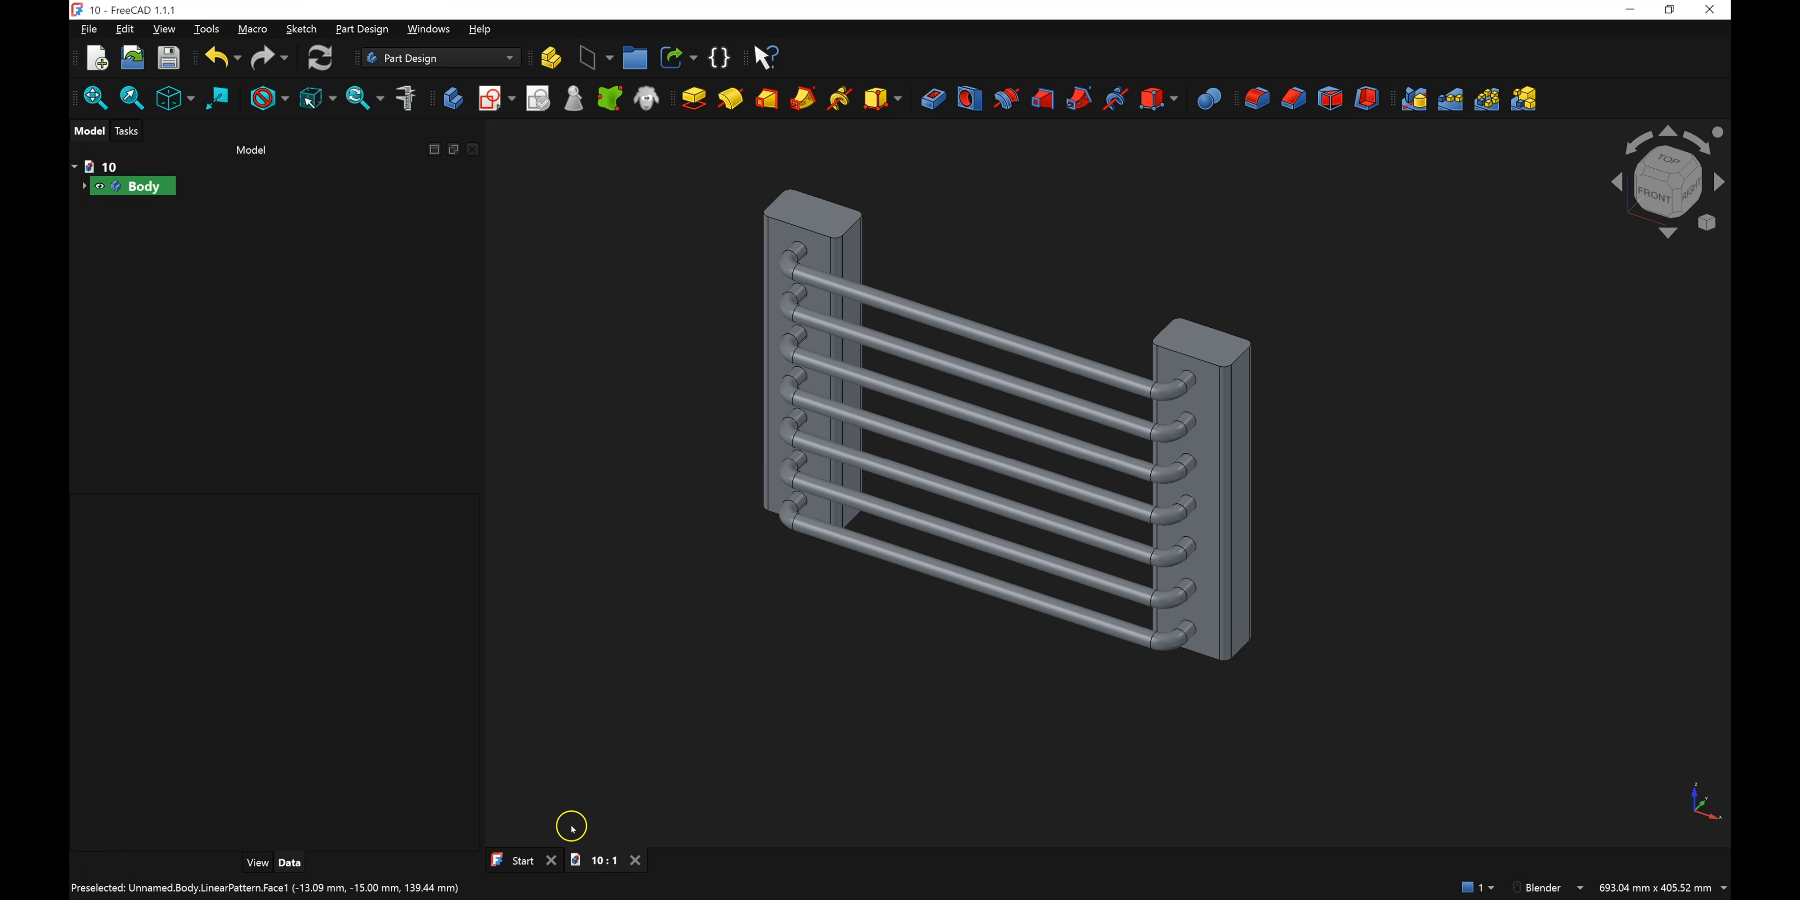
- Close the finished ladder document and create a new parametric body with a sketch on the XY plane
click(635, 860)
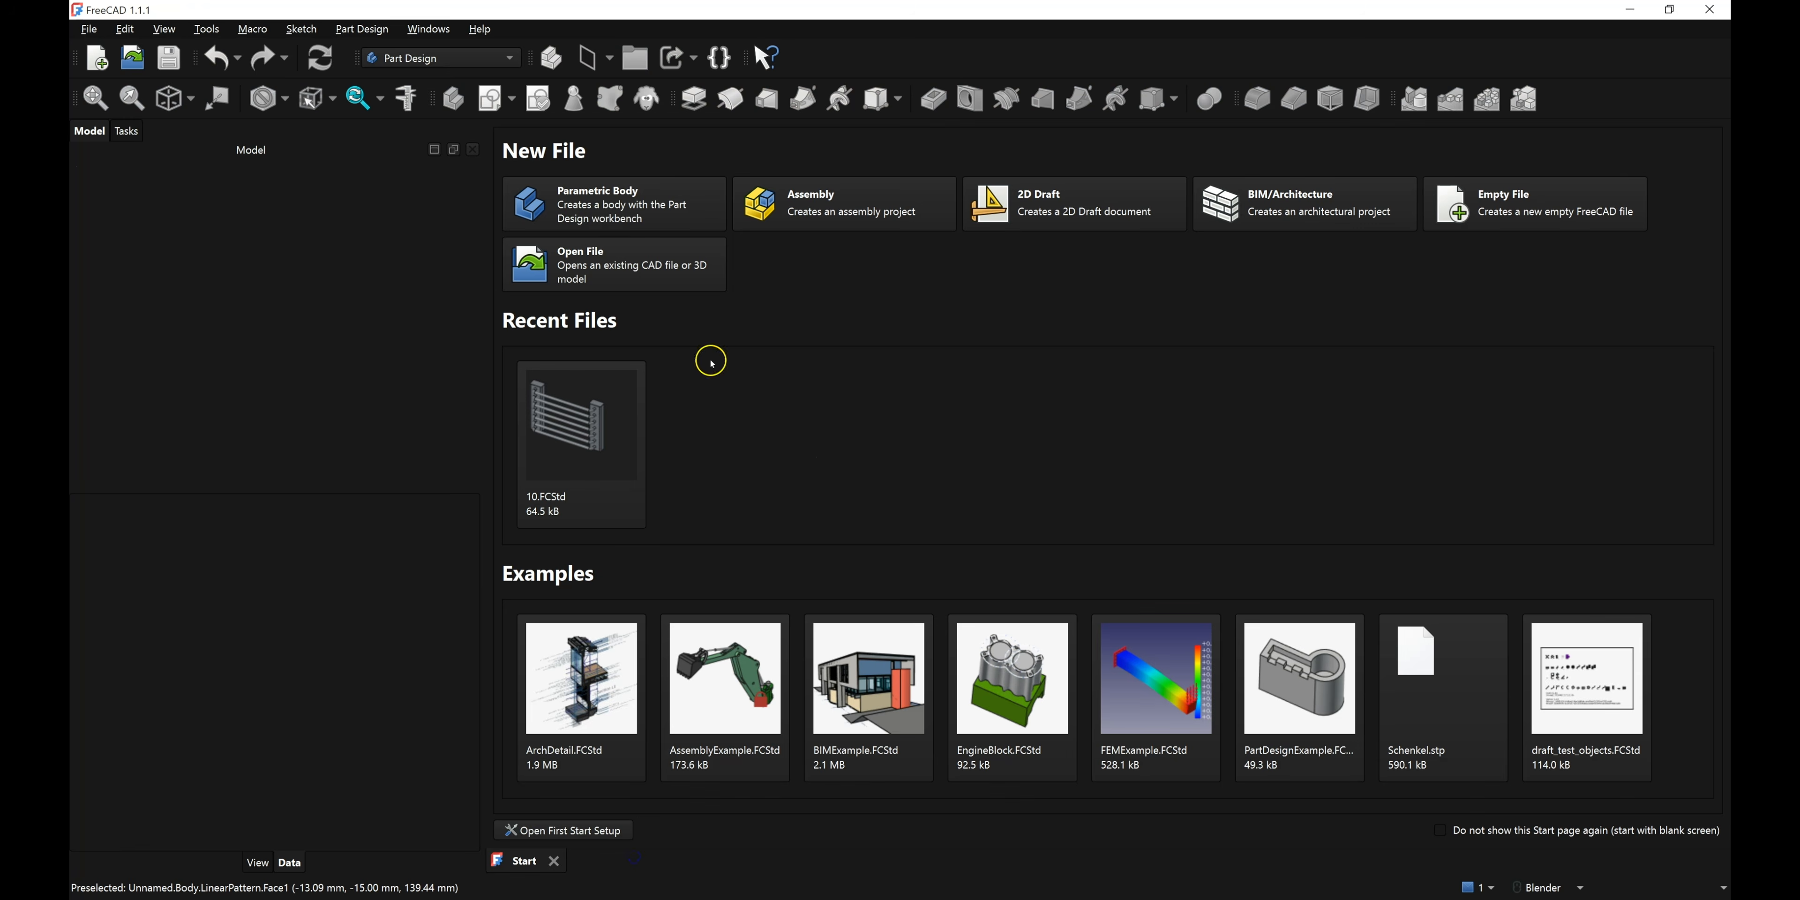
click(636, 200)
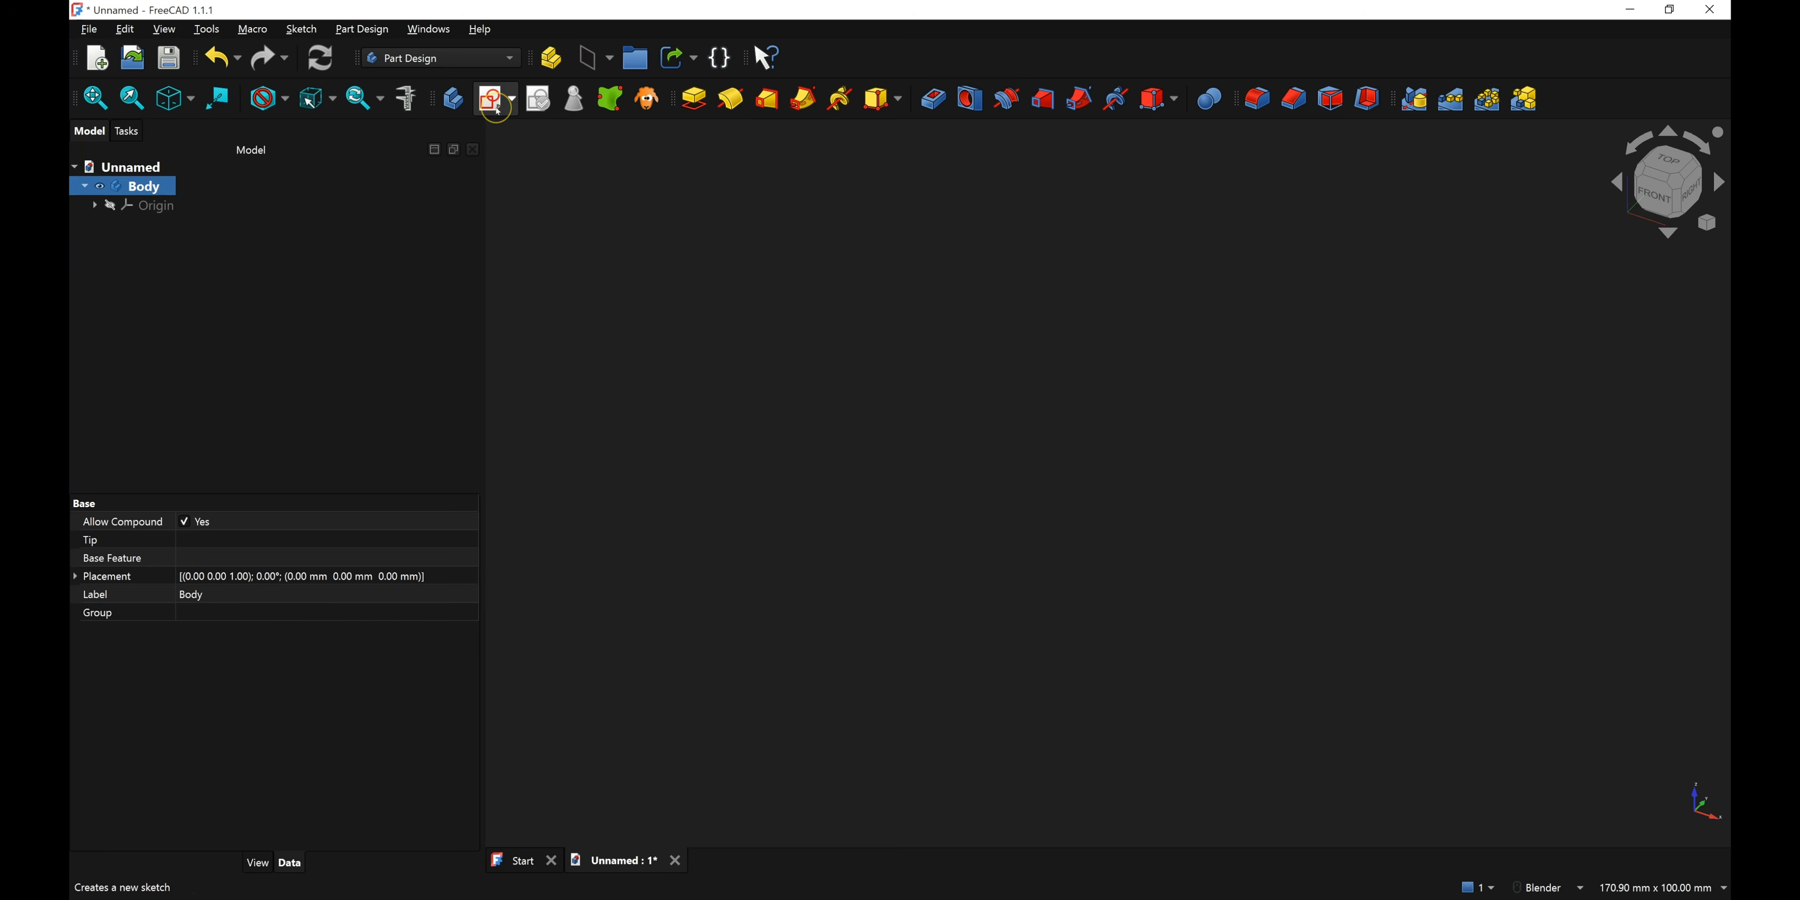
click(497, 110)
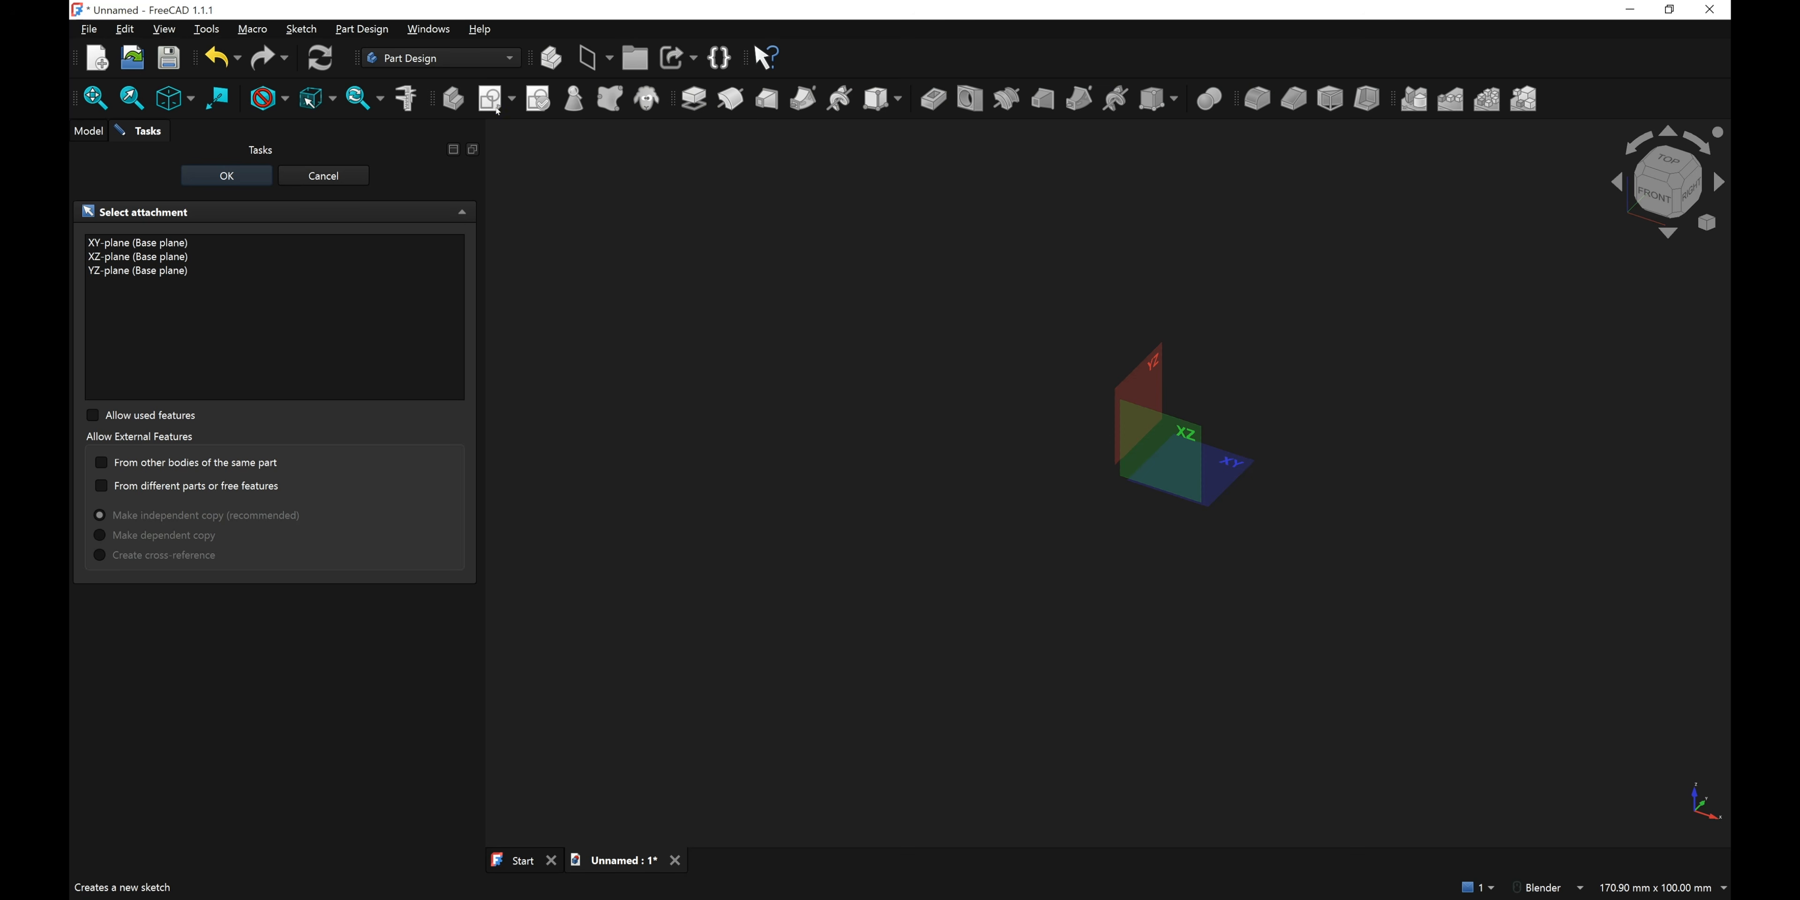
click(1233, 468)
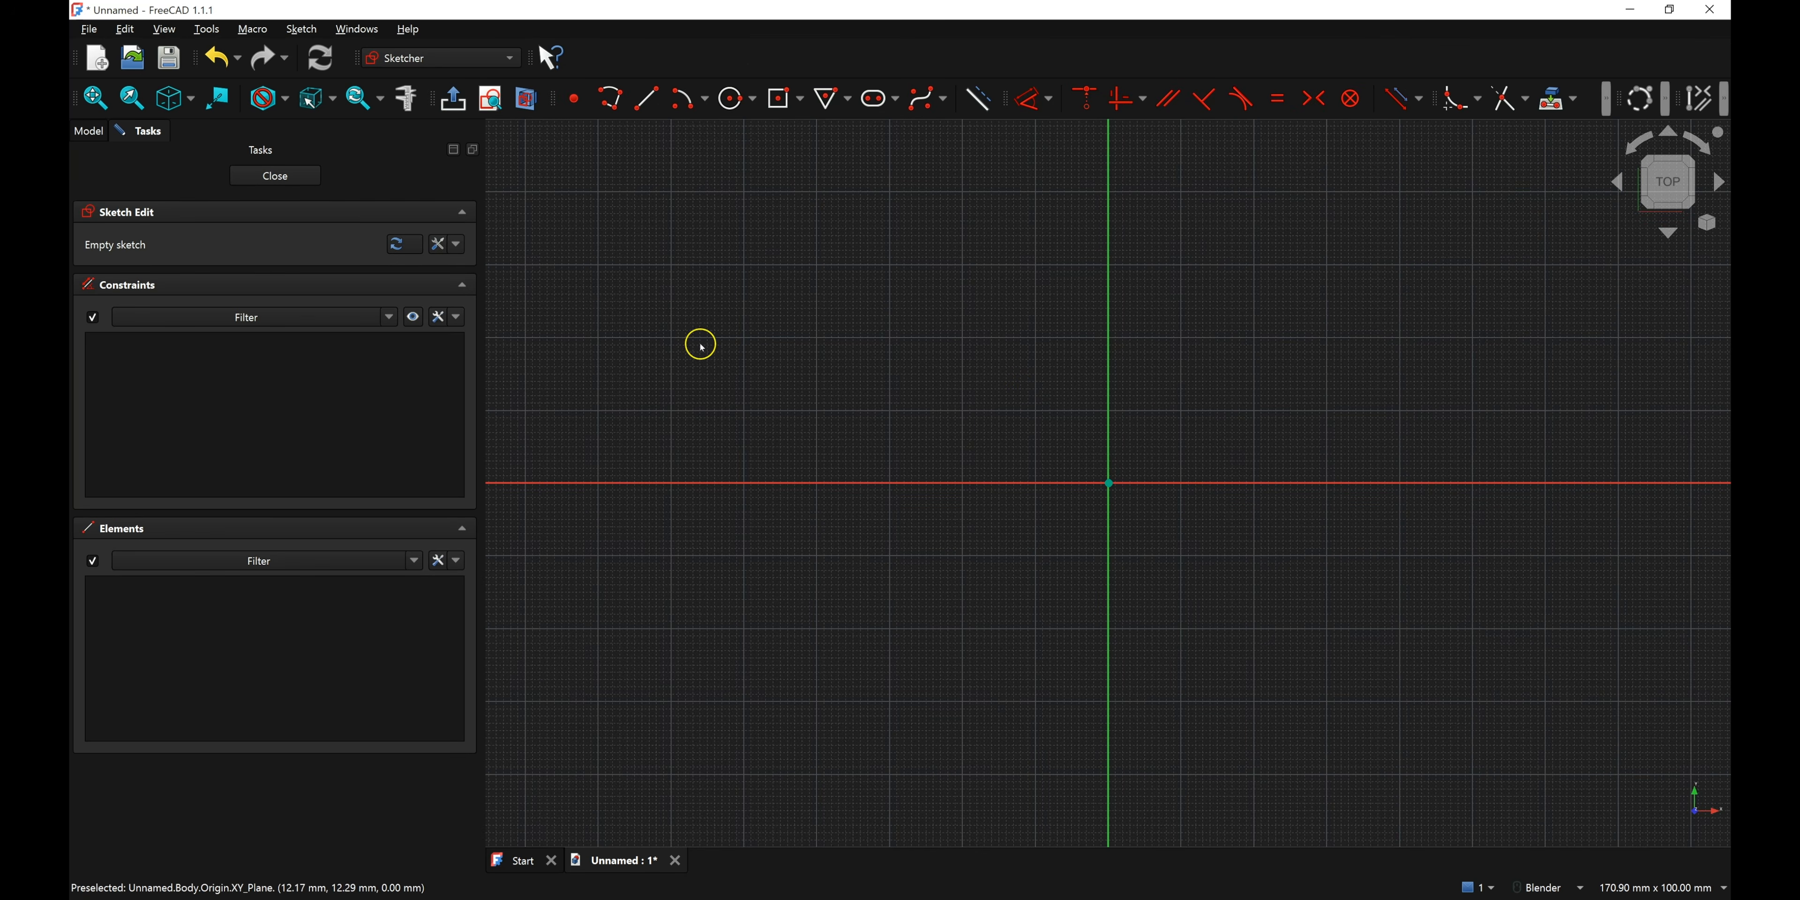
- Check the sketch's constraint settings for Auto constraints and Auto remove redundant constraints
click(458, 318)
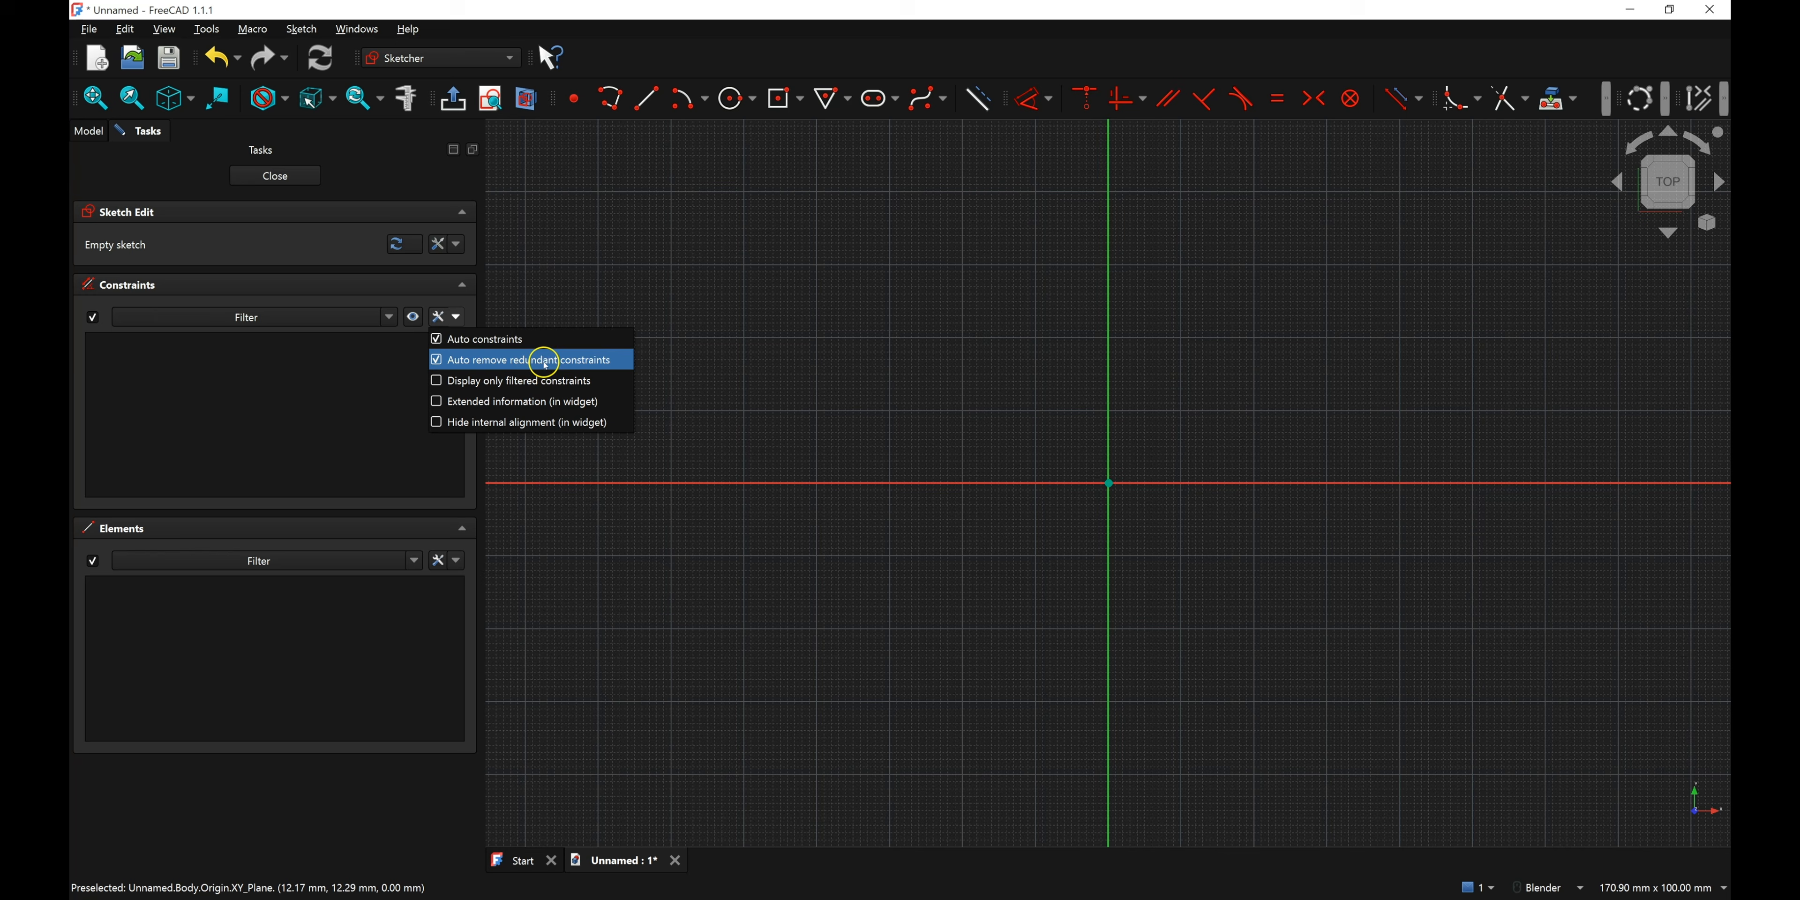
click(787, 358)
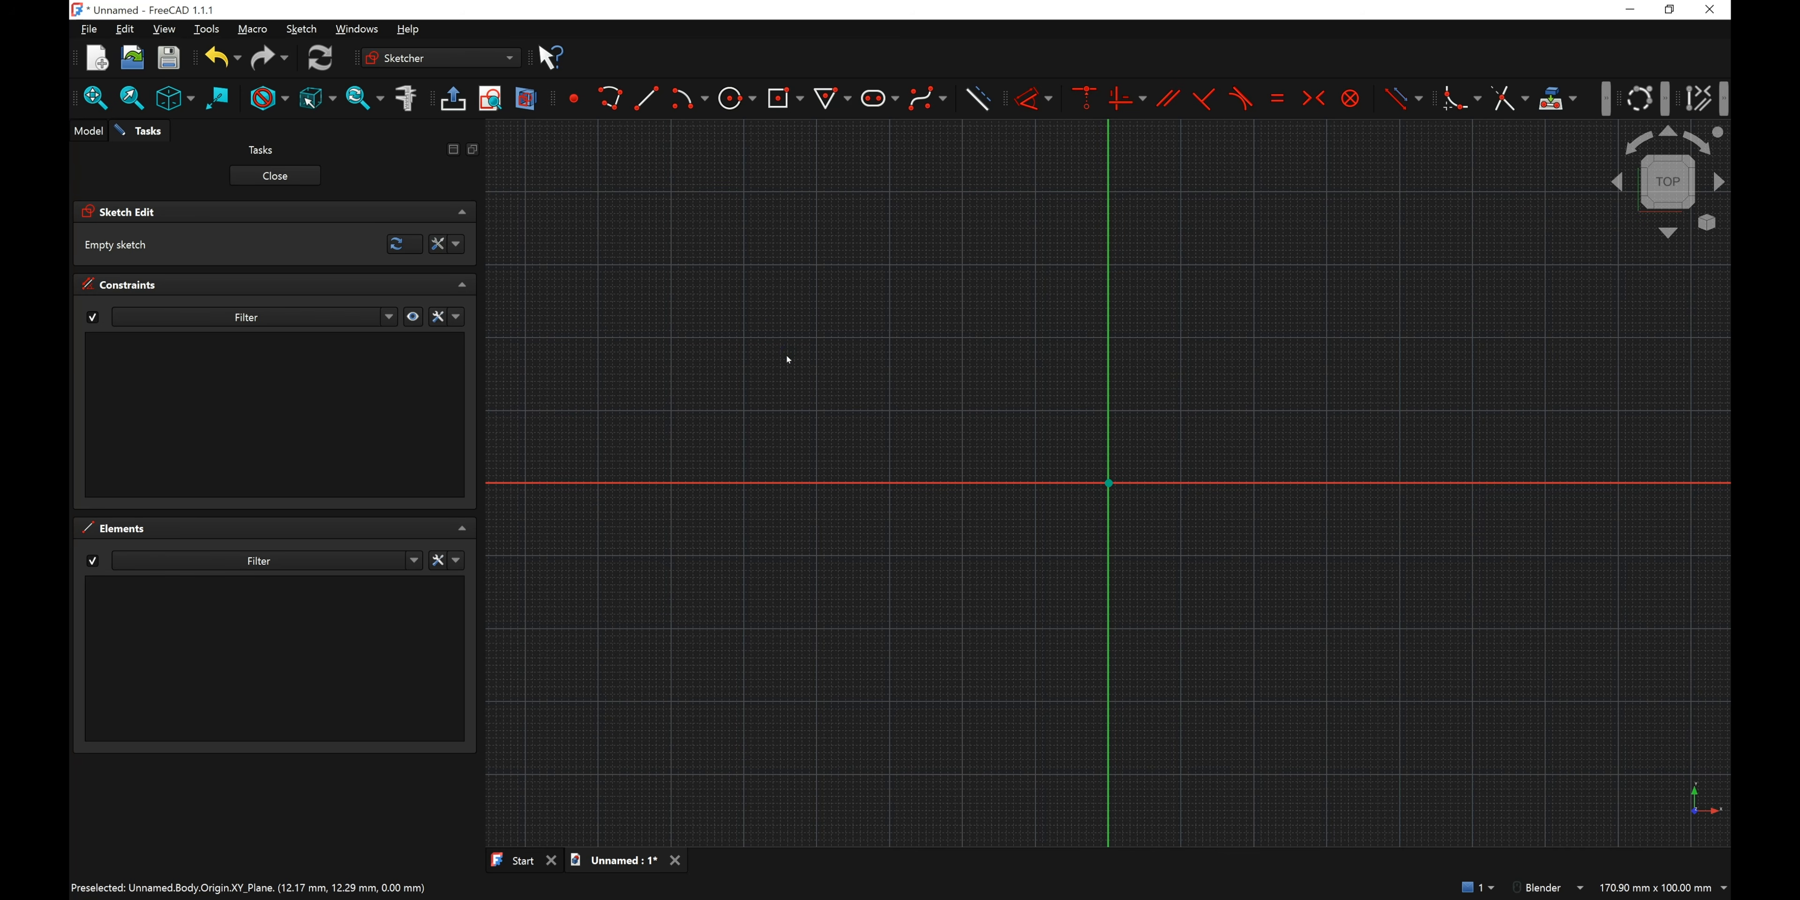
scroll(755, 498, down, 2)
scroll(1133, 374, up, 1)
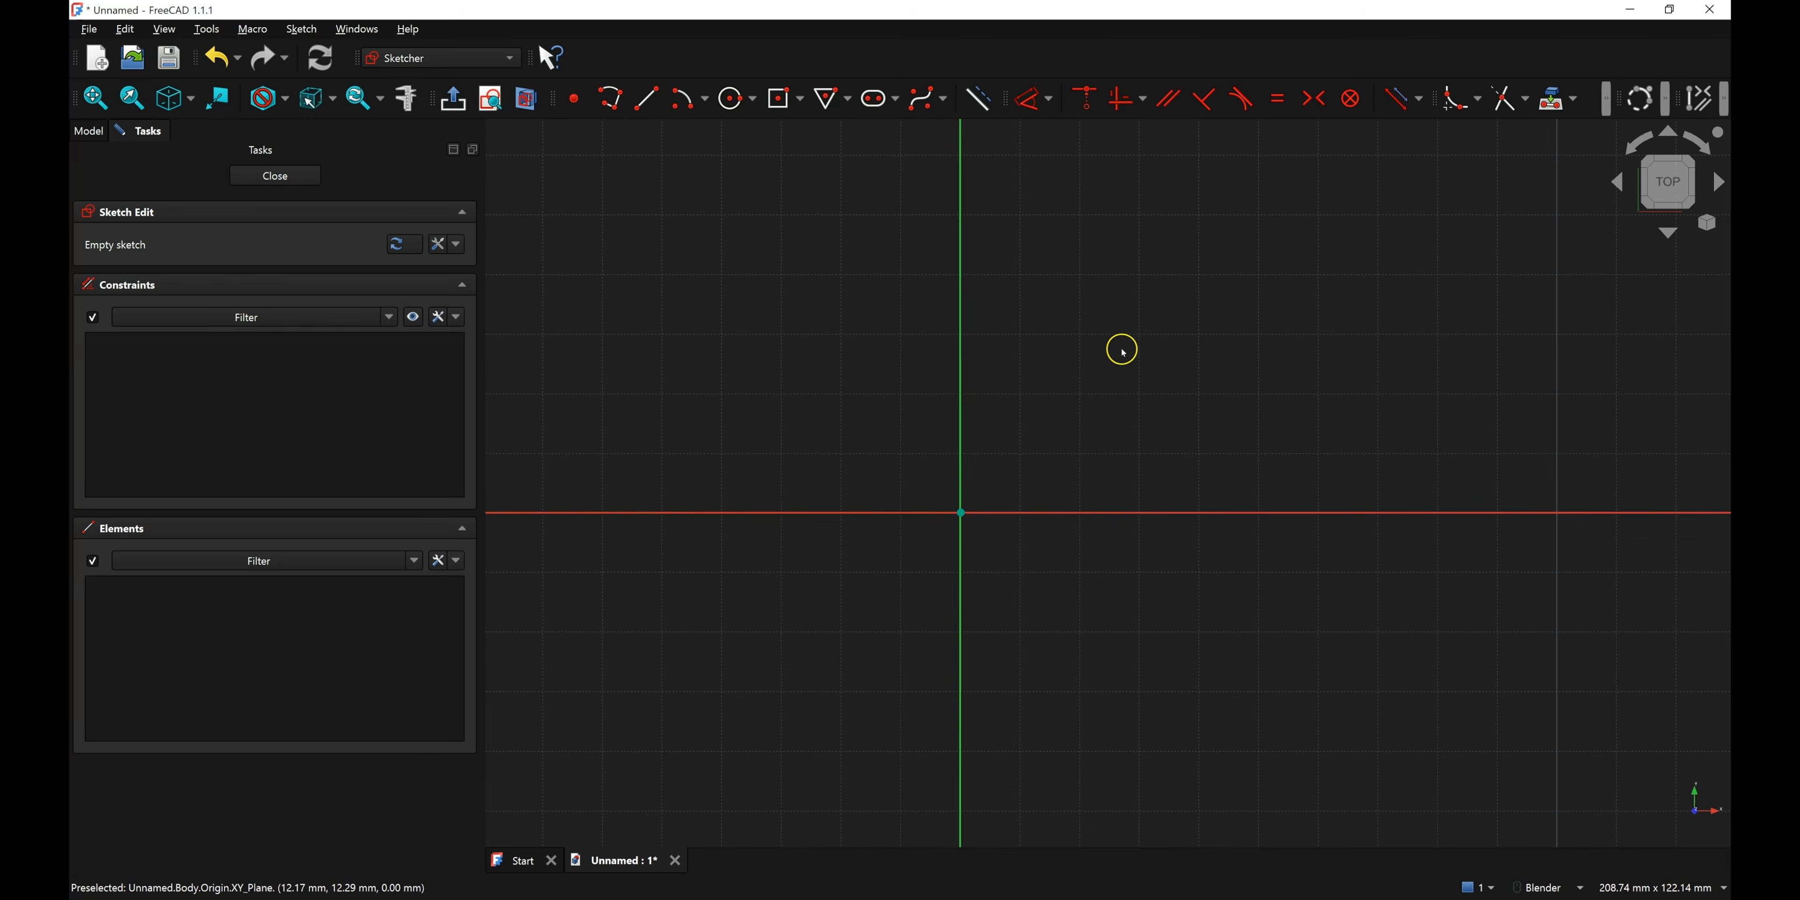
click(454, 319)
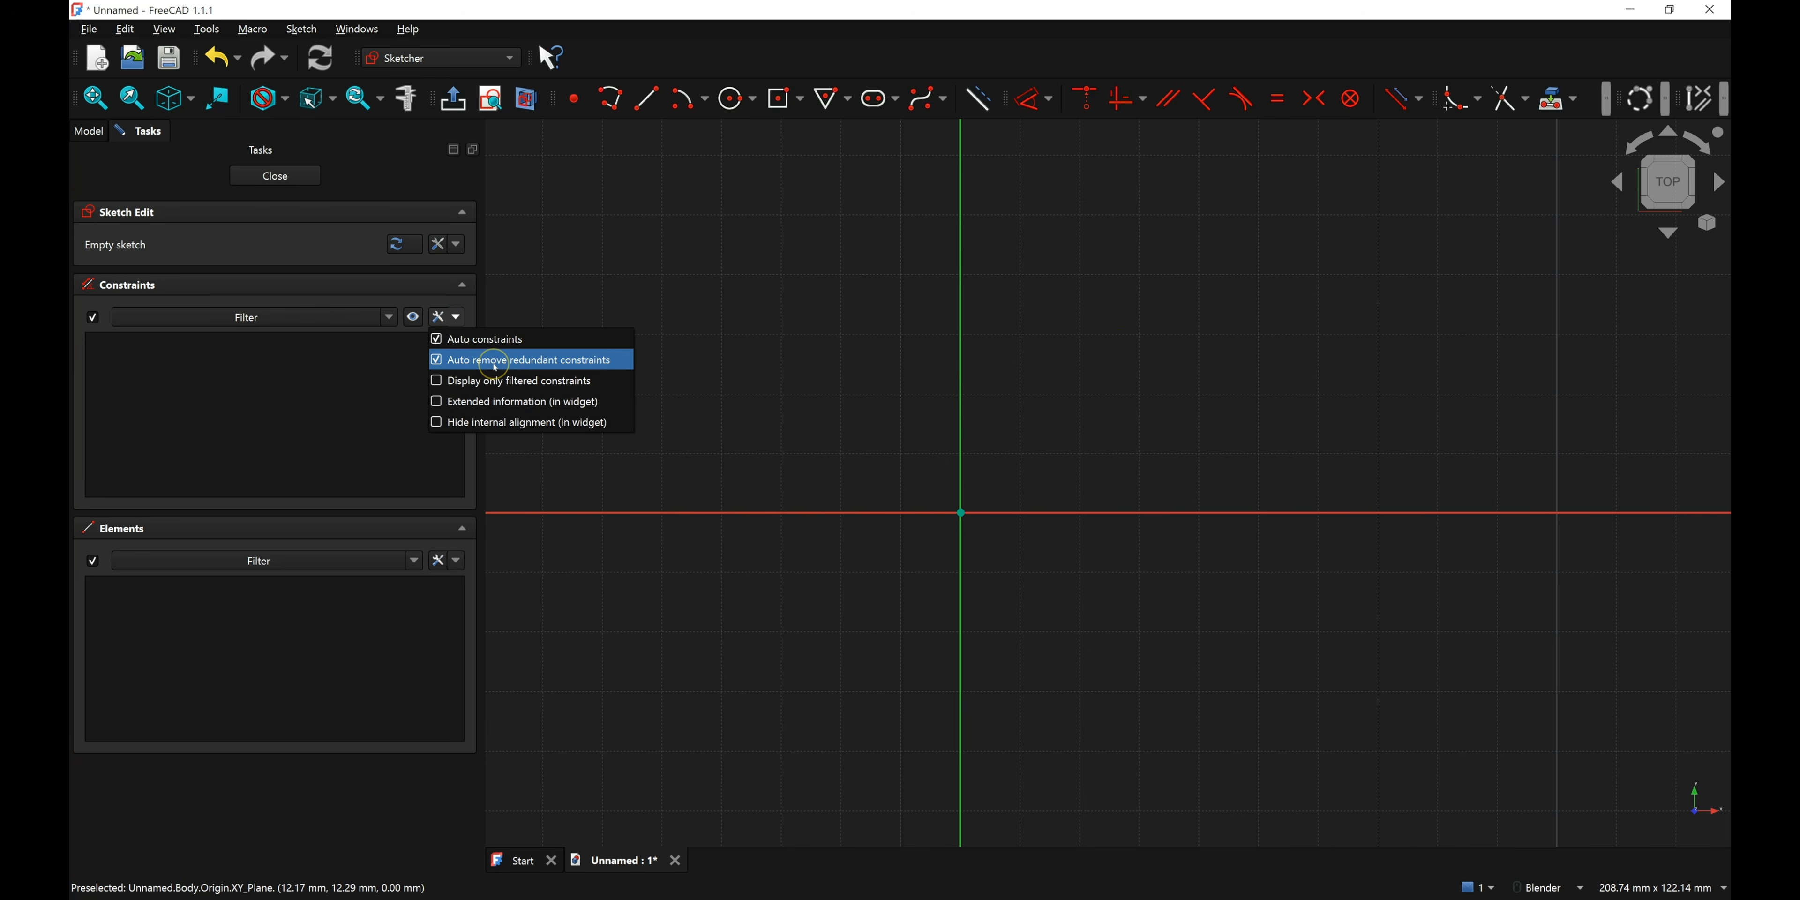
click(761, 292)
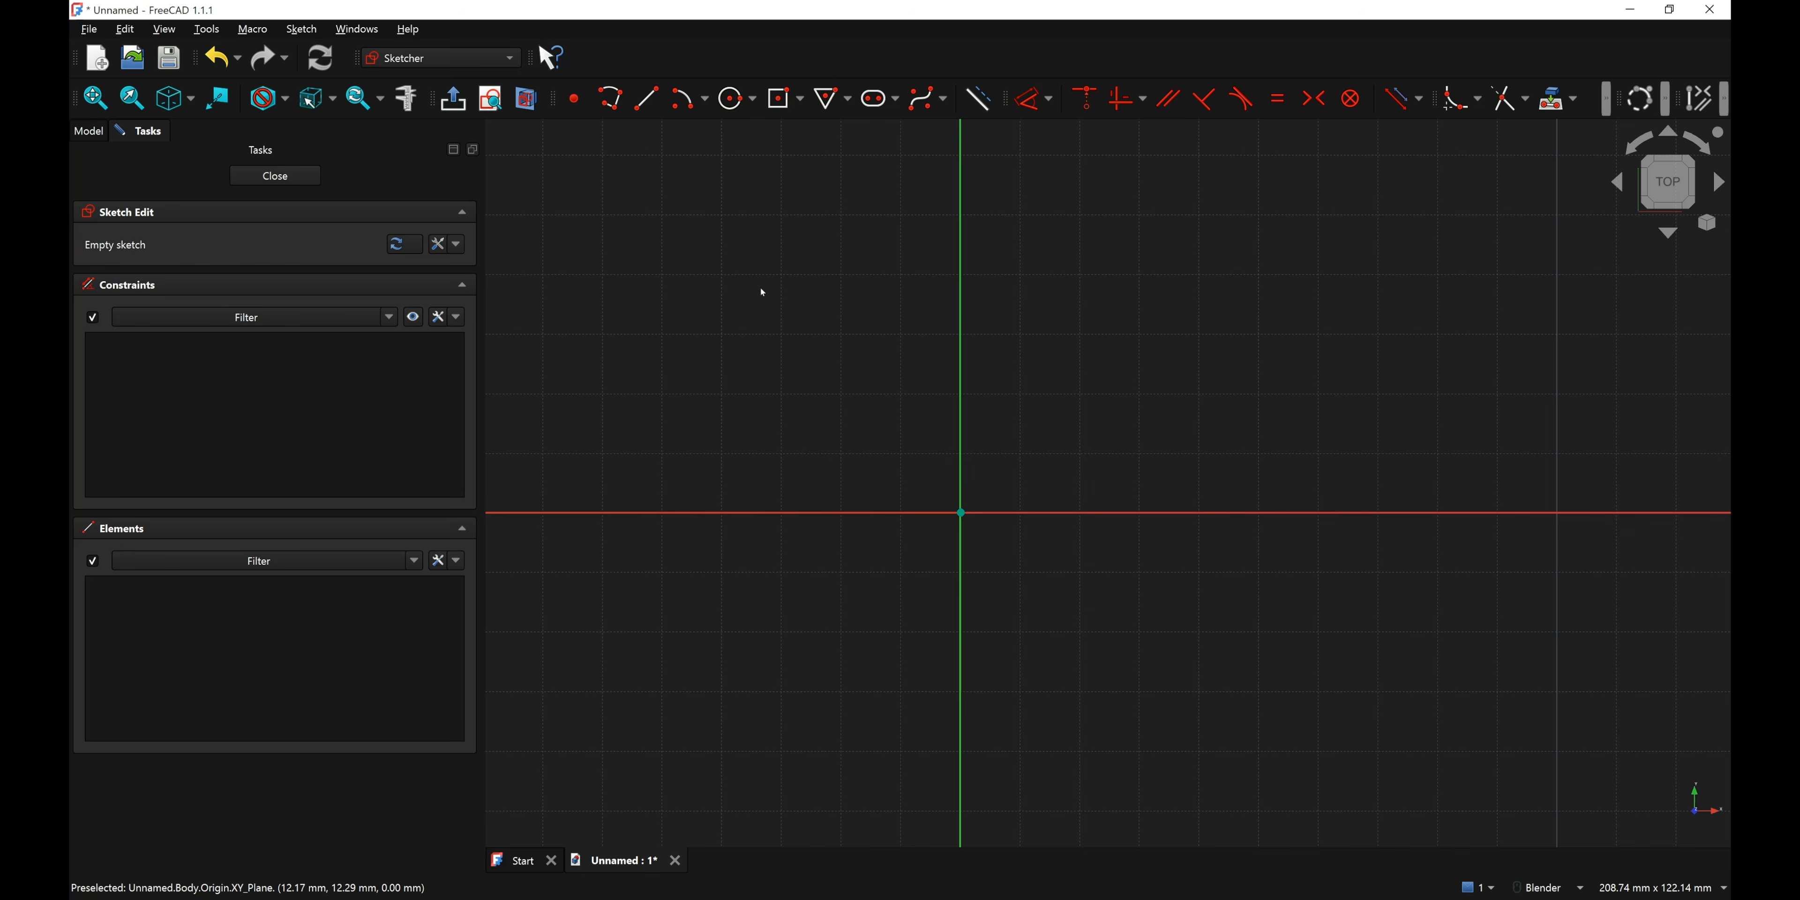
- Draw a centered rectangle with rounded corners at the origin, 50 mm wide, 30 mm high, with a 5 mm corner radius
click(801, 101)
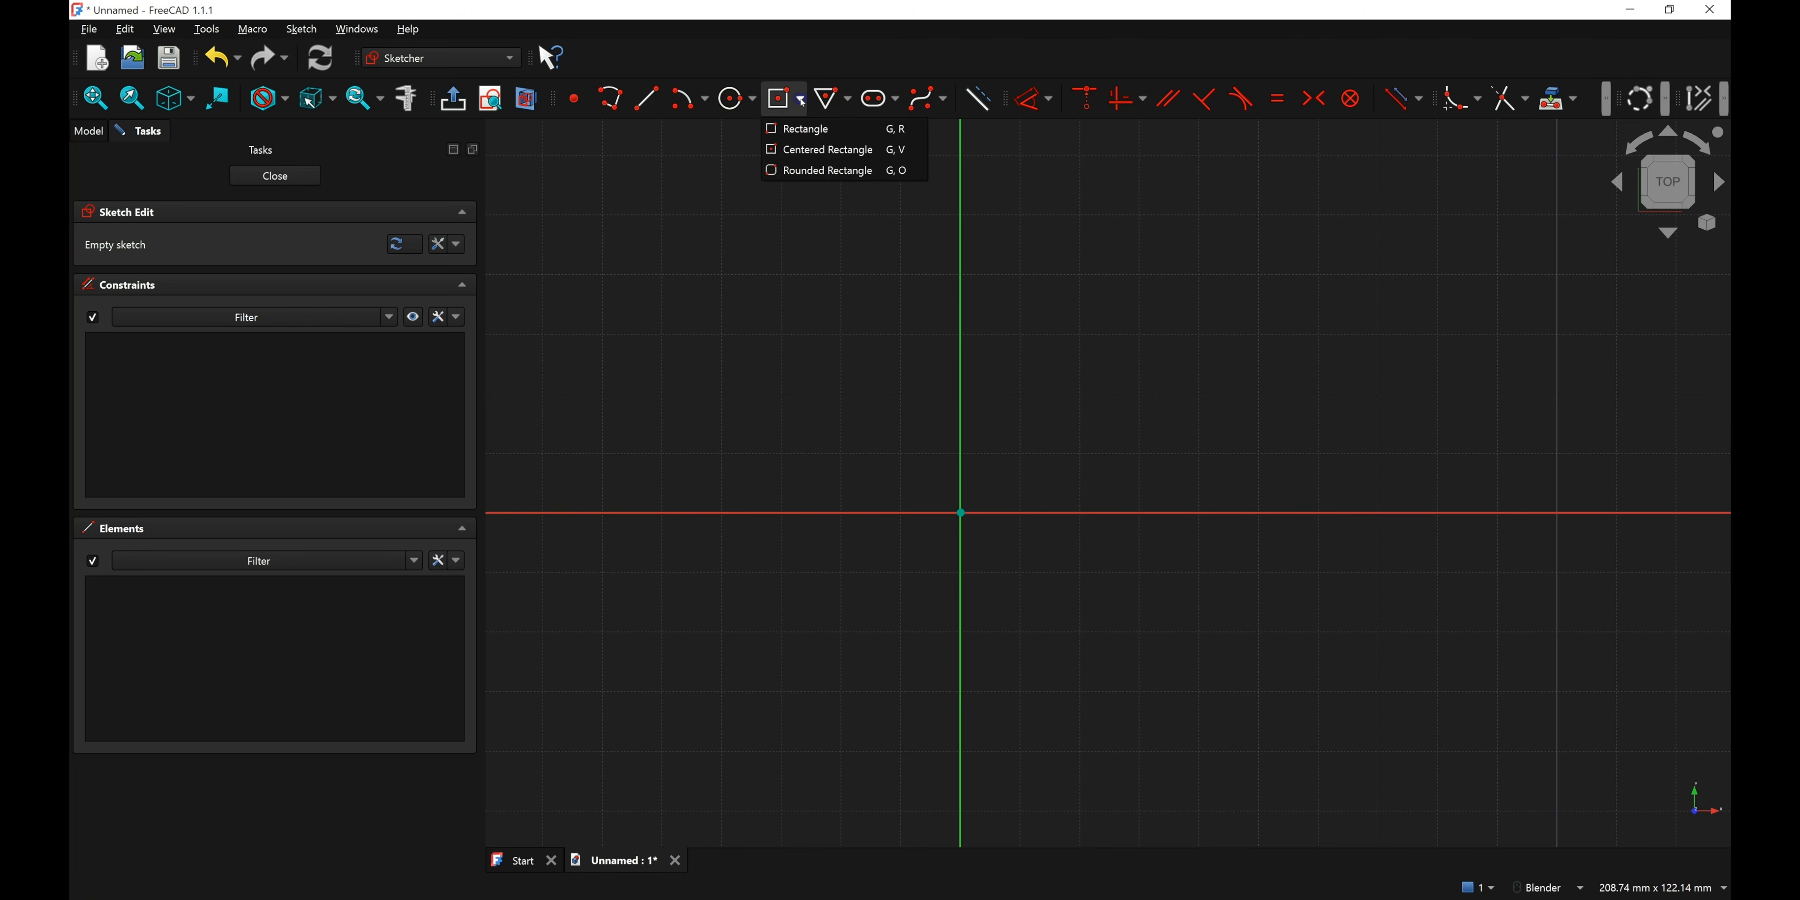
click(841, 155)
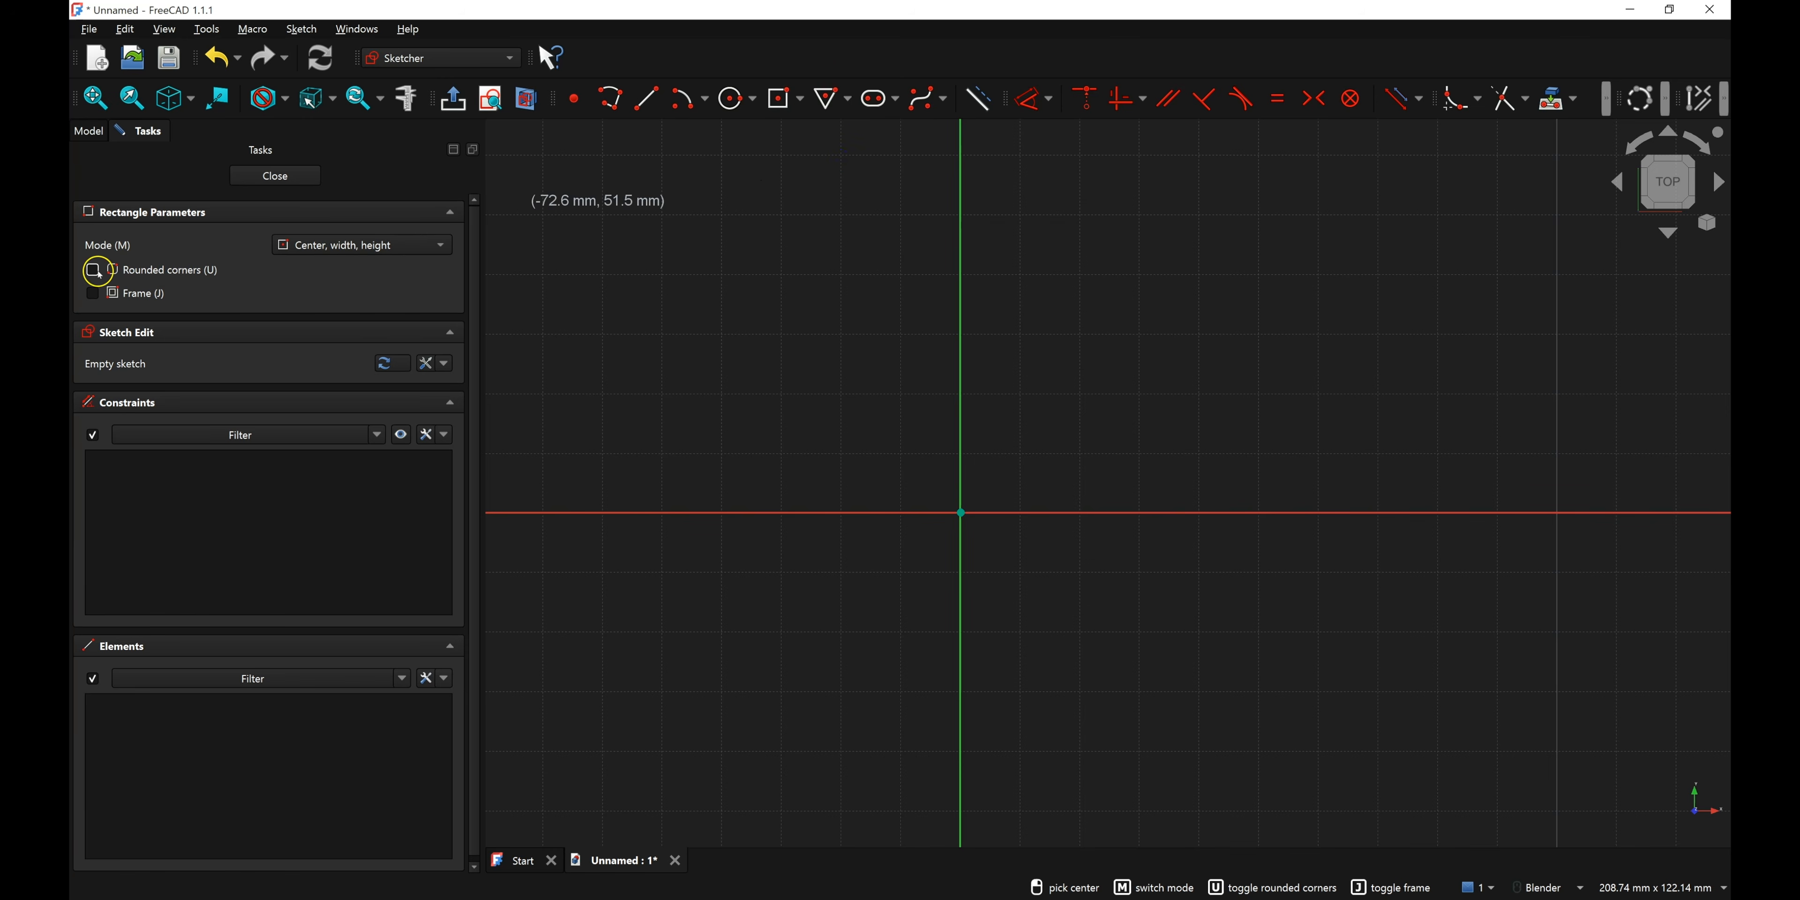
click(93, 271)
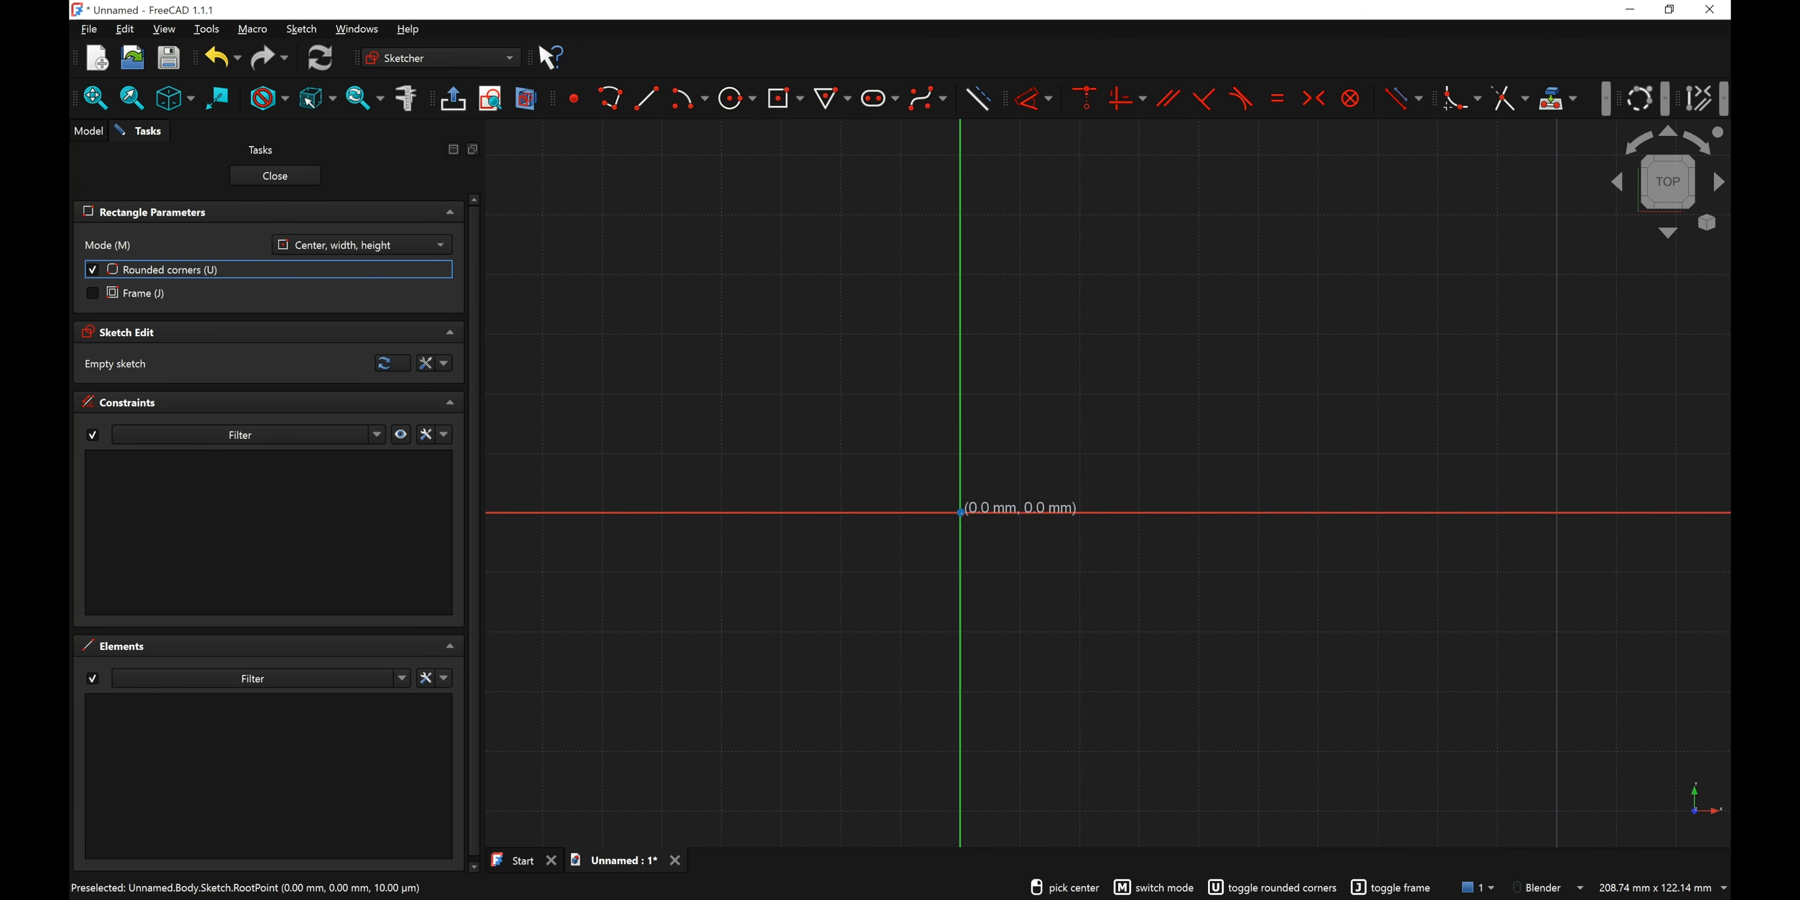
click(960, 512)
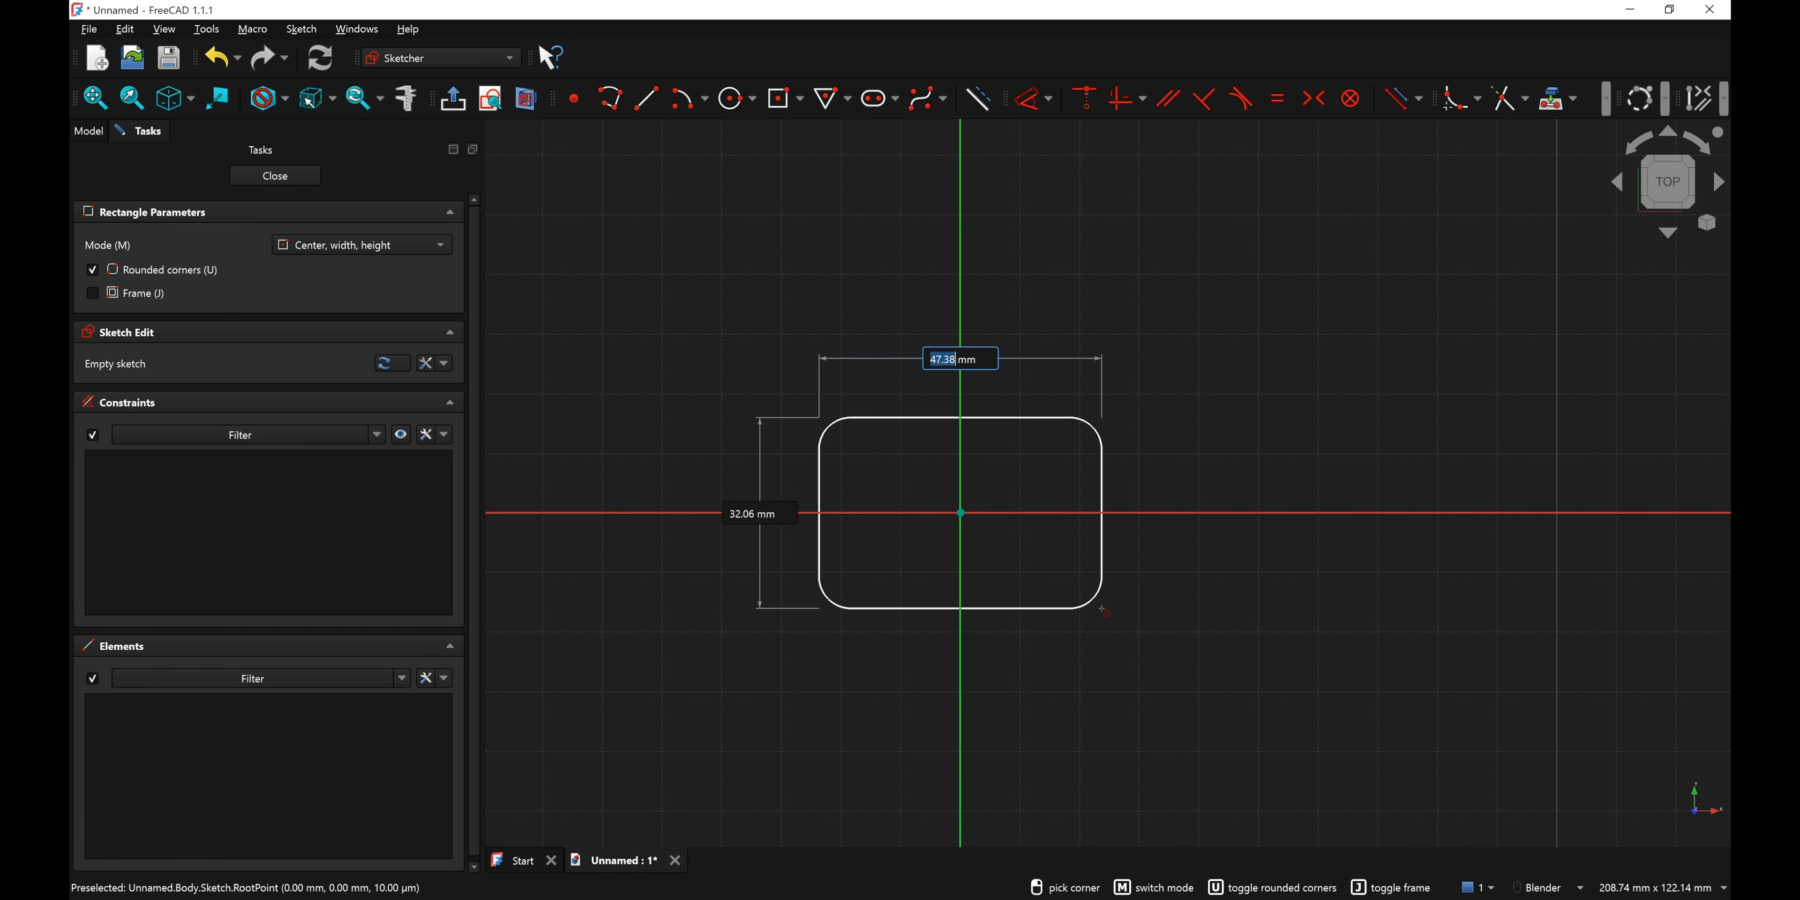
text(50)
key(Tab)
text(30)
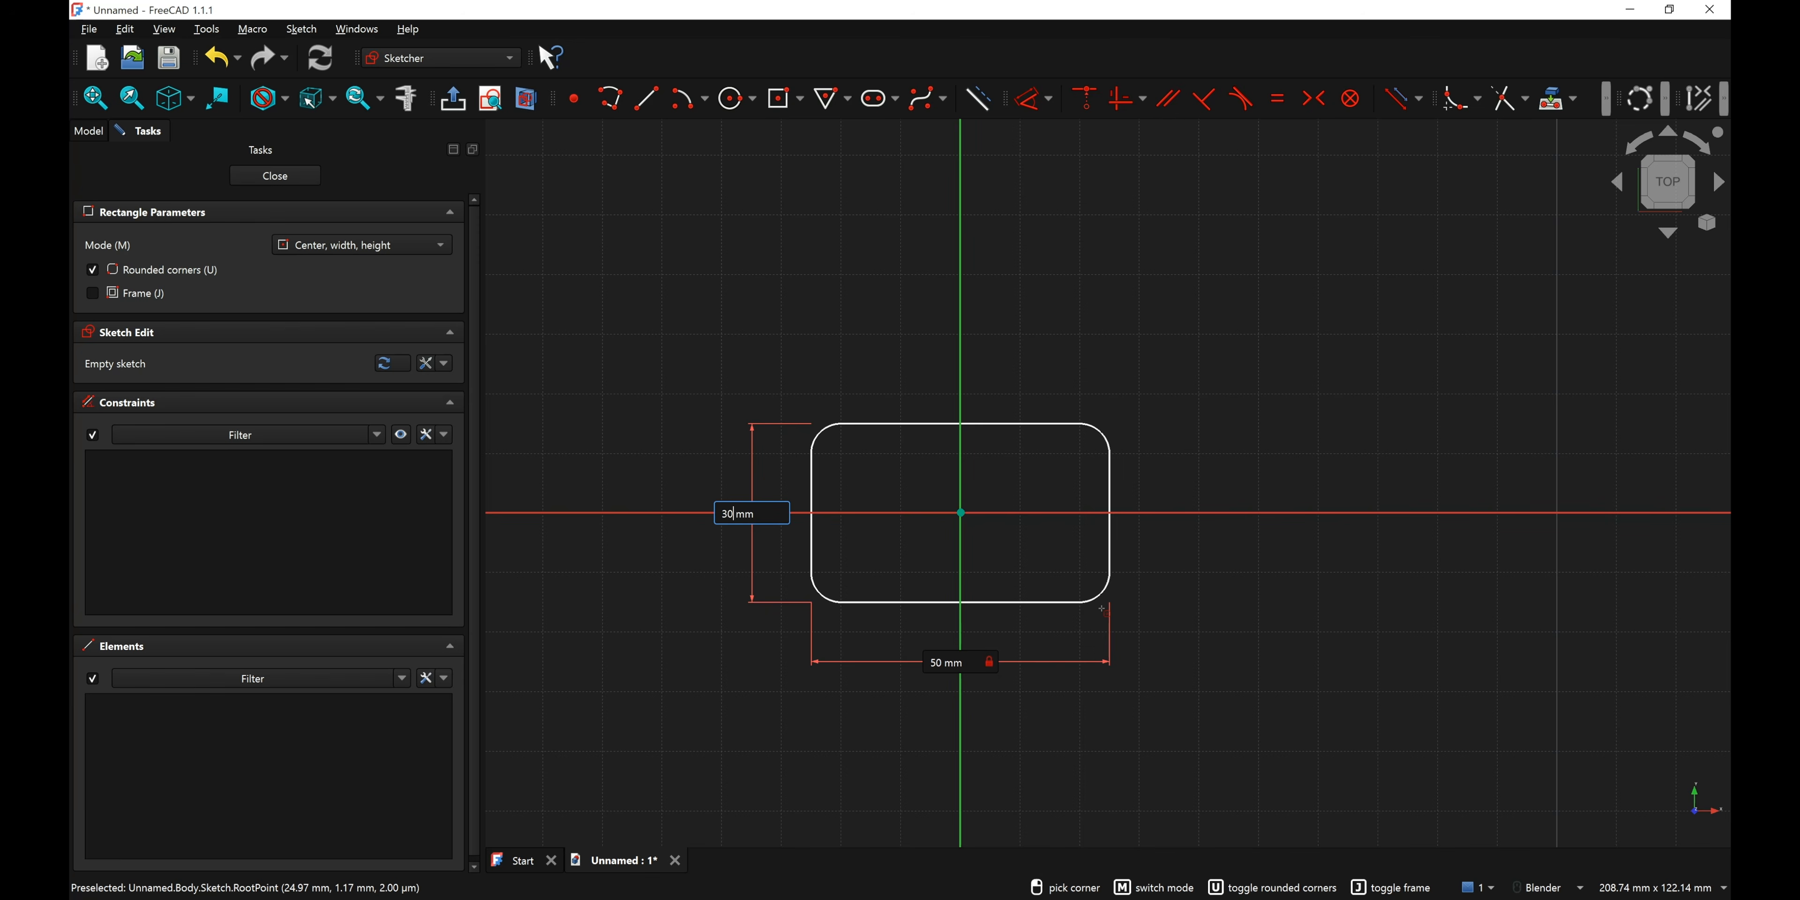
key(Tab)
text(5)
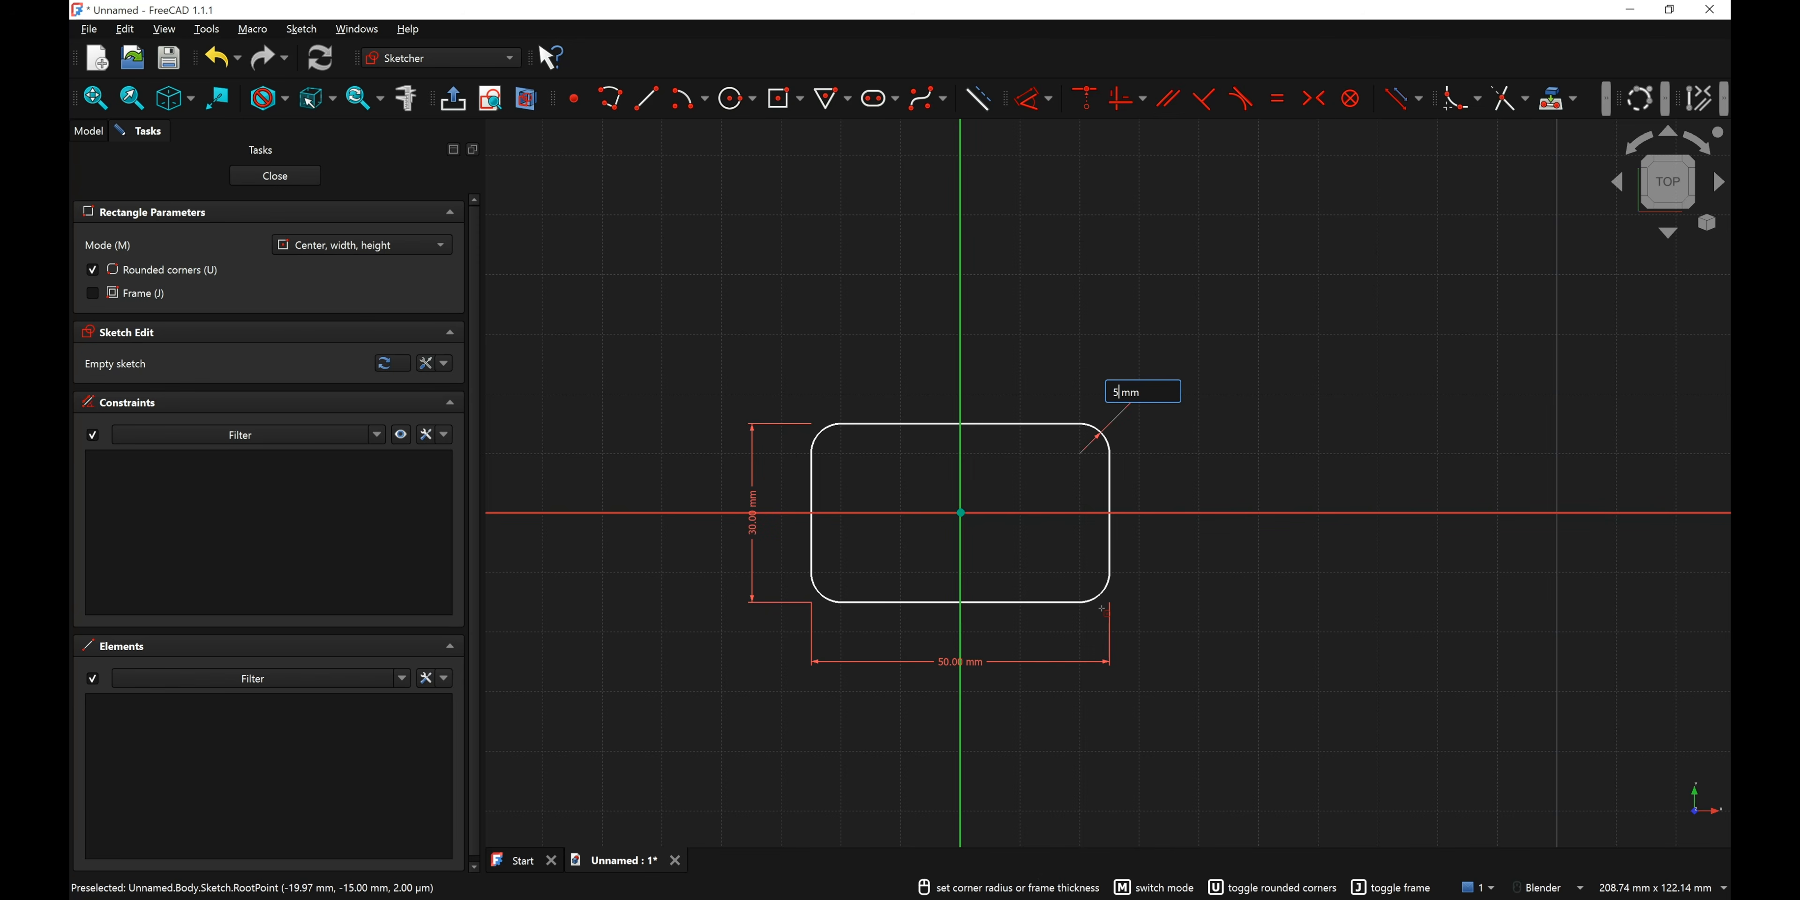
key(Return)
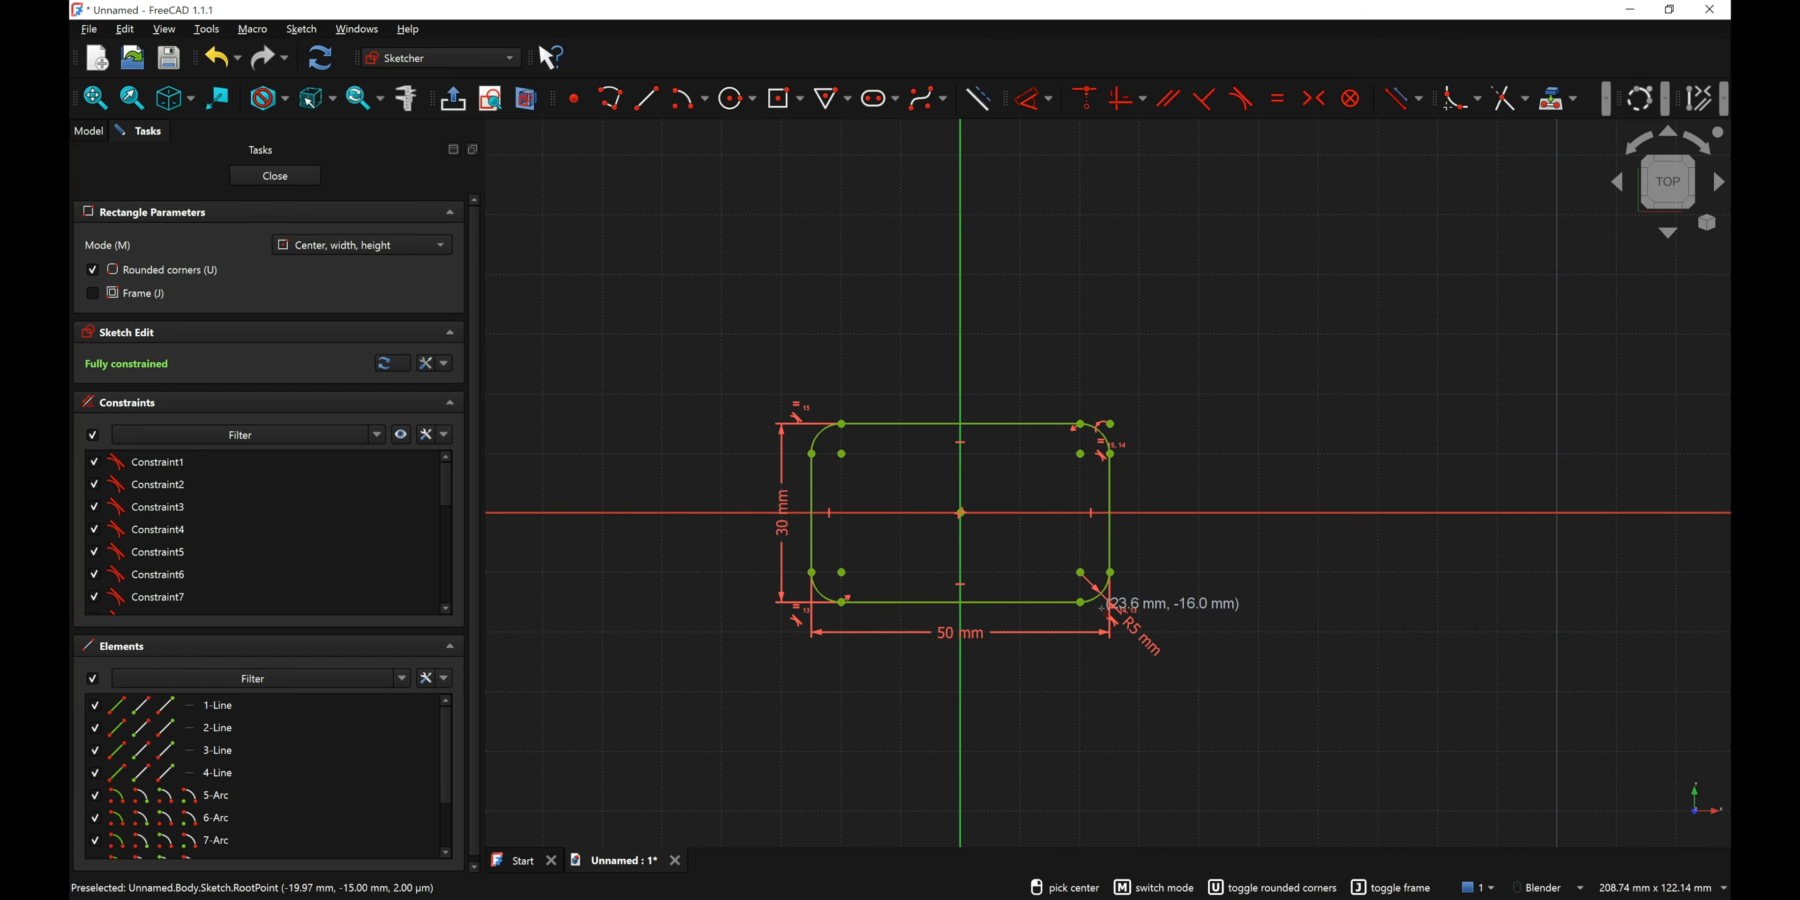
- Draw a second centered rounded rectangle on the horizontal axis about 182 mm right of the origin, 50 by 30 mm with 5 mm corners
scroll(838, 524, down, 5)
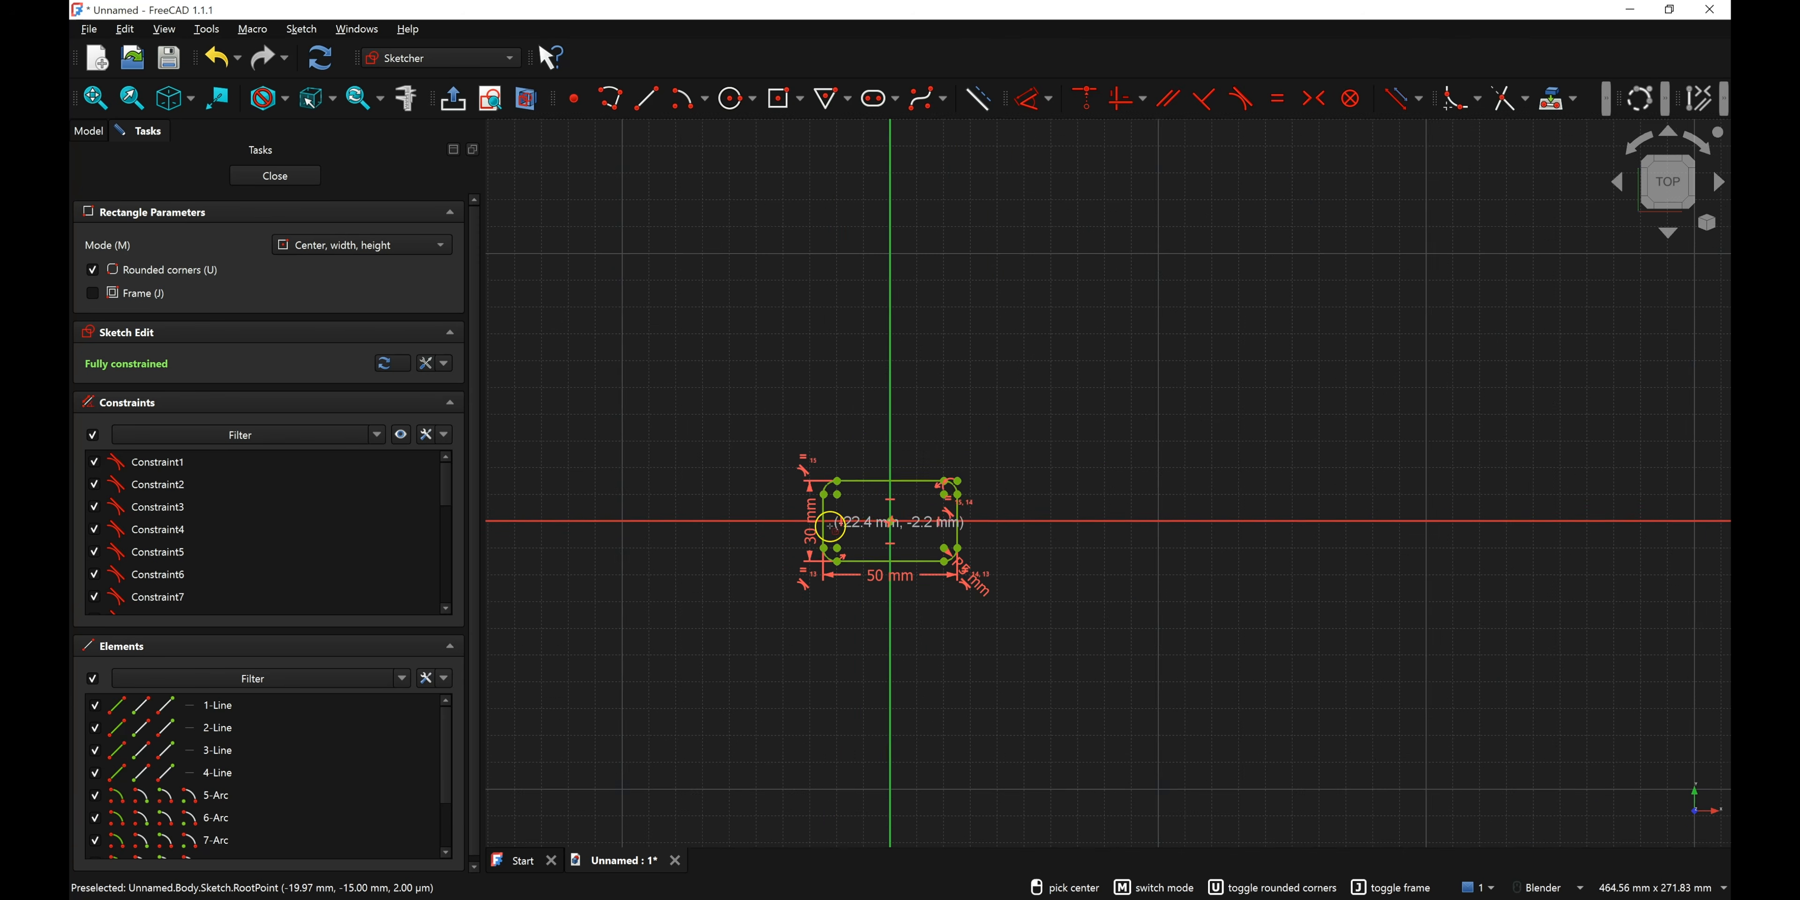
scroll(697, 547, down, 1)
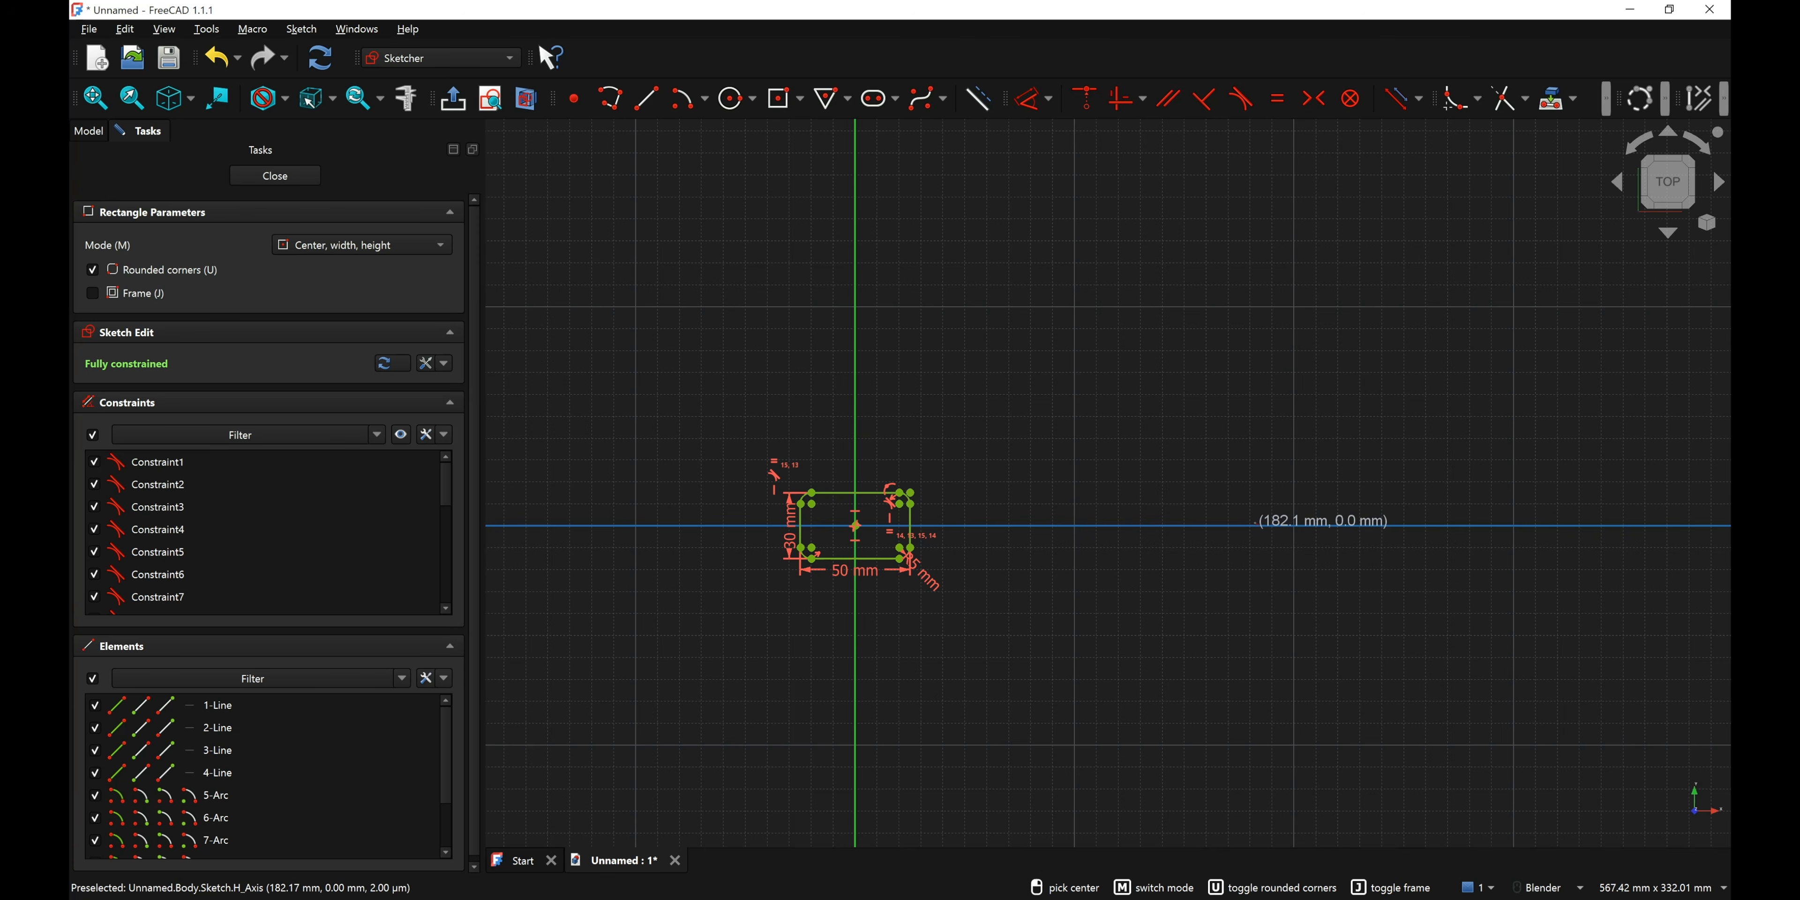
click(1254, 526)
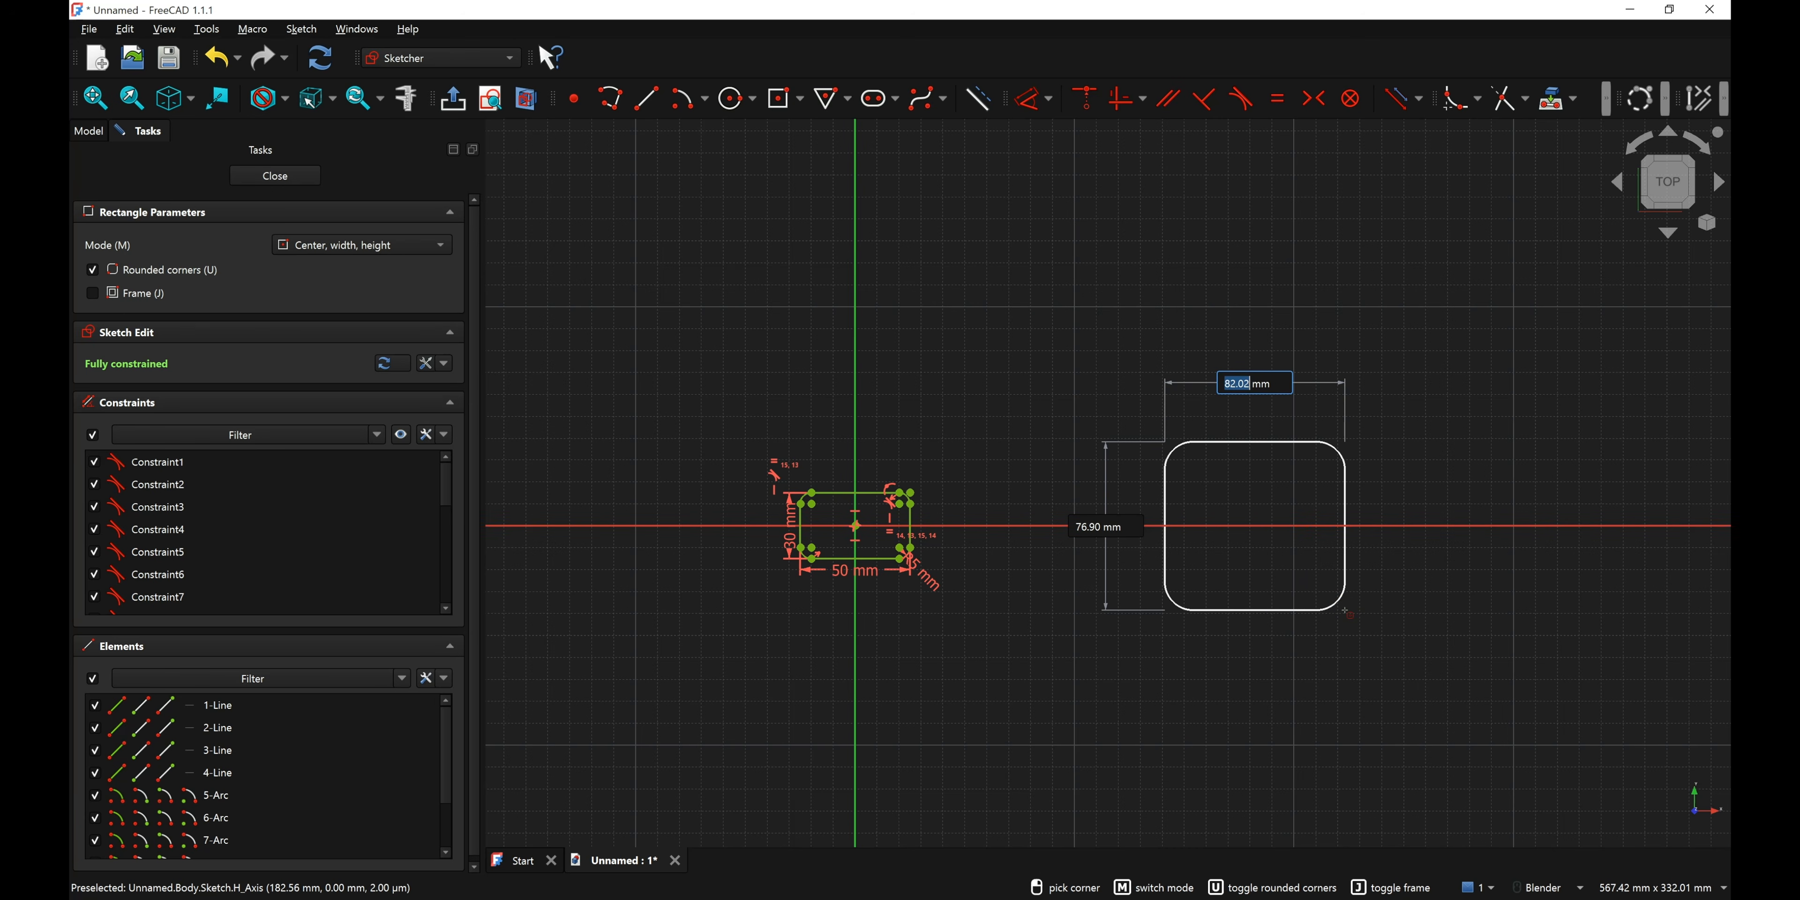
text(50)
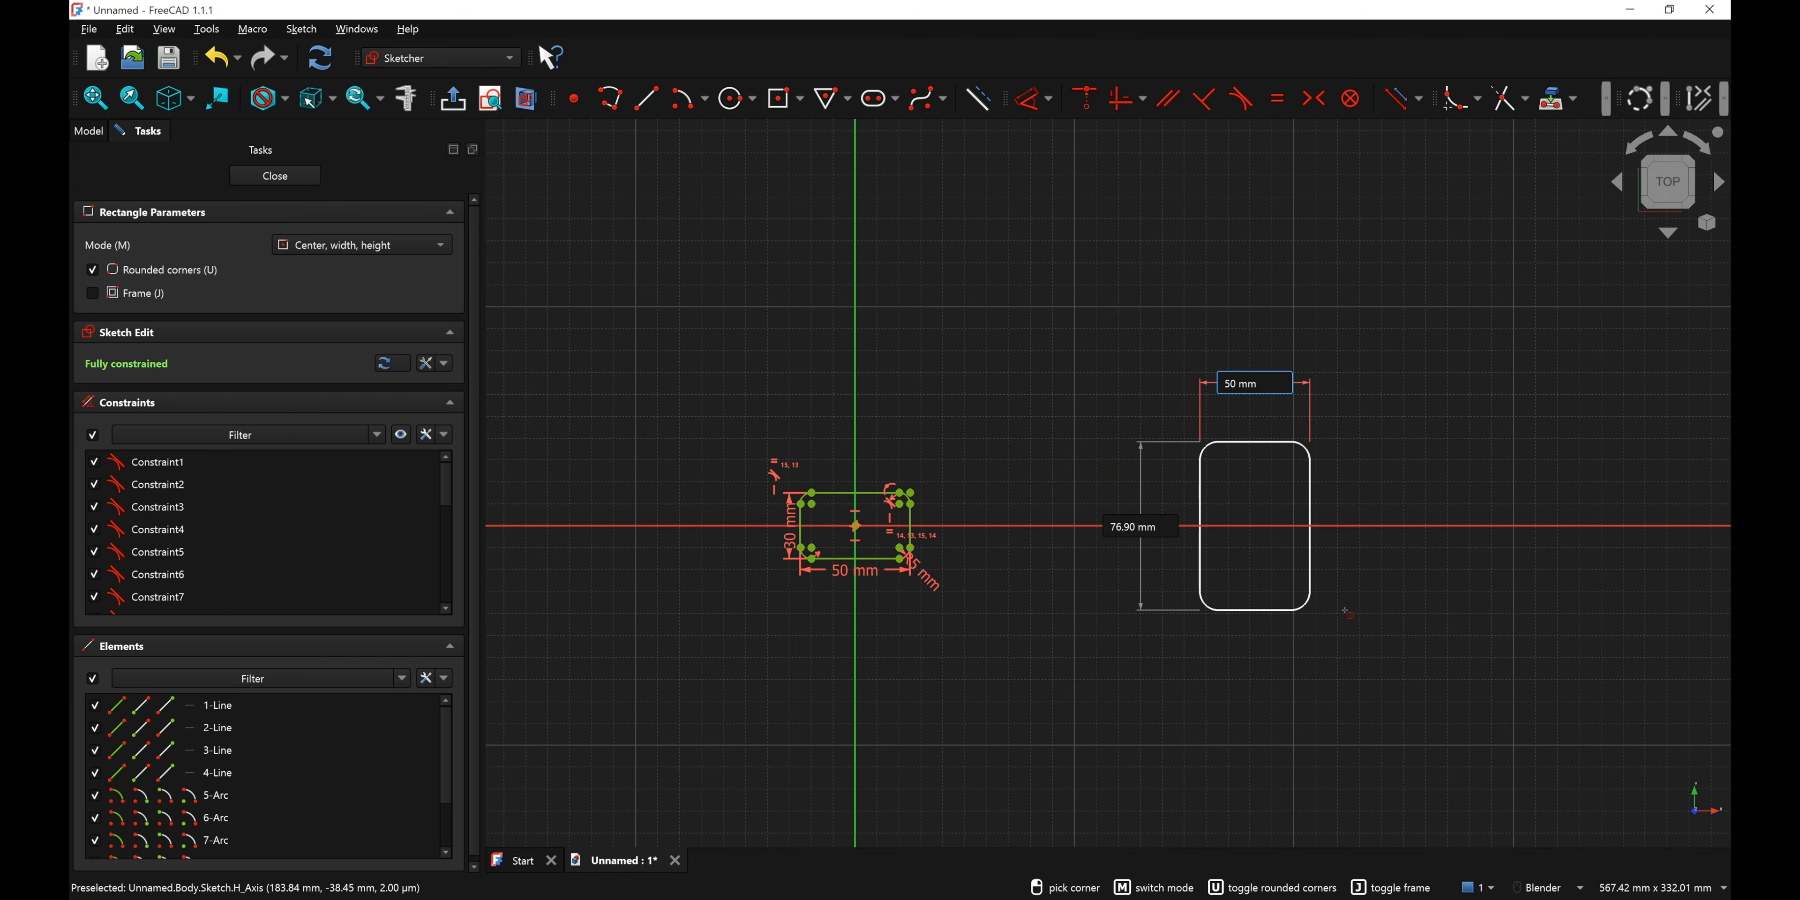
key(Tab)
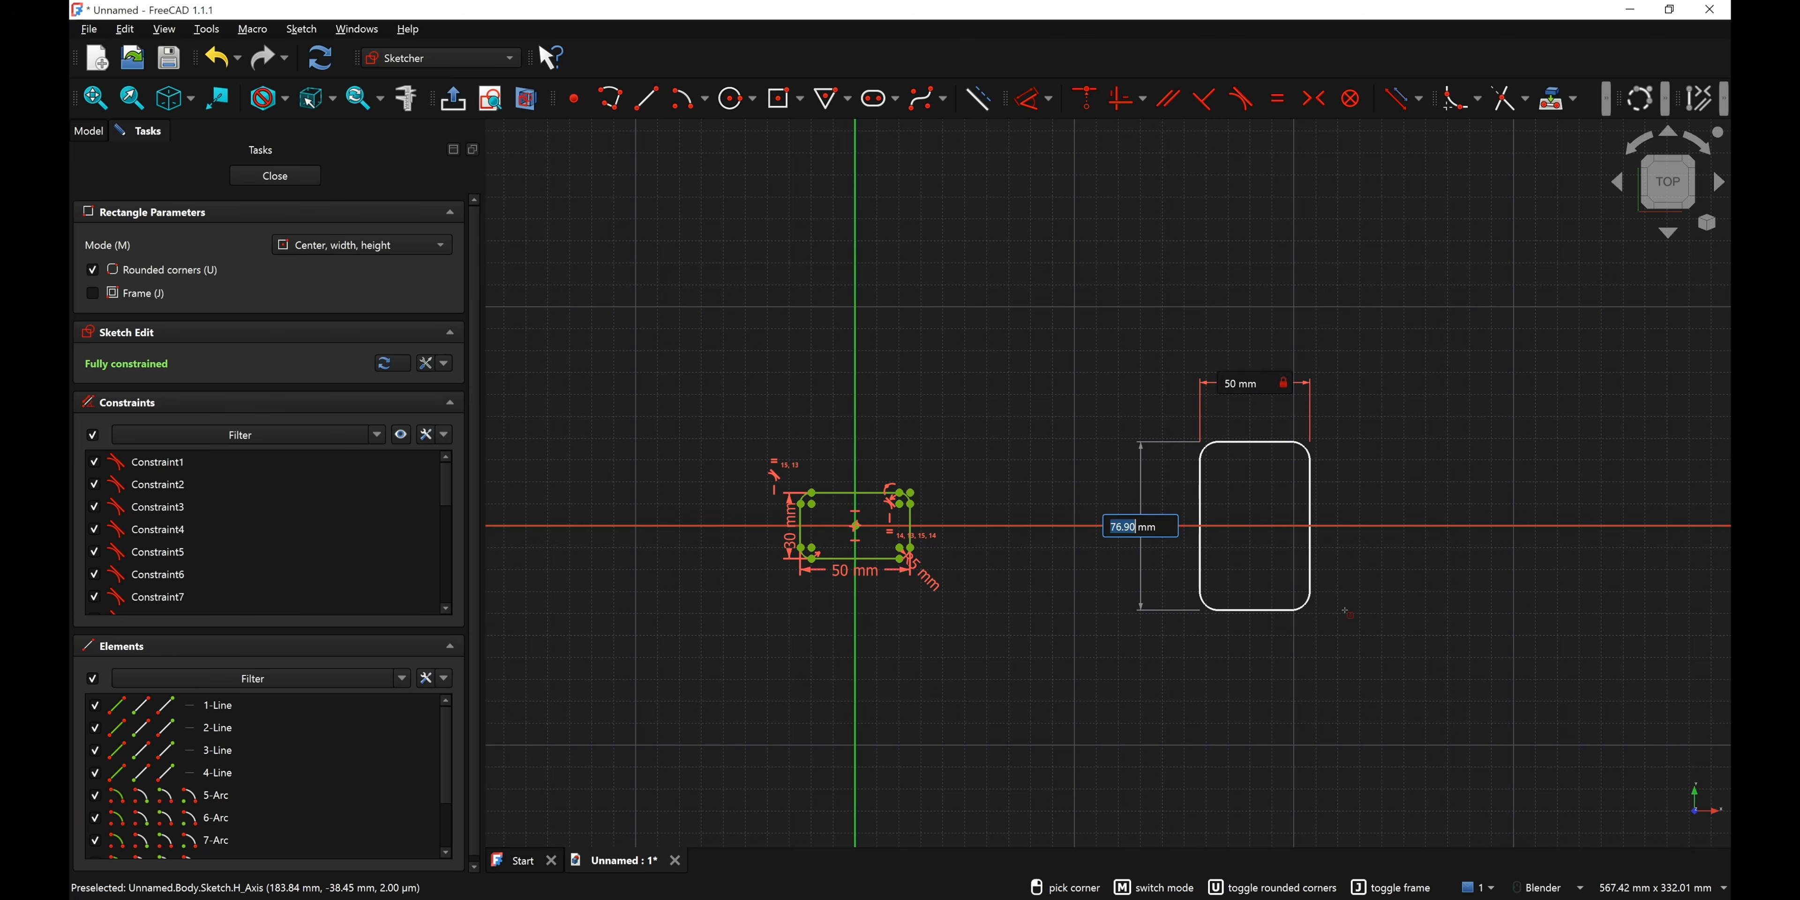
text(30)
key(Tab)
text(5)
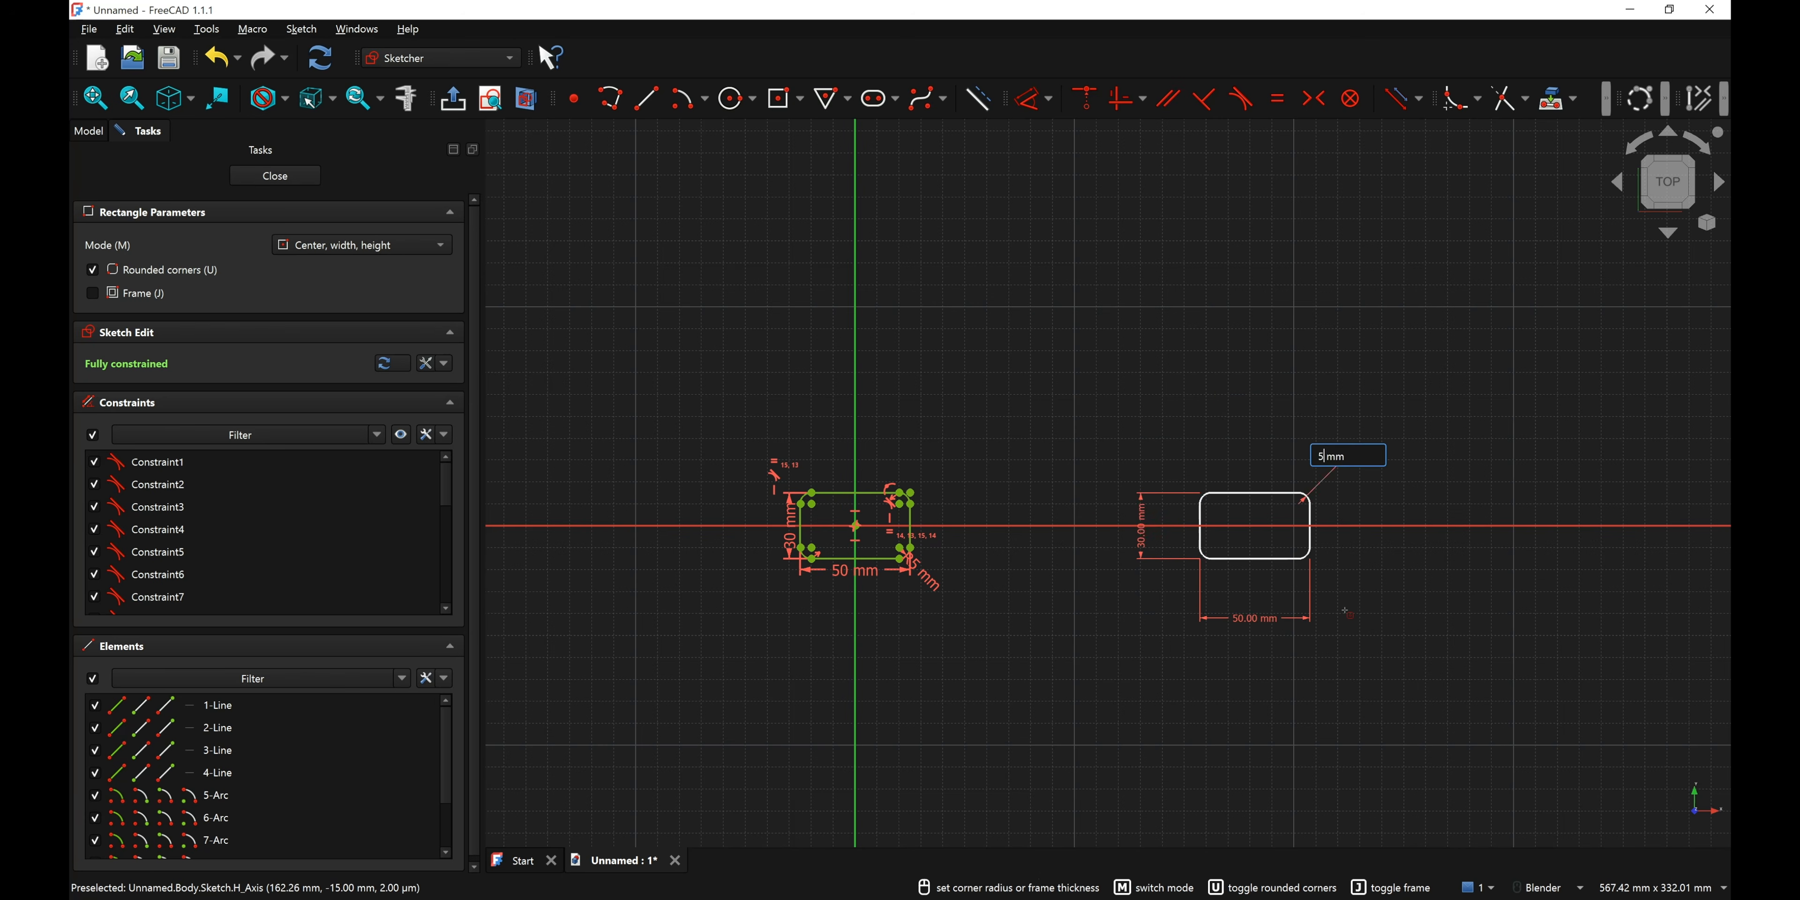
key(Return)
scroll(1327, 517, up, 2)
right_click(1060, 458)
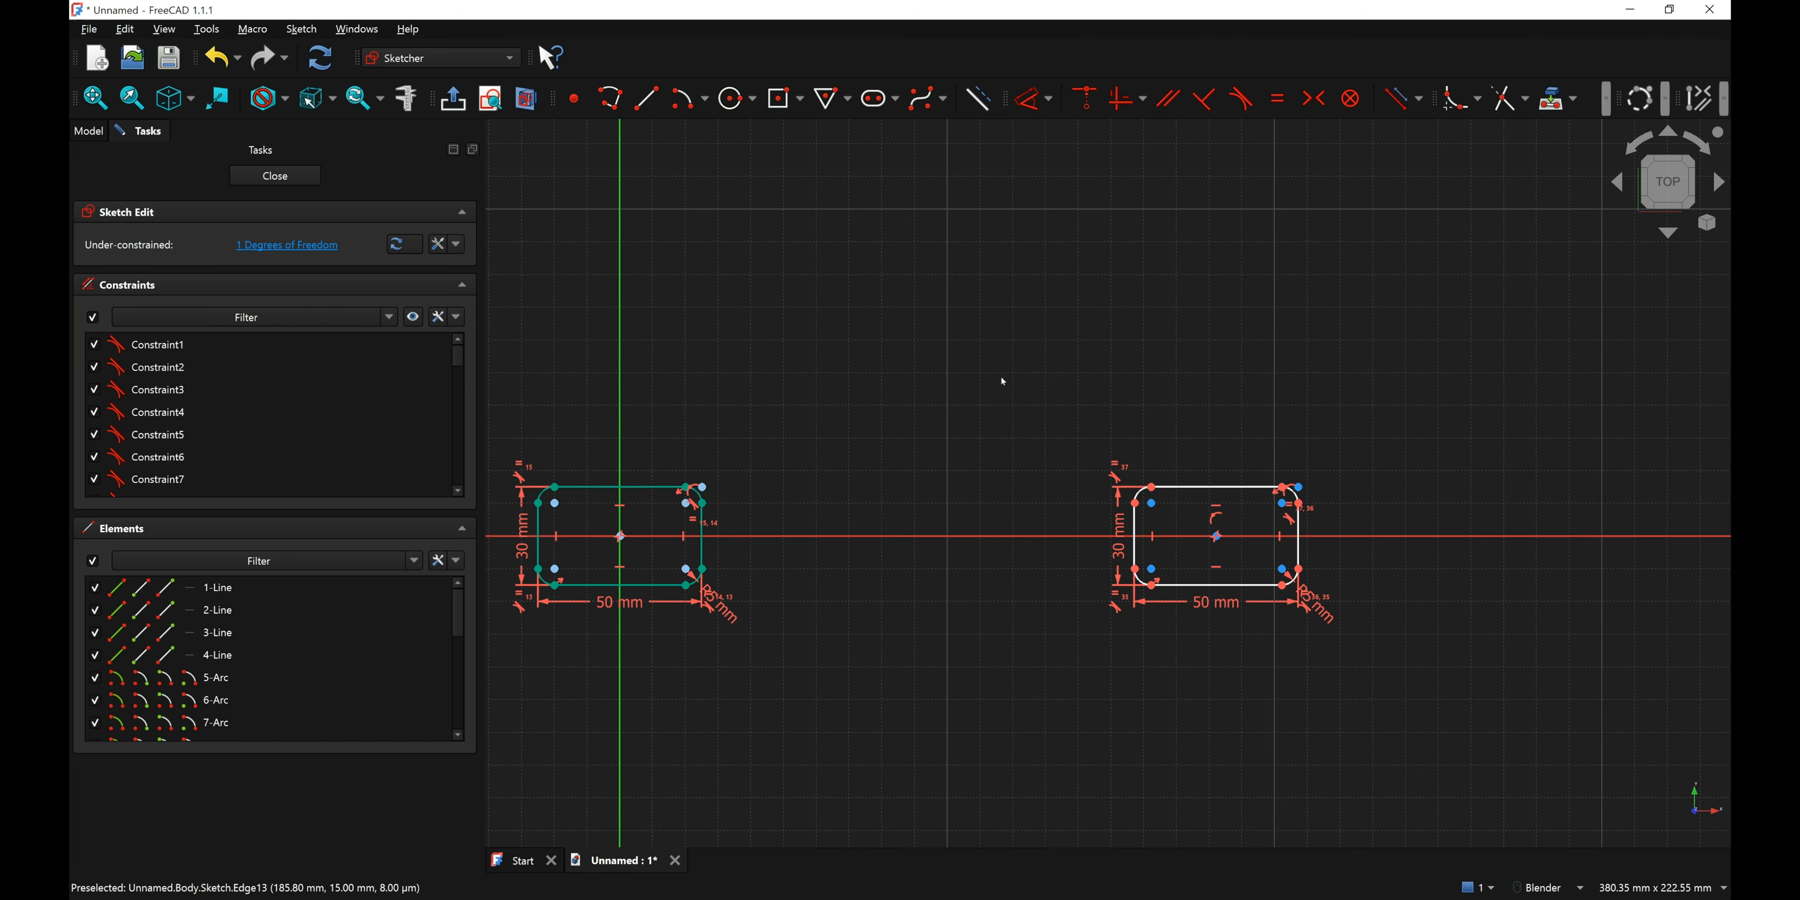
double_click(633, 606)
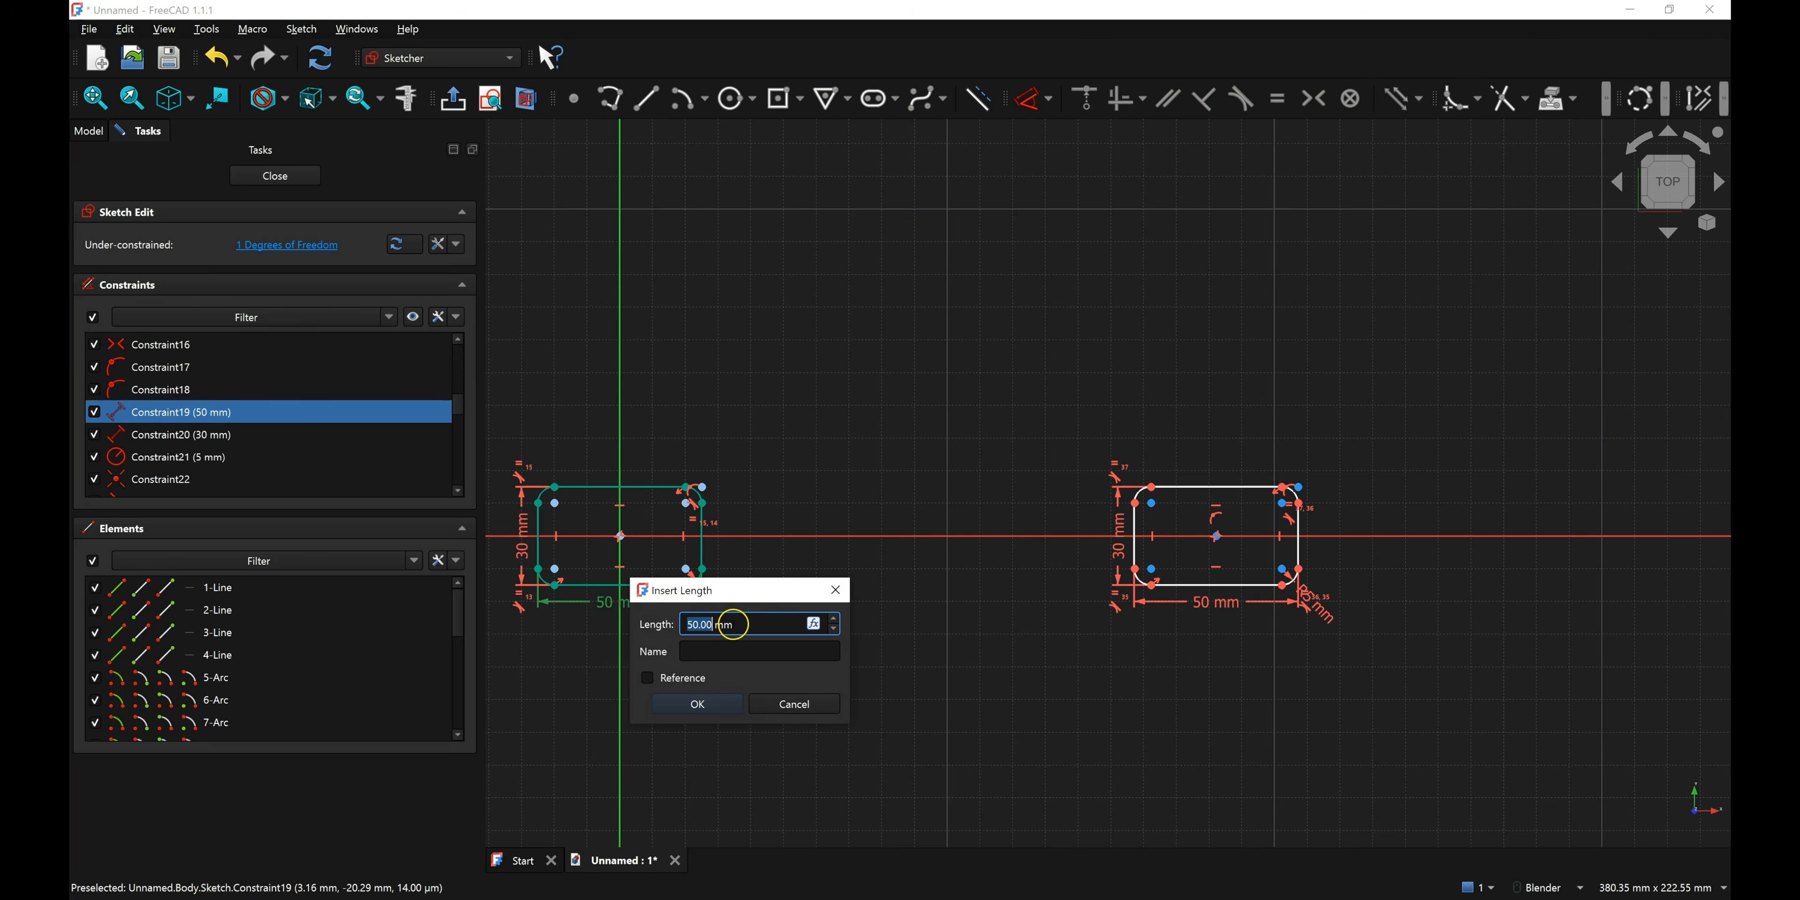
click(795, 703)
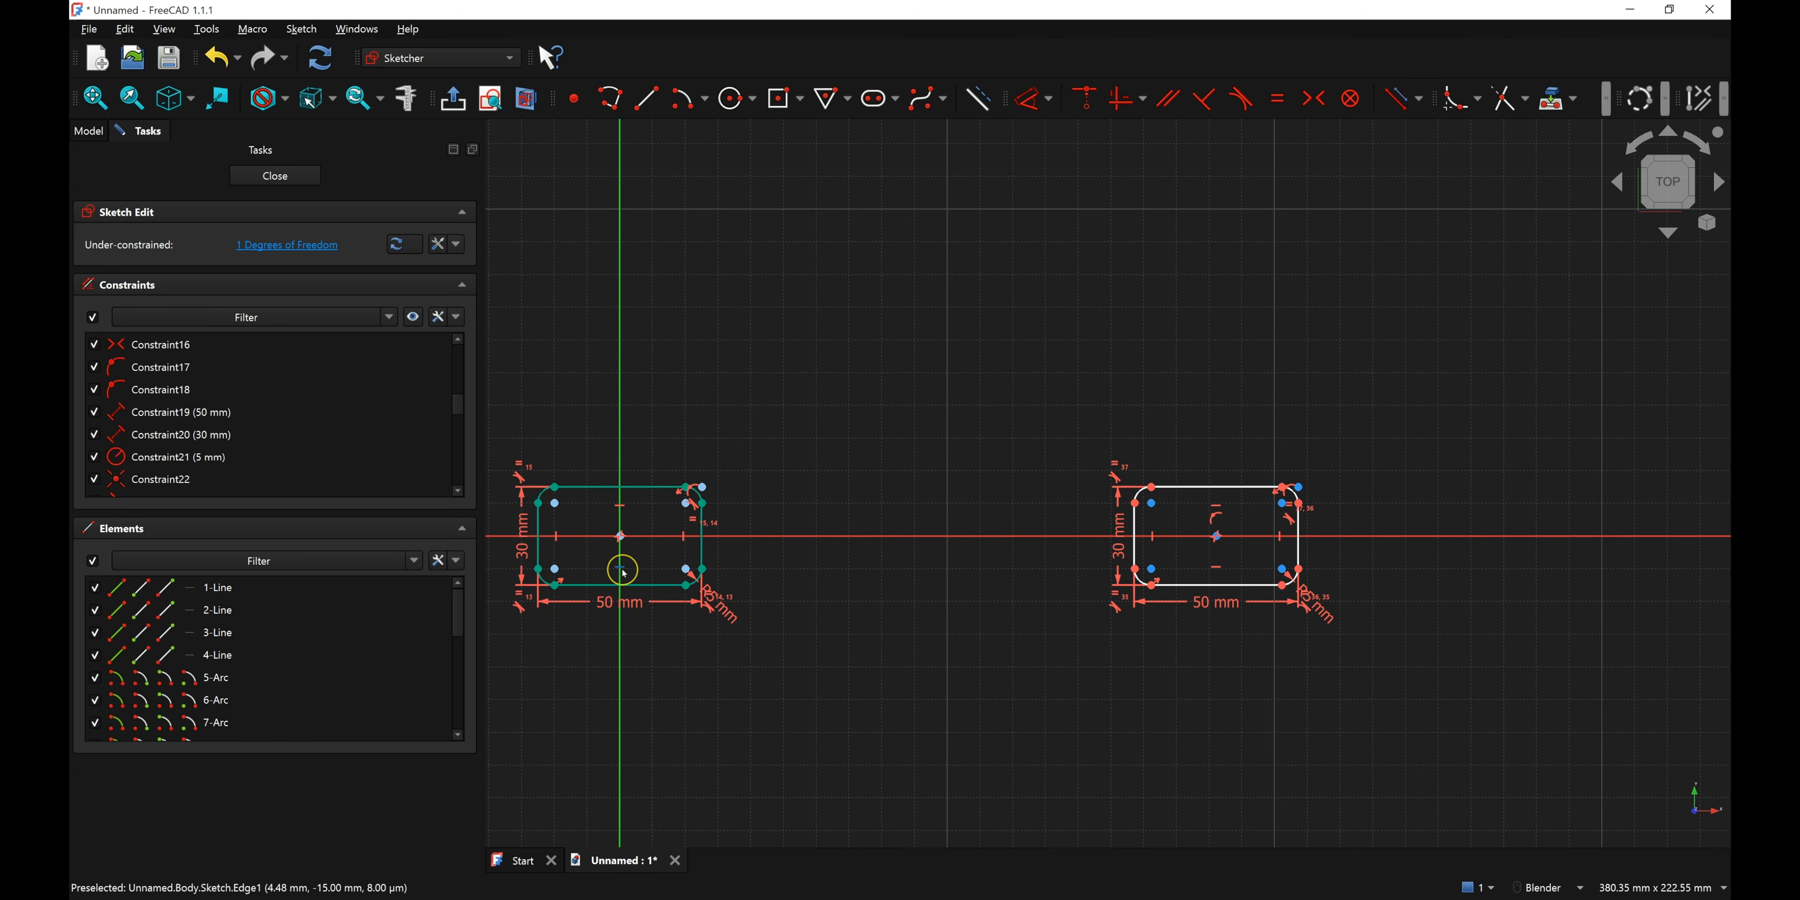
click(655, 460)
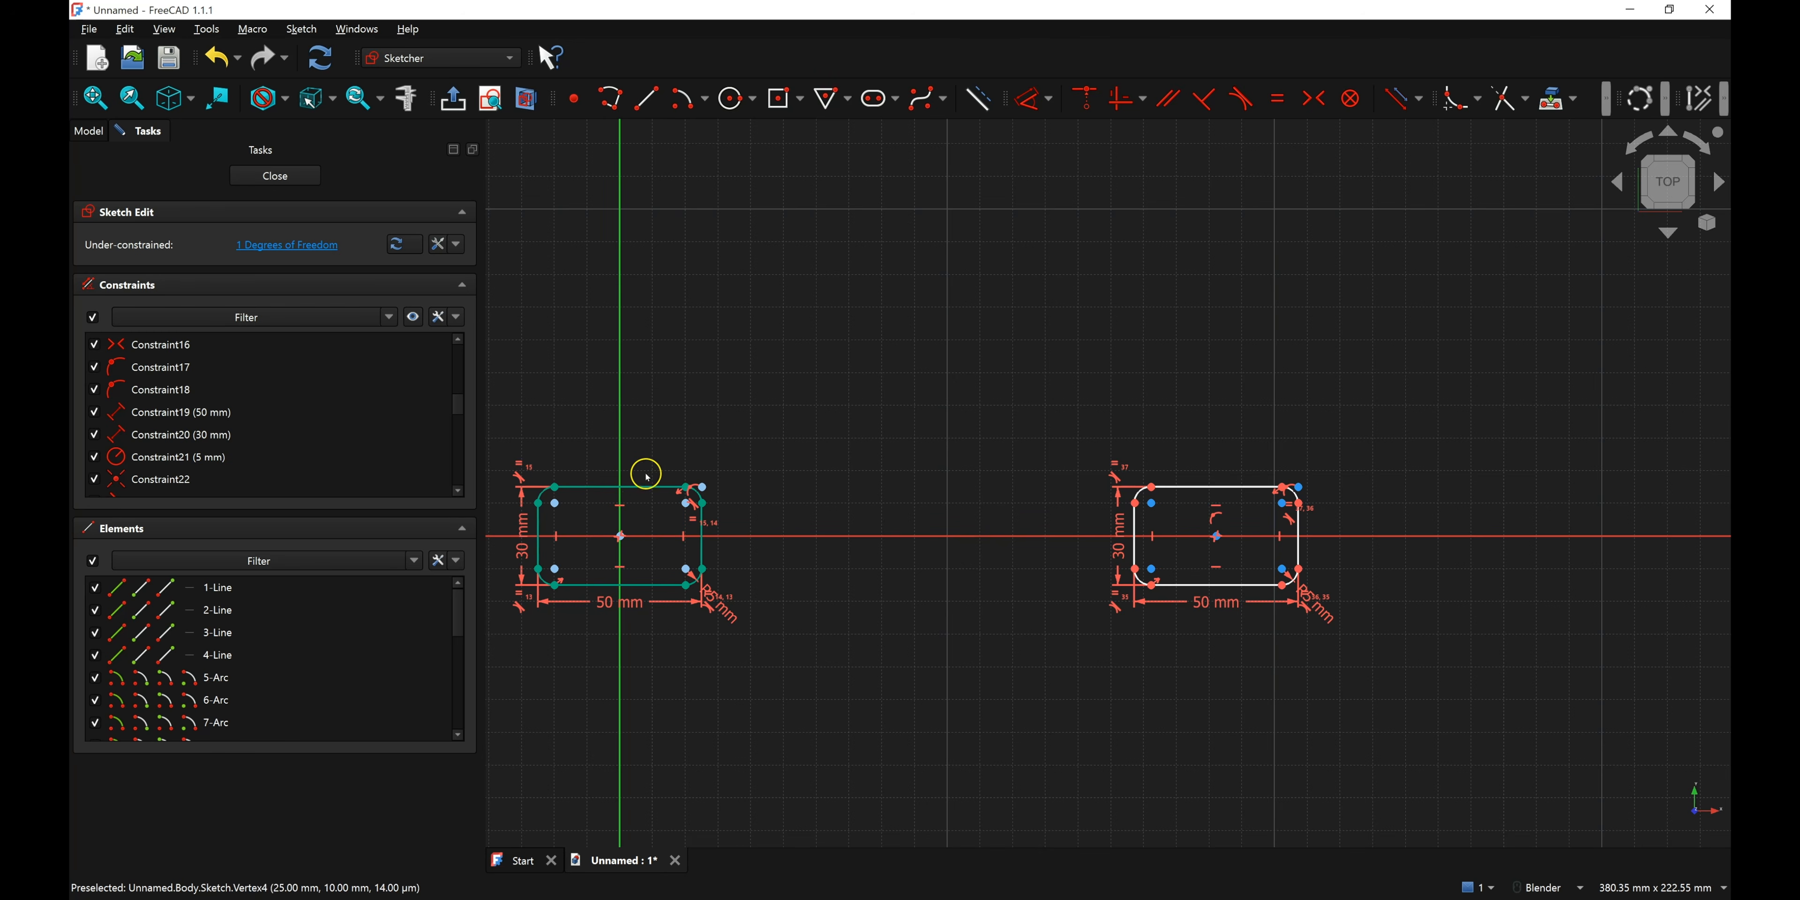
- Examine the first rectangle's symmetry, tangency, size and radius constraints by highlighting them one after another in the sketch
click(298, 375)
click(201, 342)
click(180, 367)
click(178, 389)
click(174, 414)
click(176, 434)
click(180, 480)
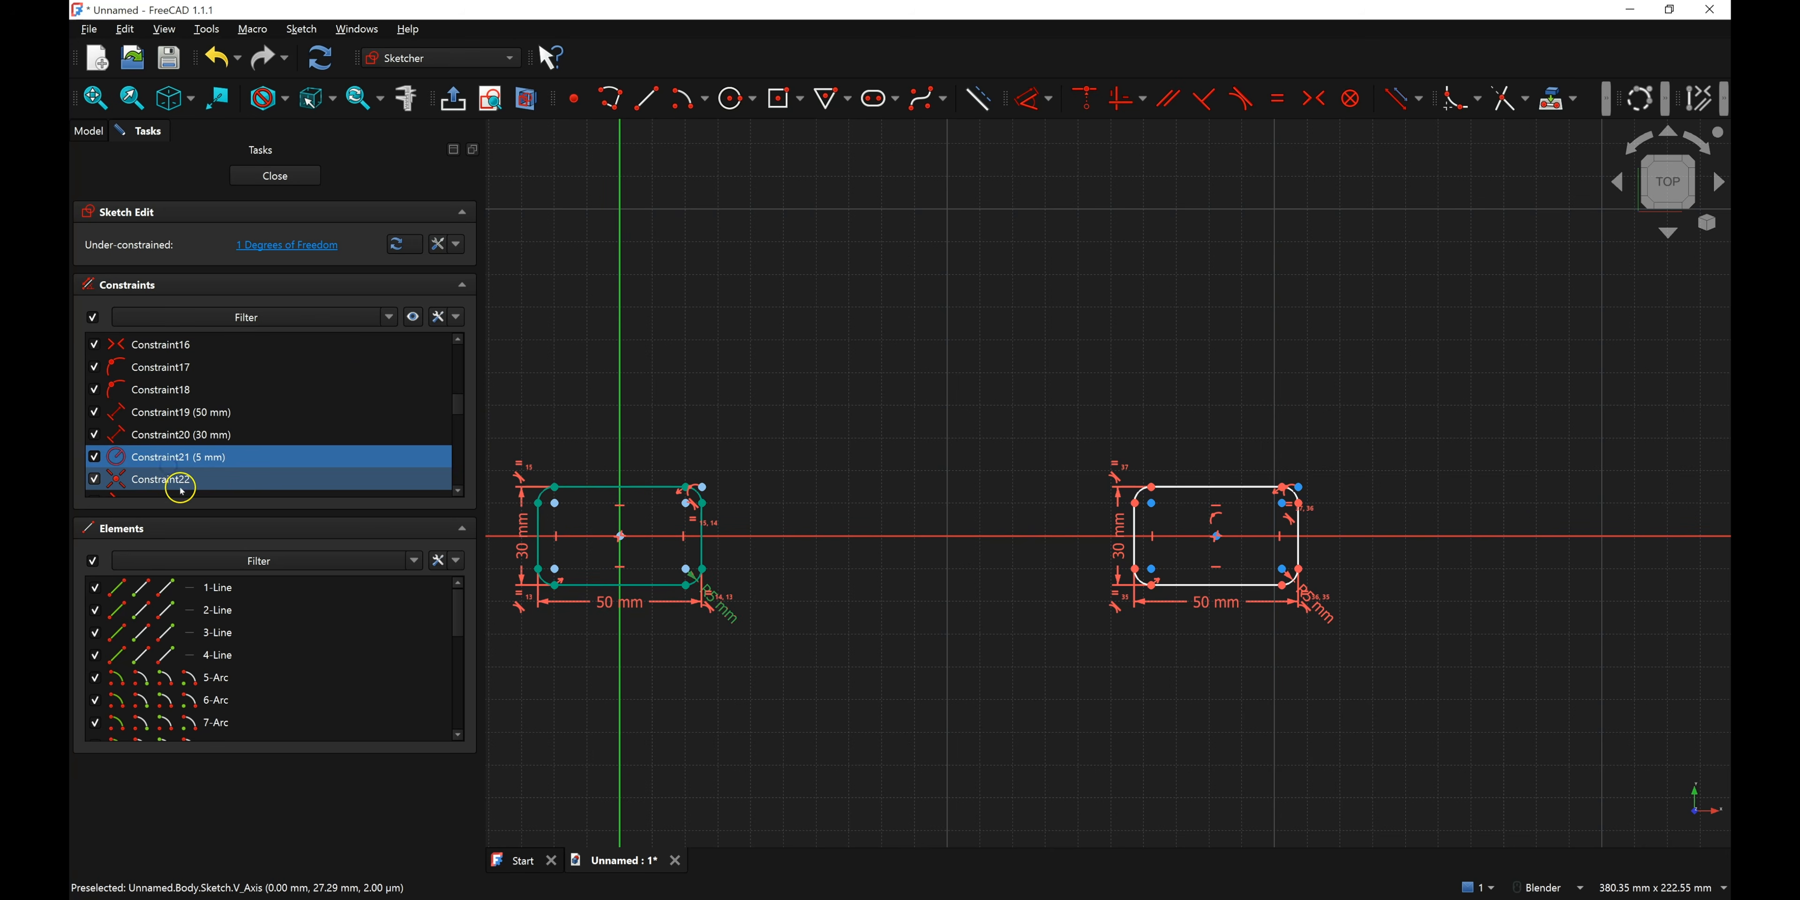
click(168, 345)
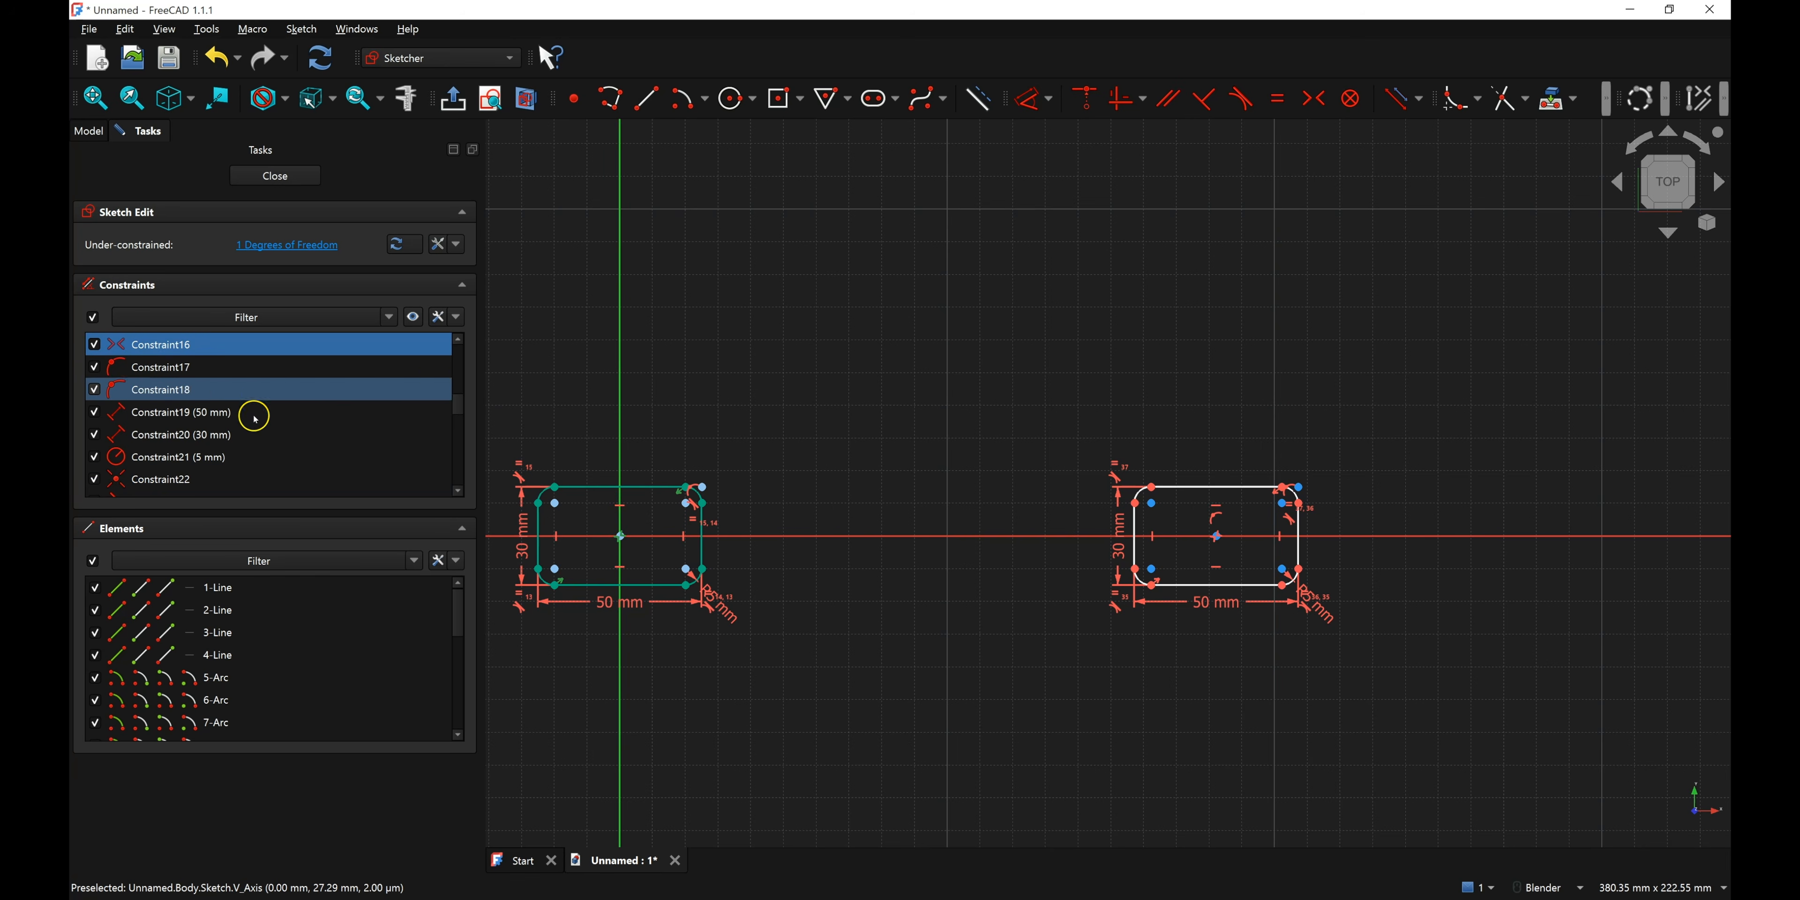
click(140, 369)
click(157, 390)
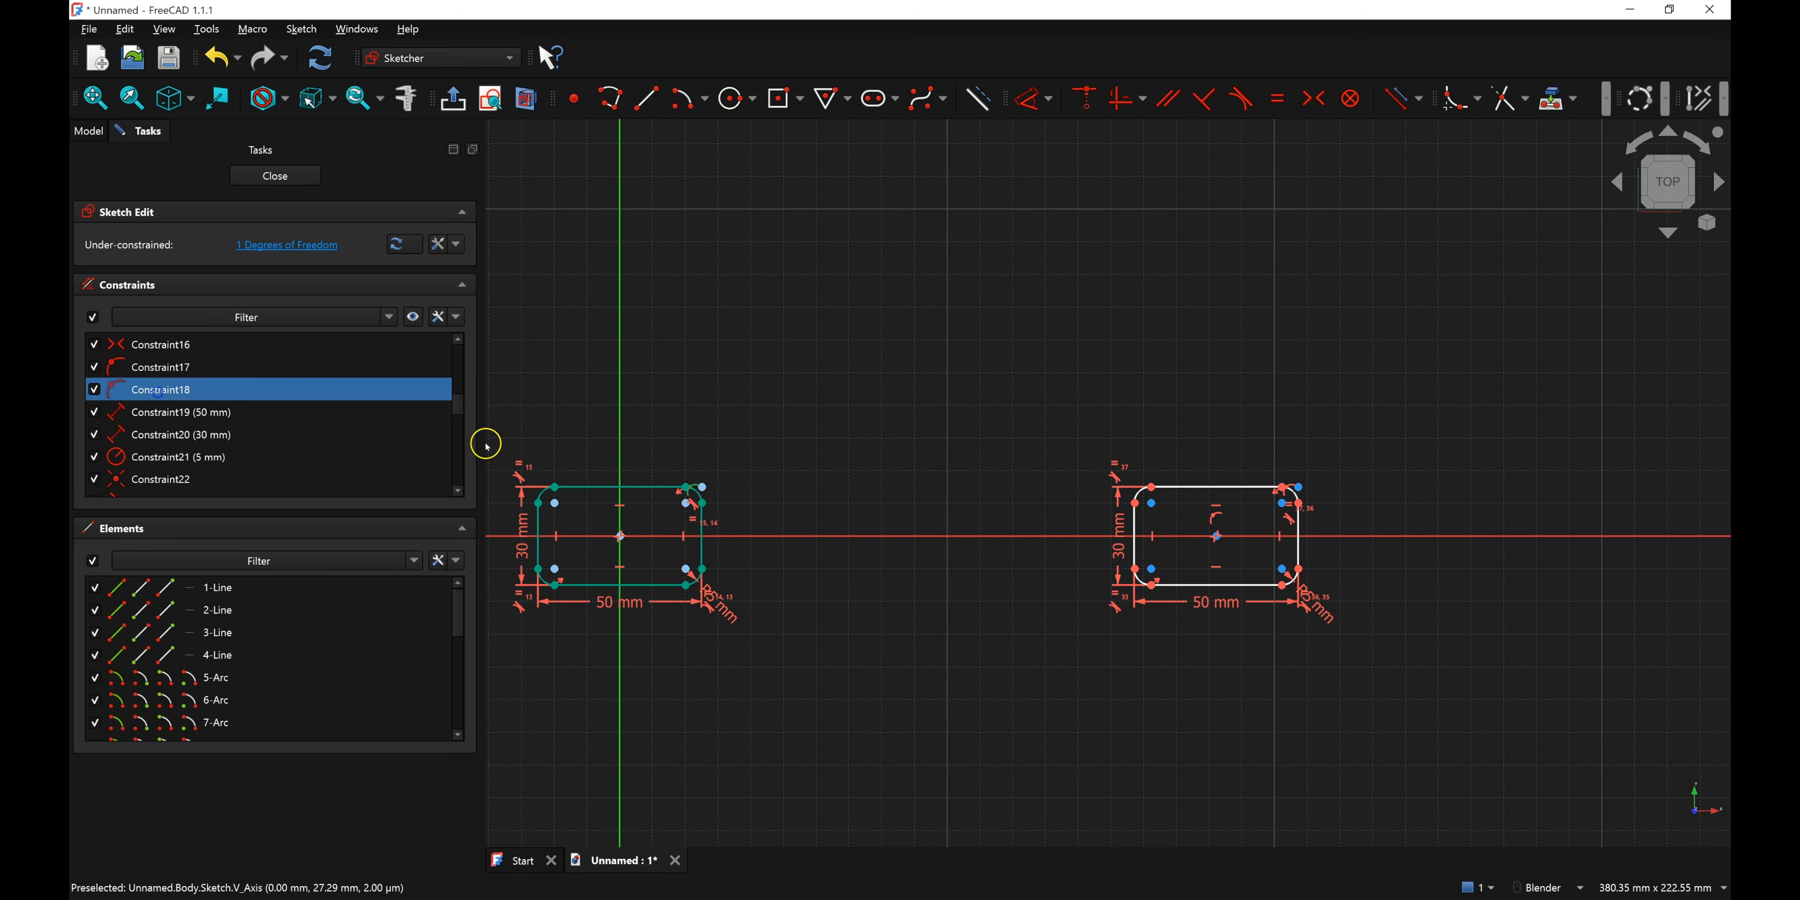
click(149, 347)
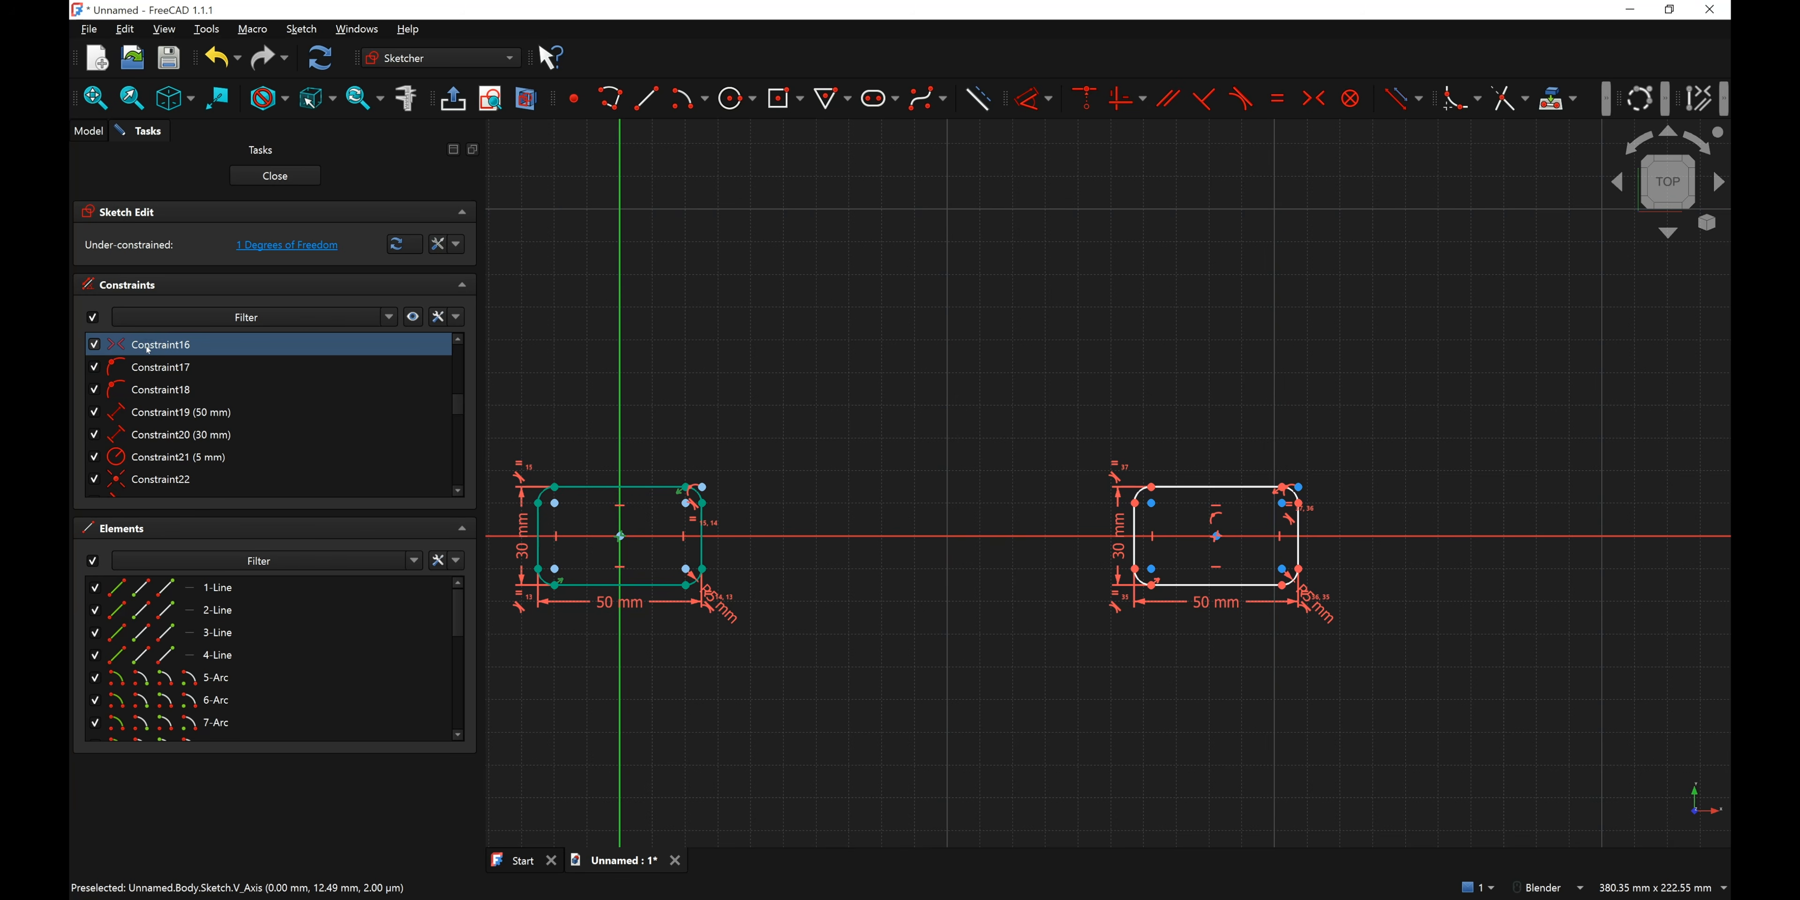
click(152, 369)
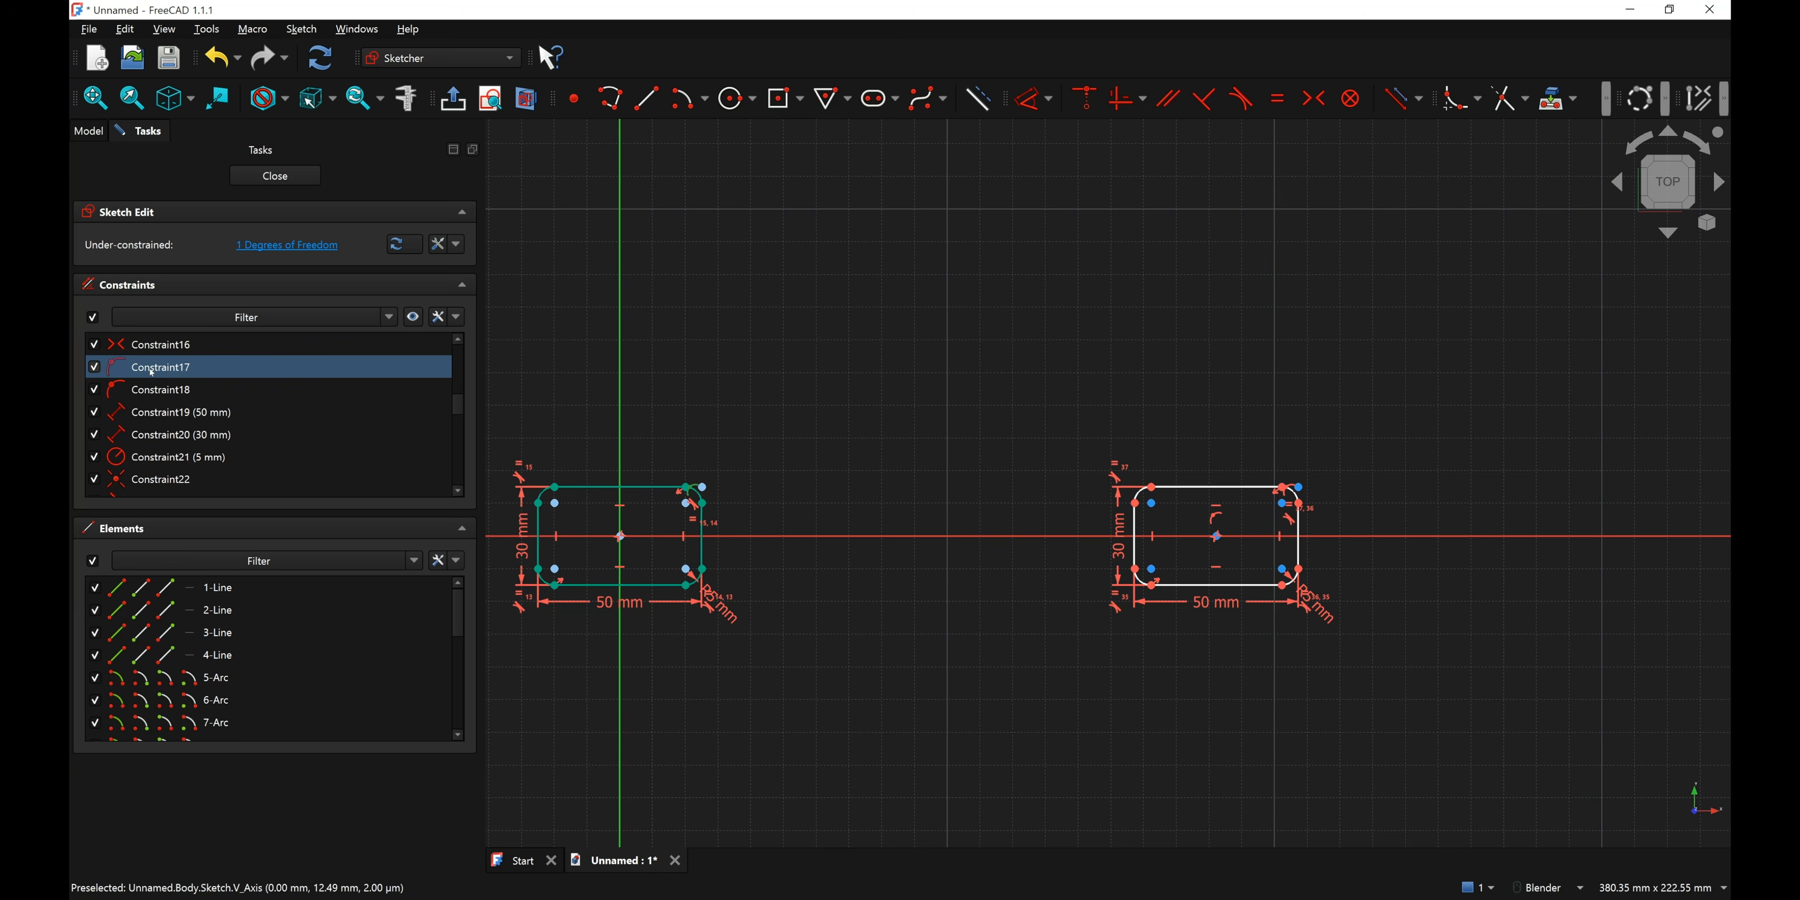
drag(152, 373, 248, 345)
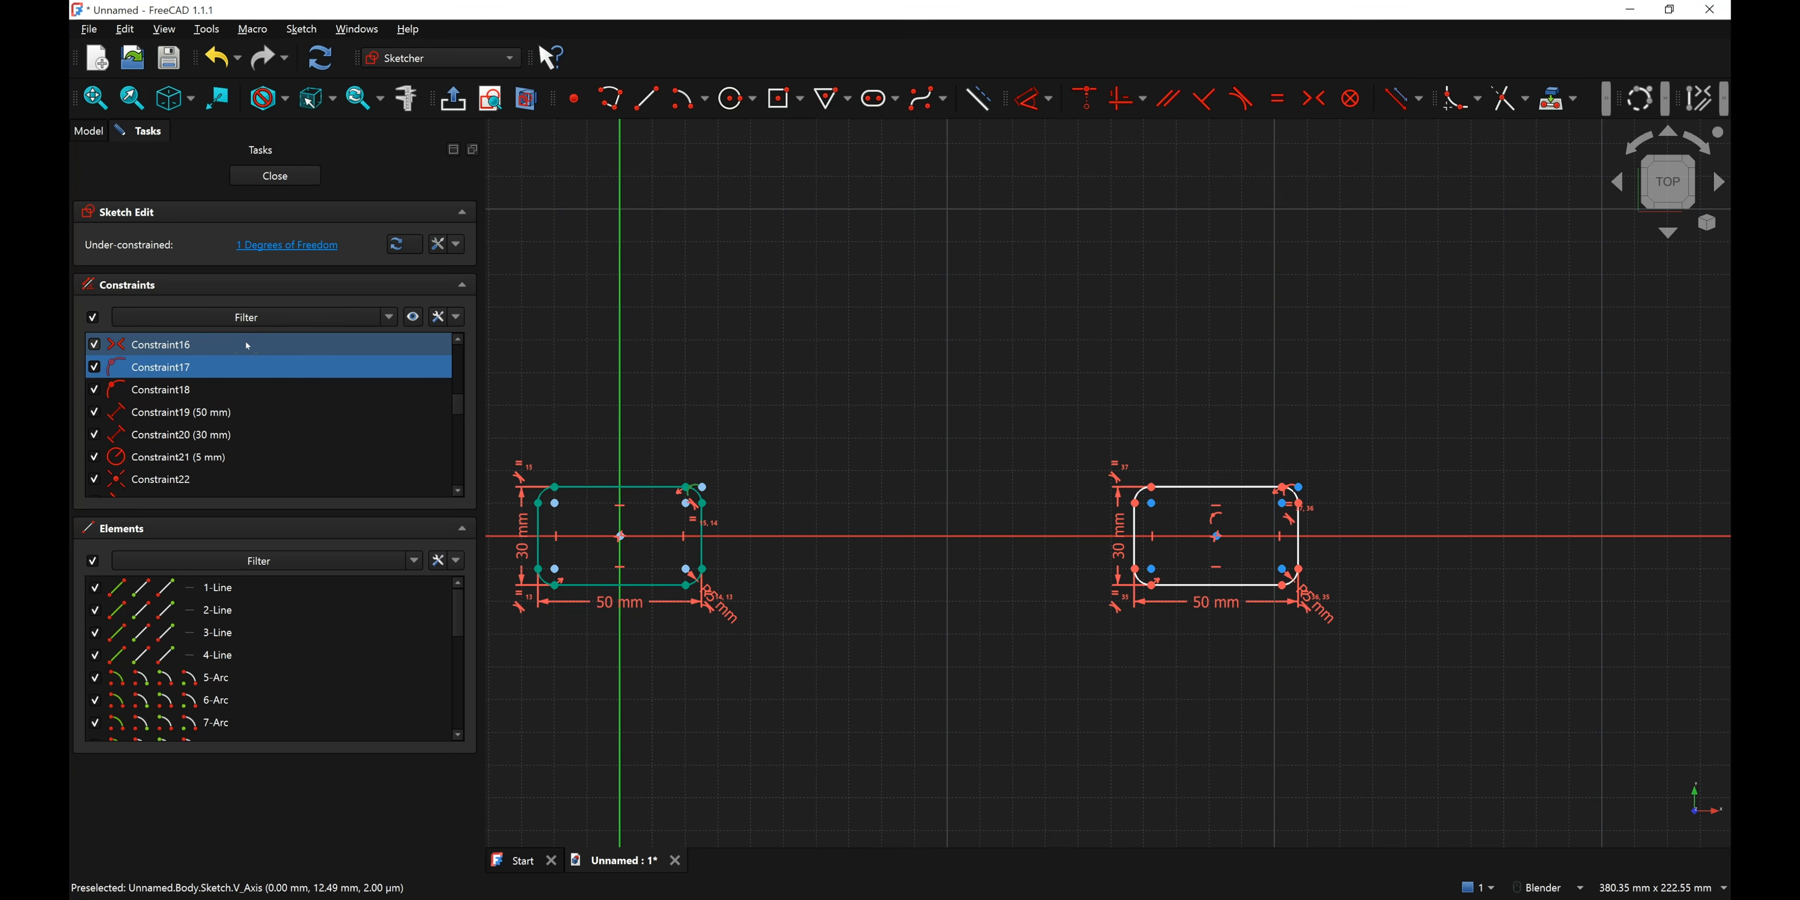
click(947, 431)
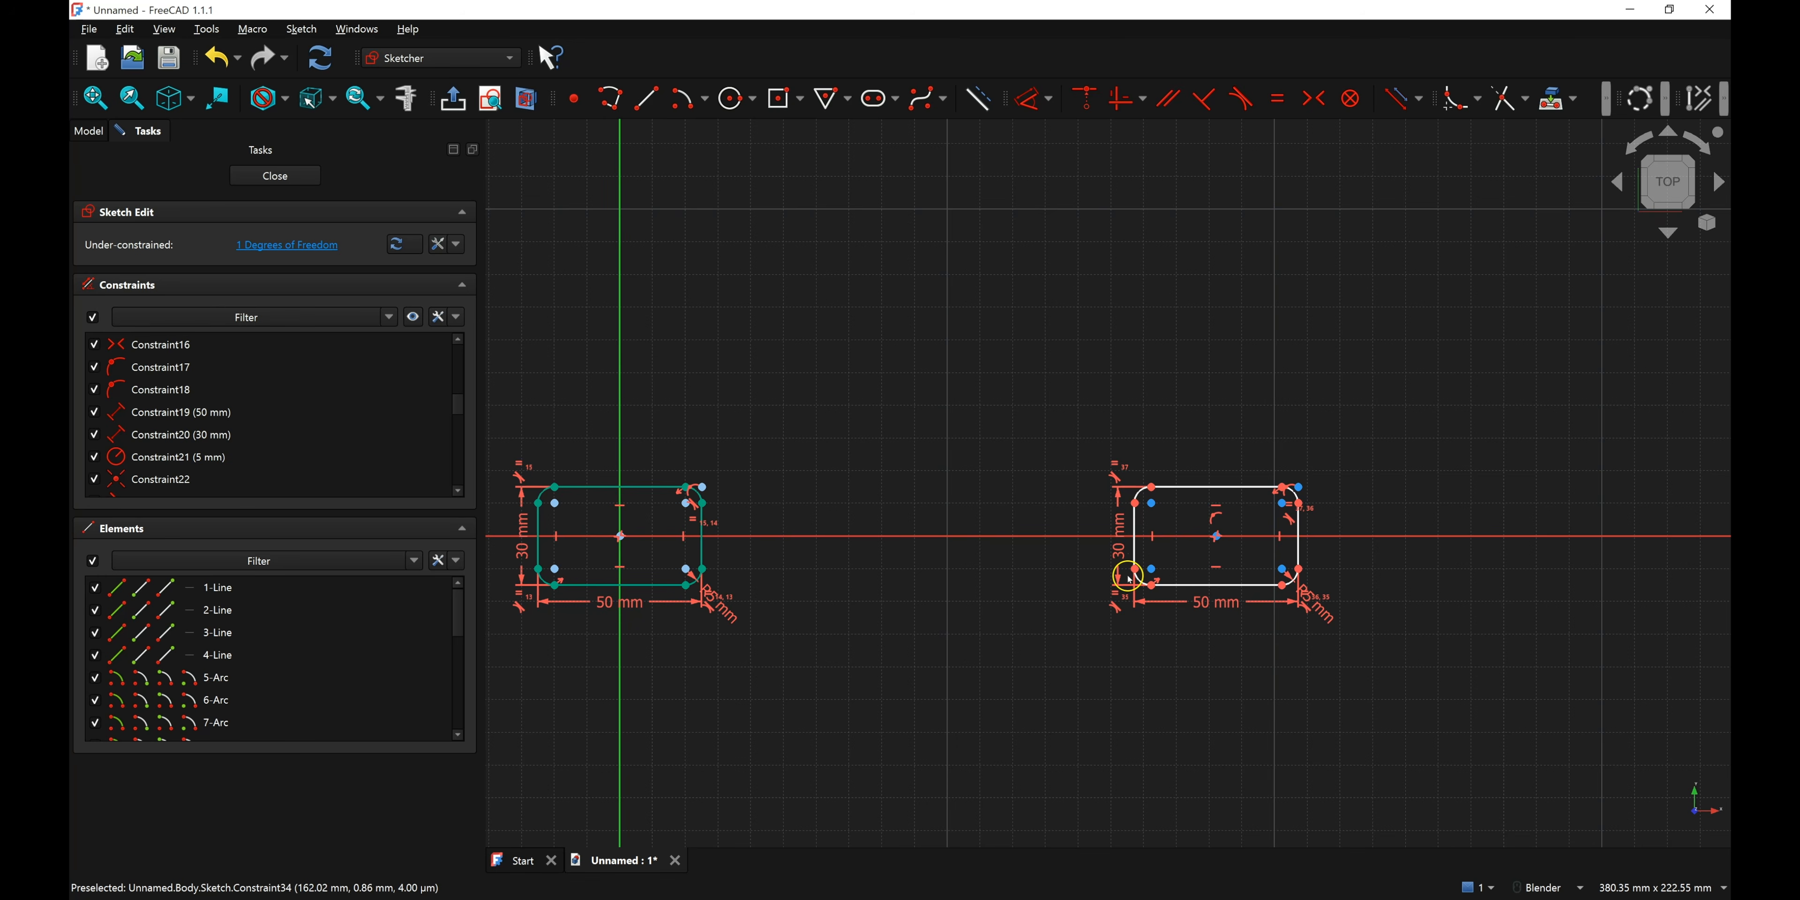
- Slide the second rectangle along the horizontal axis until its centre is about 180 mm from the origin
drag(1217, 487, 1117, 487)
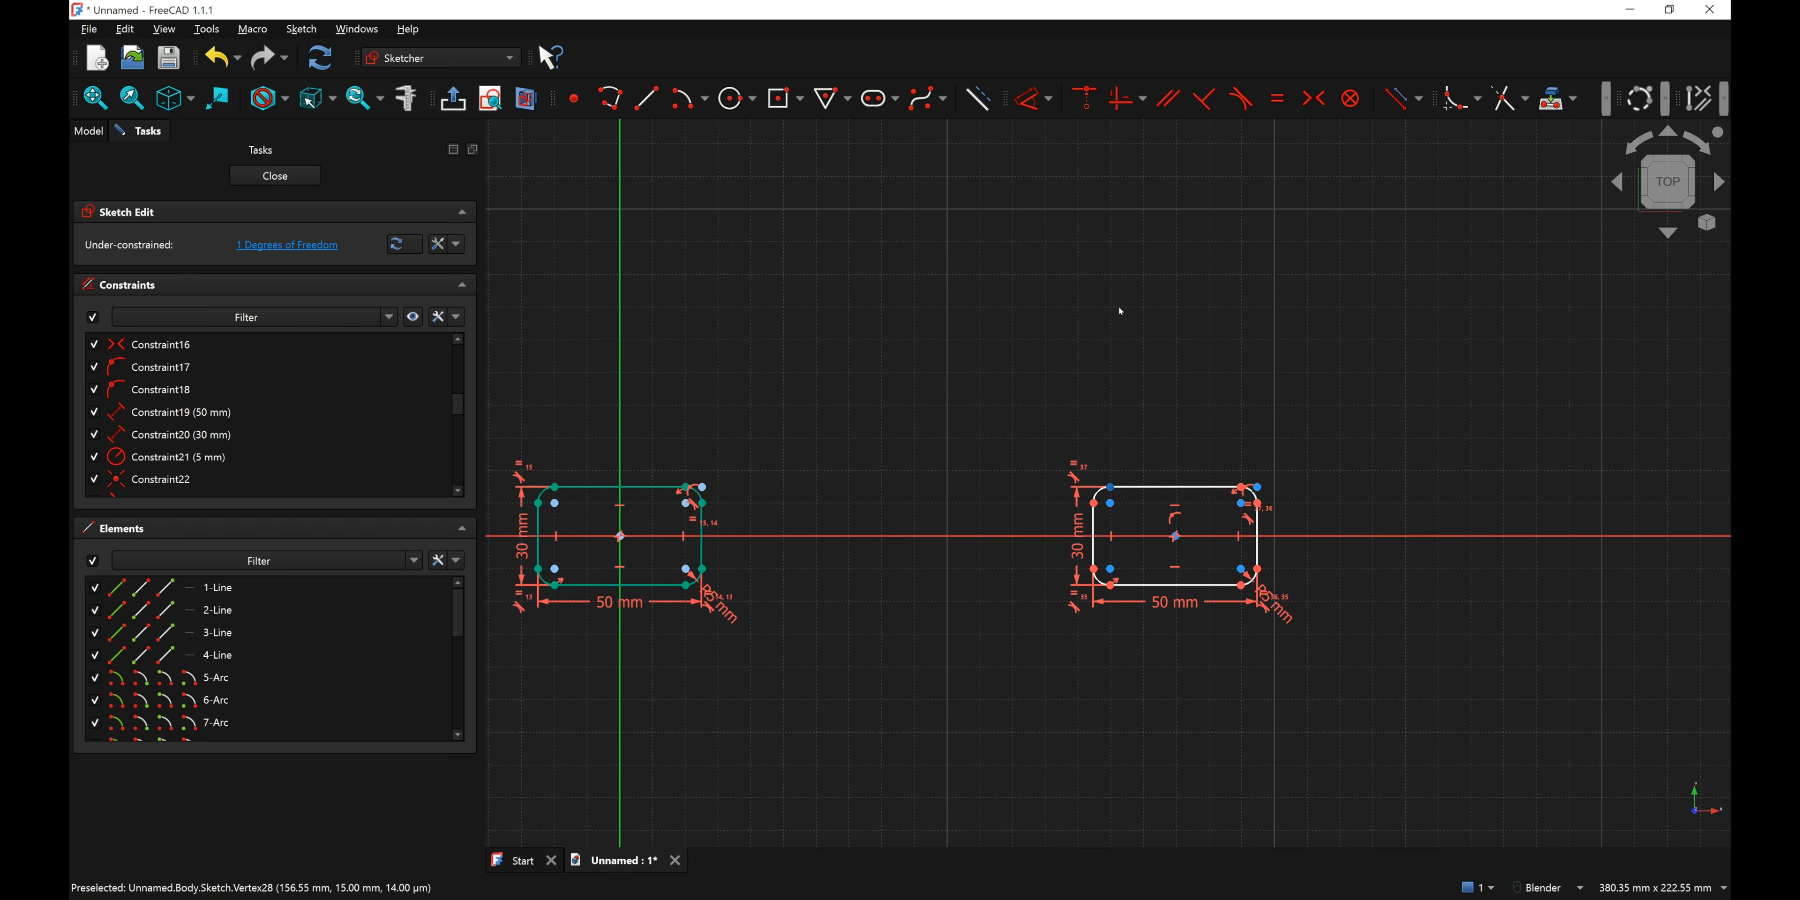
drag(1173, 487, 1095, 454)
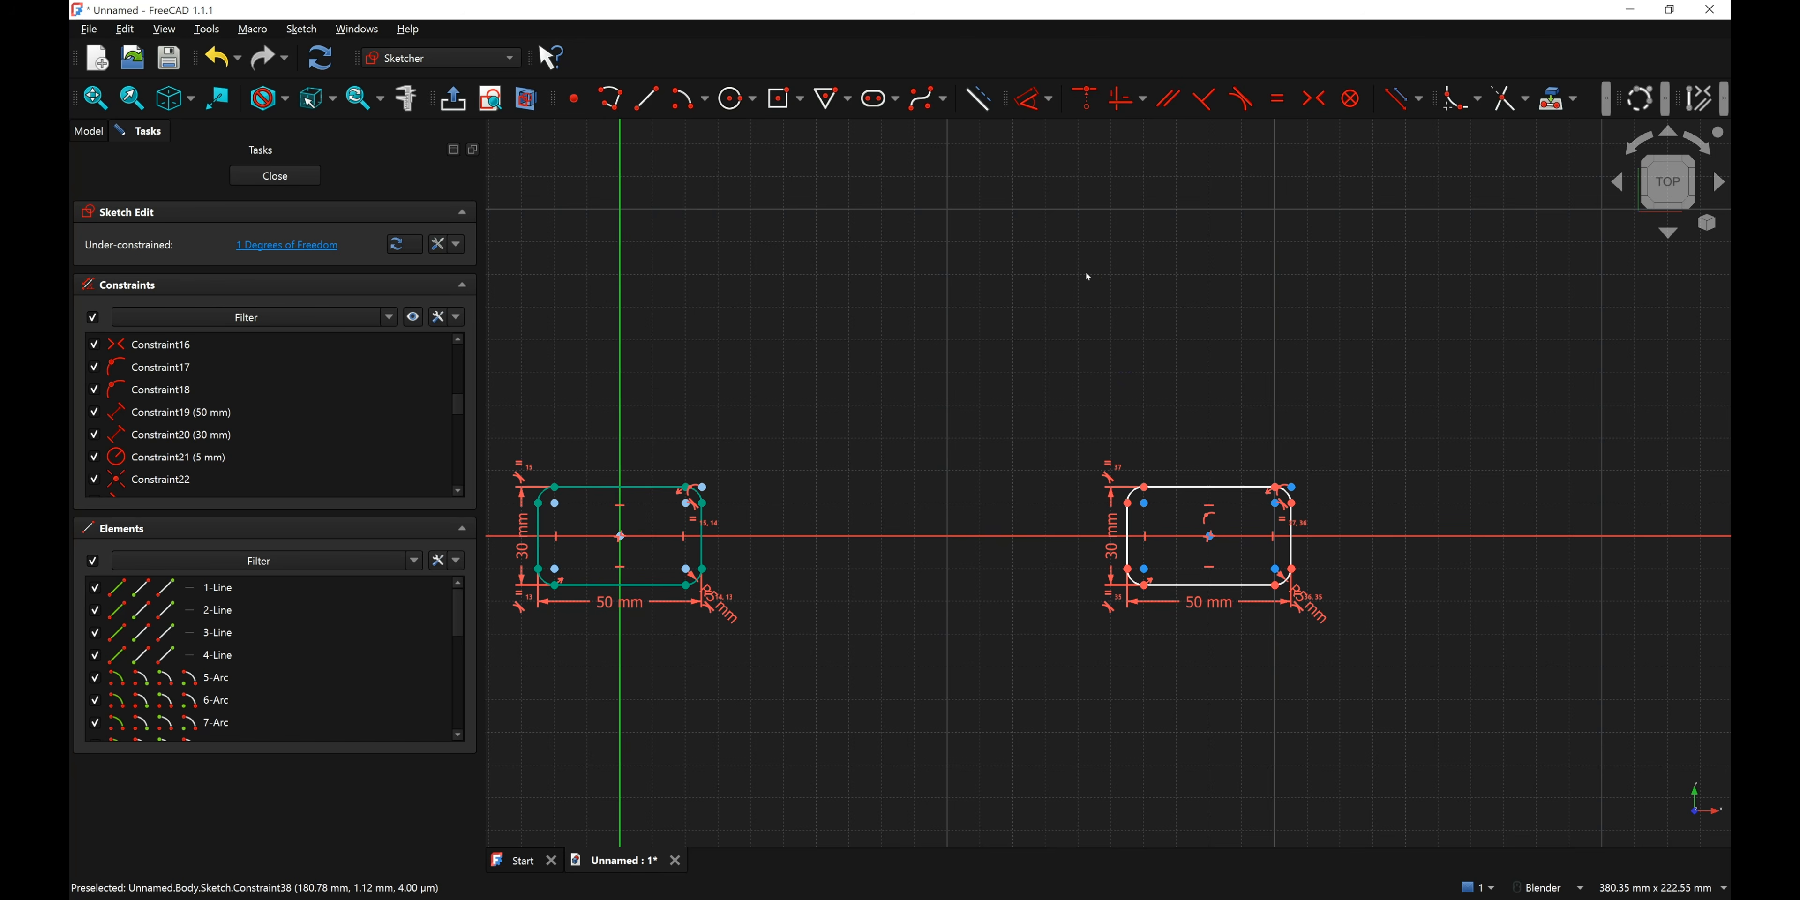
- Dimension the horizontal distance from the origin to the second rectangle's centre as 250 mm and finish the sketch
click(1027, 101)
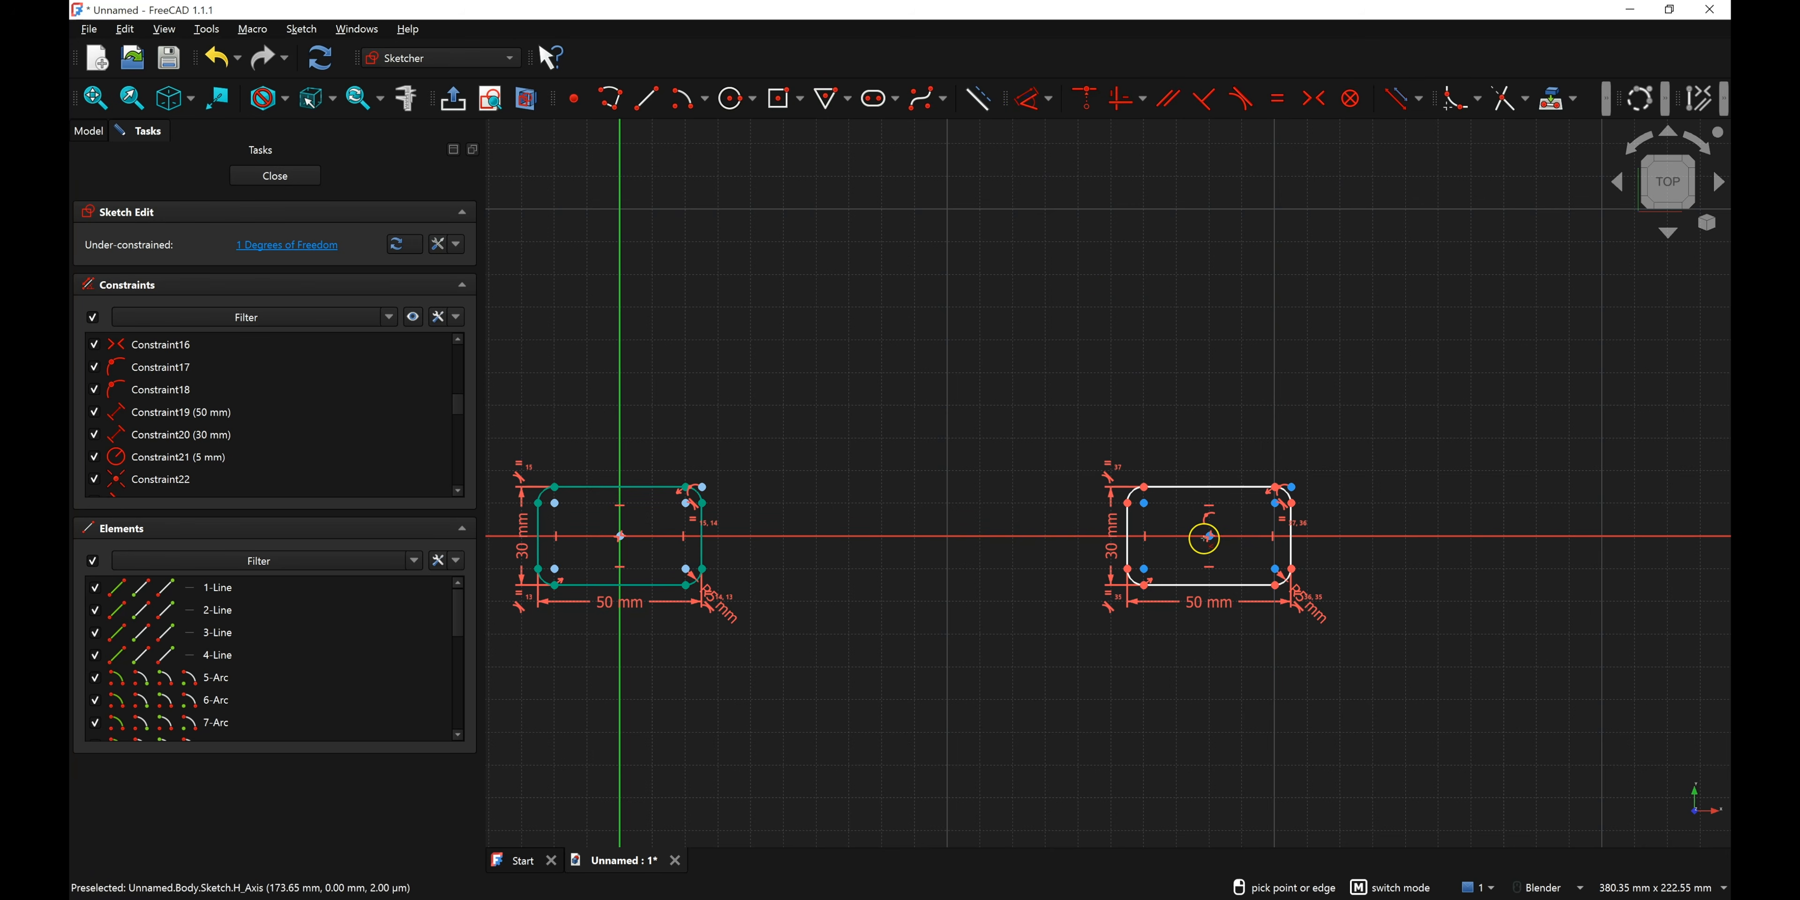
click(1212, 535)
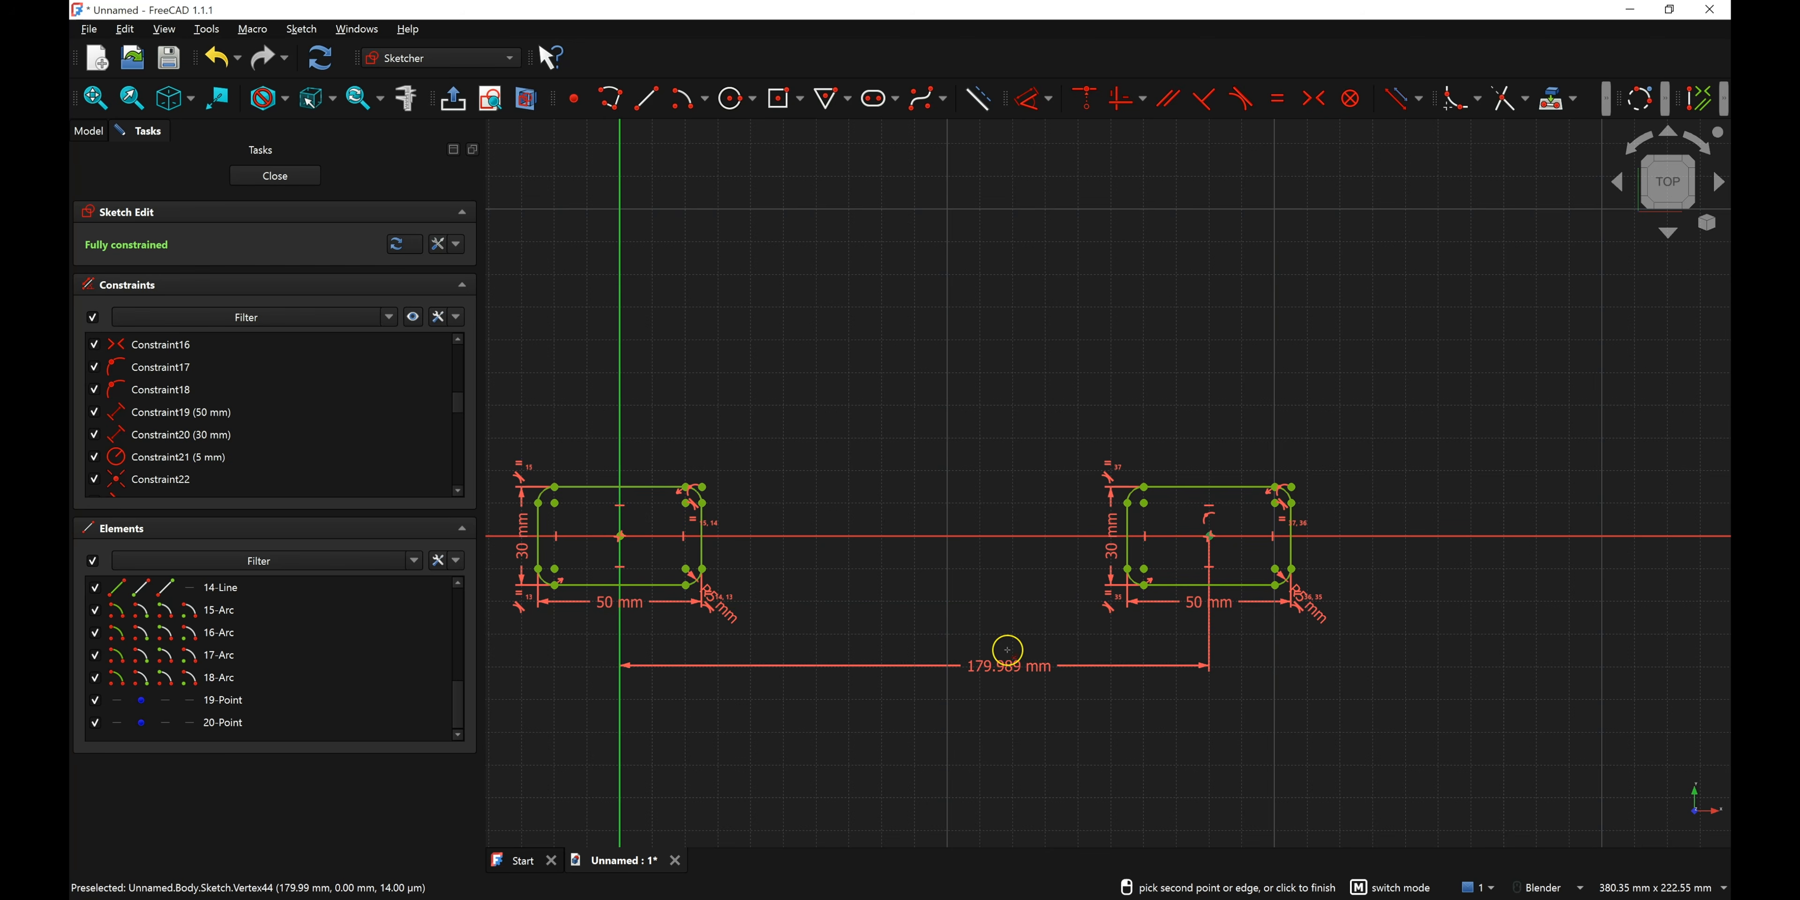
click(982, 677)
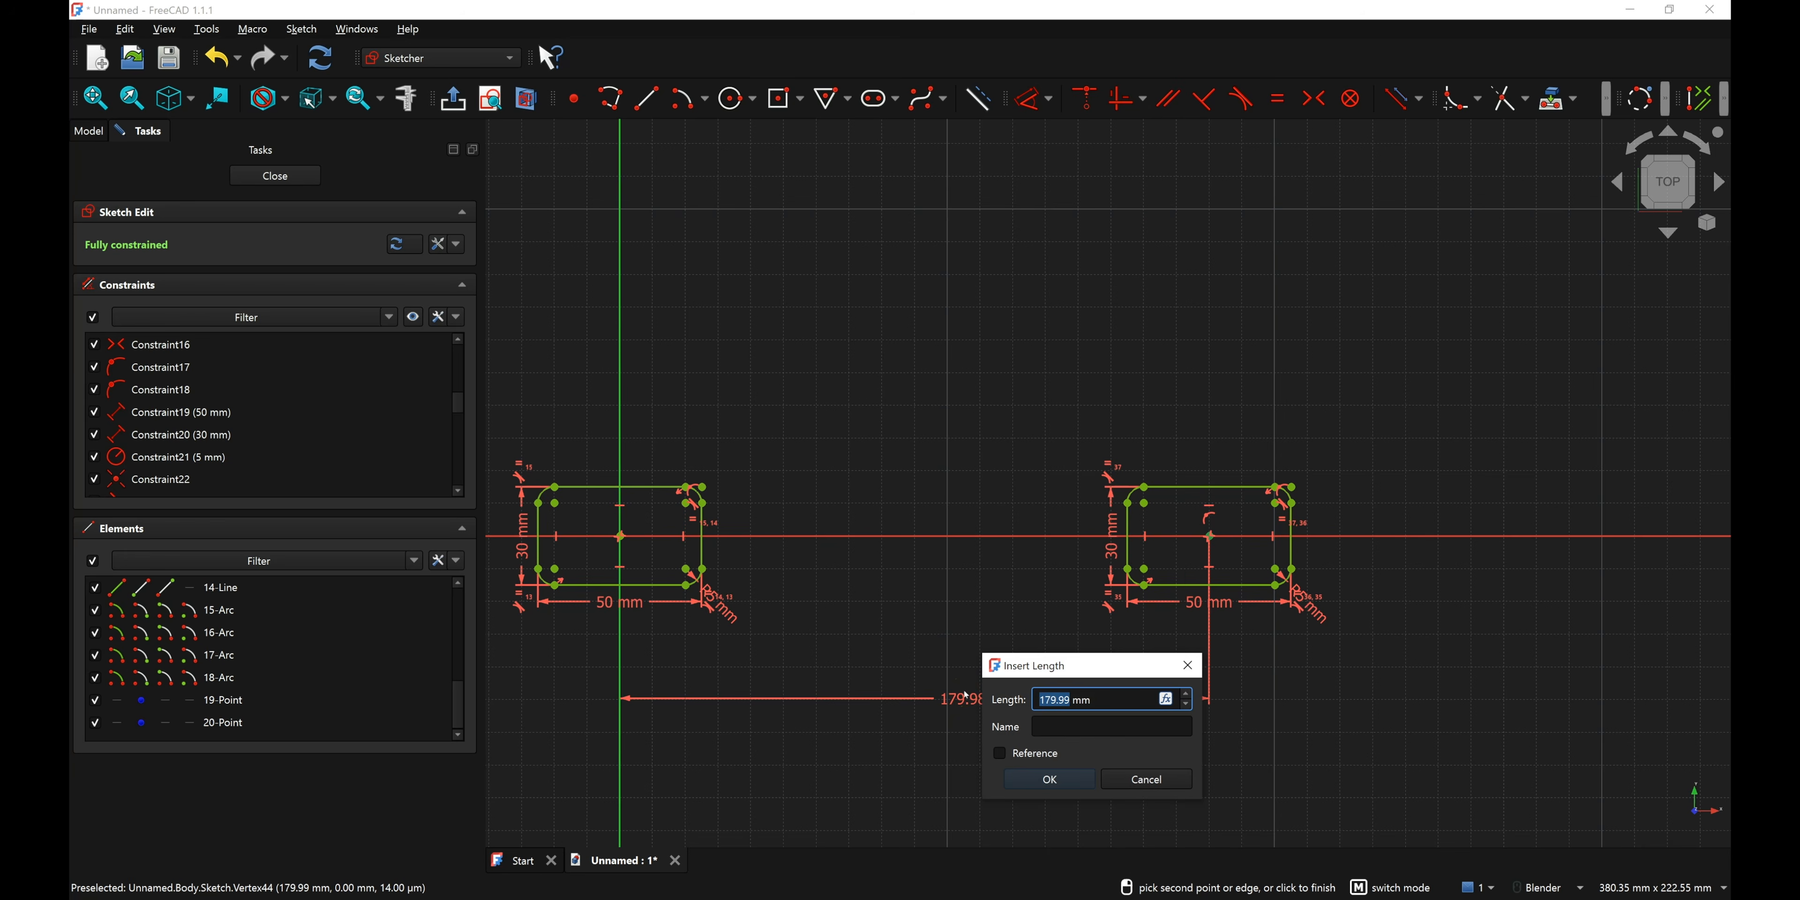
text(250)
key(Return)
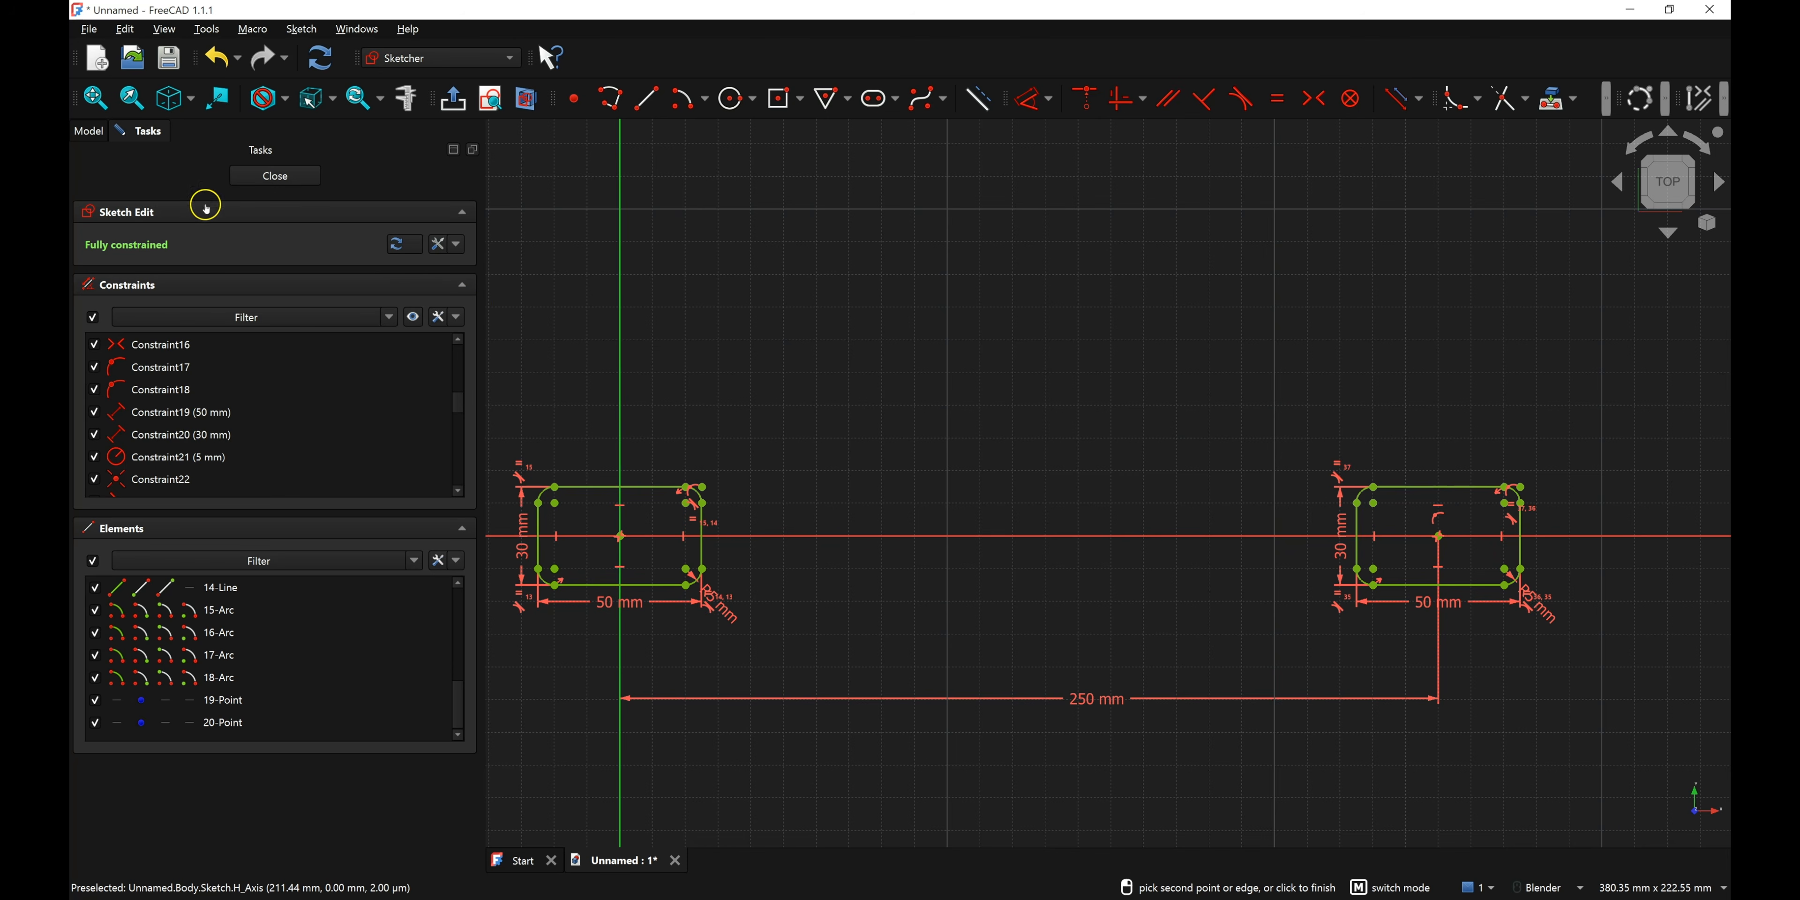
click(275, 175)
- Pad the sketch of the two rounded rectangles one-sided to a length of 200 mm
scroll(754, 287, down, 5)
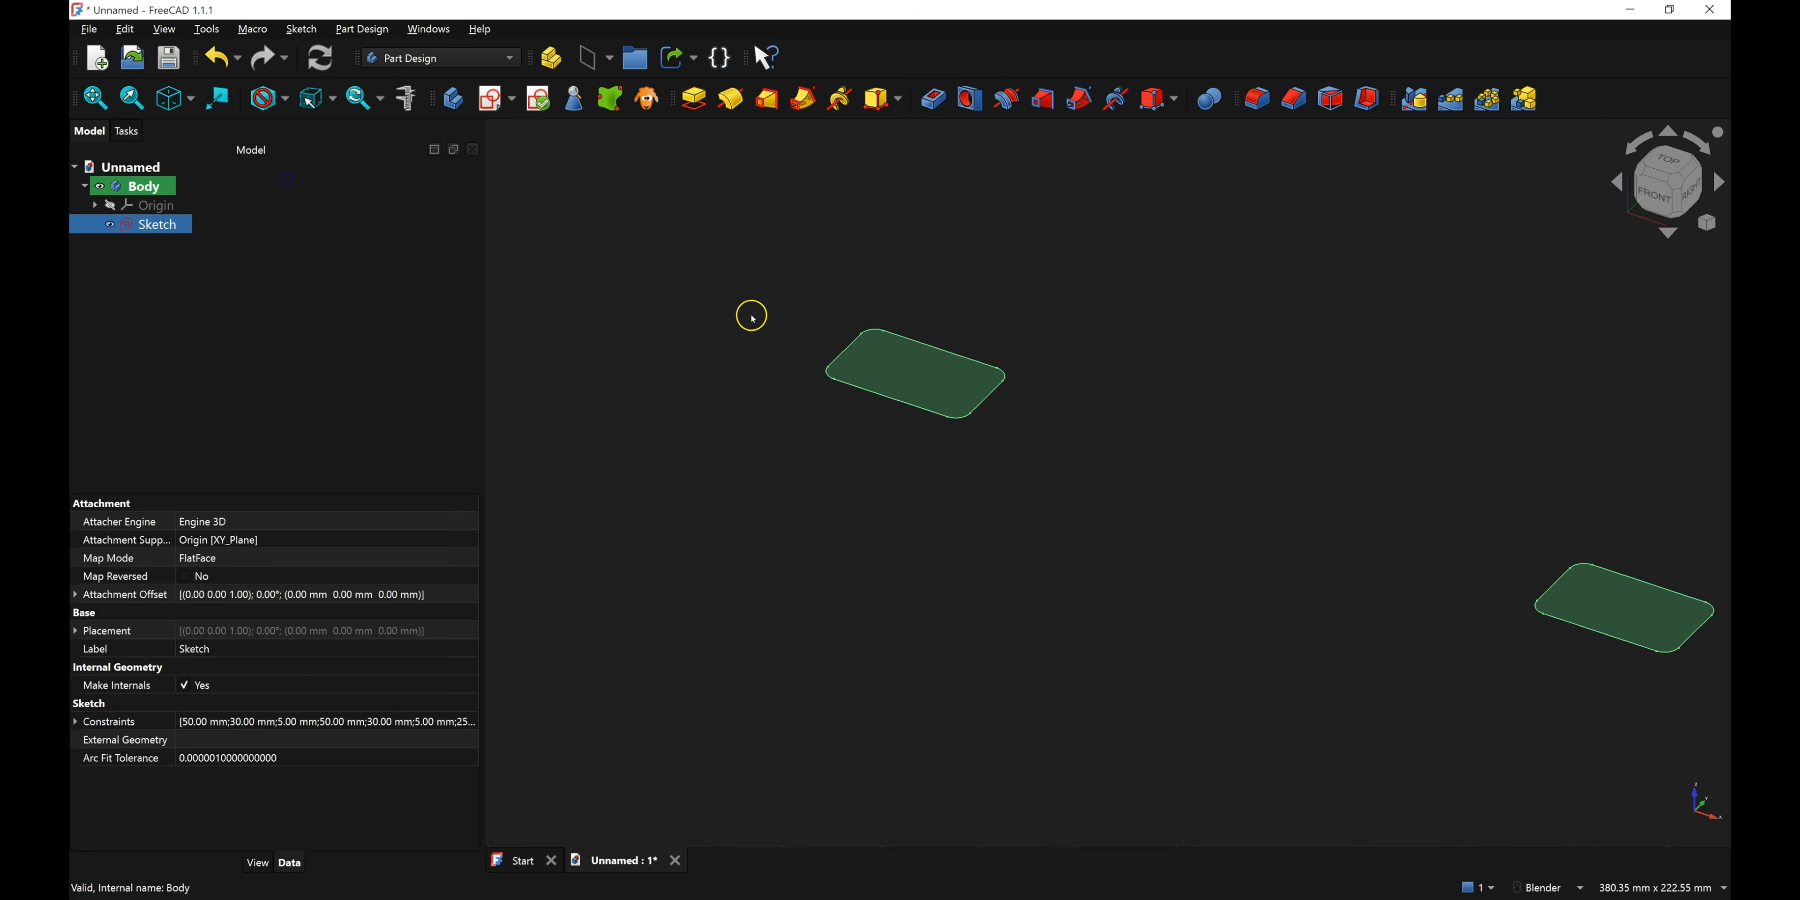
scroll(1310, 249, up, 1)
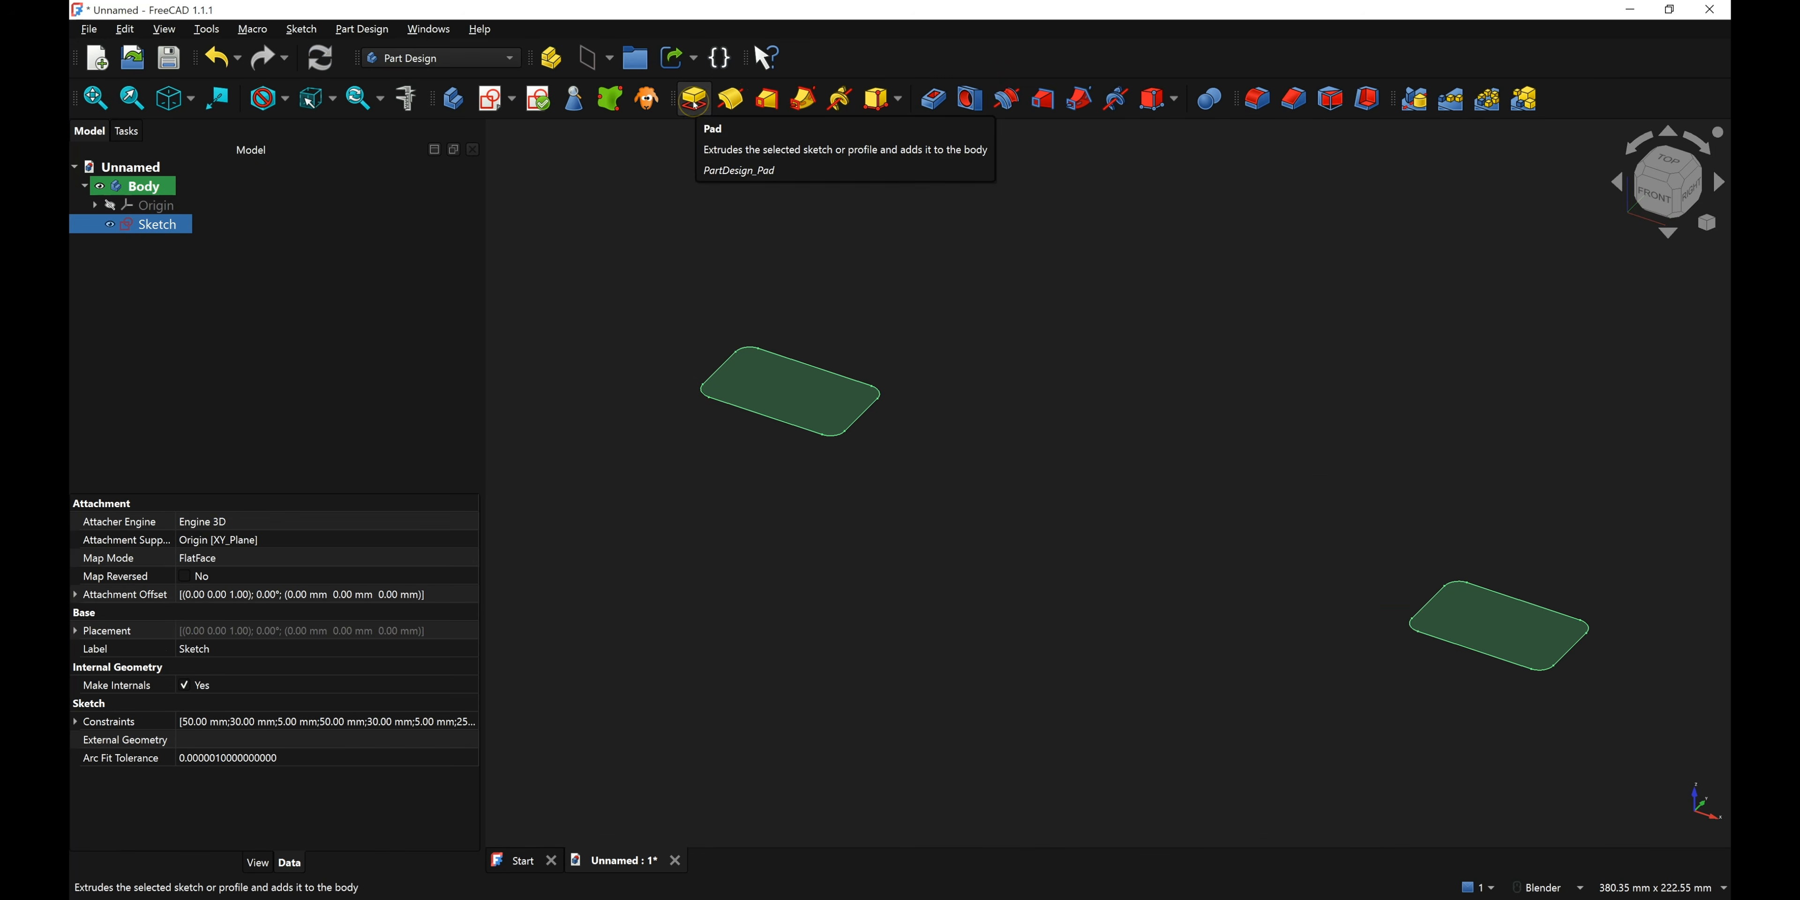
click(694, 101)
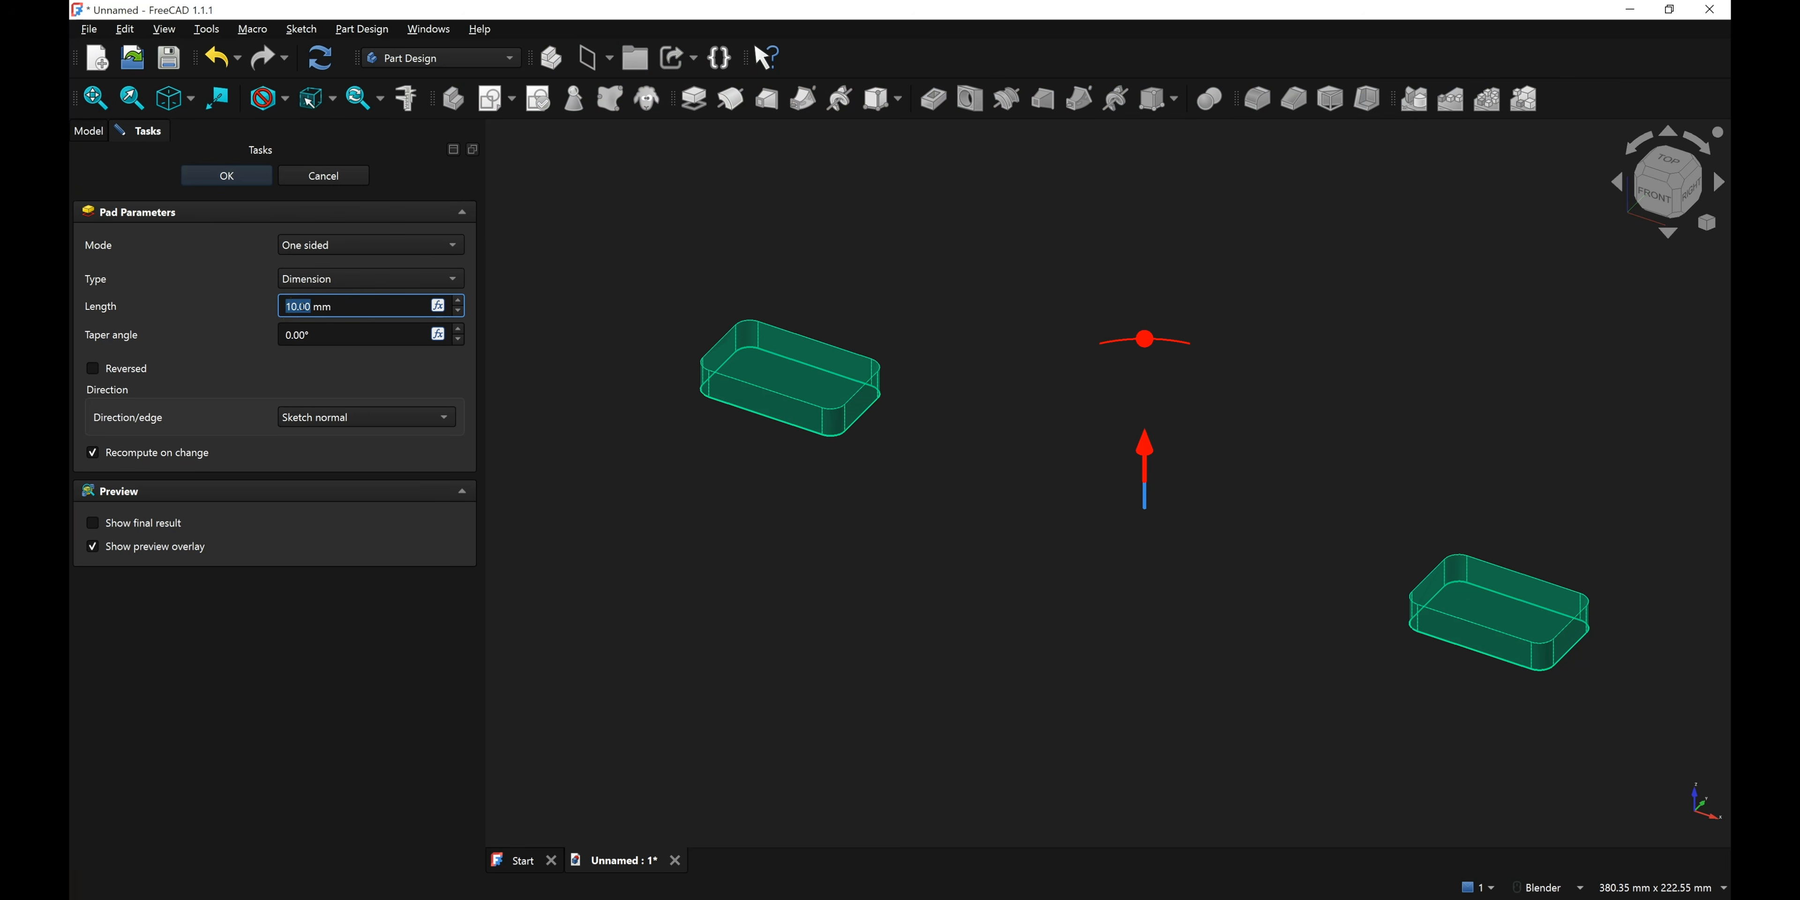
text(2)
click(239, 297)
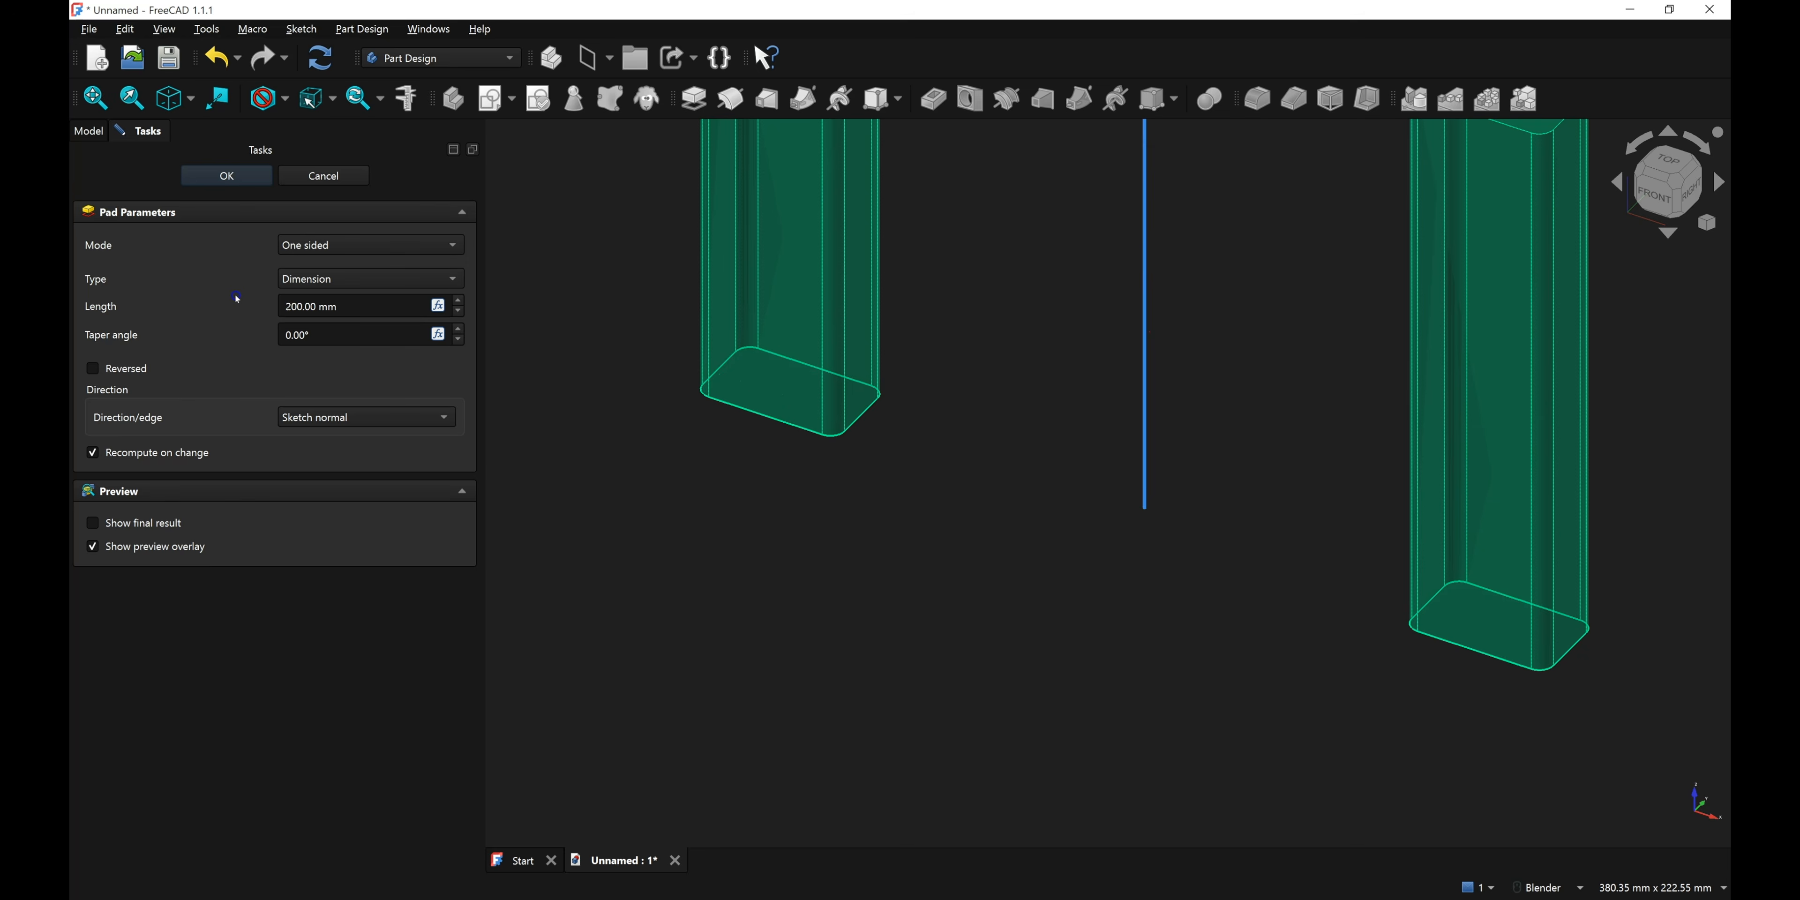
scroll(727, 390, down, 5)
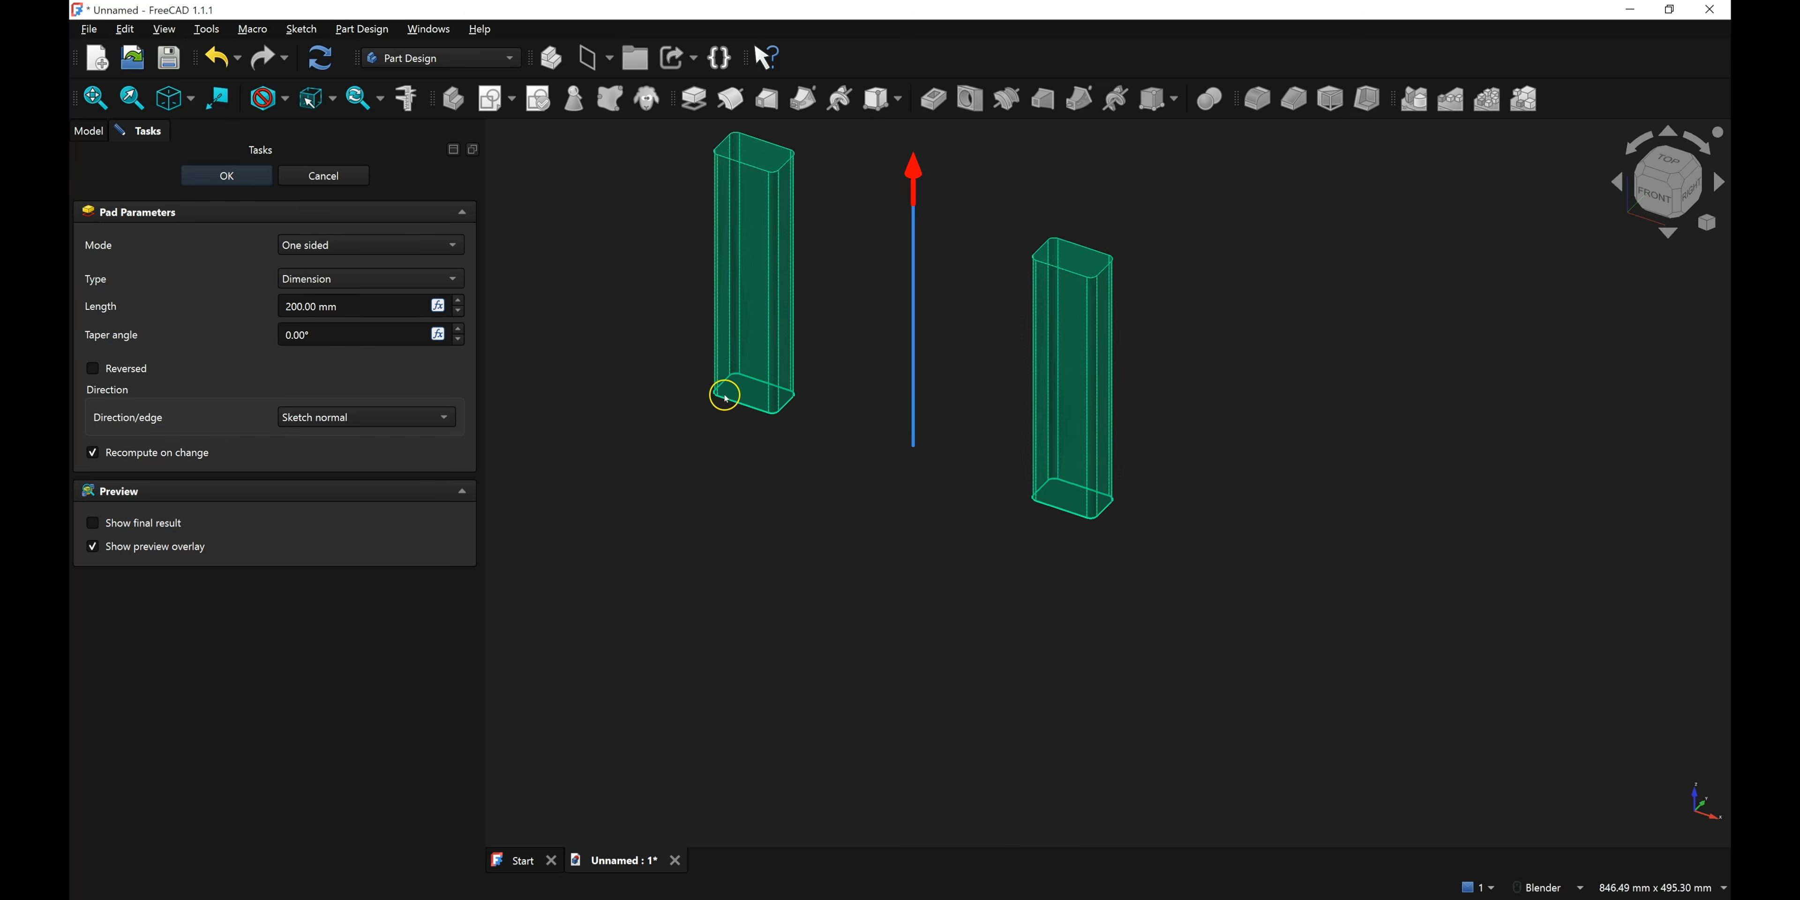
scroll(769, 264, up, 1)
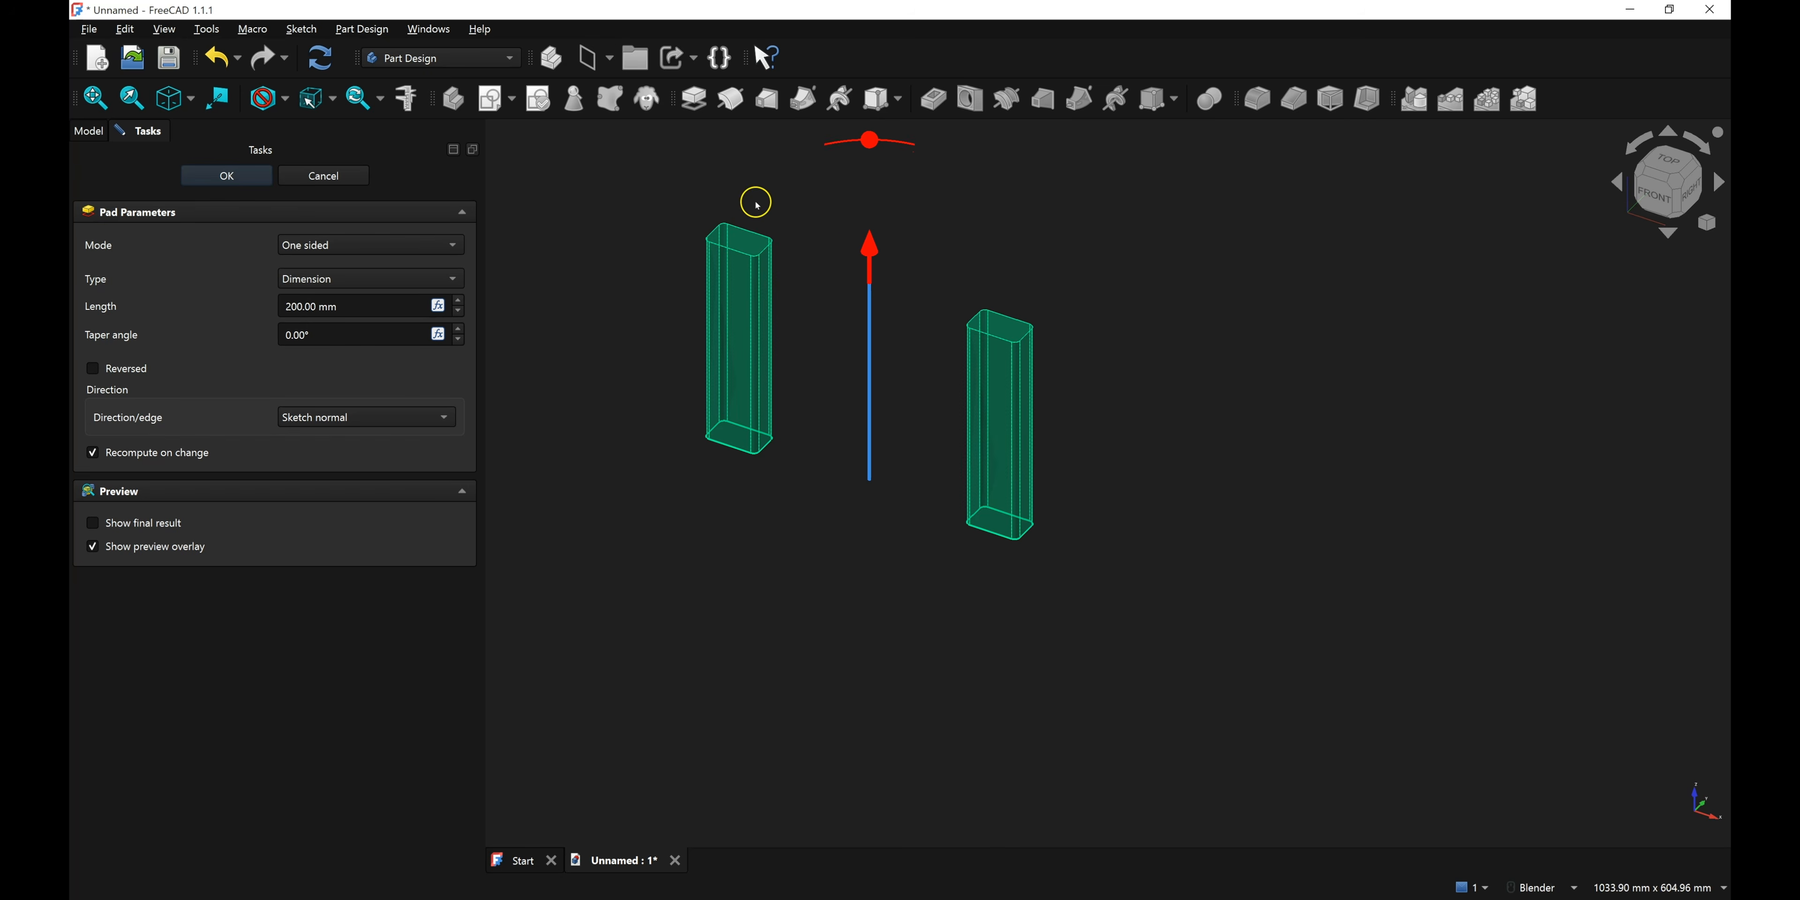
click(229, 303)
click(252, 178)
- On the front face of the post at the origin, sketch a 10 mm diameter circle centred on the vertical axis about 38 mm up
scroll(976, 286, up, 5)
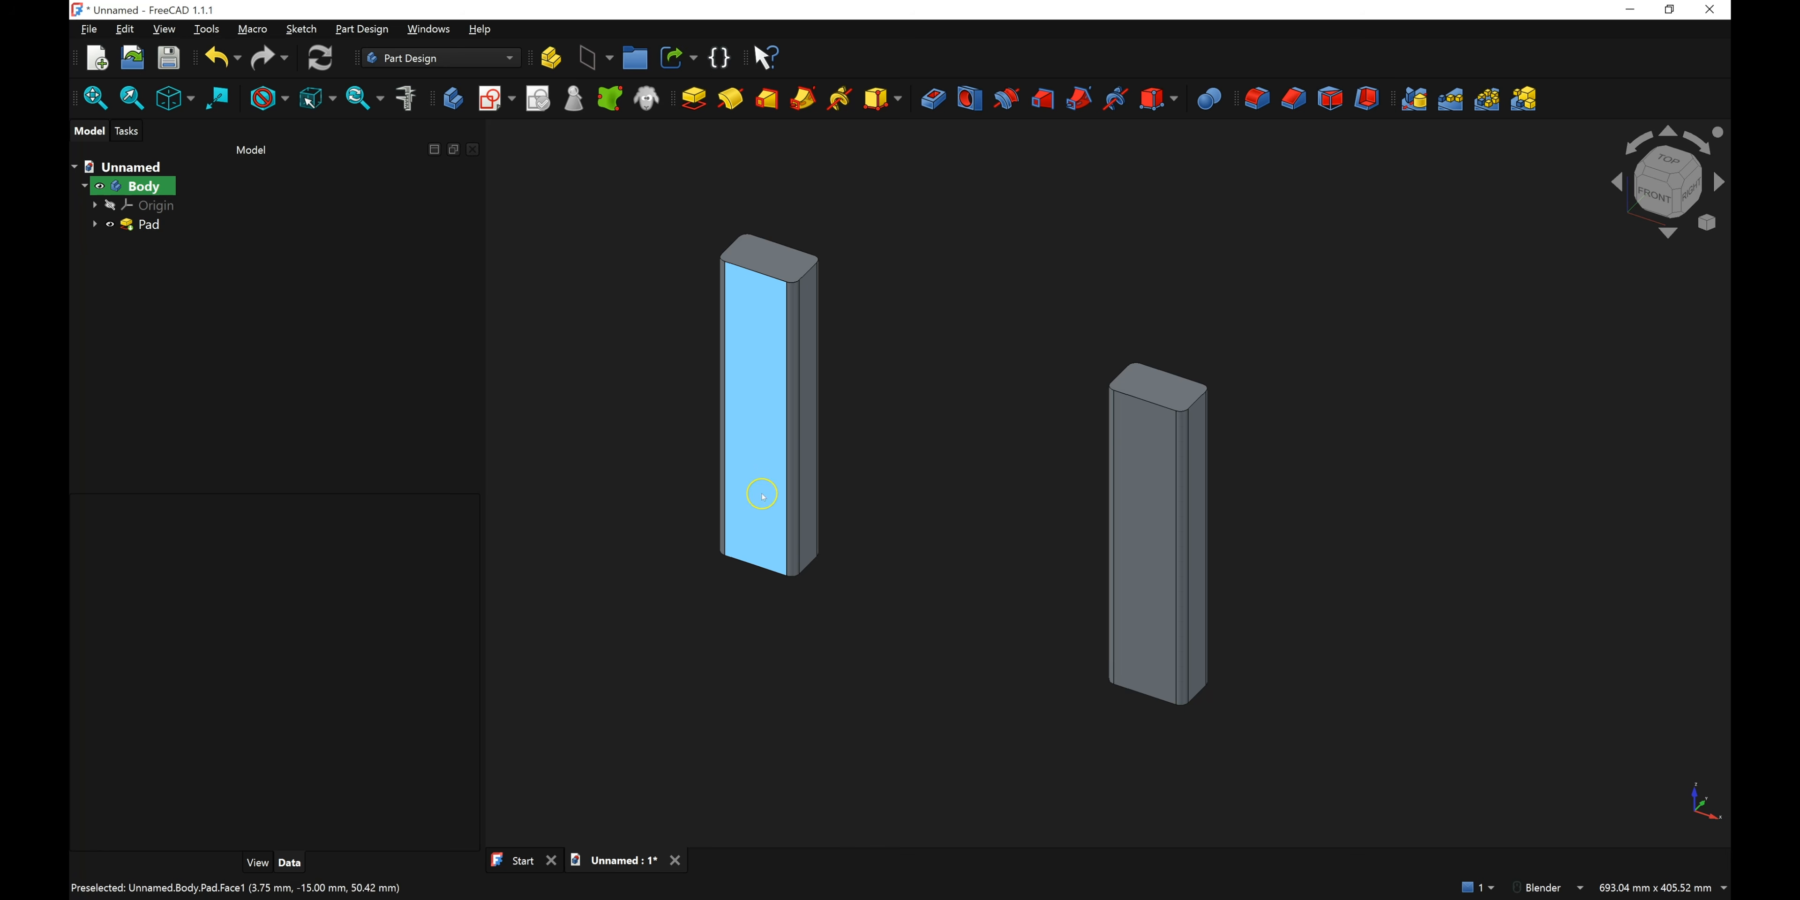
click(755, 500)
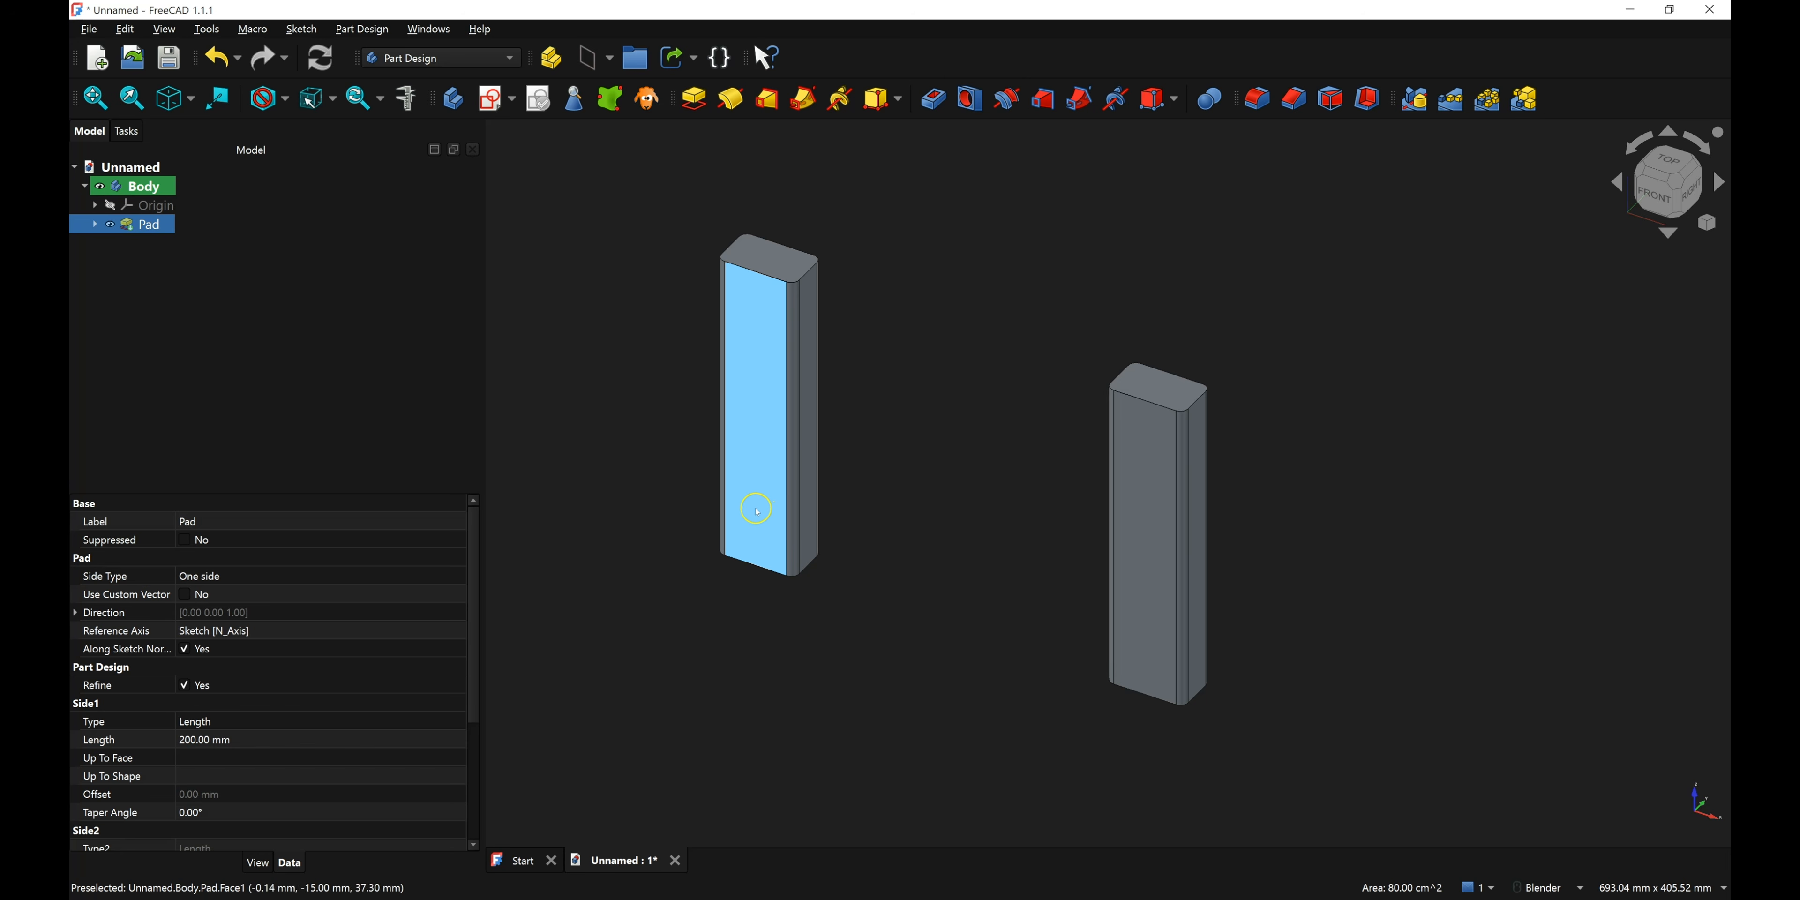
click(491, 100)
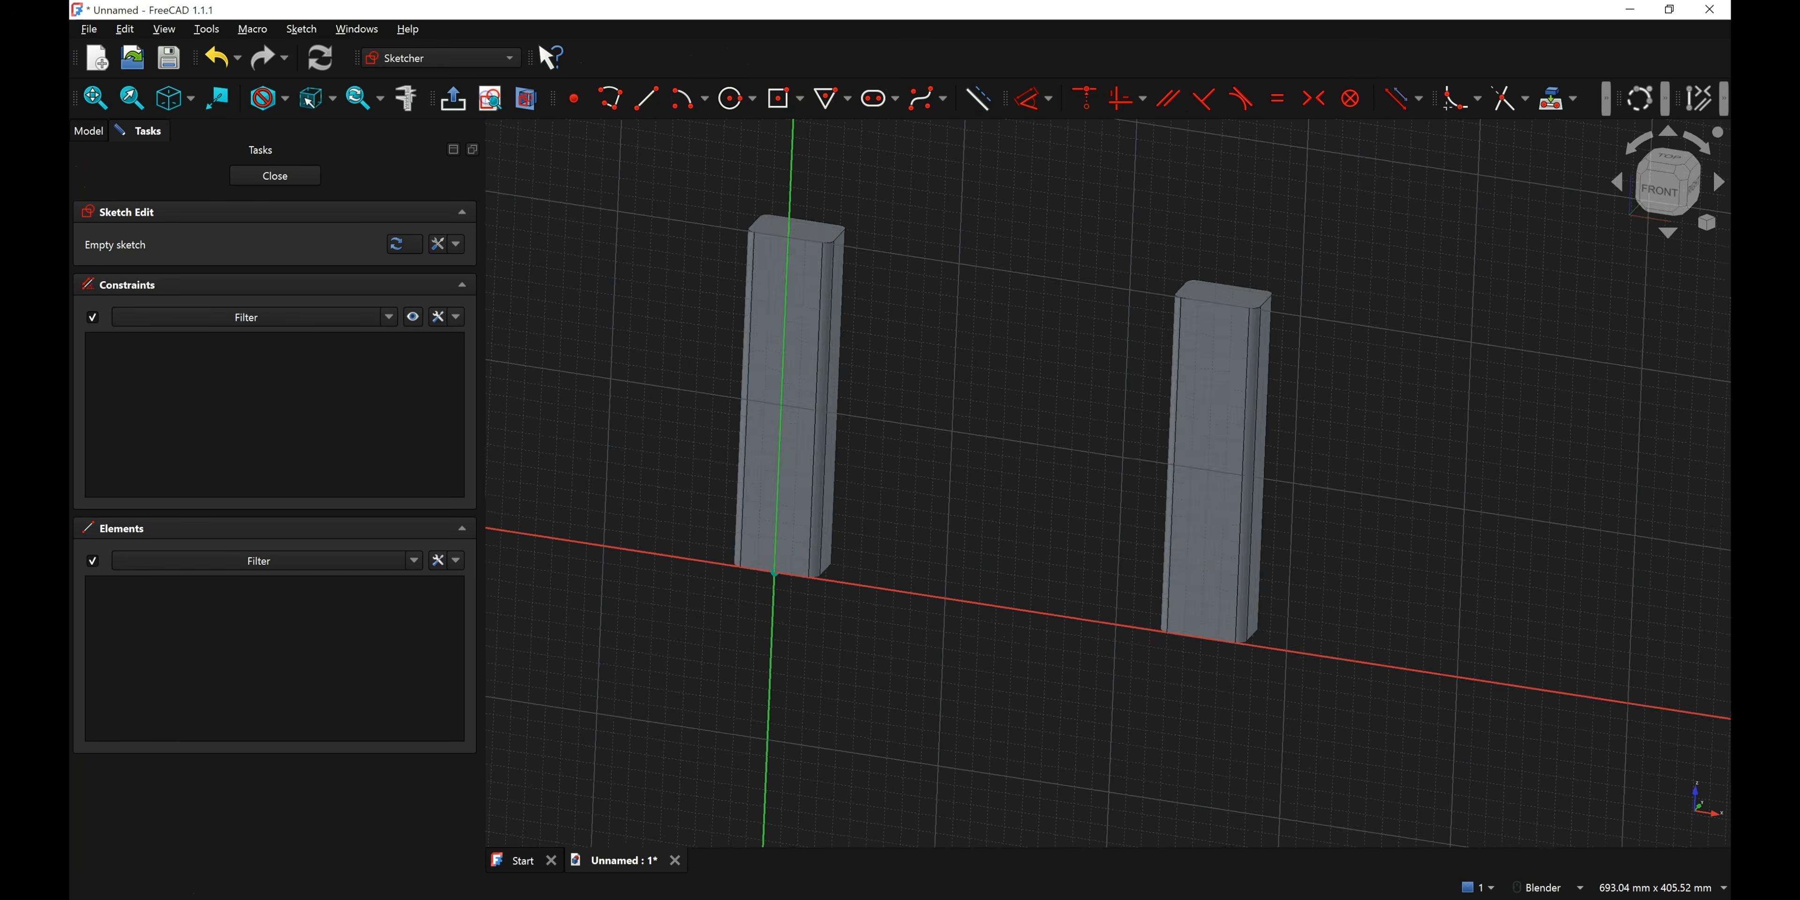
click(721, 106)
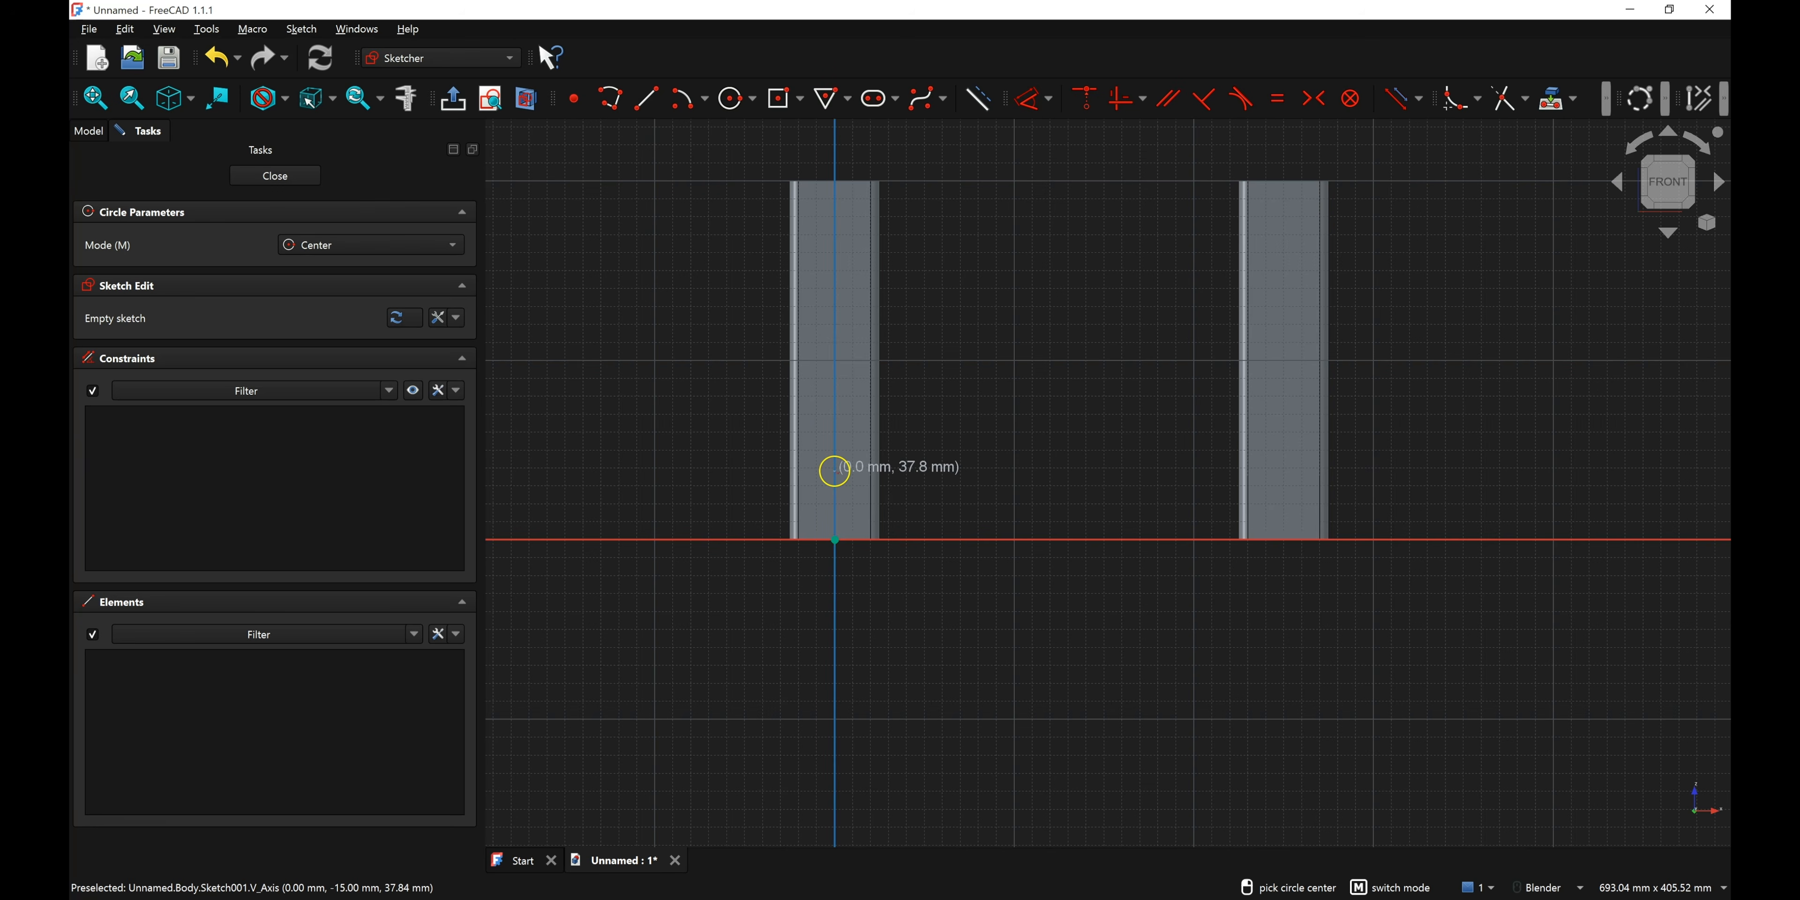
click(834, 471)
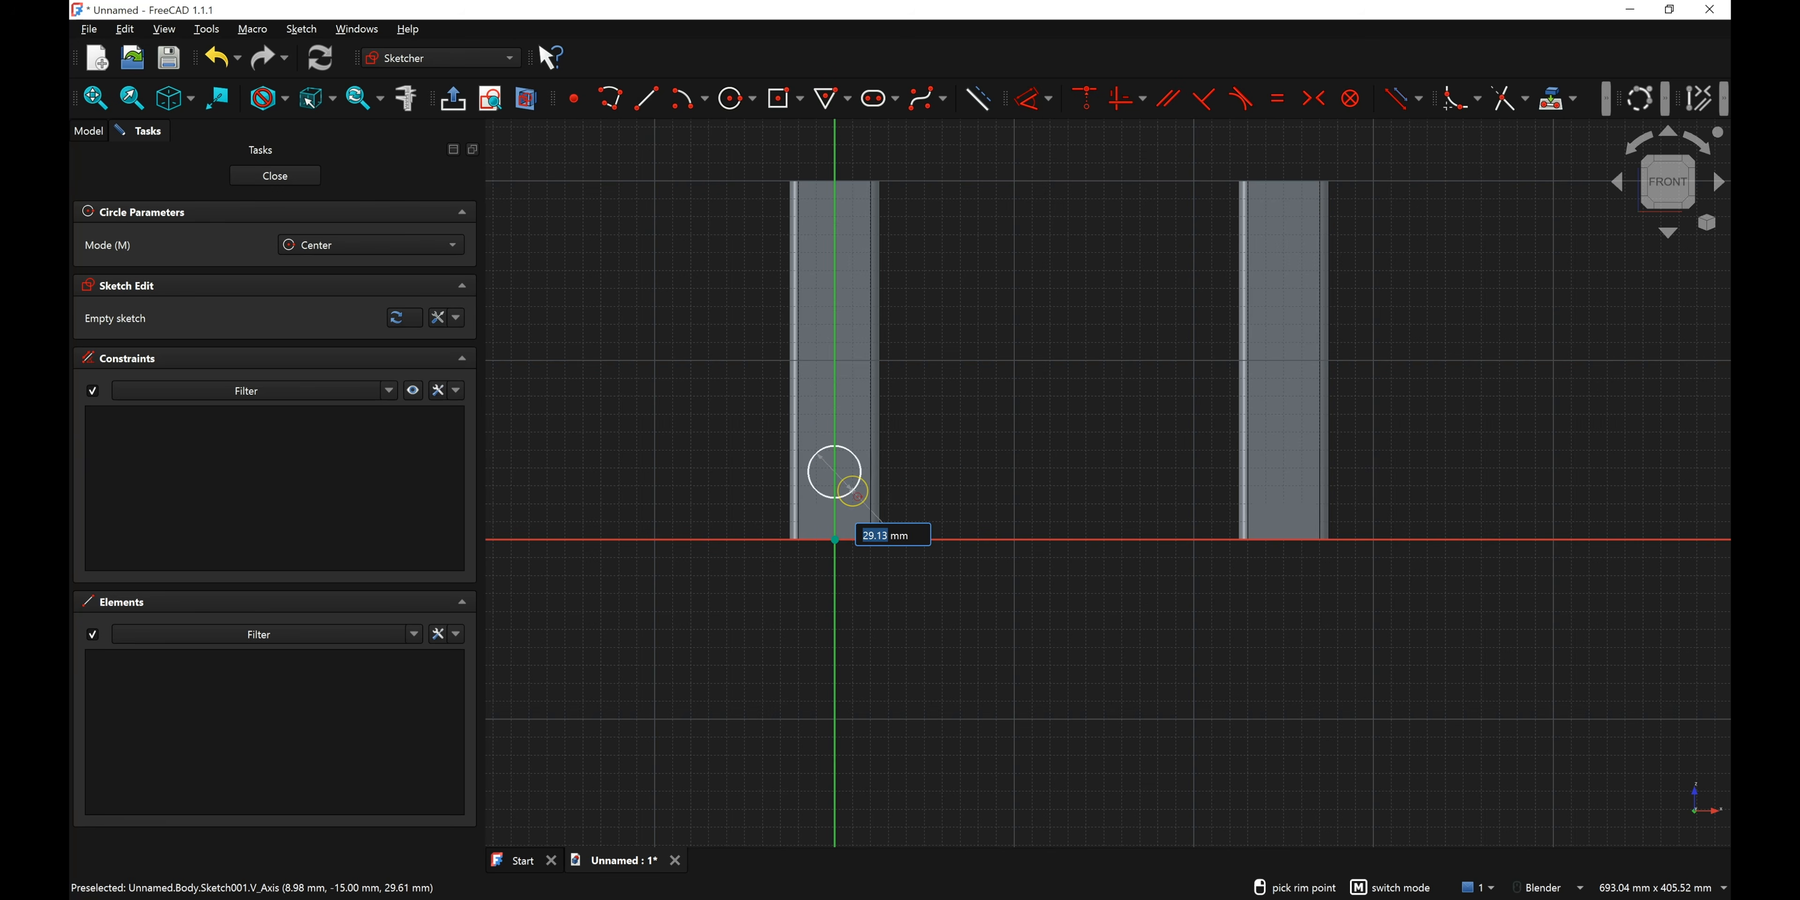
text(10)
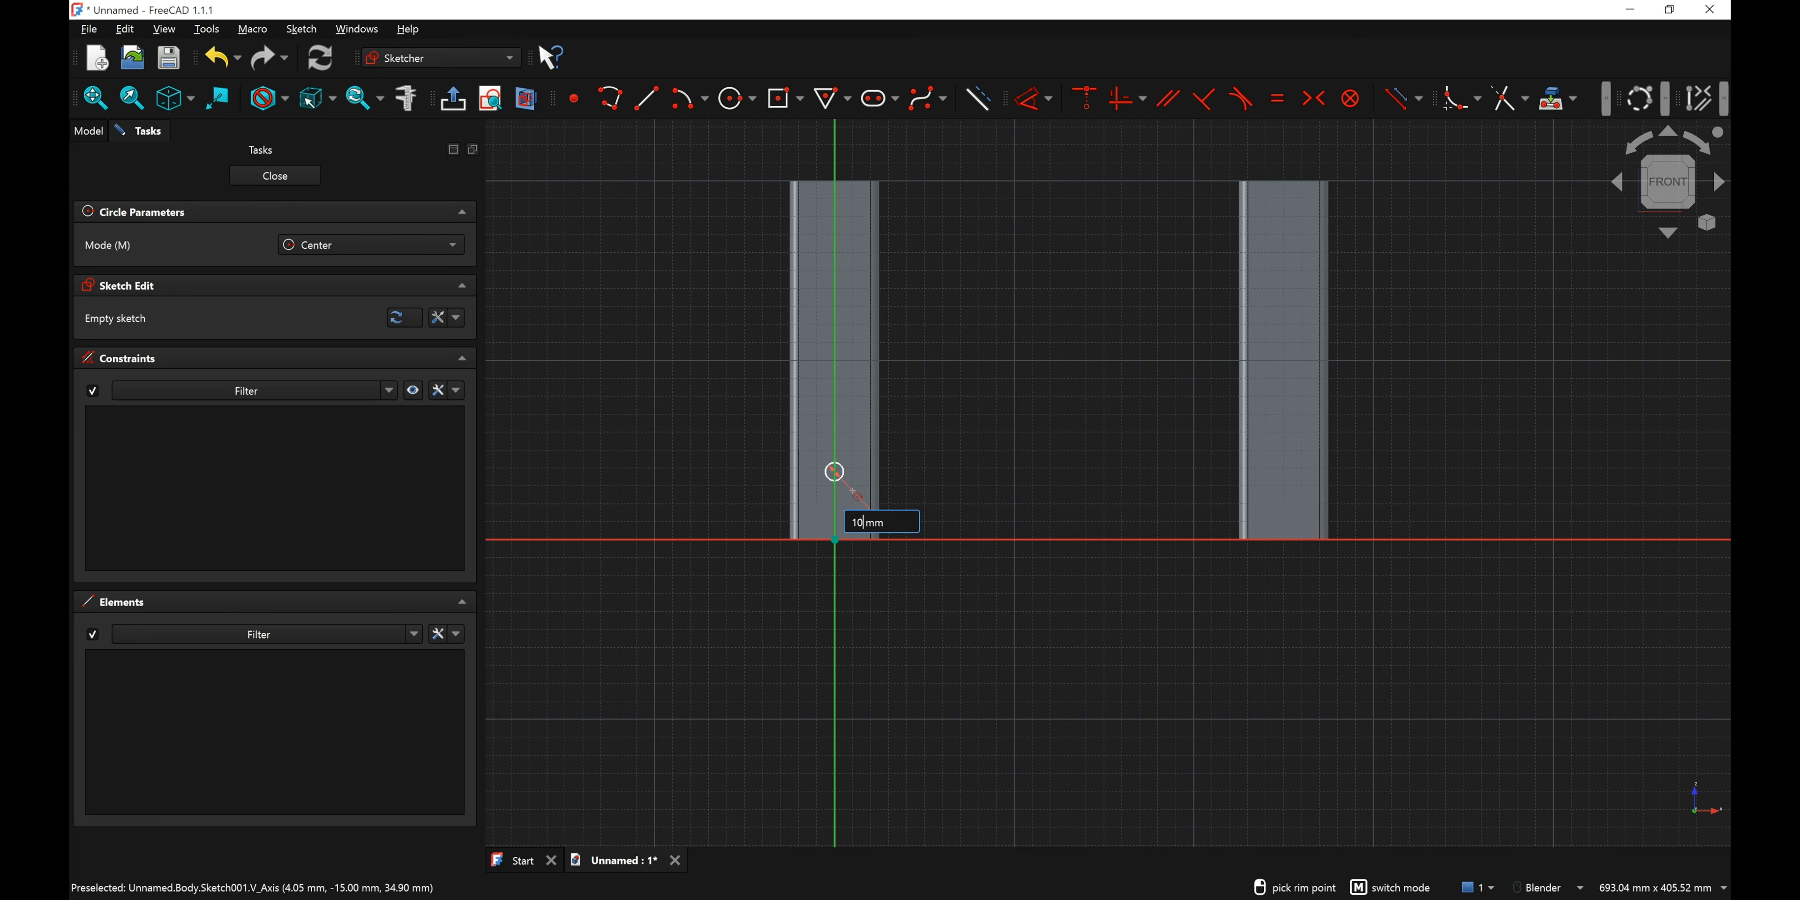
key(Return)
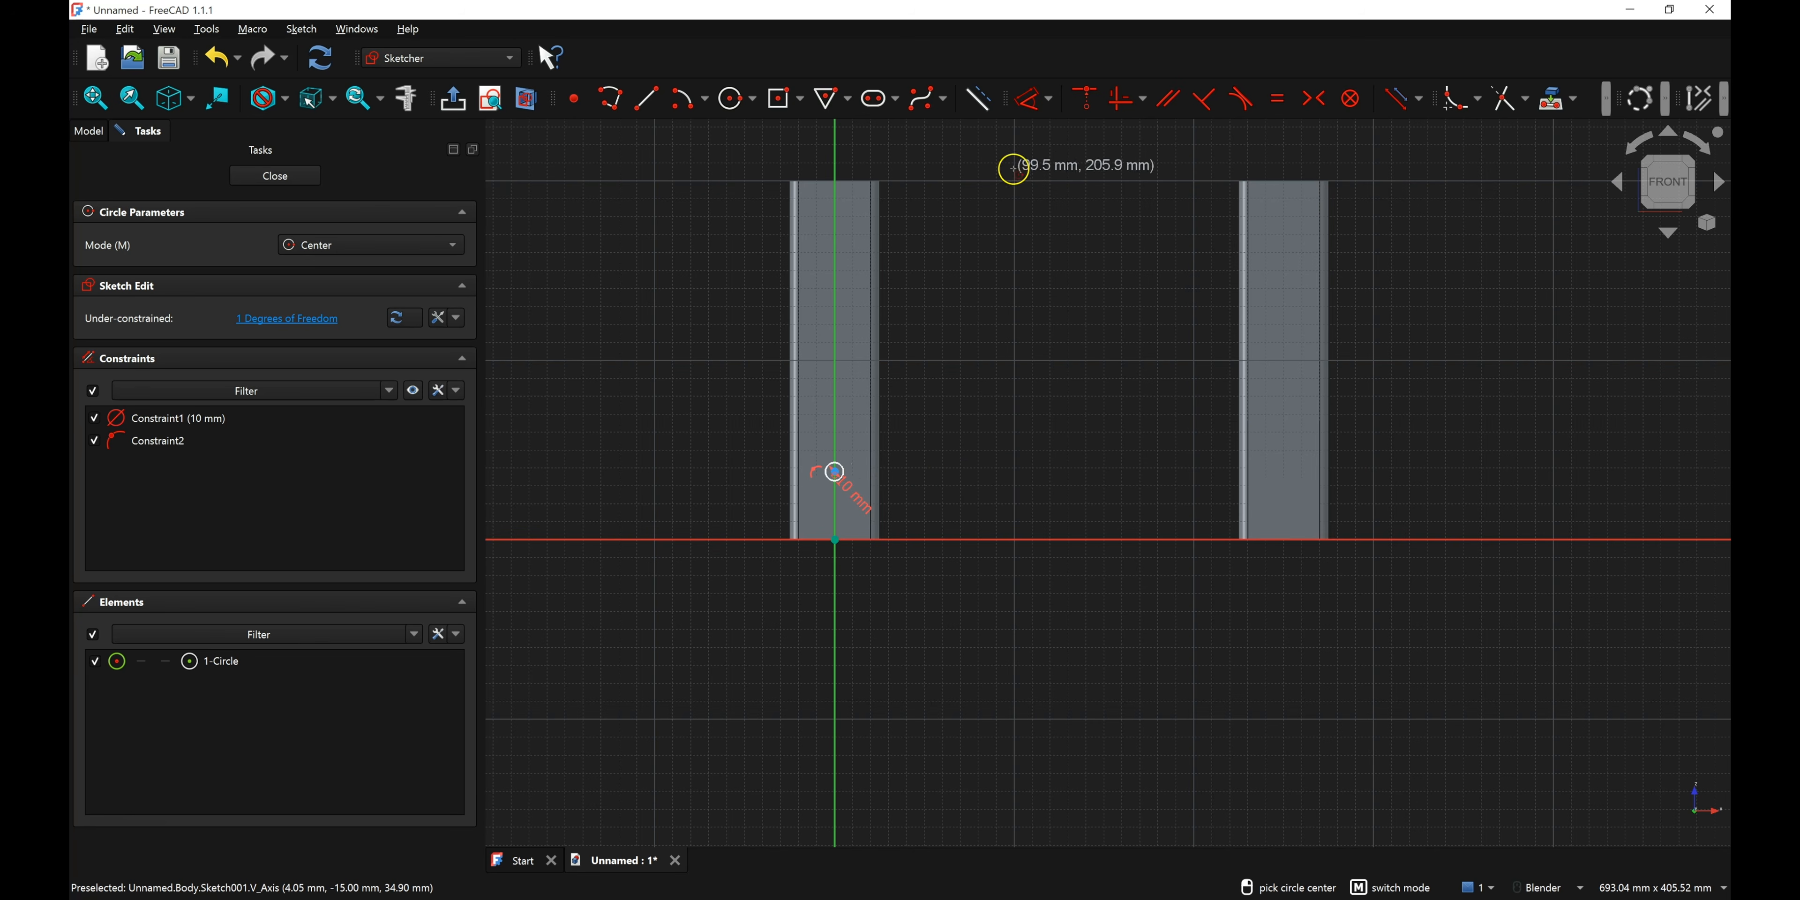
- Constrain the circle's centre to 15 mm above the horizontal axis and finish the sketch
click(1032, 99)
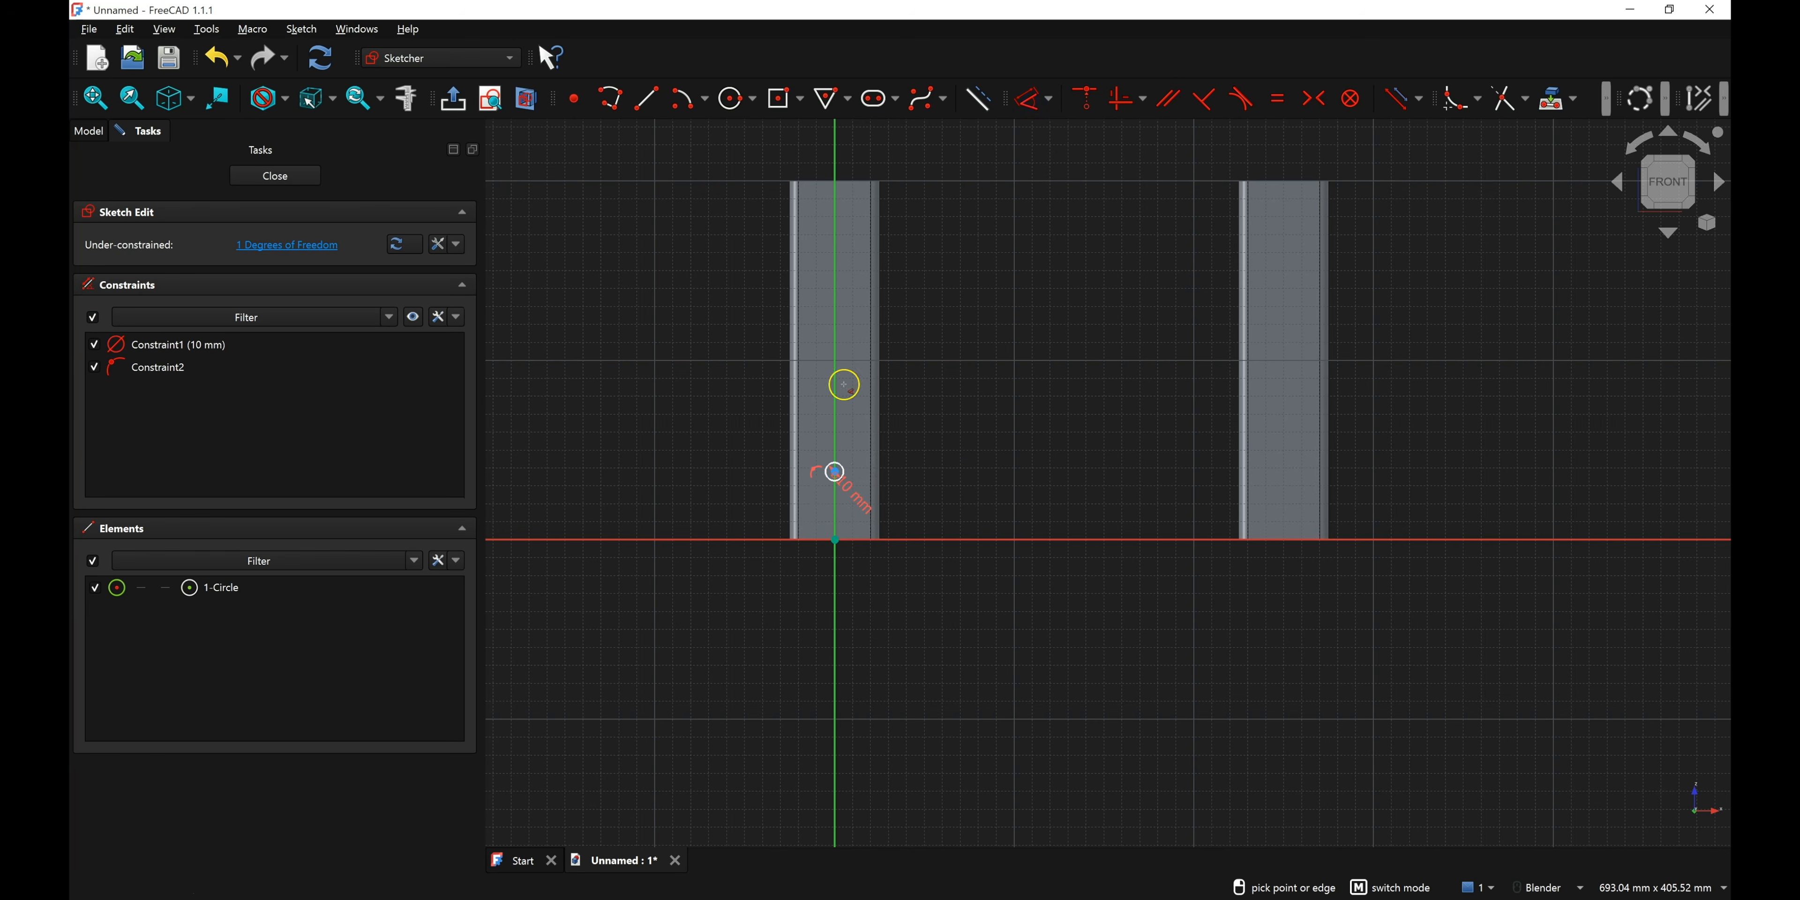
scroll(853, 463, up, 4)
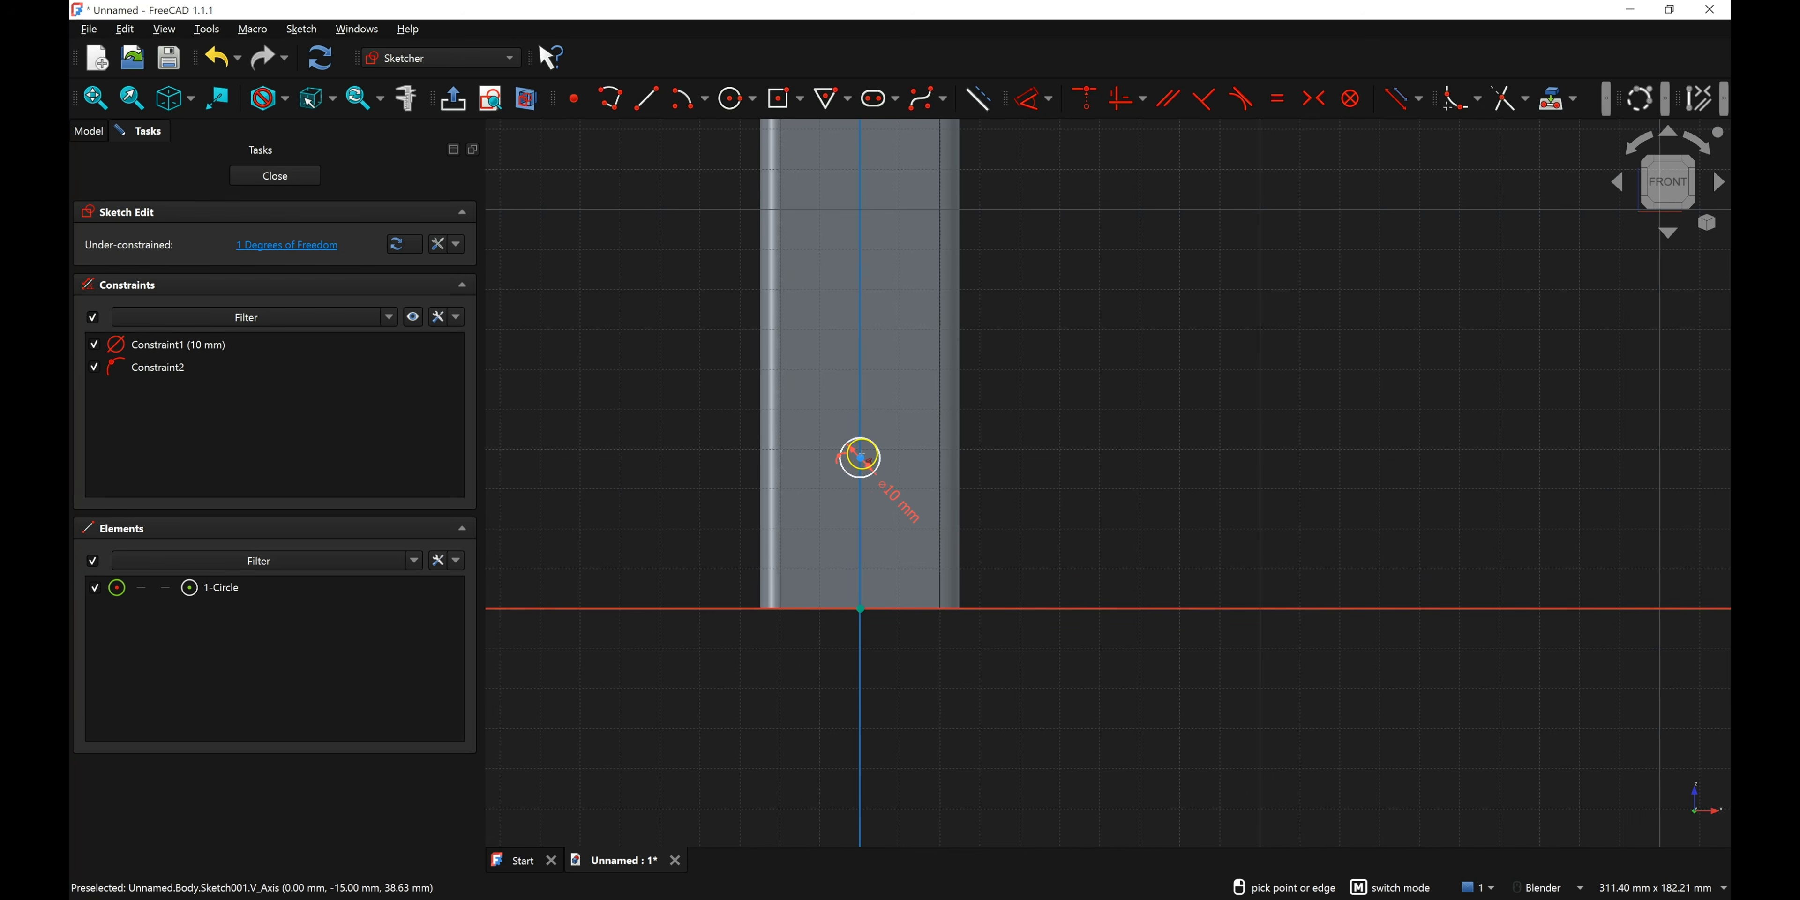
click(852, 458)
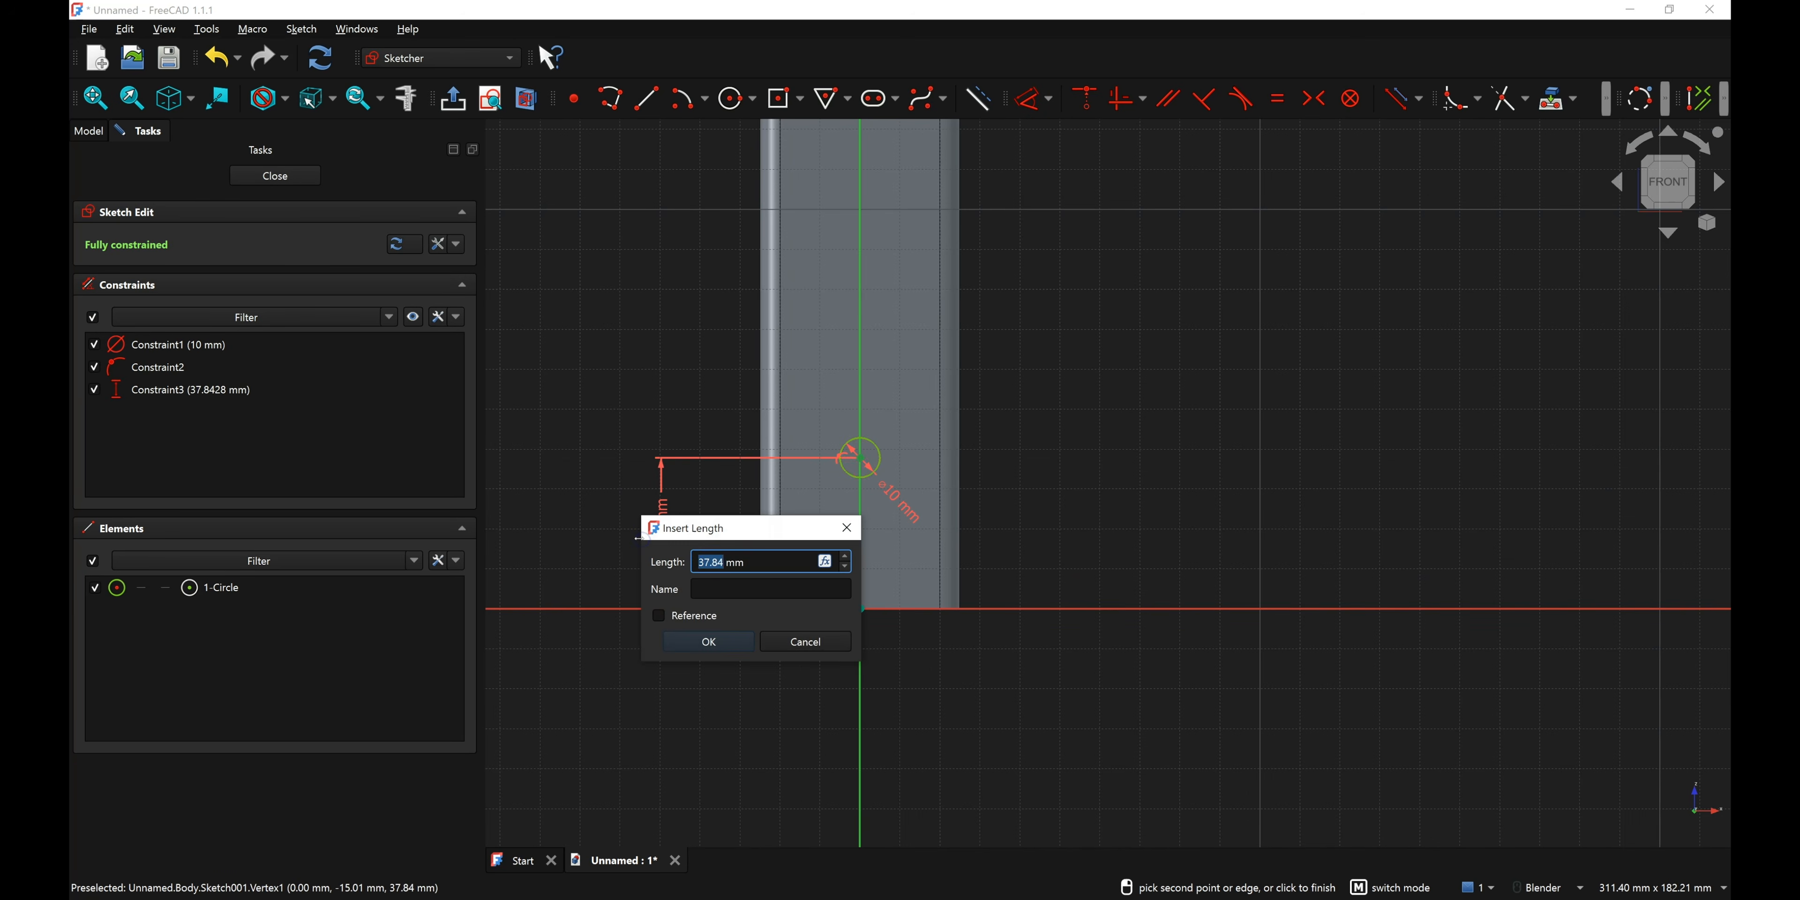
text(15)
key(Return)
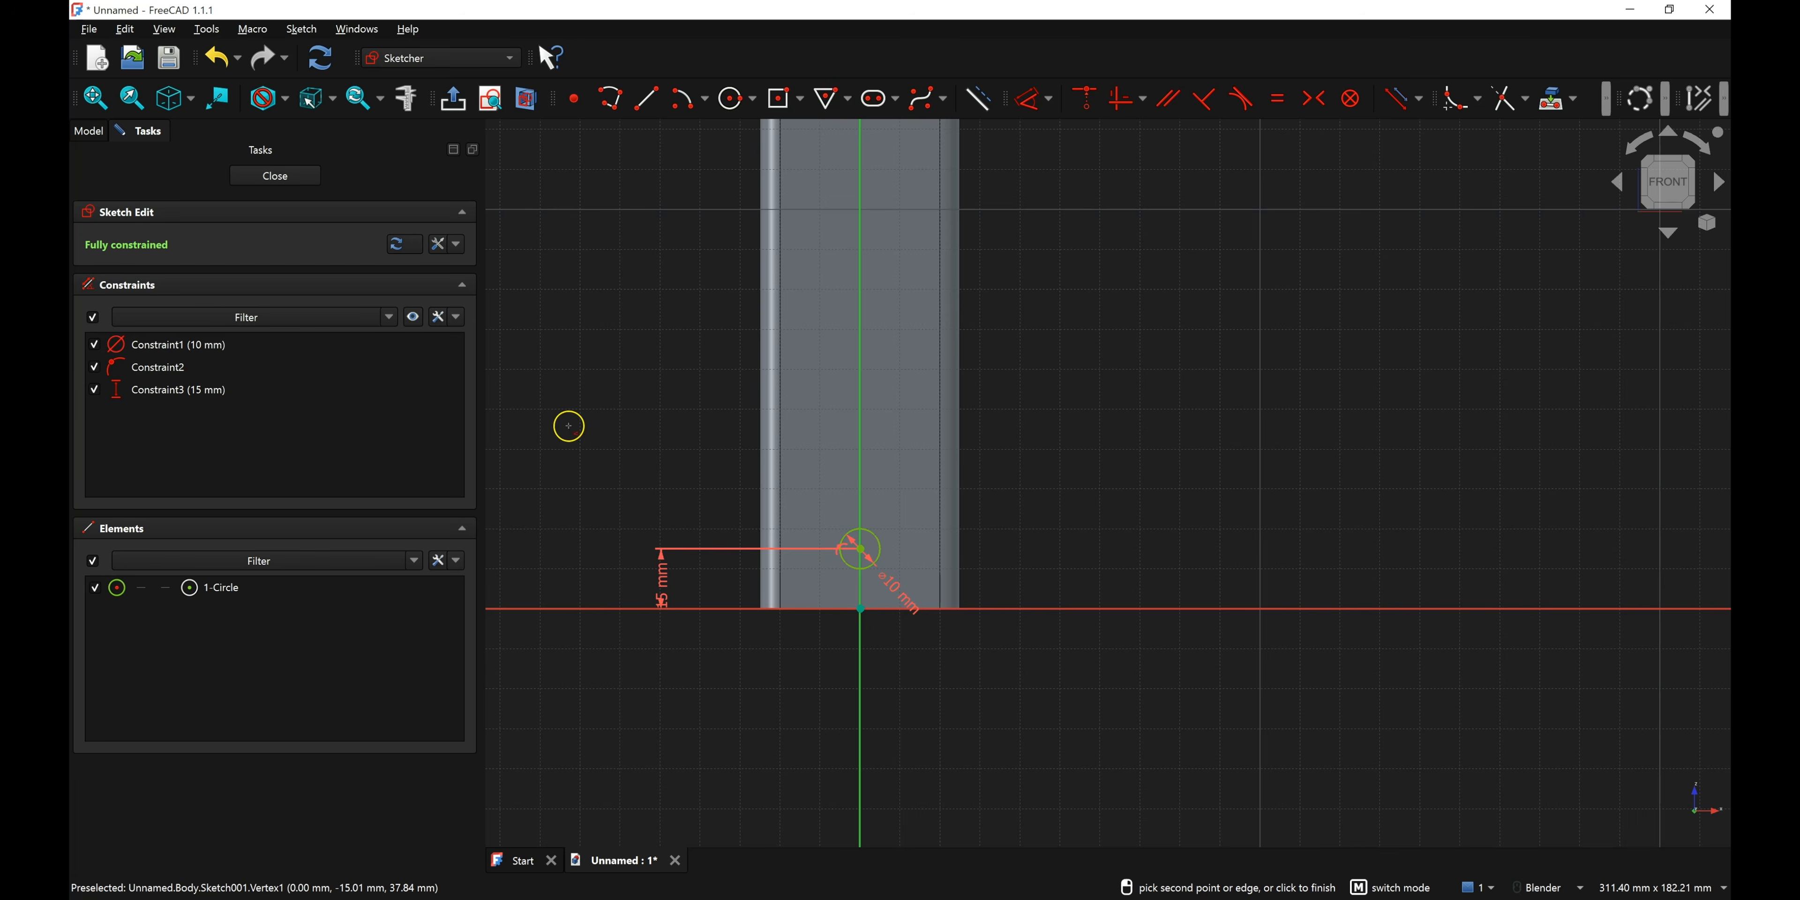
click(288, 173)
click(756, 543)
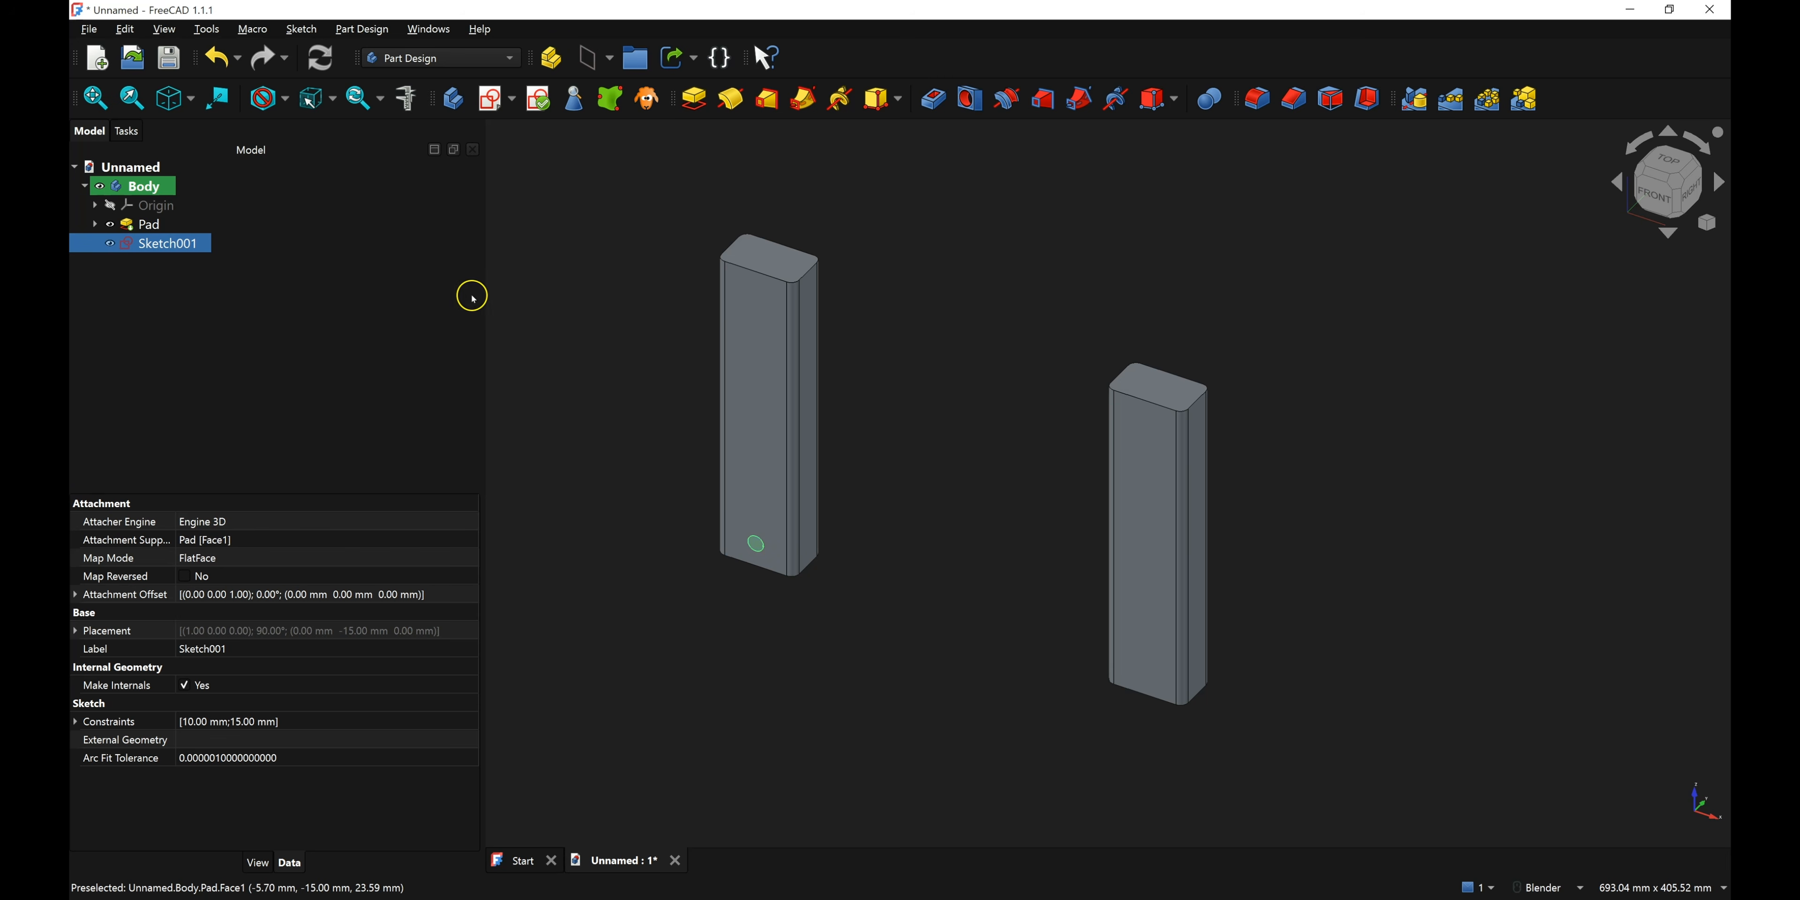
- Expand the body's origin, make it visible in the 3D view and pick its XY plane
click(95, 206)
click(112, 208)
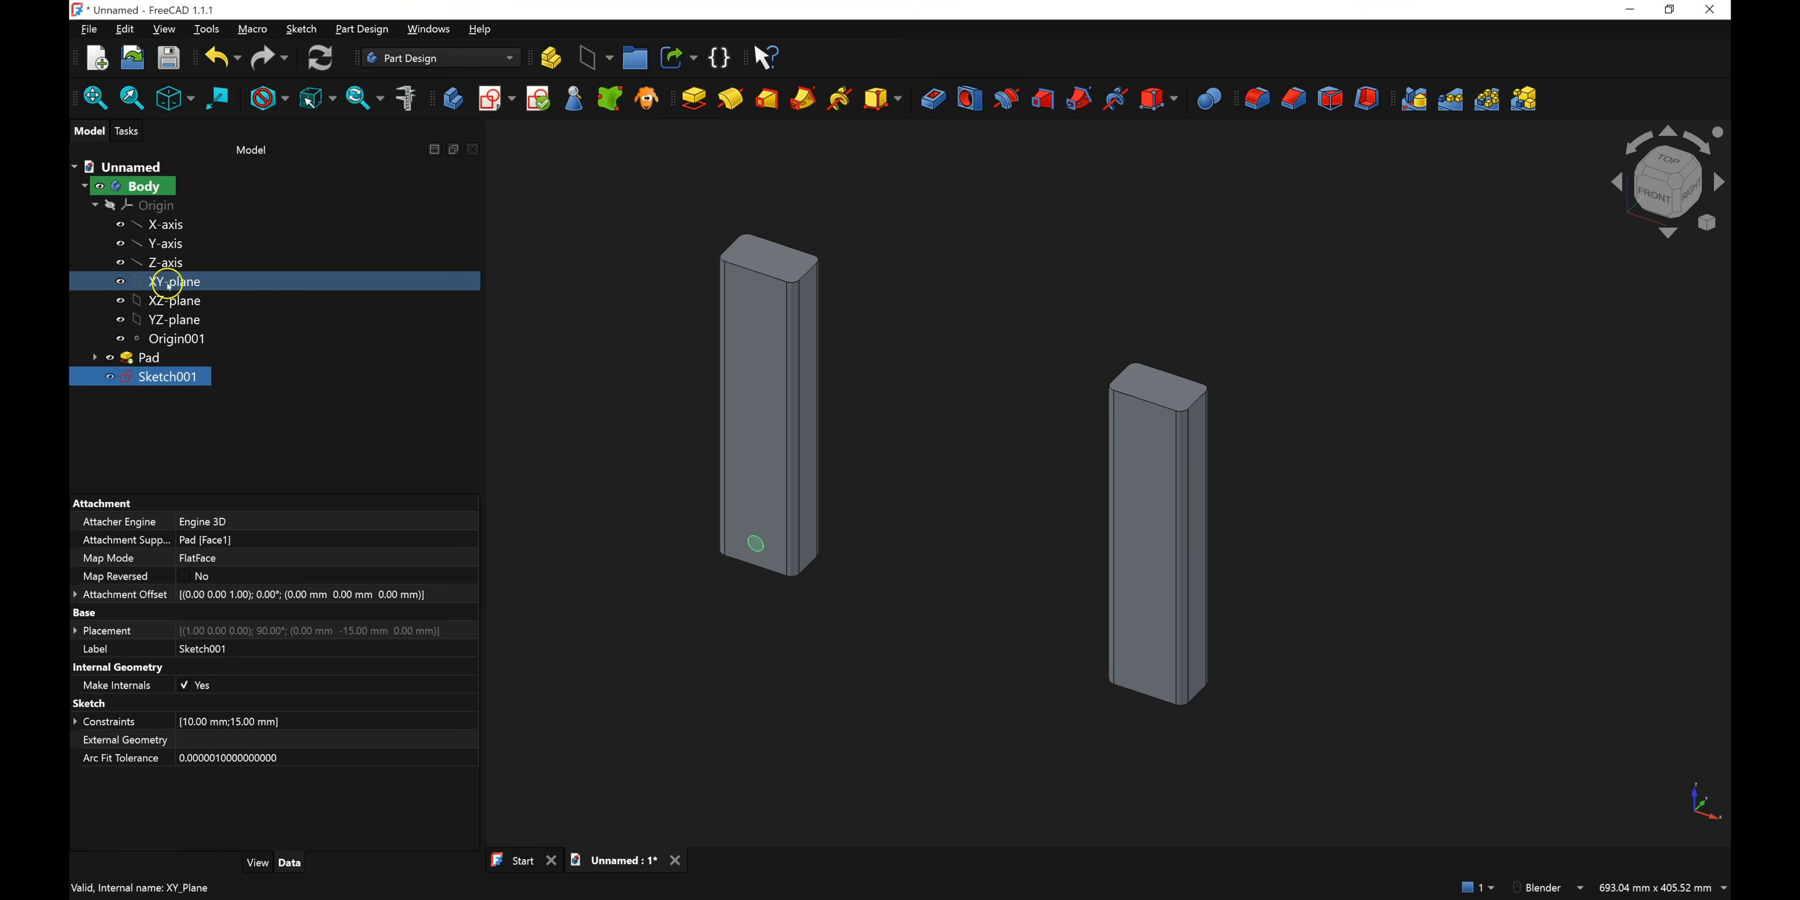
click(179, 281)
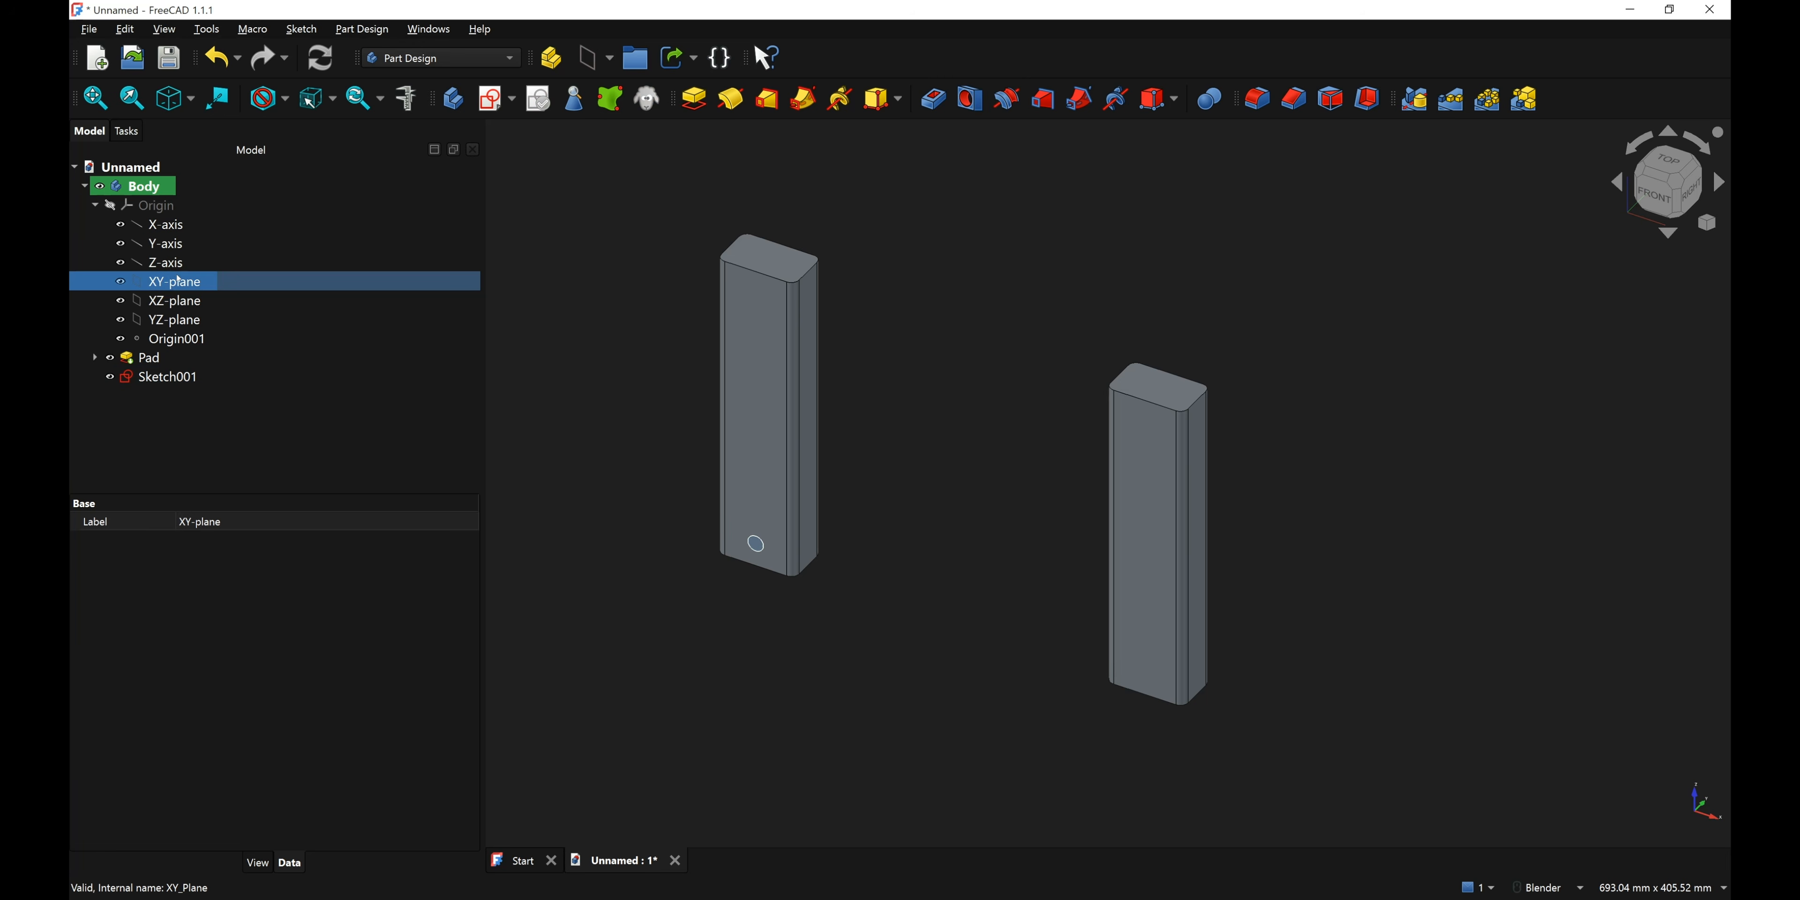
click(157, 208)
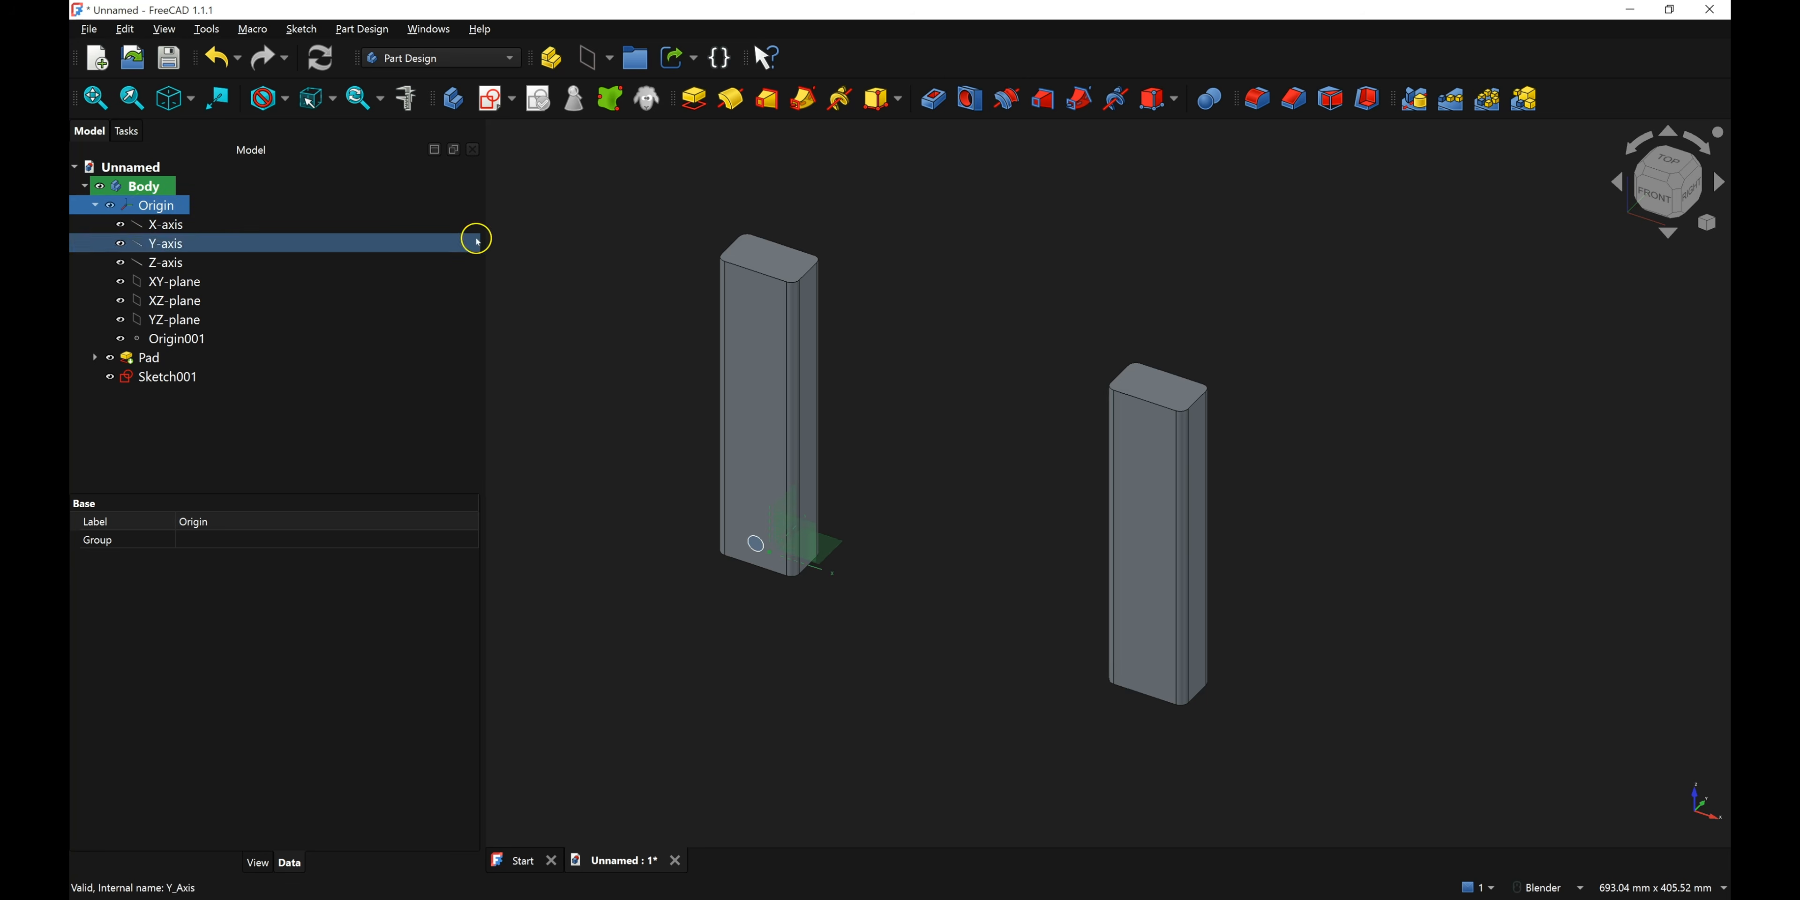
click(837, 552)
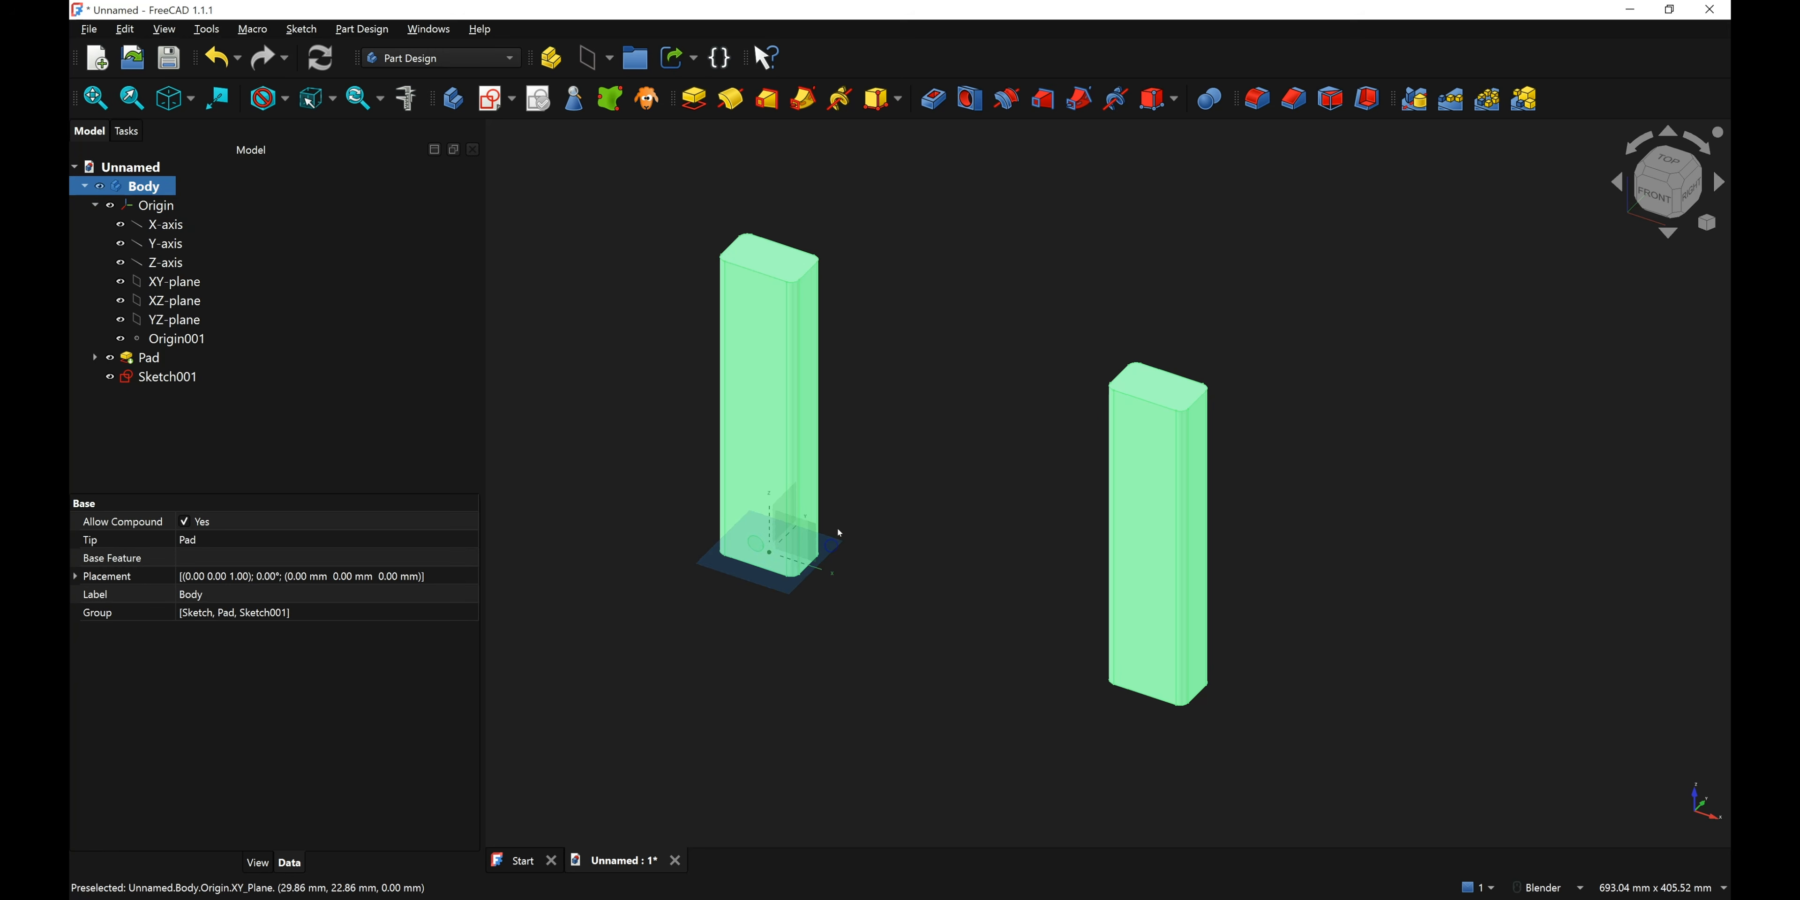
click(840, 544)
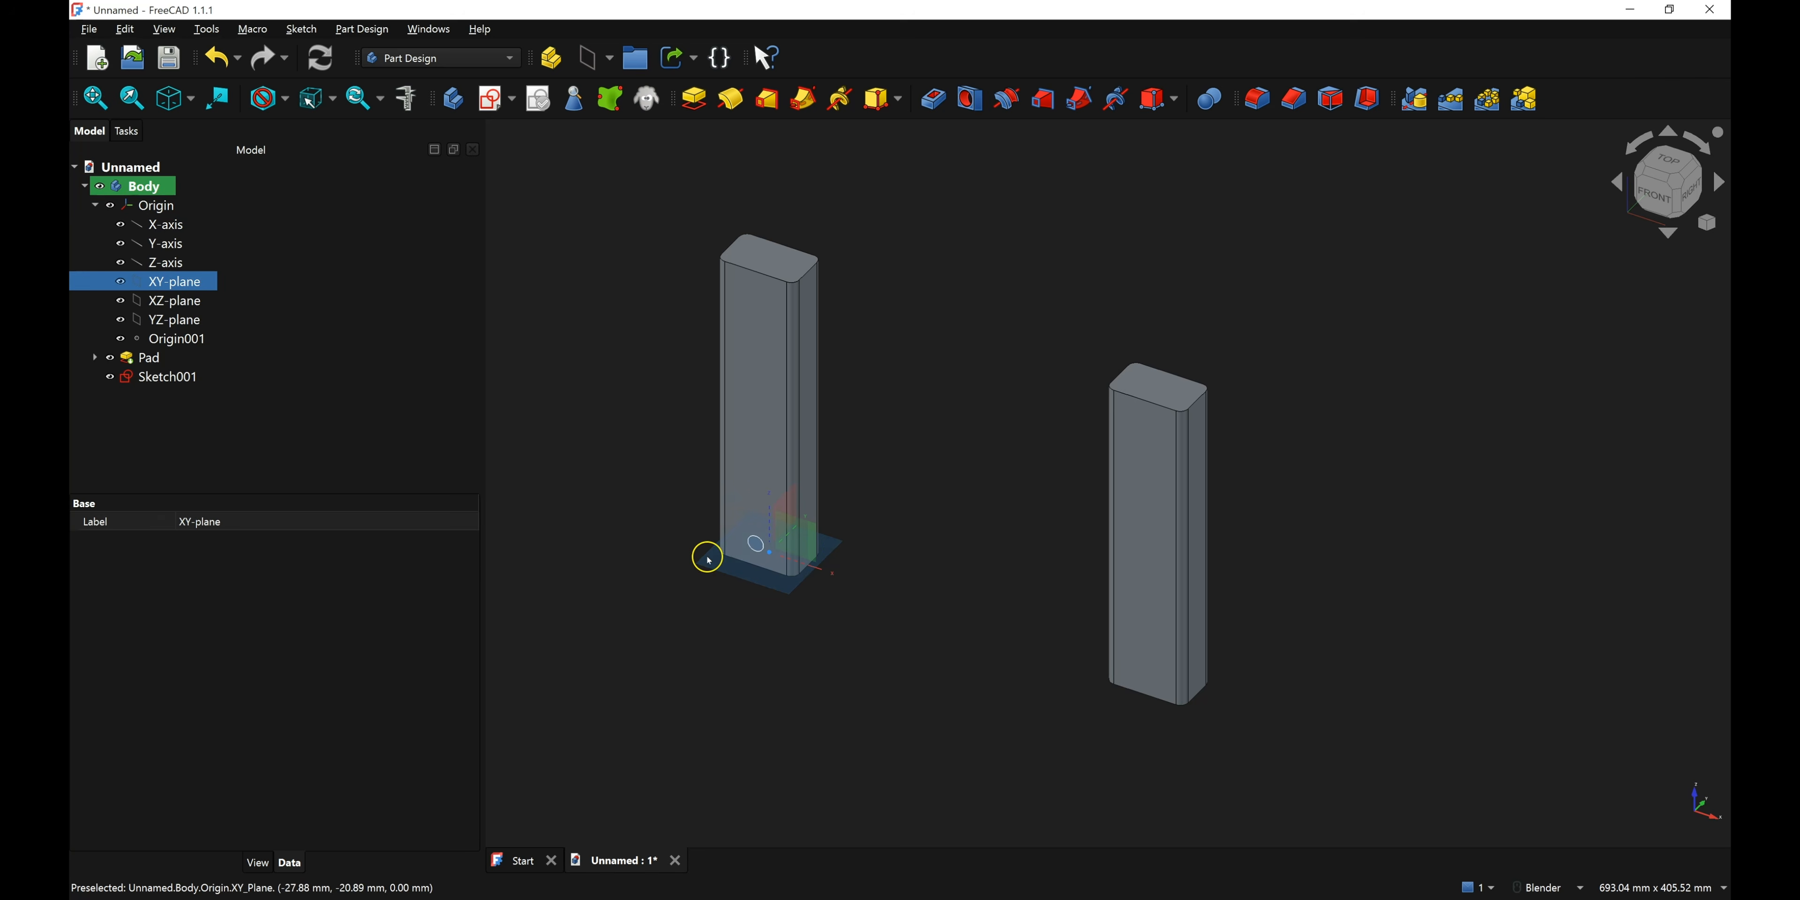
click(914, 478)
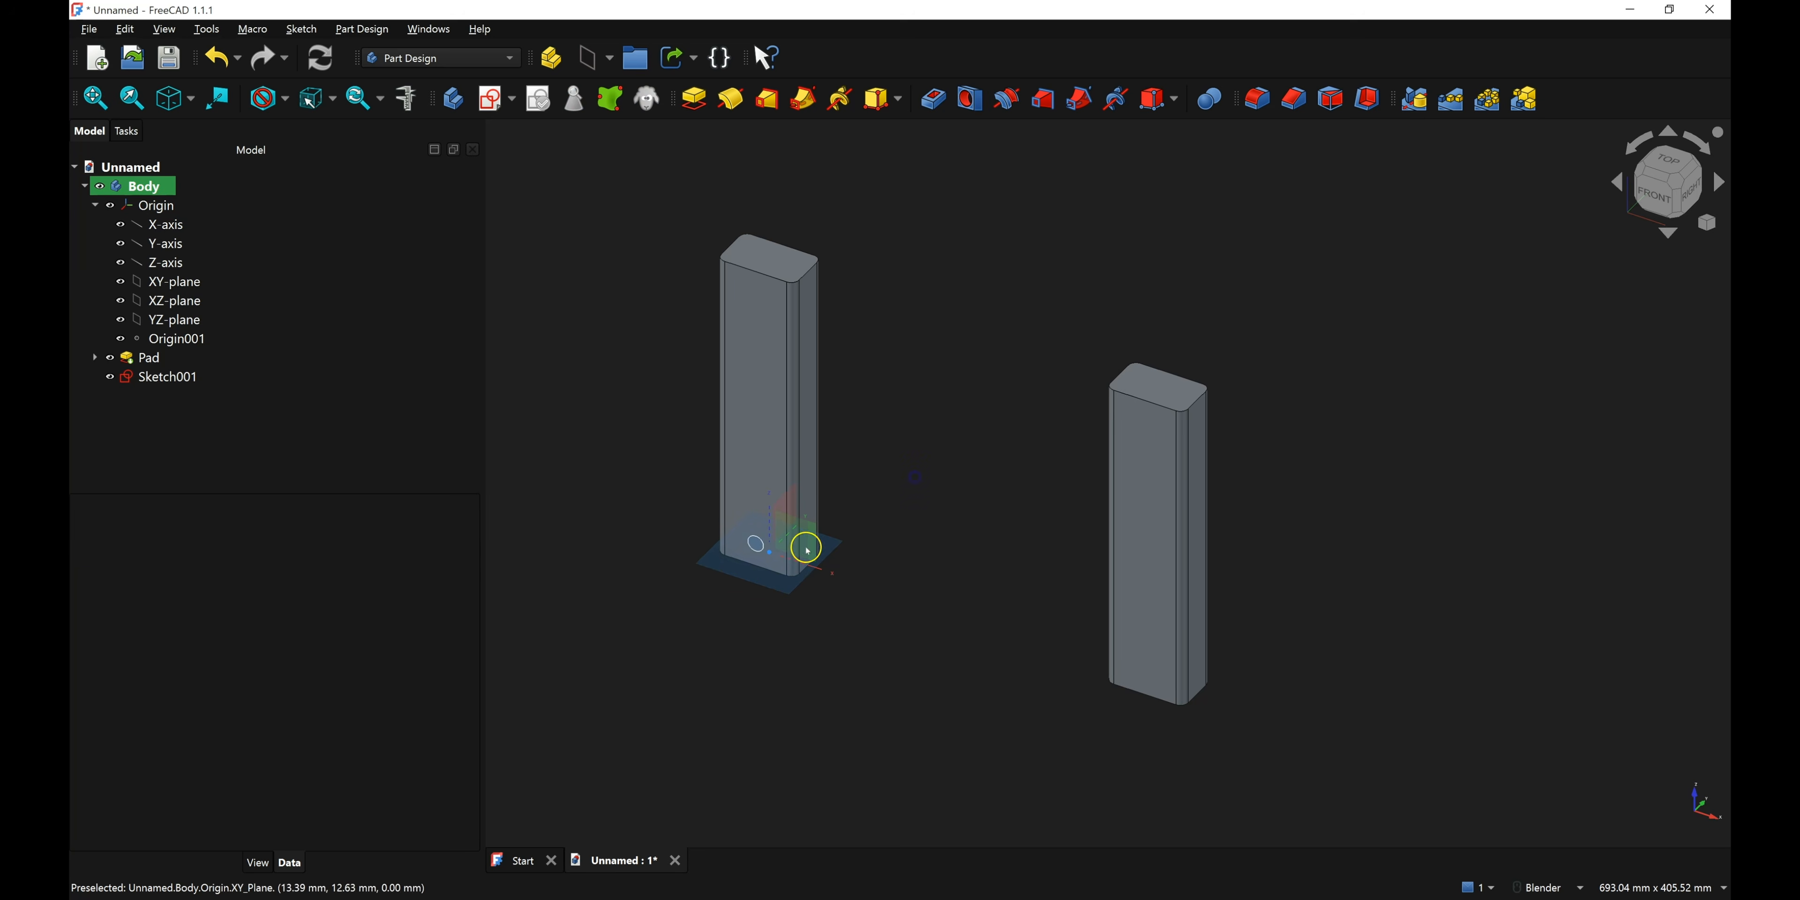
- Hide the origin's XY plane and show it again
click(793, 536)
click(914, 456)
click(766, 578)
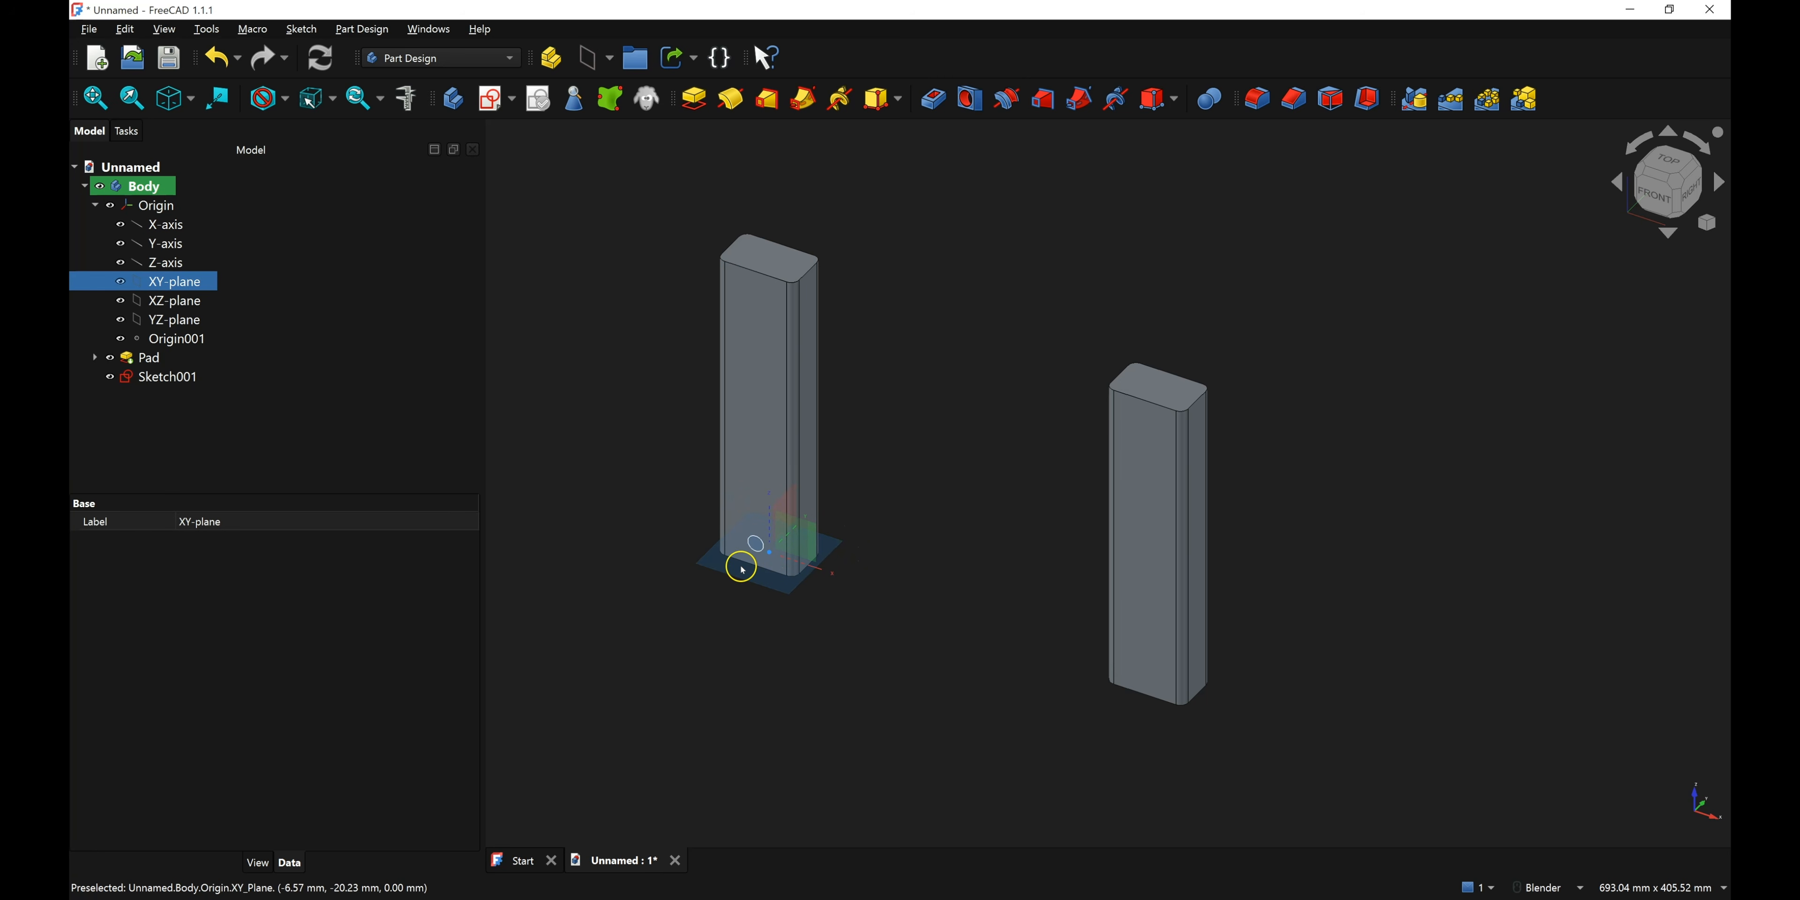
click(667, 595)
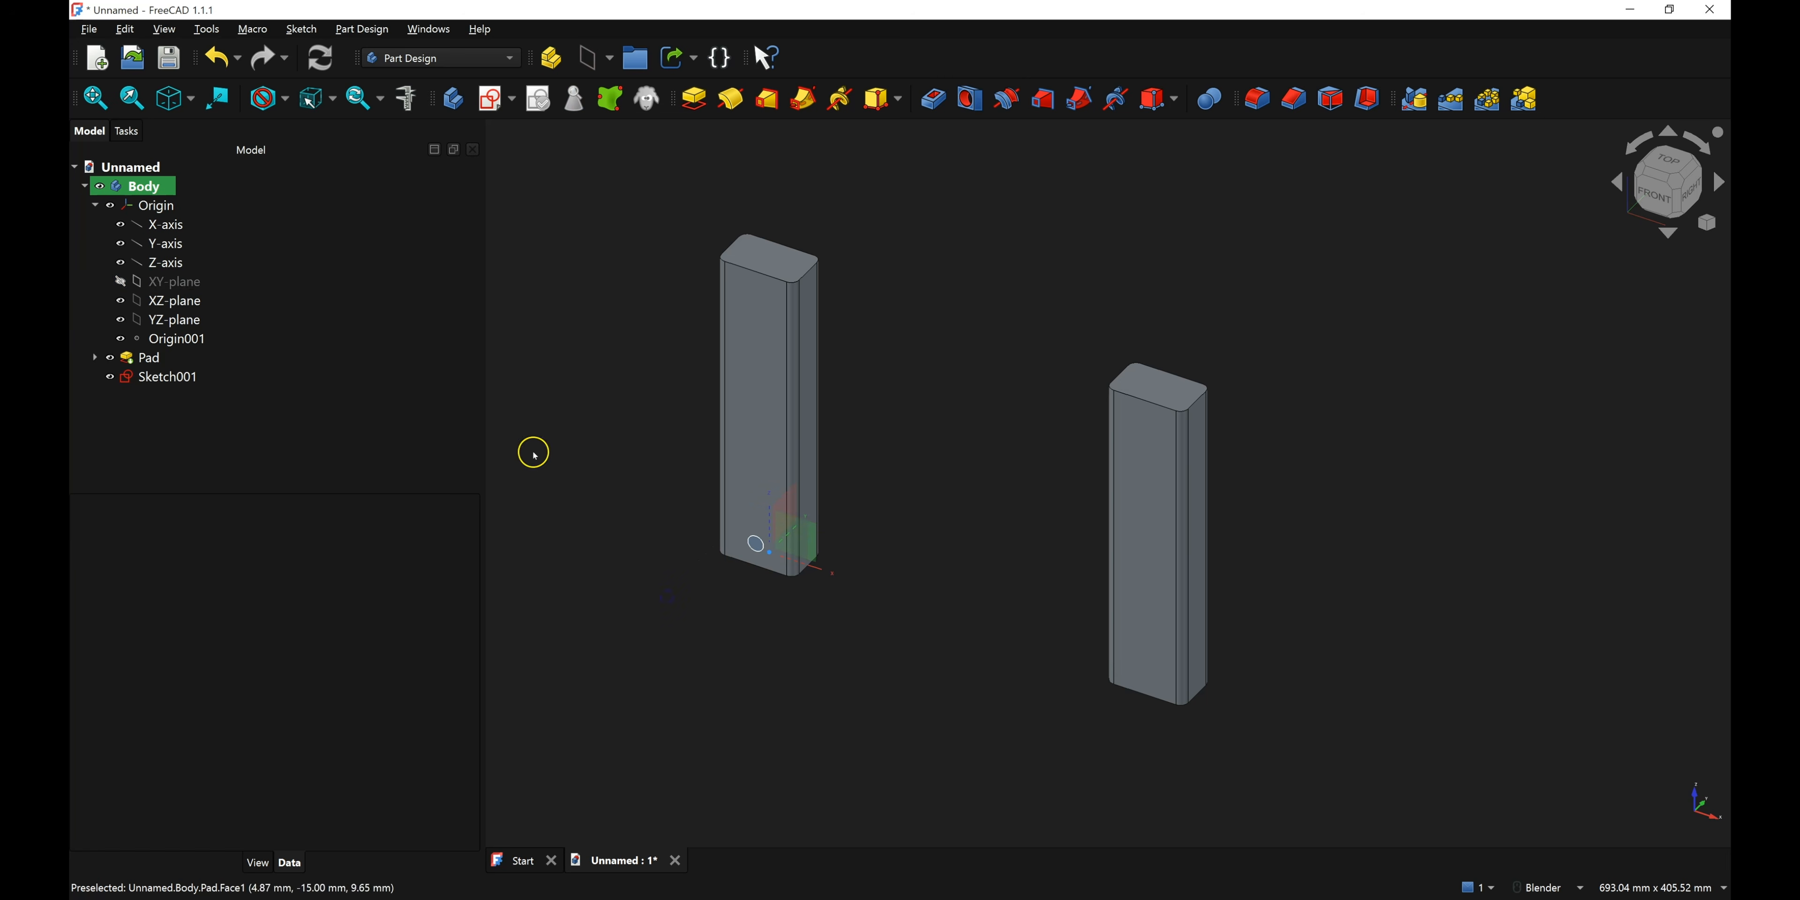
click(198, 289)
right_click(175, 283)
click(162, 286)
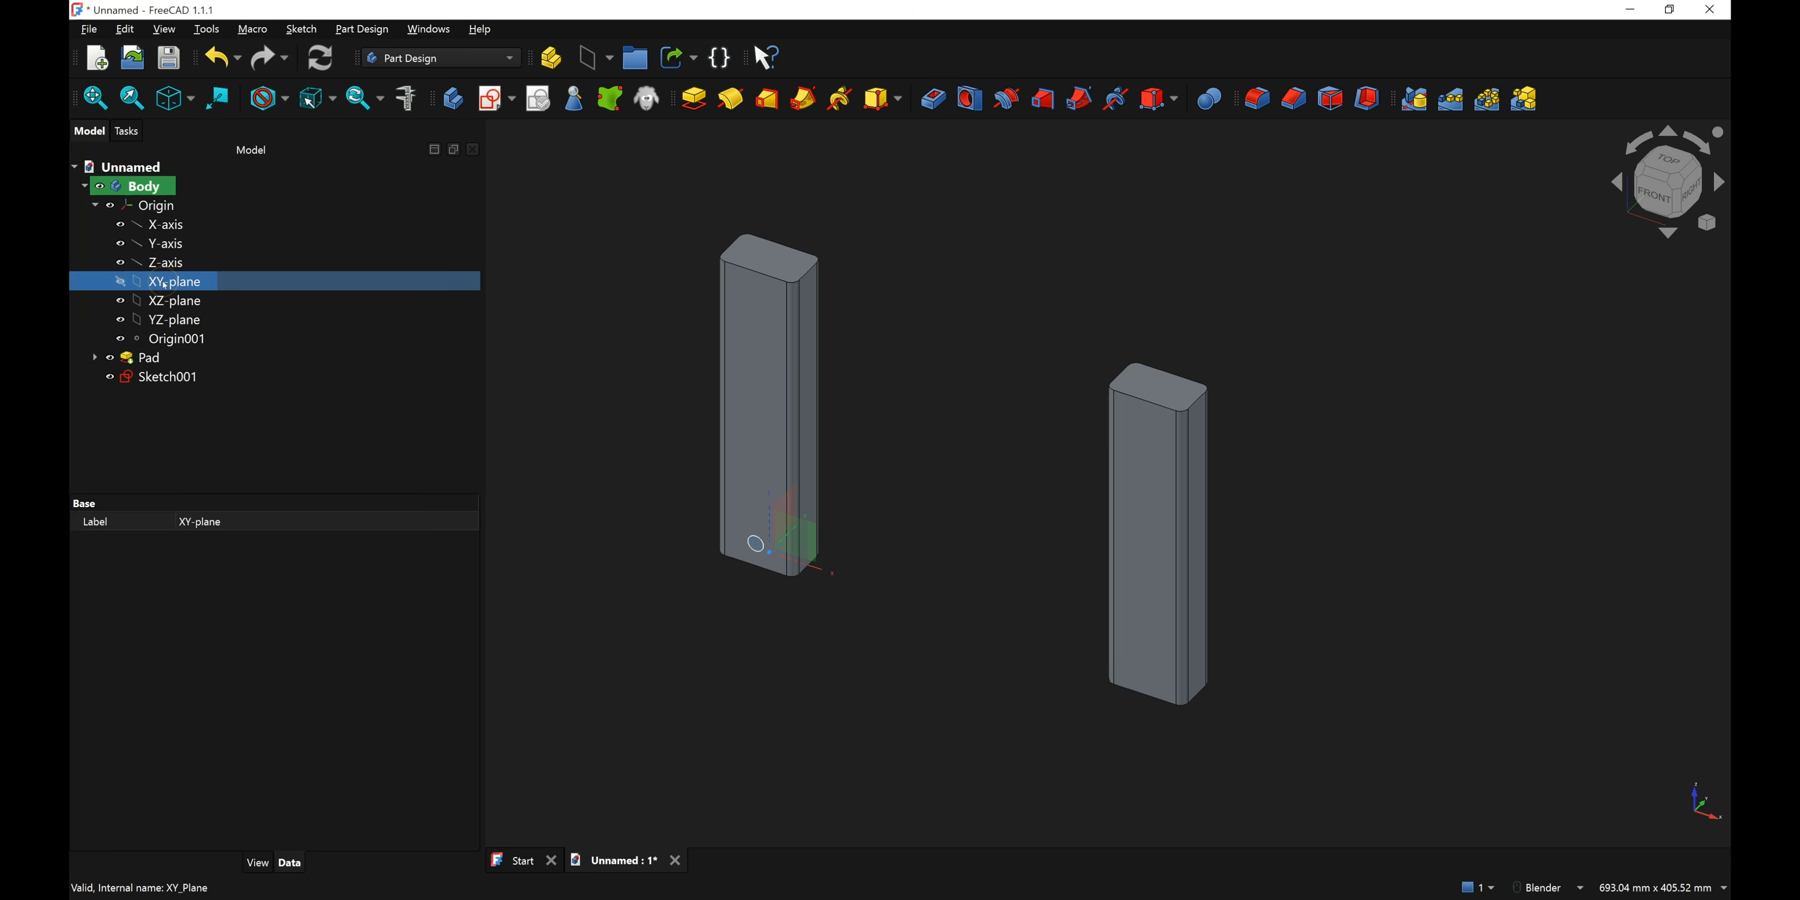
key(space)
click(369, 263)
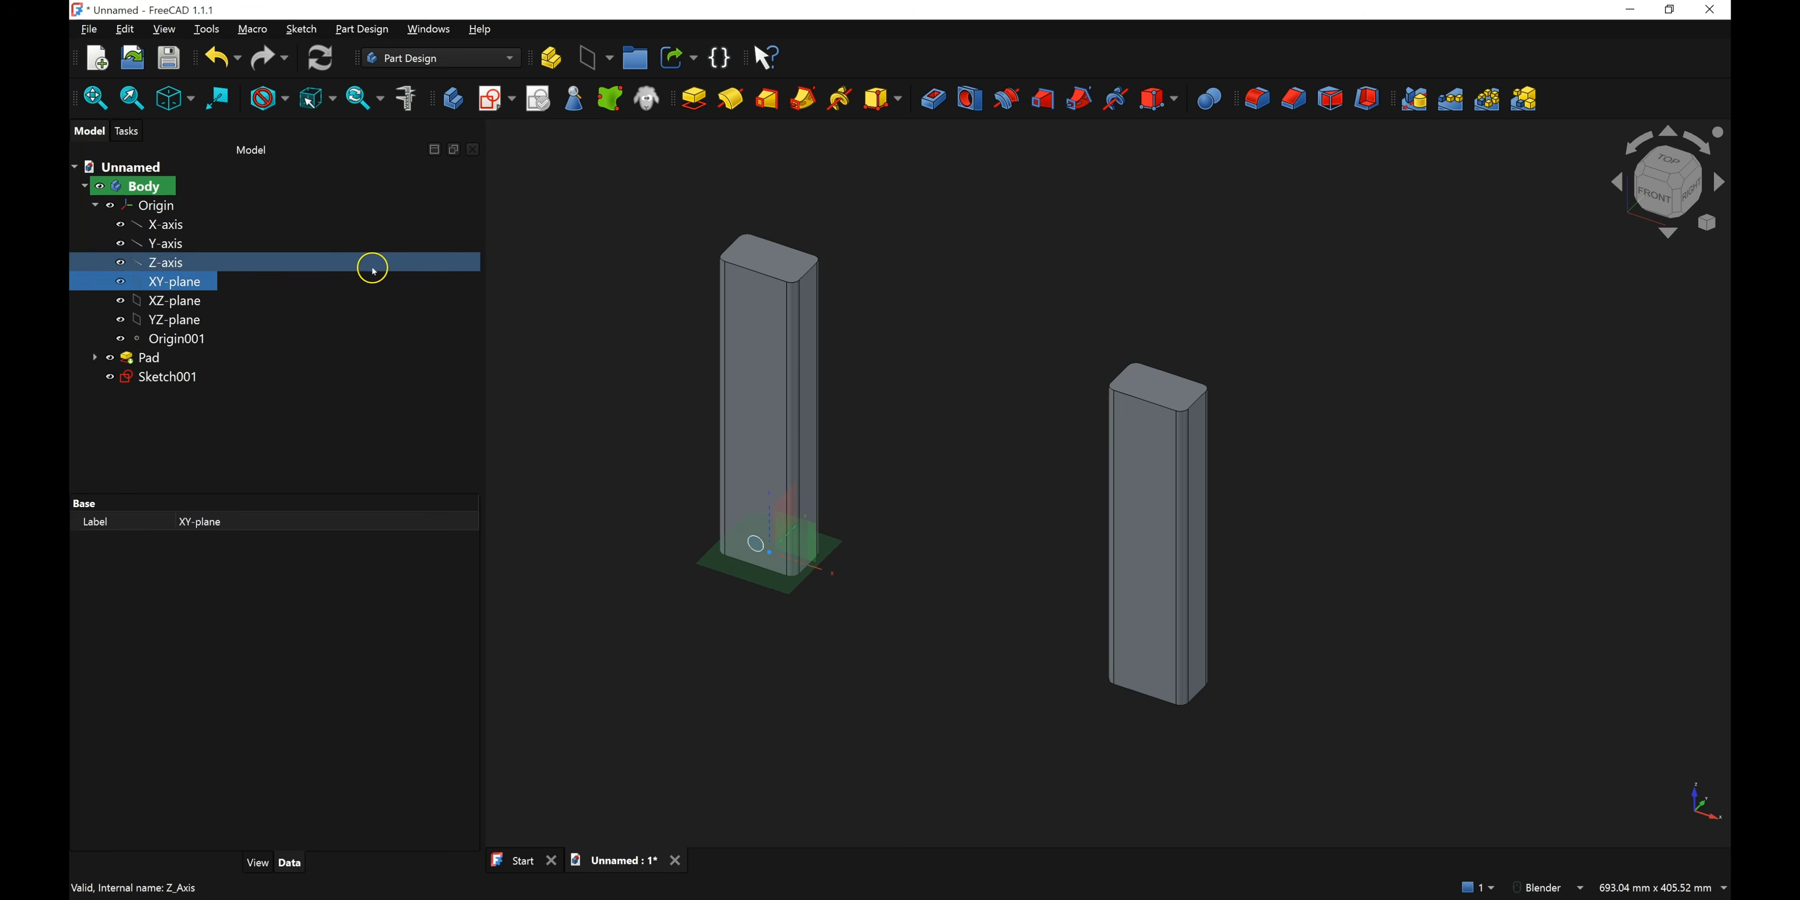
- Create a datum plane attached to the origin's XY plane with a 15 mm offset in the Z direction
click(160, 278)
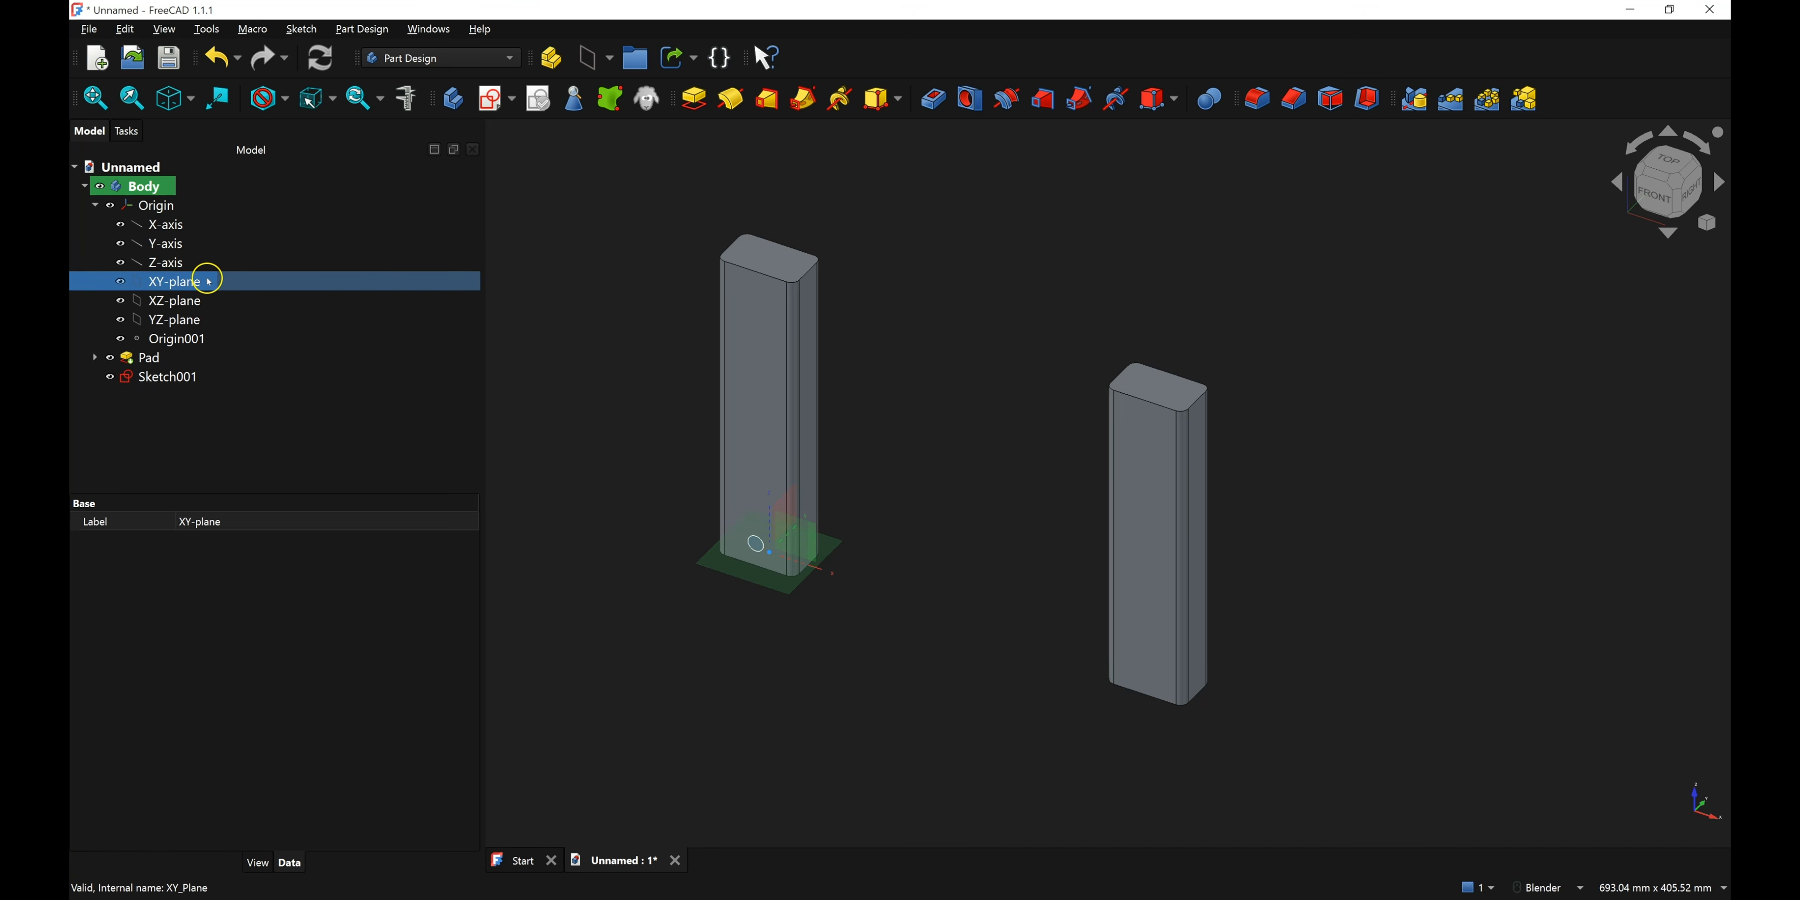
click(611, 59)
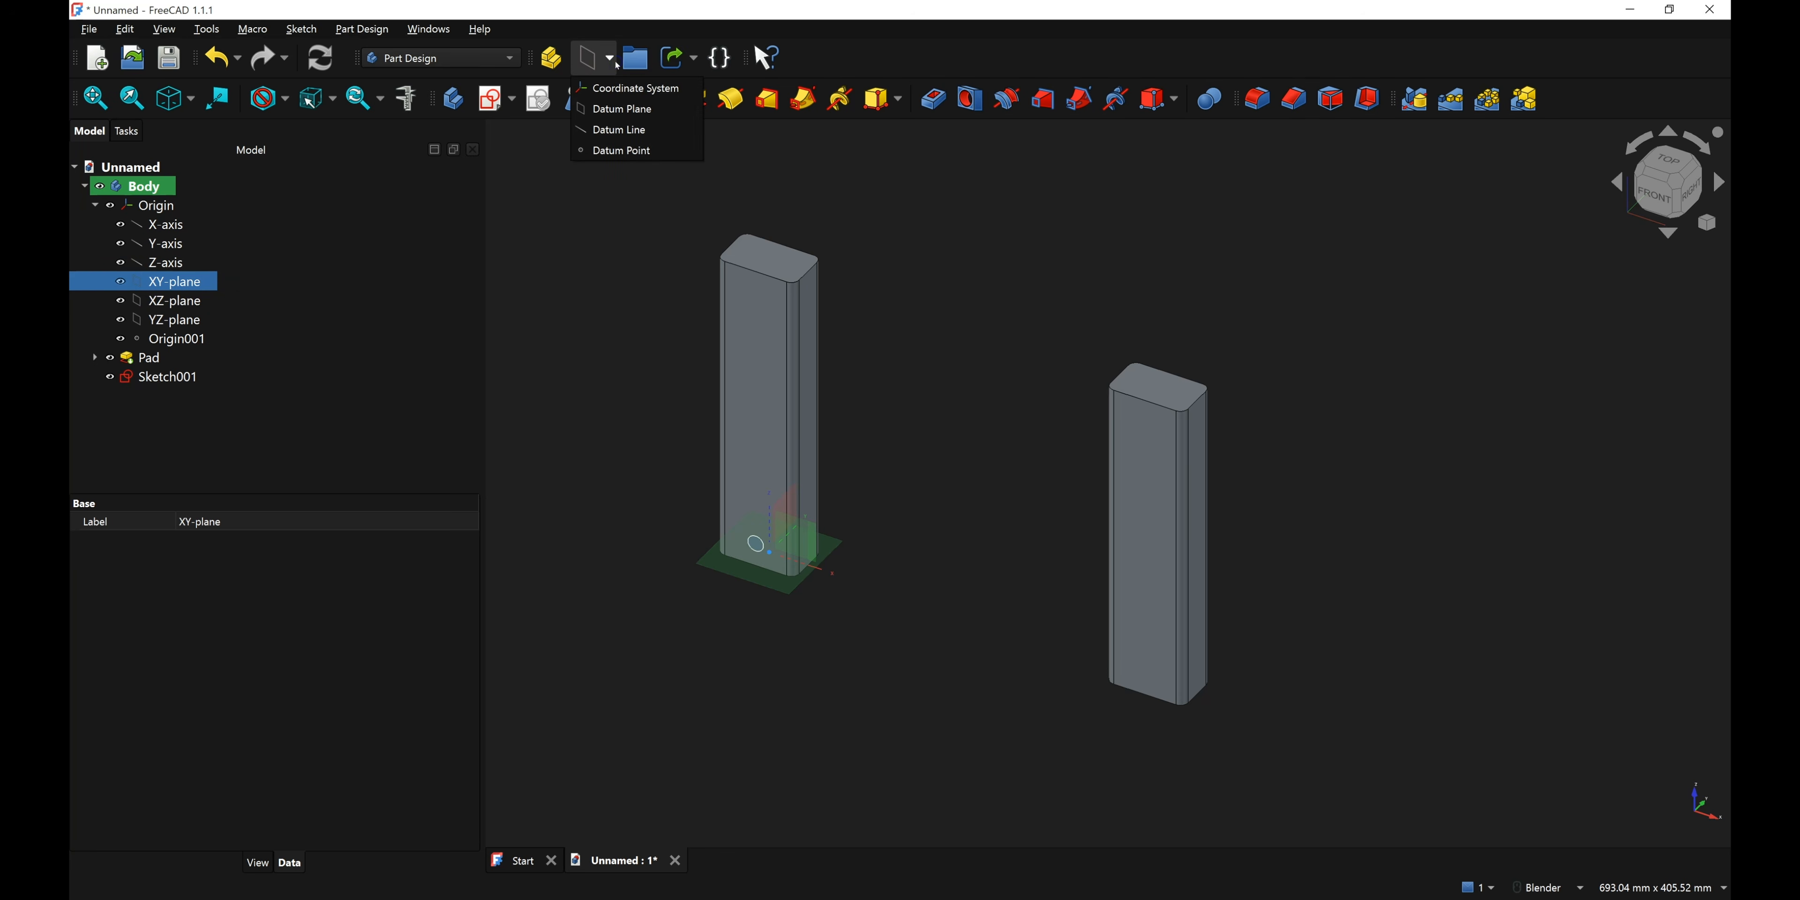
click(615, 63)
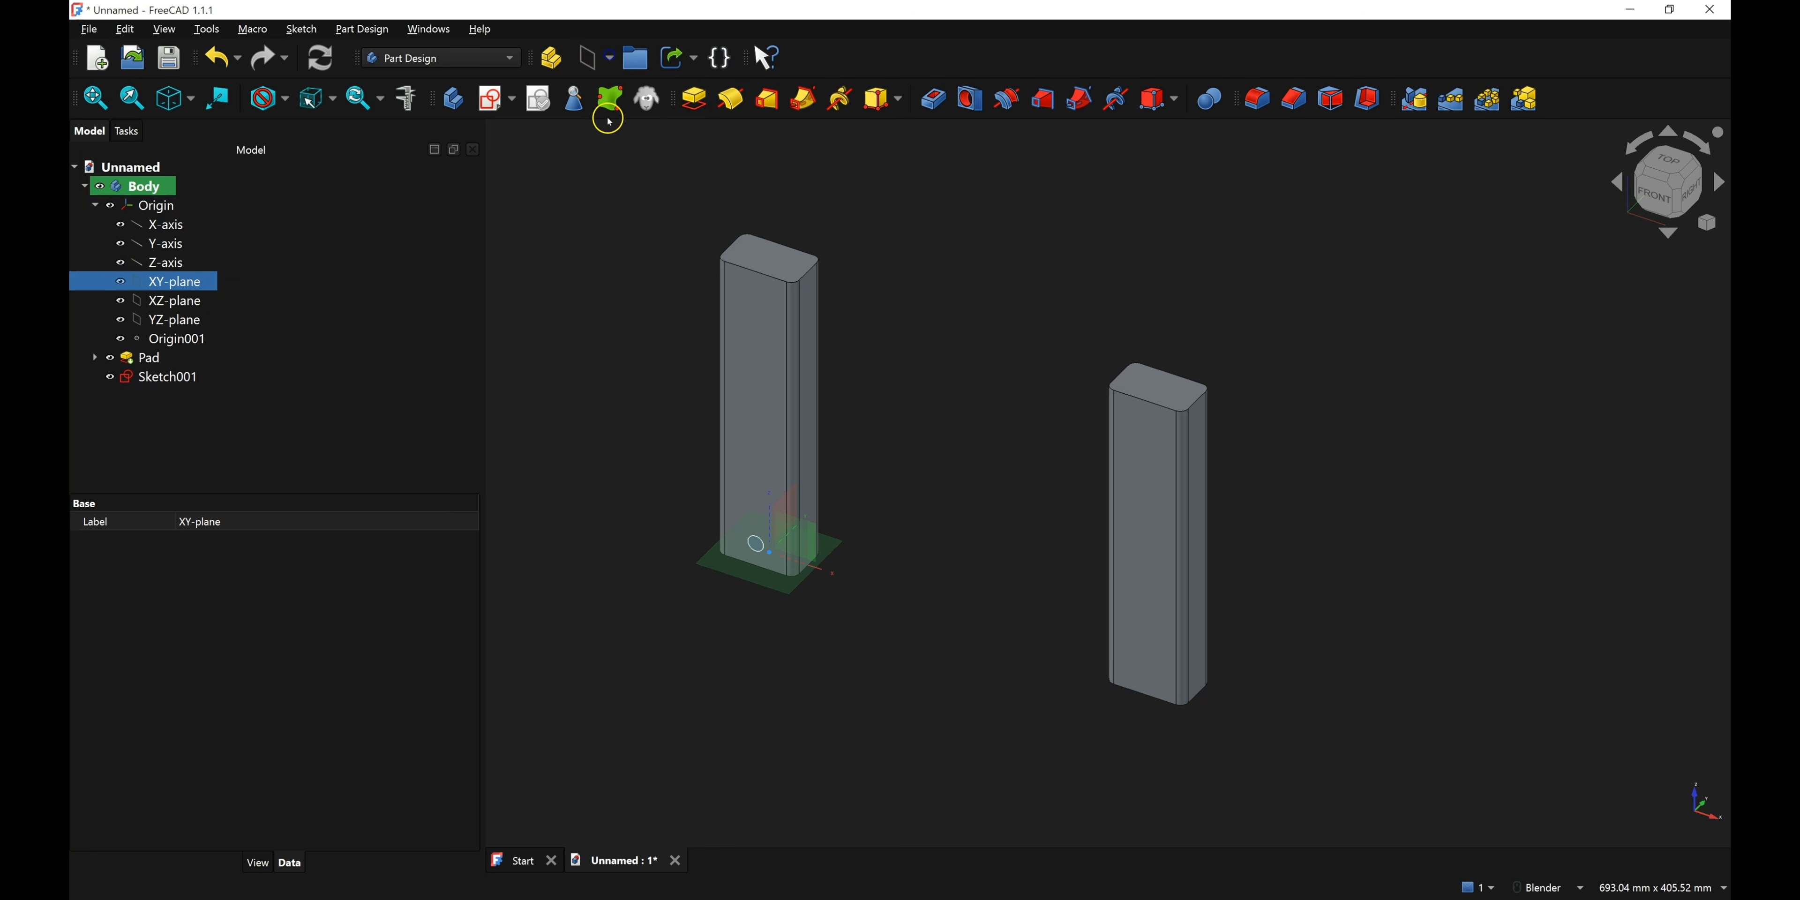
click(611, 70)
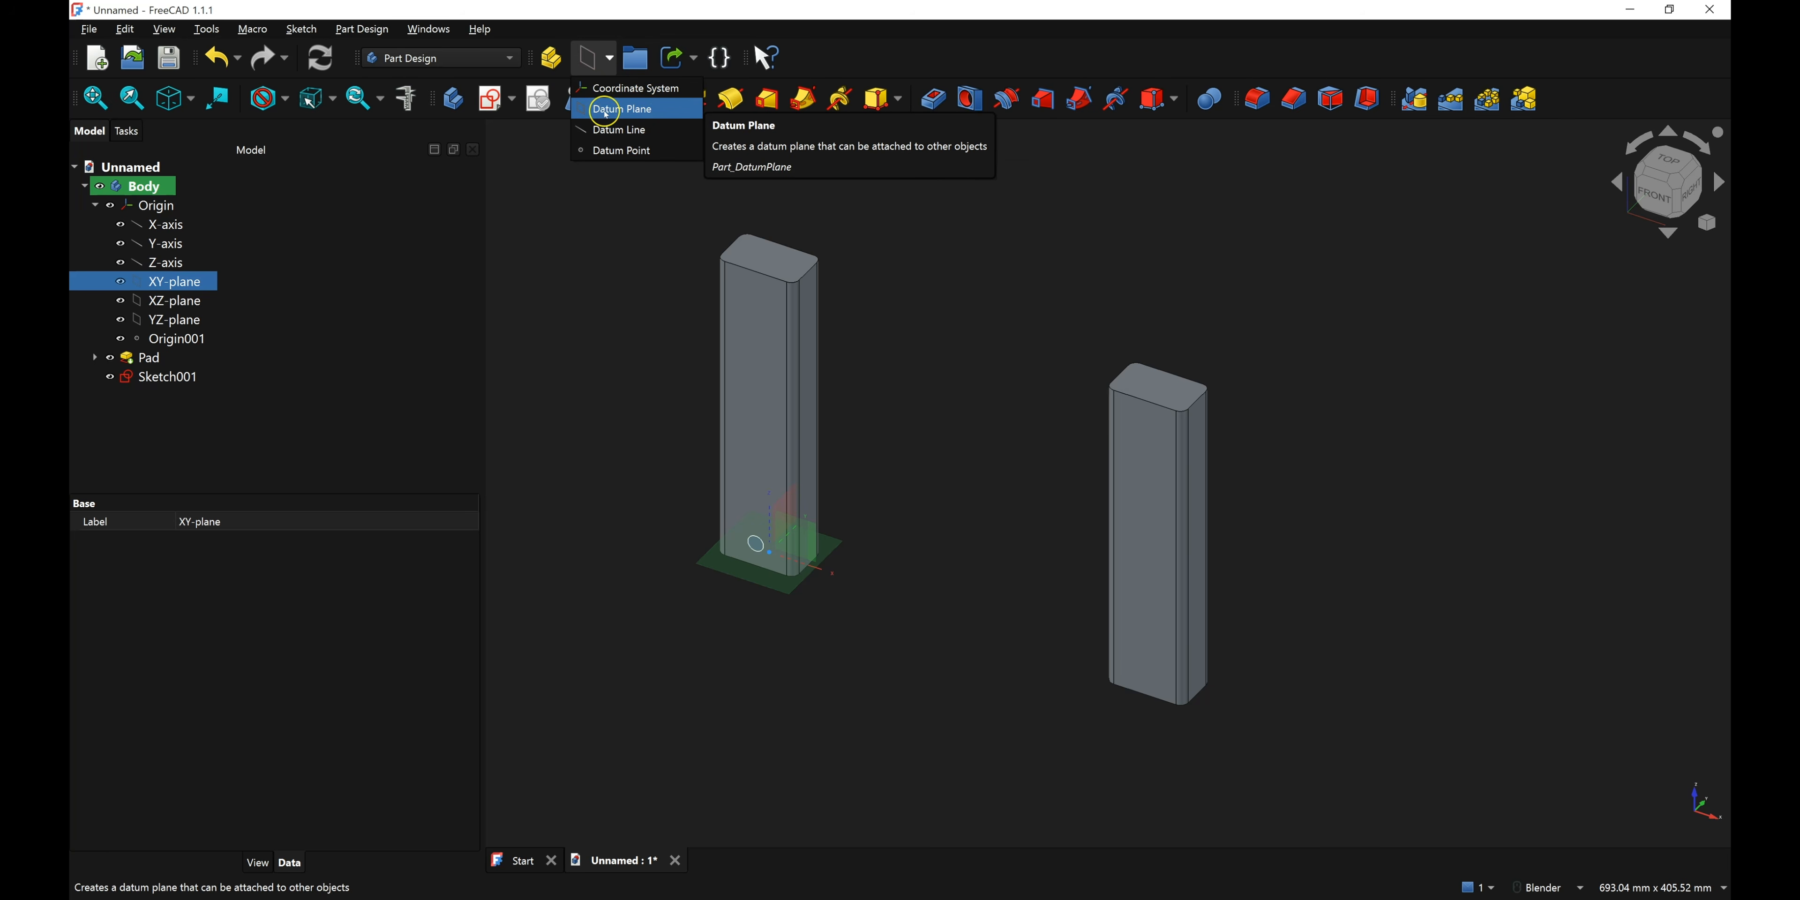
click(606, 110)
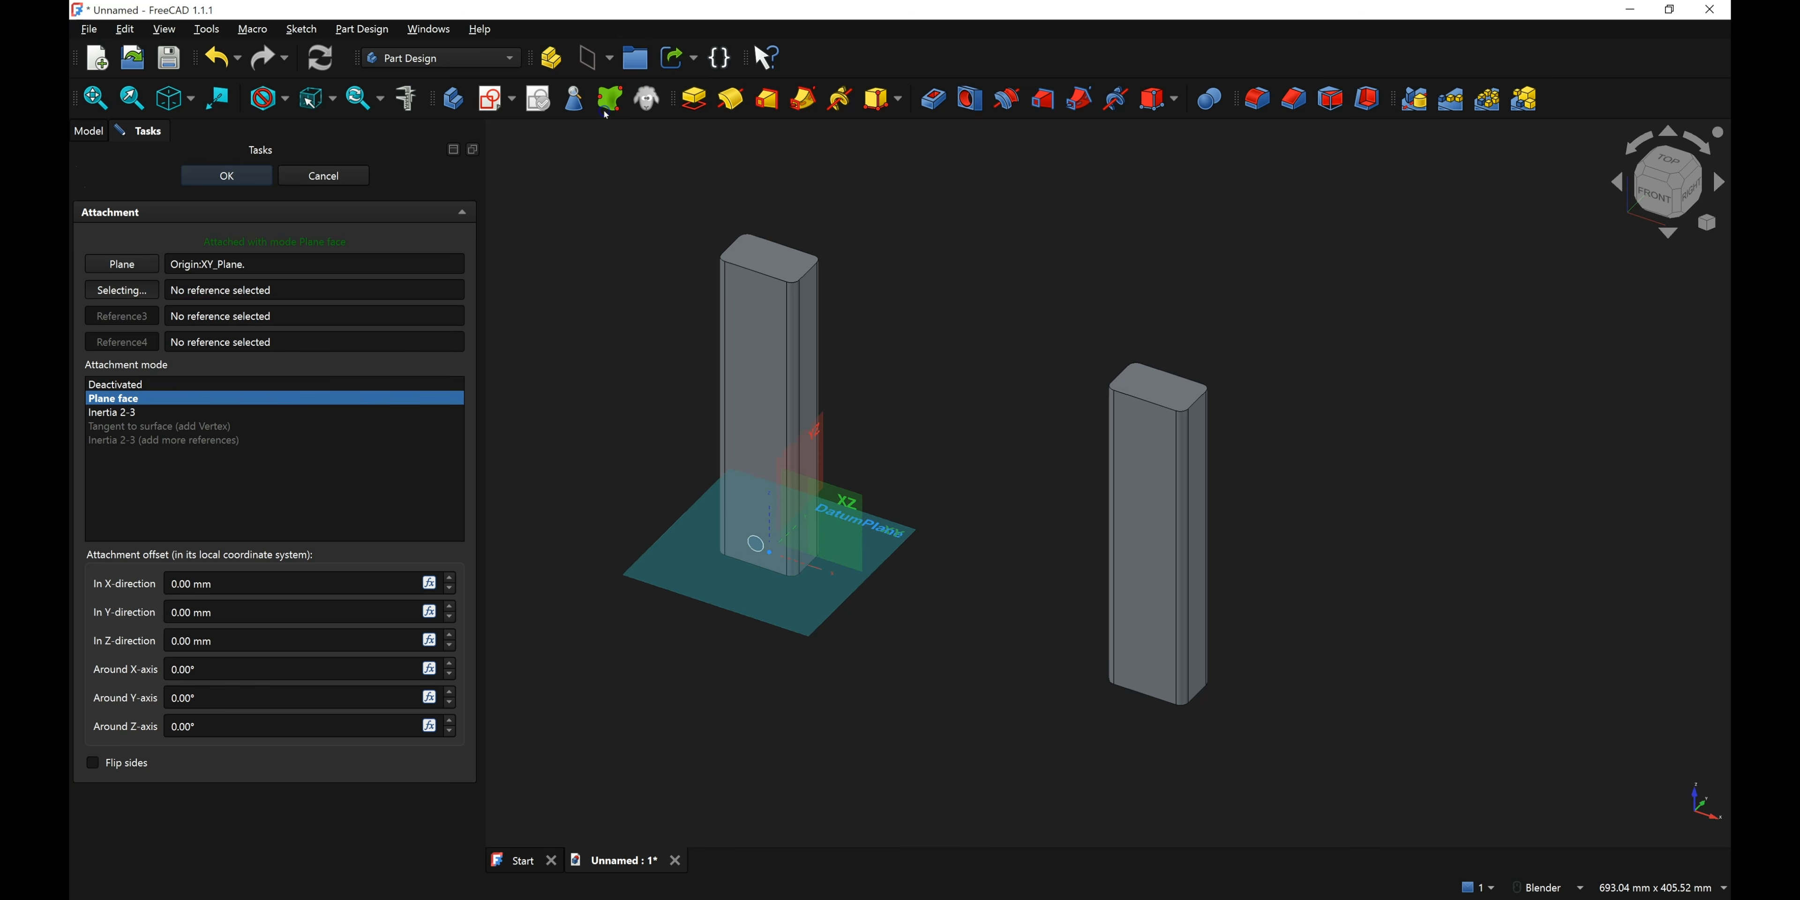
click(185, 641)
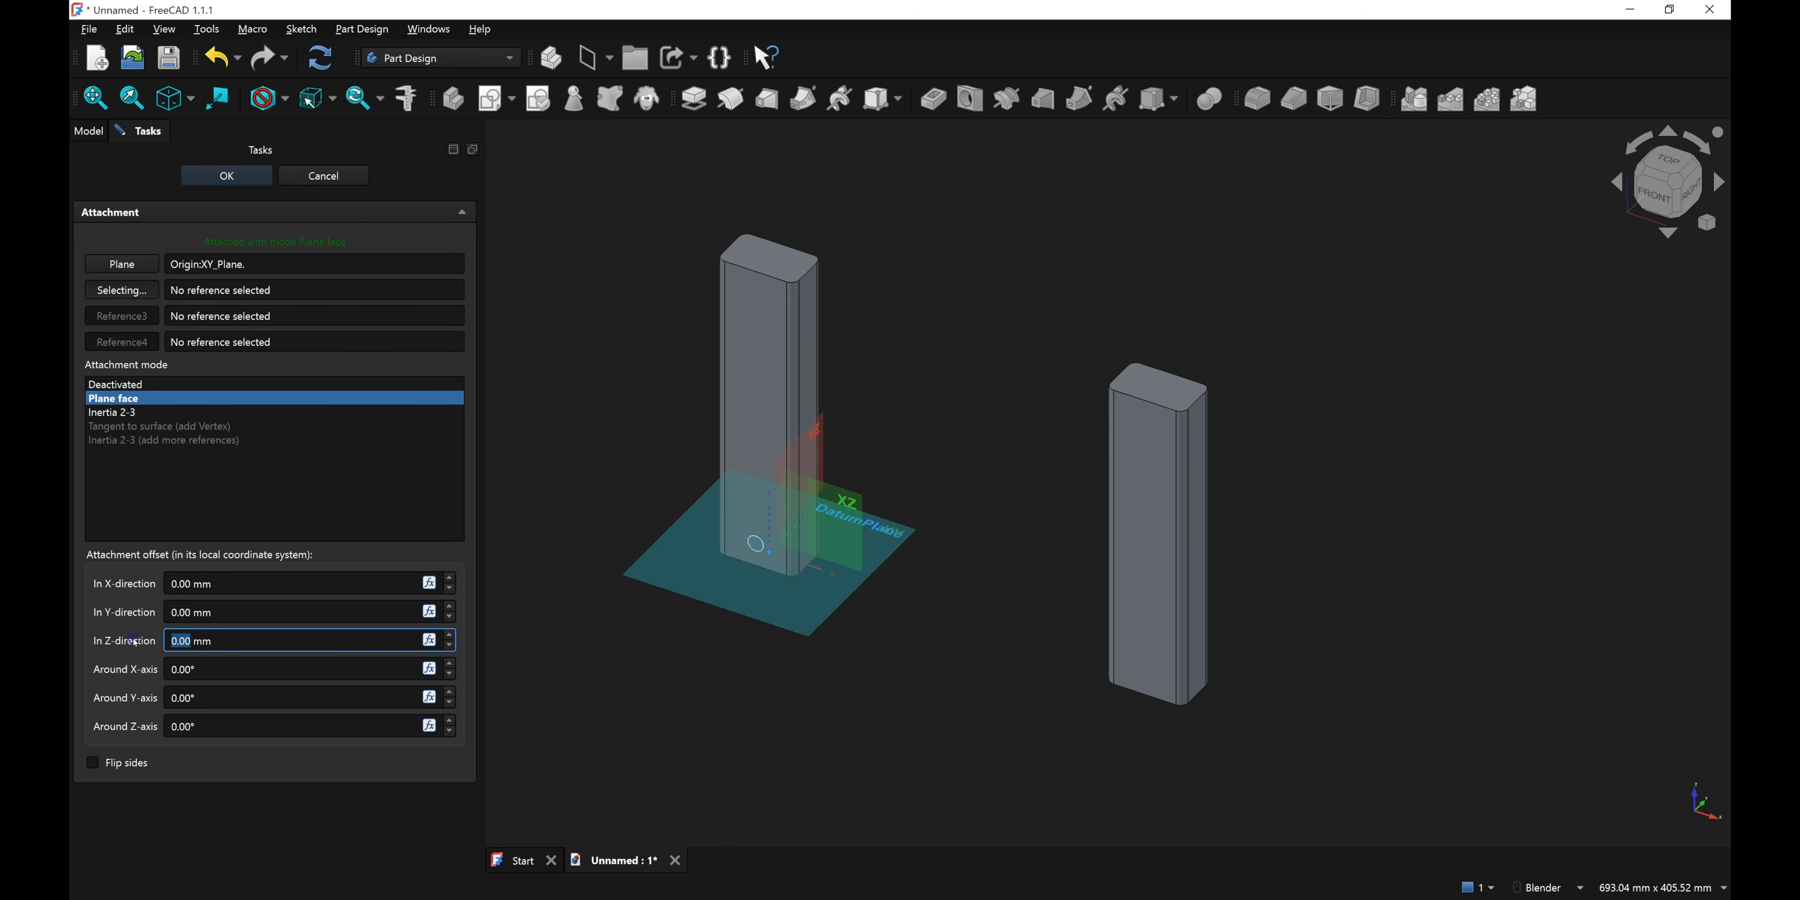
text(15)
click(138, 634)
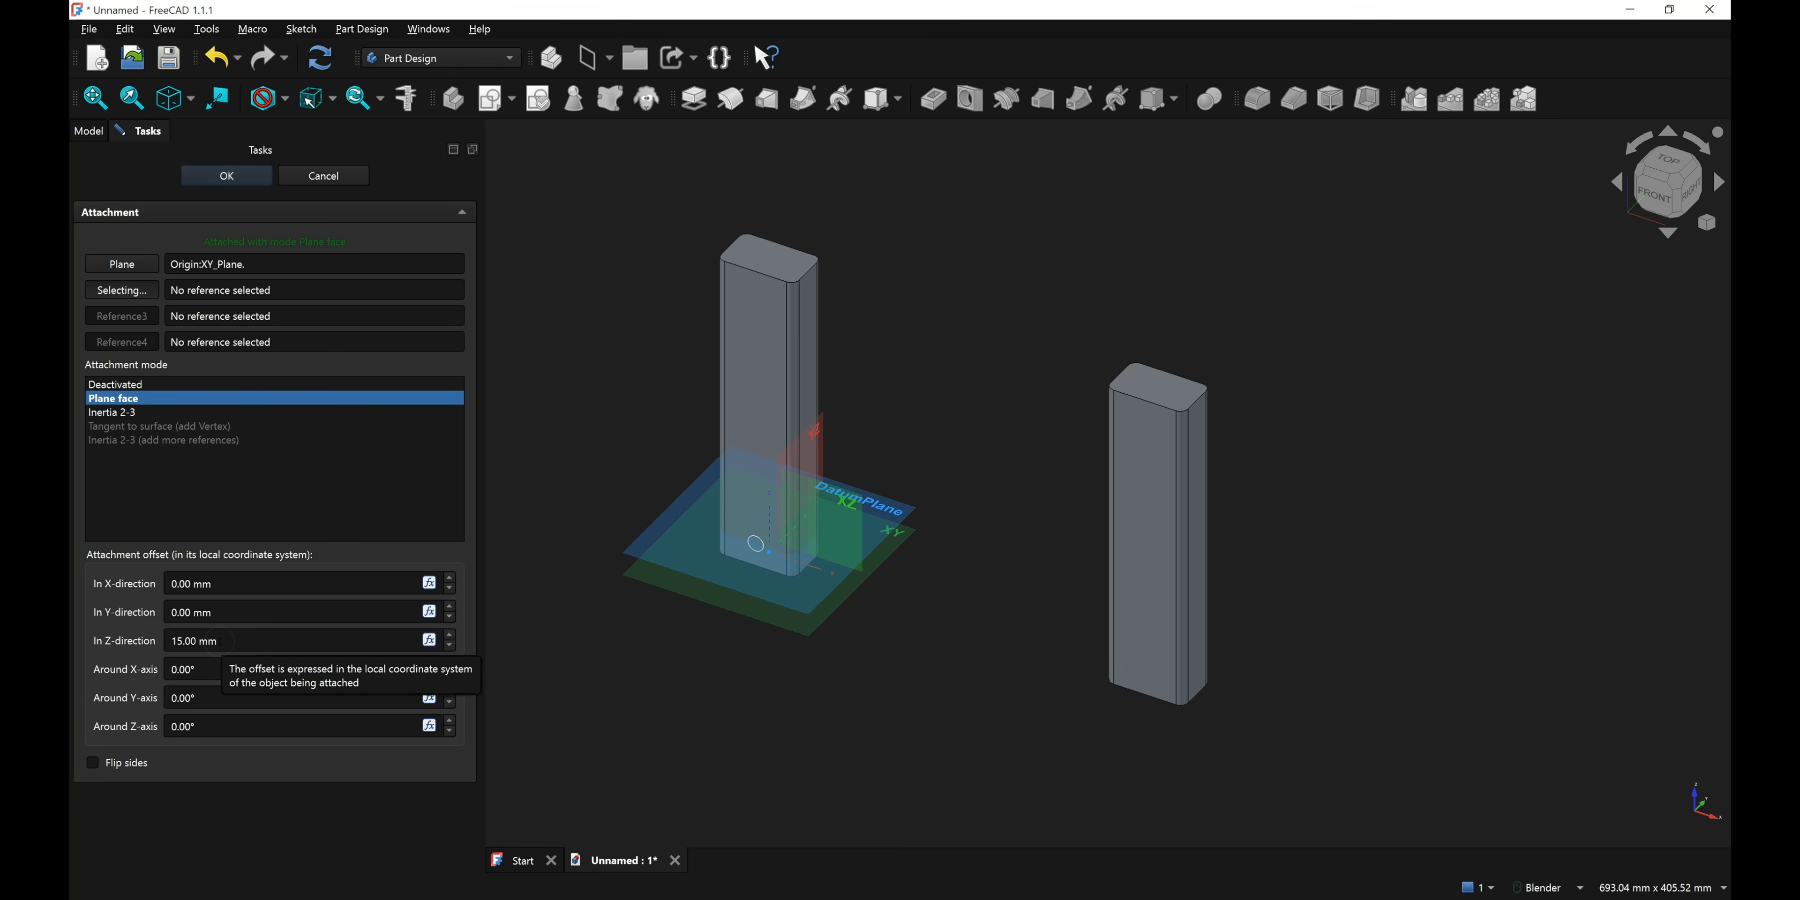
click(239, 178)
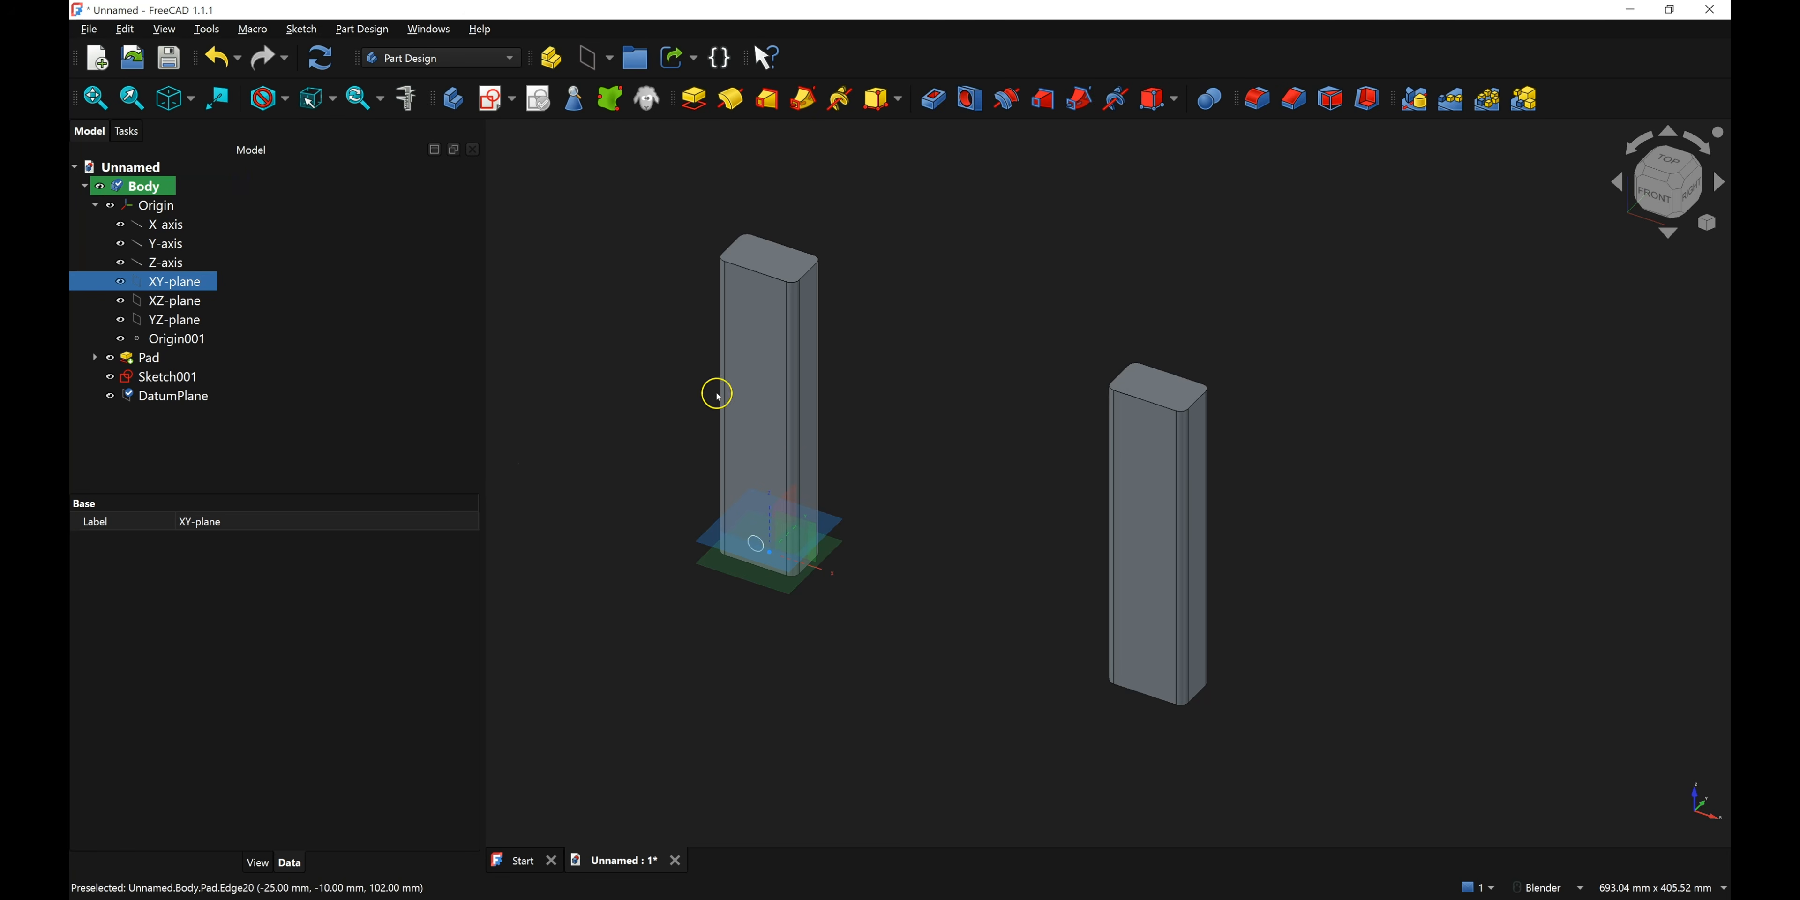
- Hide the body's origin in the 3D view and collapse it in the model tree
click(163, 204)
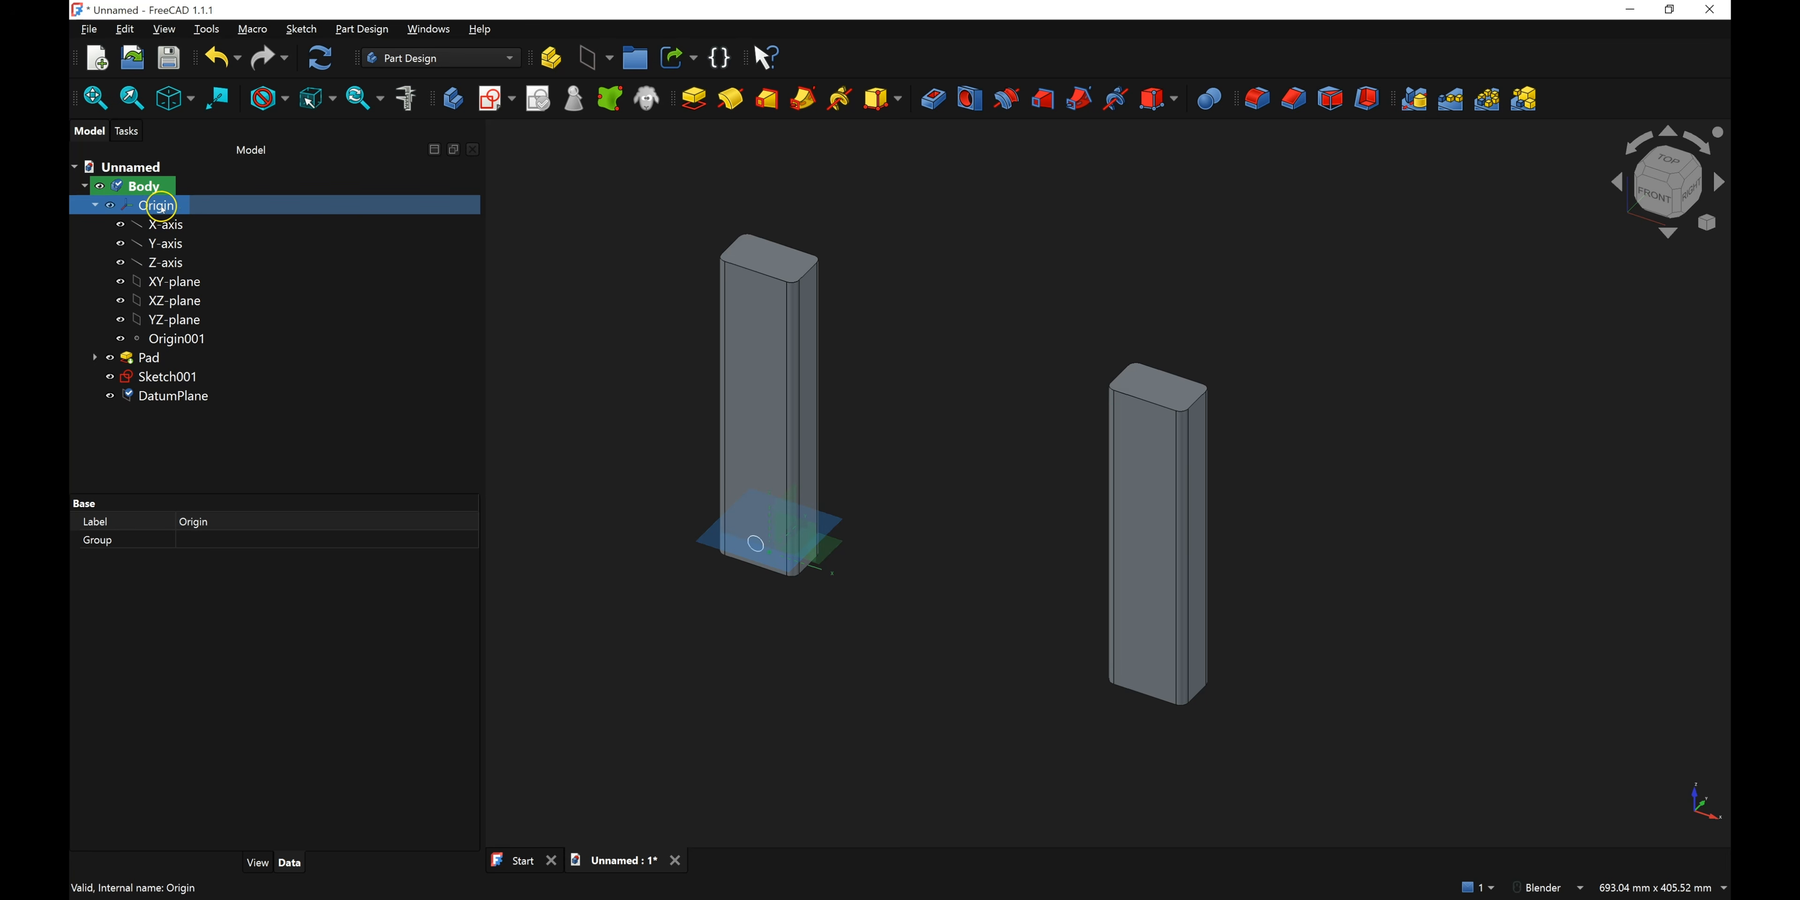
click(164, 207)
click(111, 206)
click(94, 205)
- Start a new sketch on the datum plane and section the model at the sketch plane
click(167, 263)
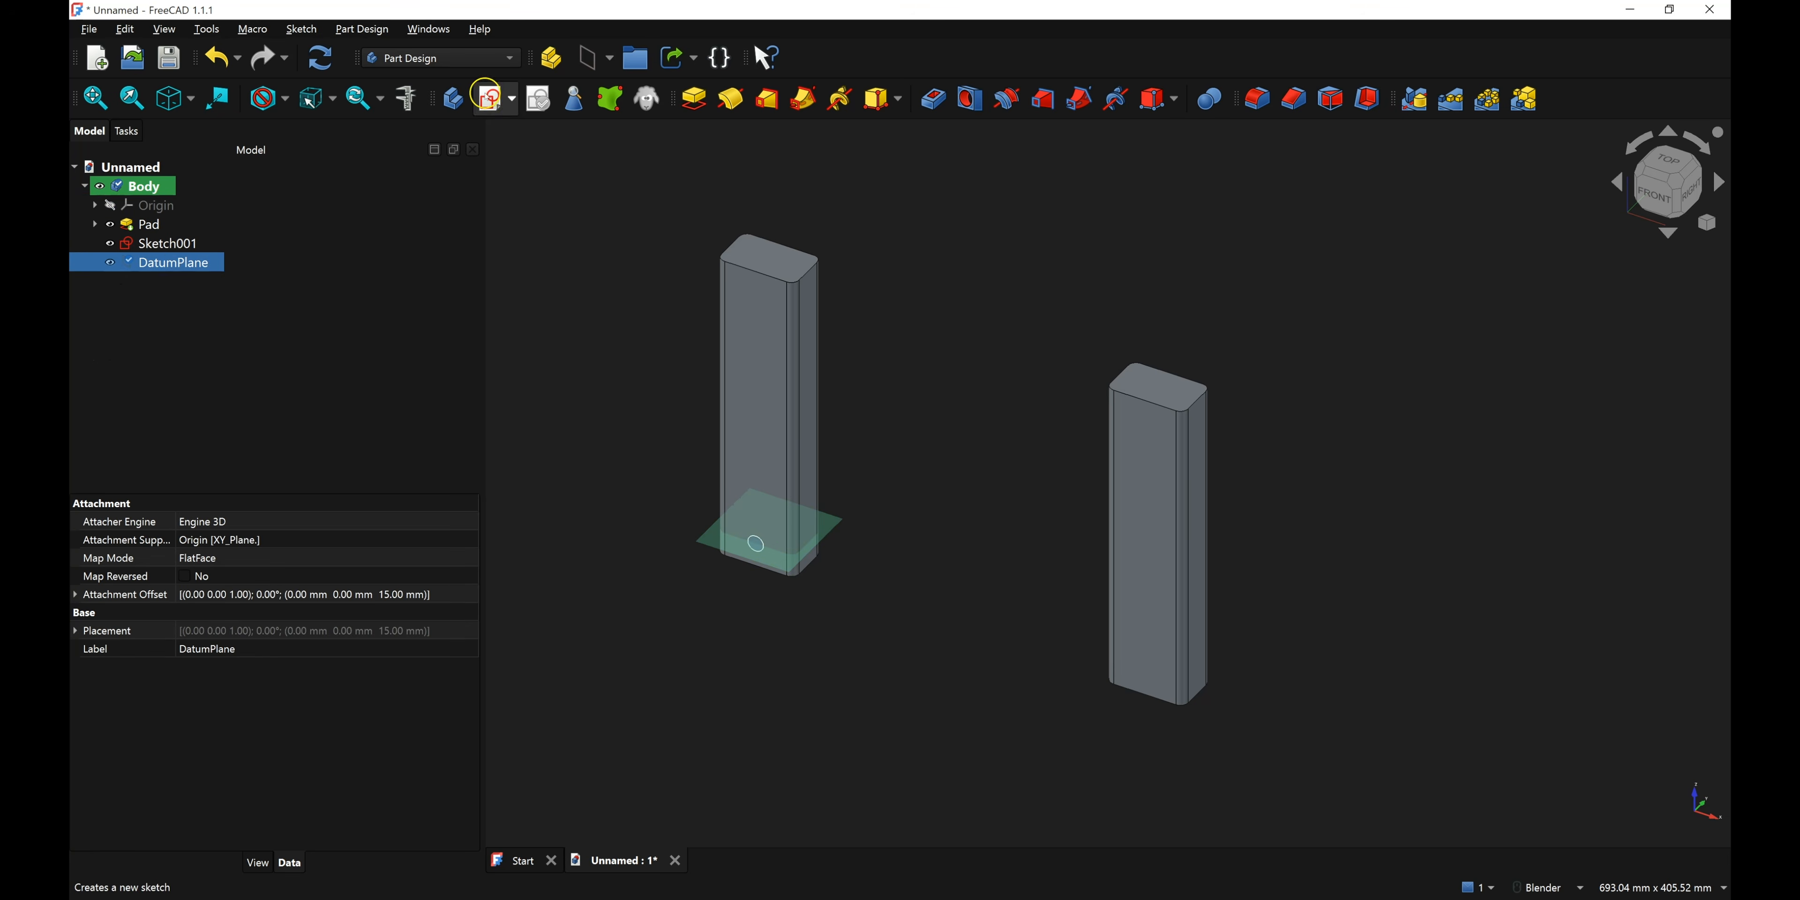
click(495, 96)
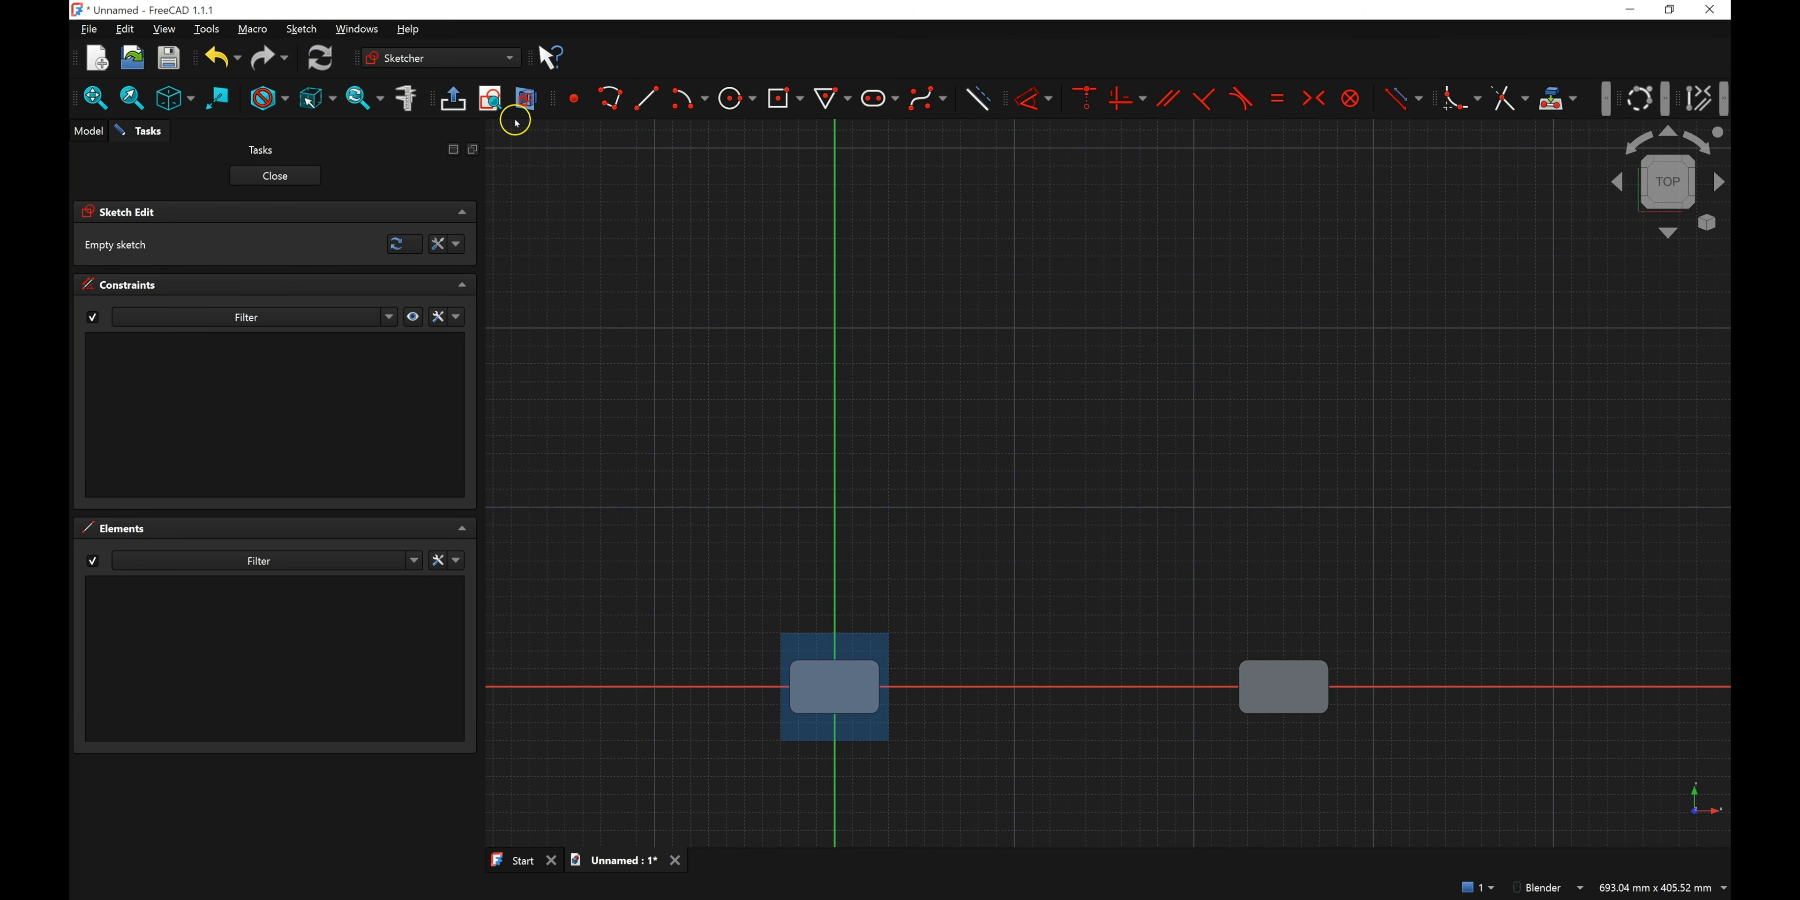
click(526, 98)
- Bring the rung circle's projected edge and the second post's front edge into the sketch as external geometry
click(1558, 98)
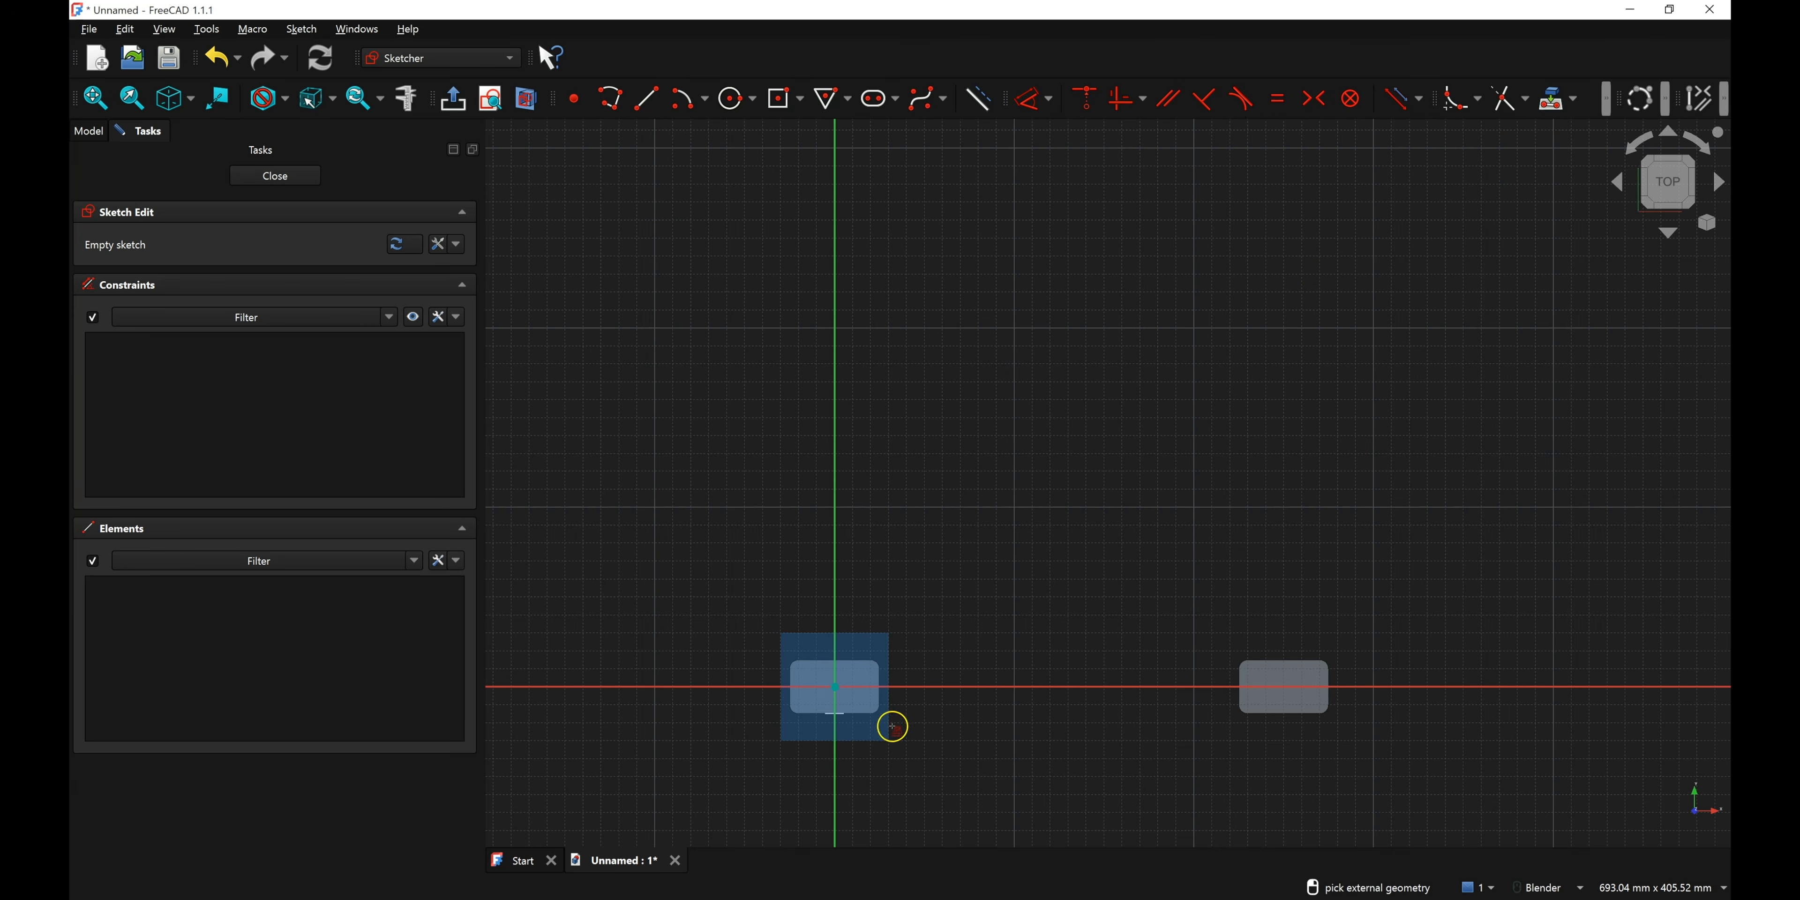
scroll(852, 765, up, 1)
scroll(853, 765, up, 2)
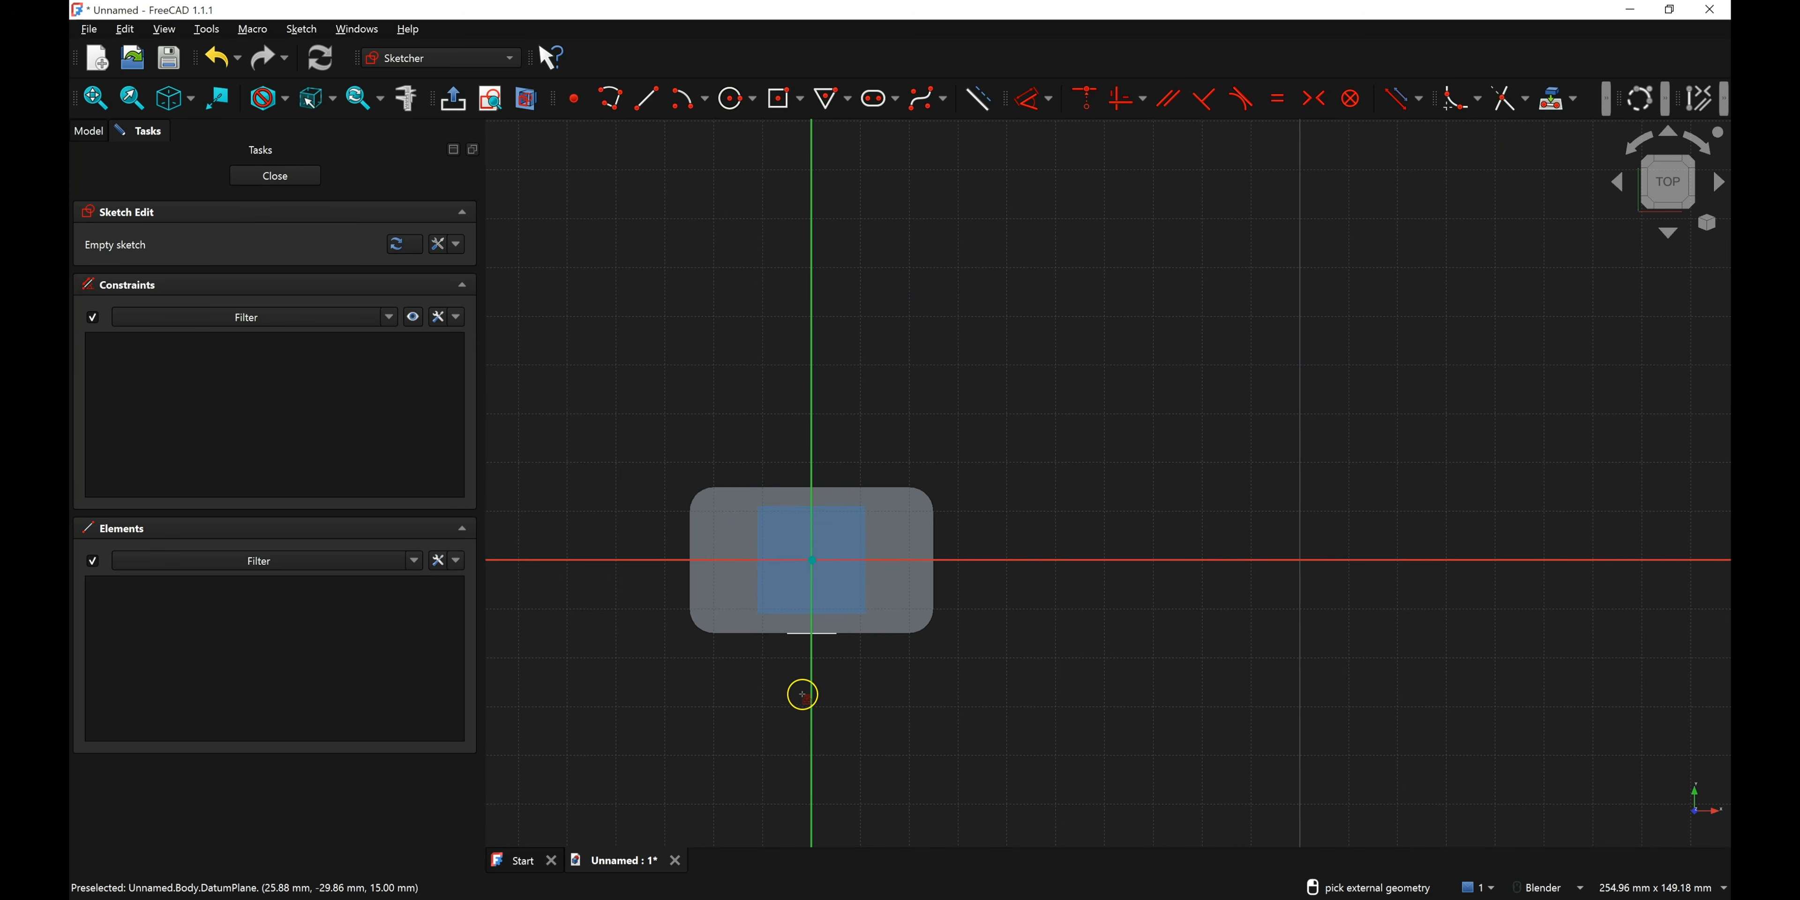
click(823, 633)
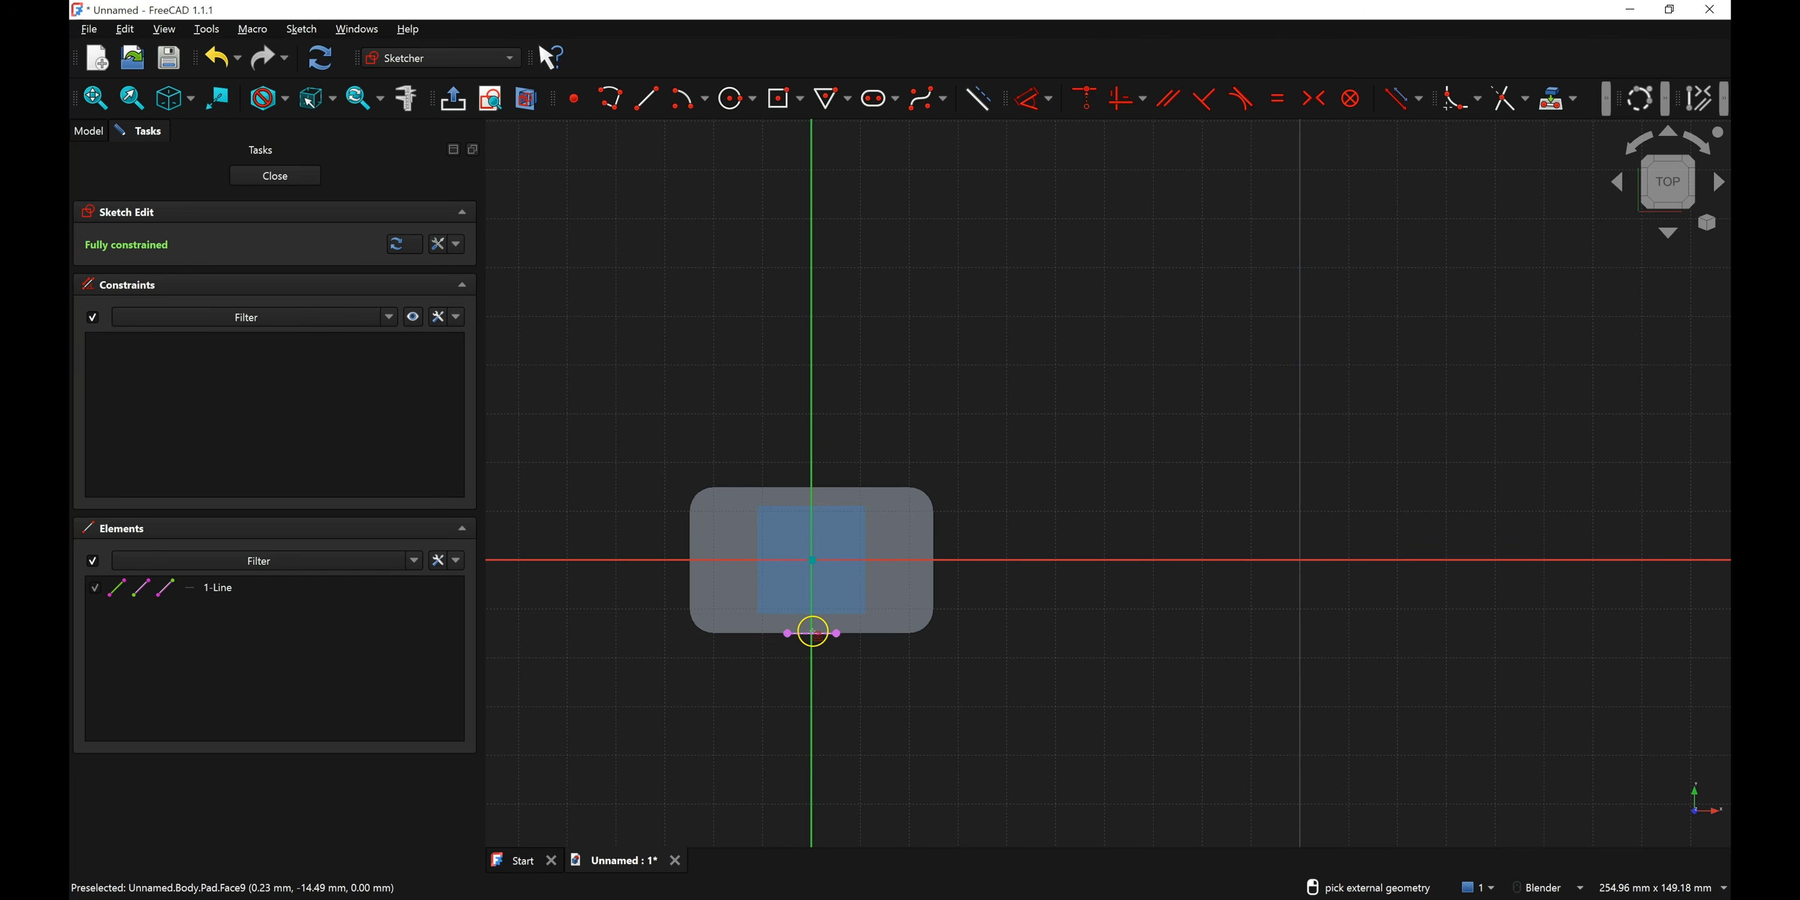
scroll(790, 599, down, 2)
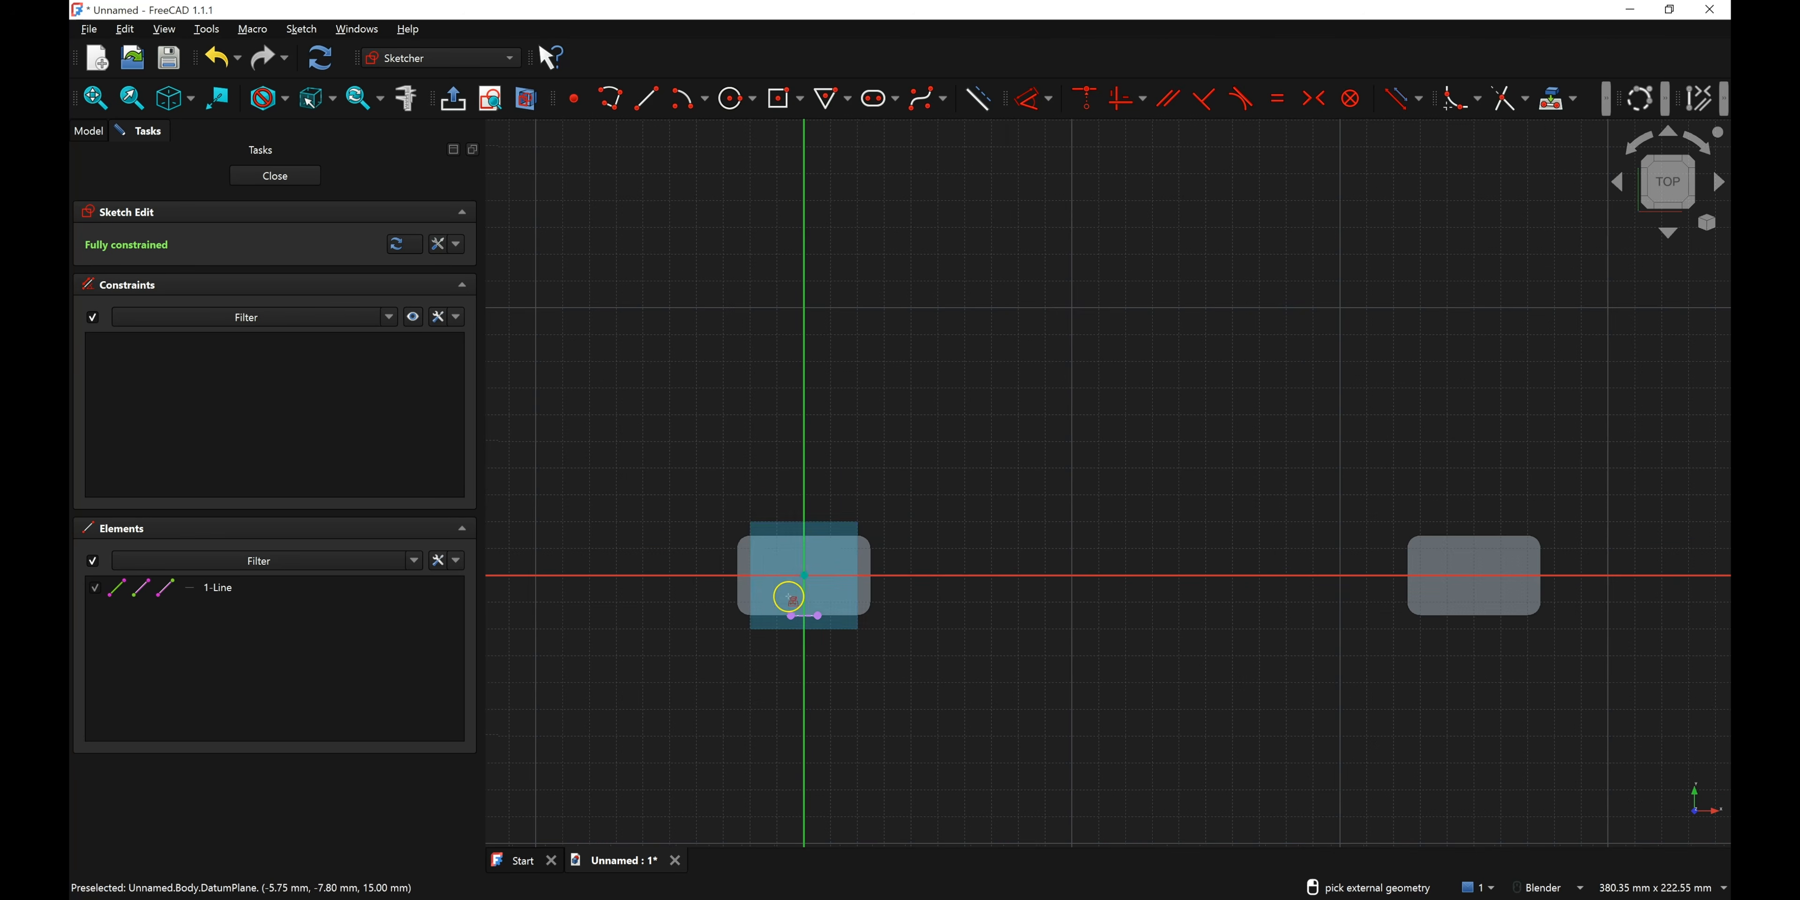
click(1474, 615)
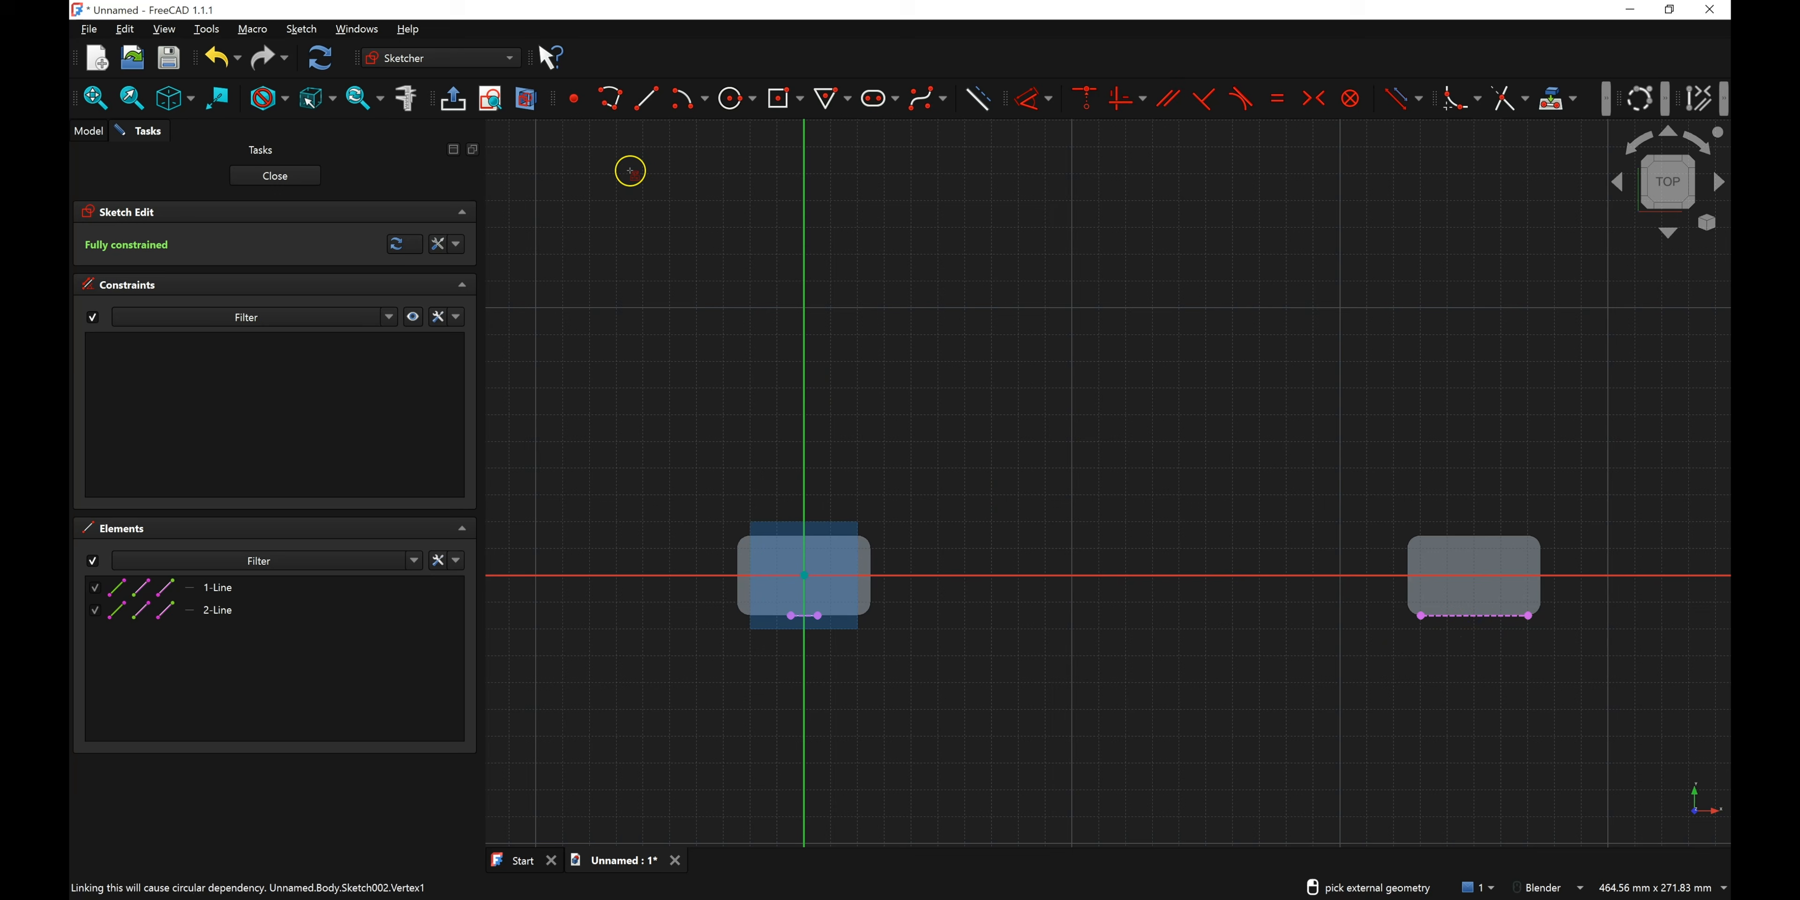
- Draw a three-segment polyline from the circle edge's midpoint about 50 mm outward, about 252 mm across and back to the second post's front edge midpoint
click(604, 101)
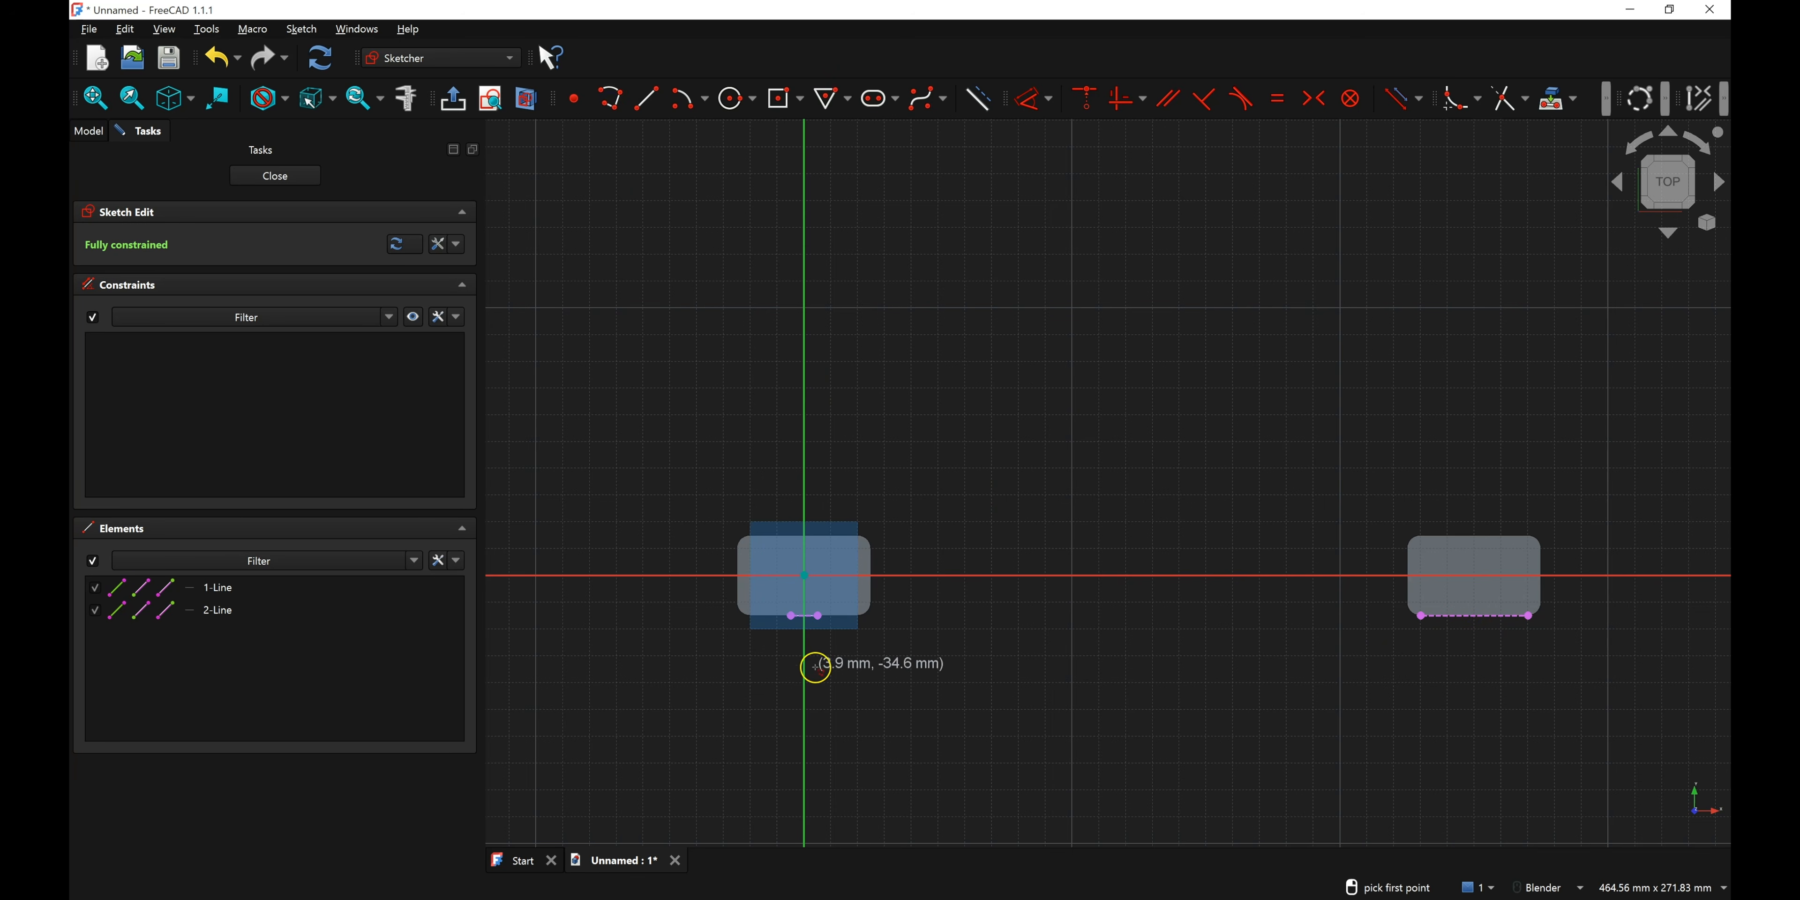
scroll(814, 667, up, 3)
scroll(784, 604, up, 2)
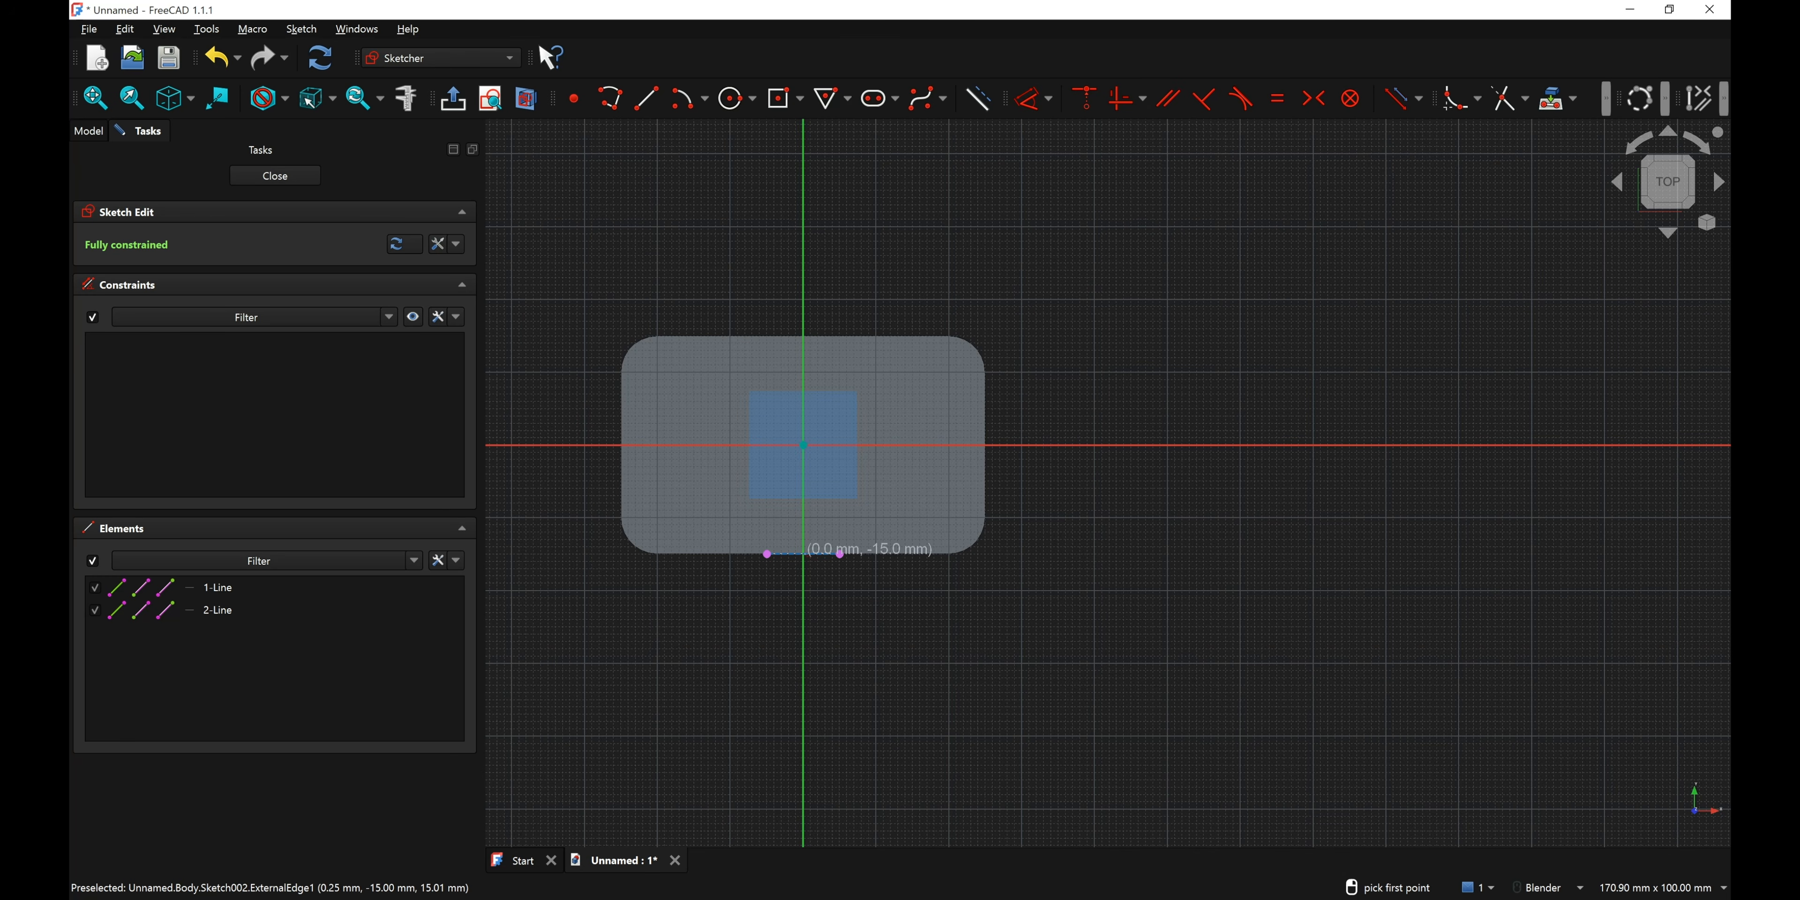
click(815, 555)
click(803, 553)
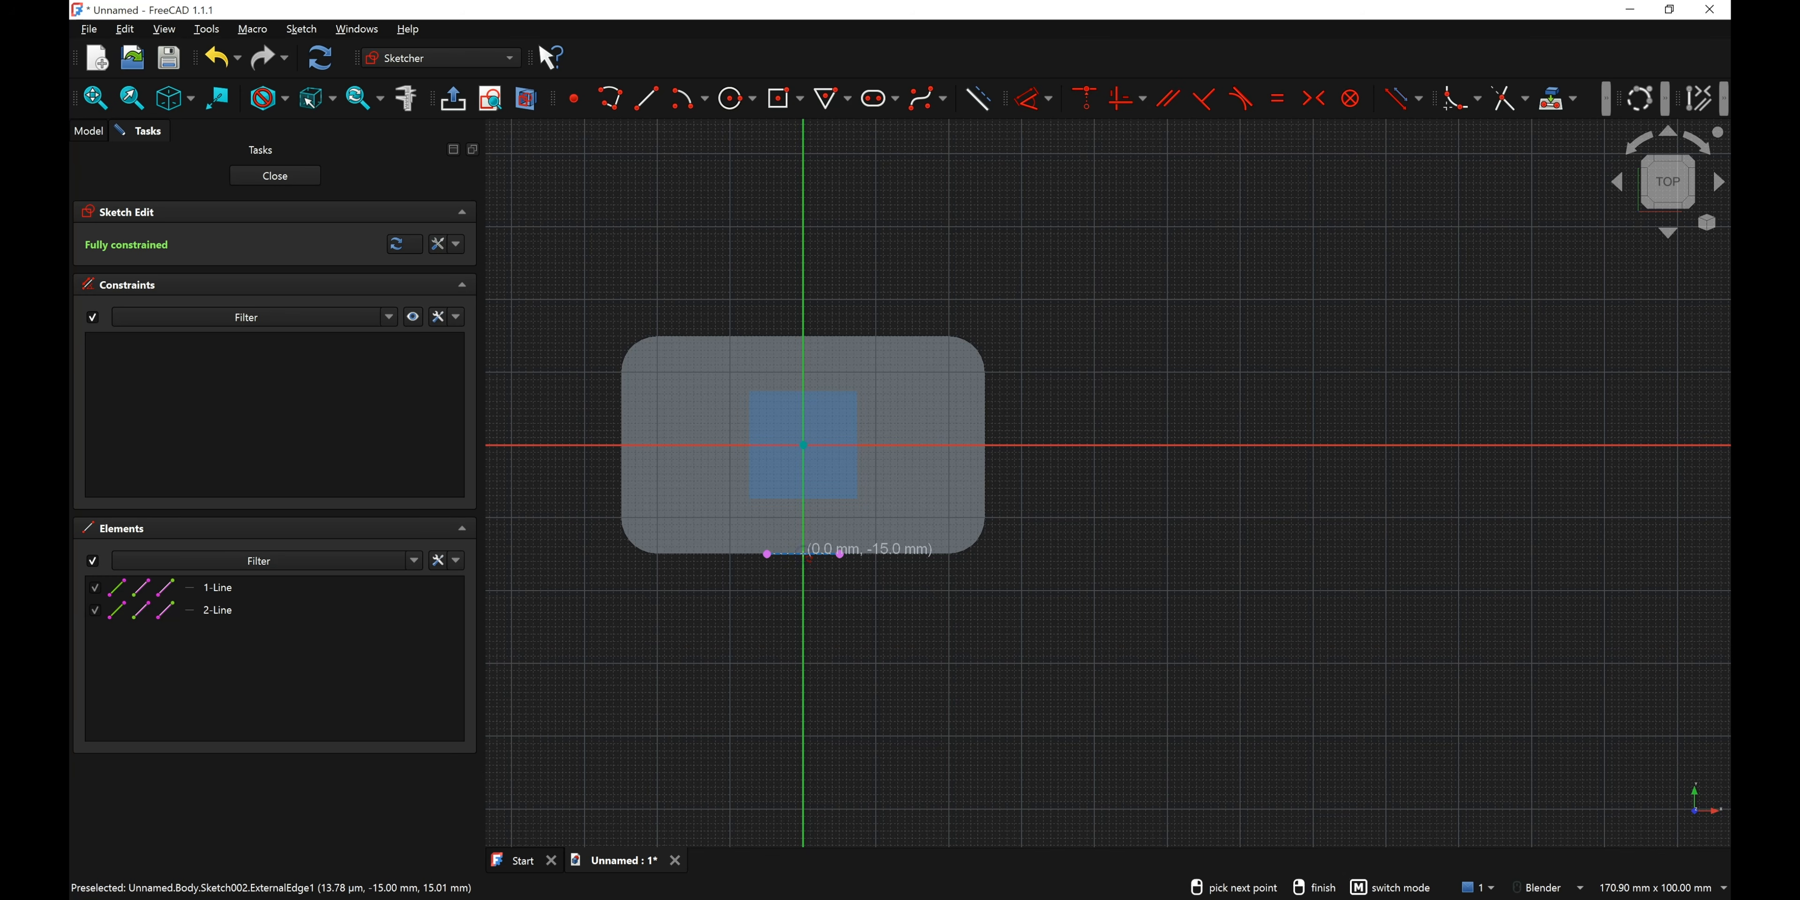
scroll(803, 573, down, 3)
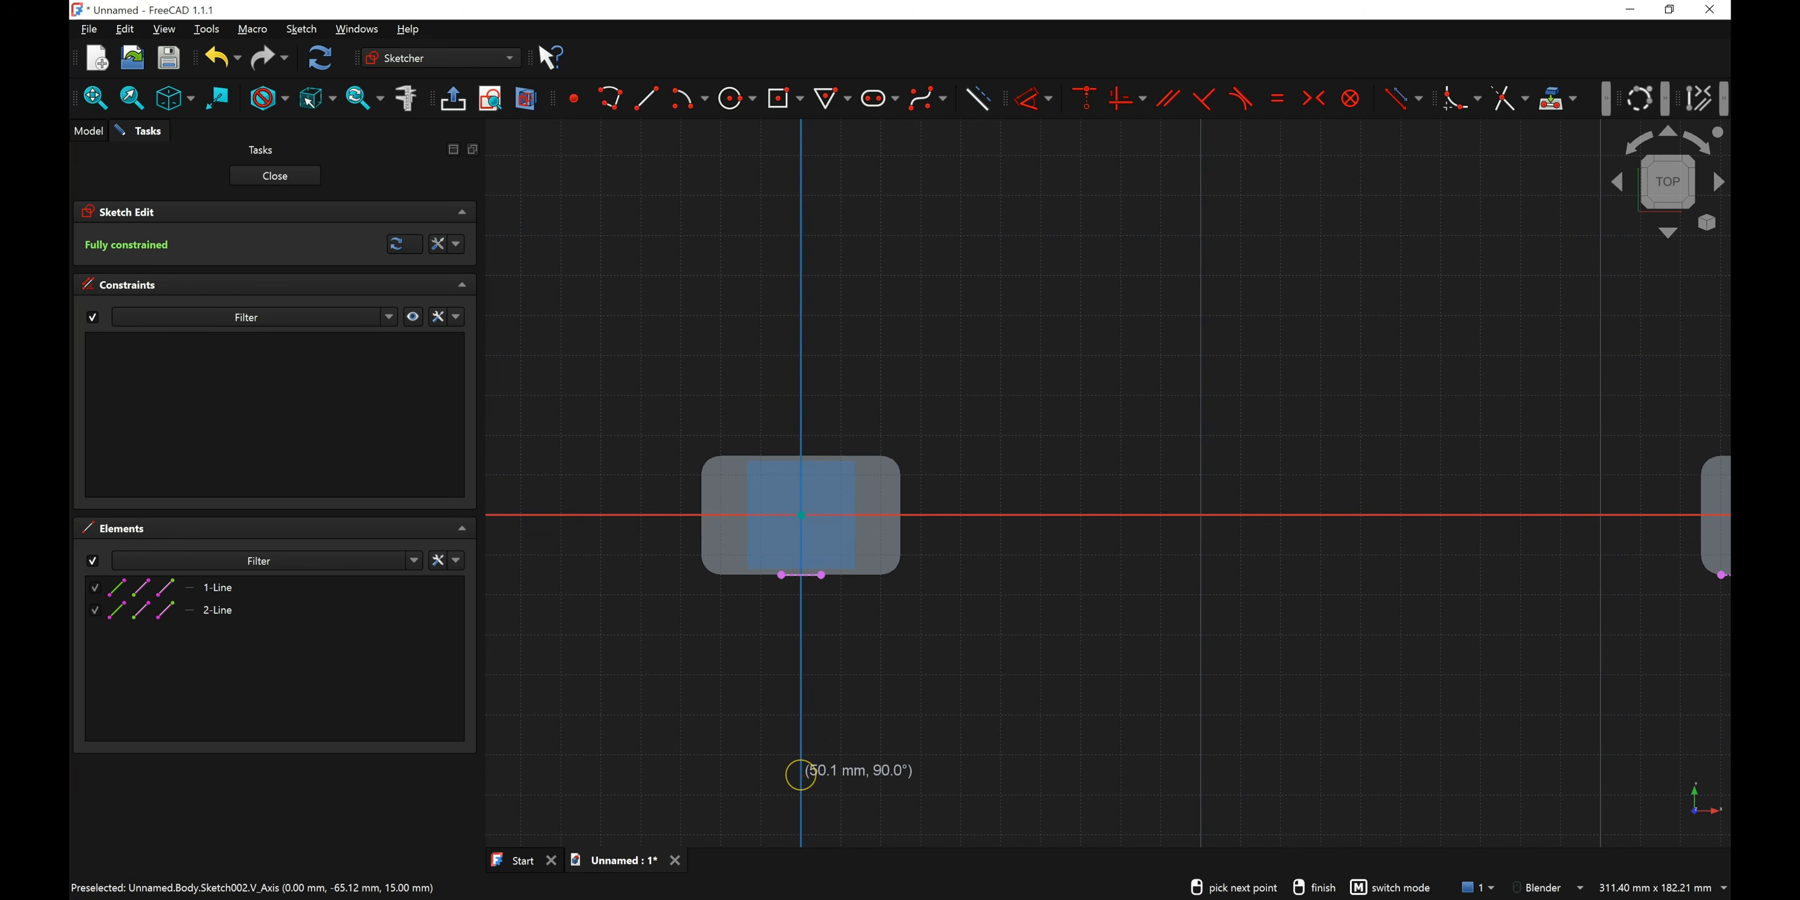
click(802, 774)
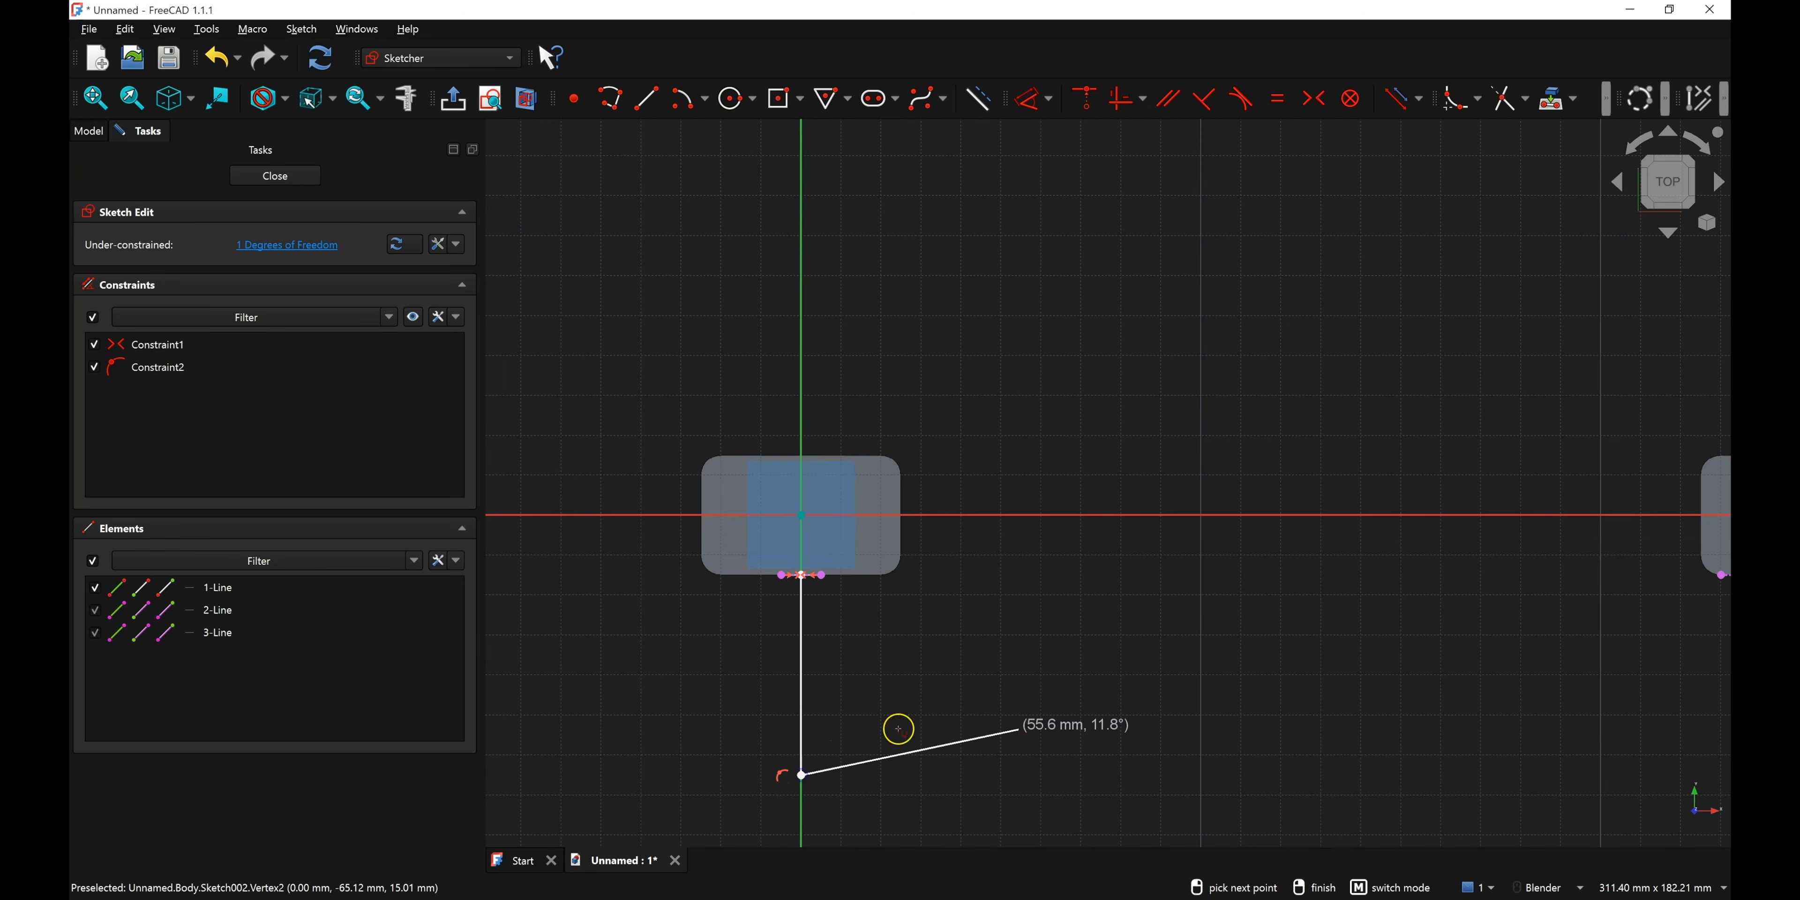
scroll(937, 706, down, 3)
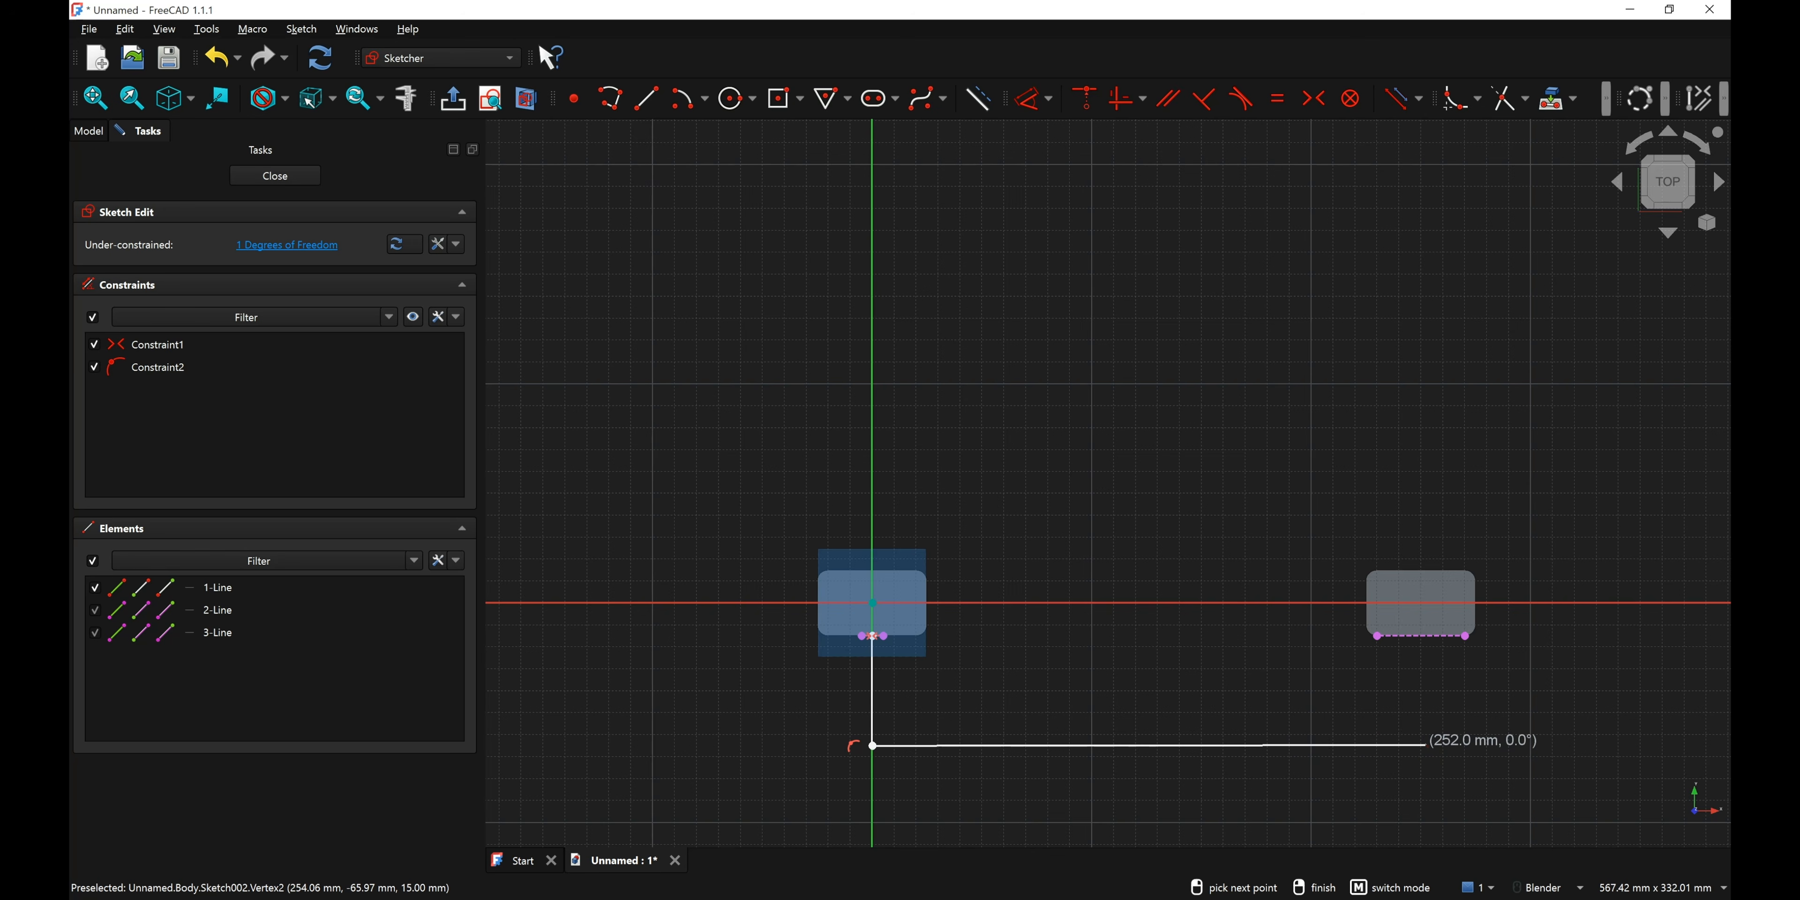
click(1425, 746)
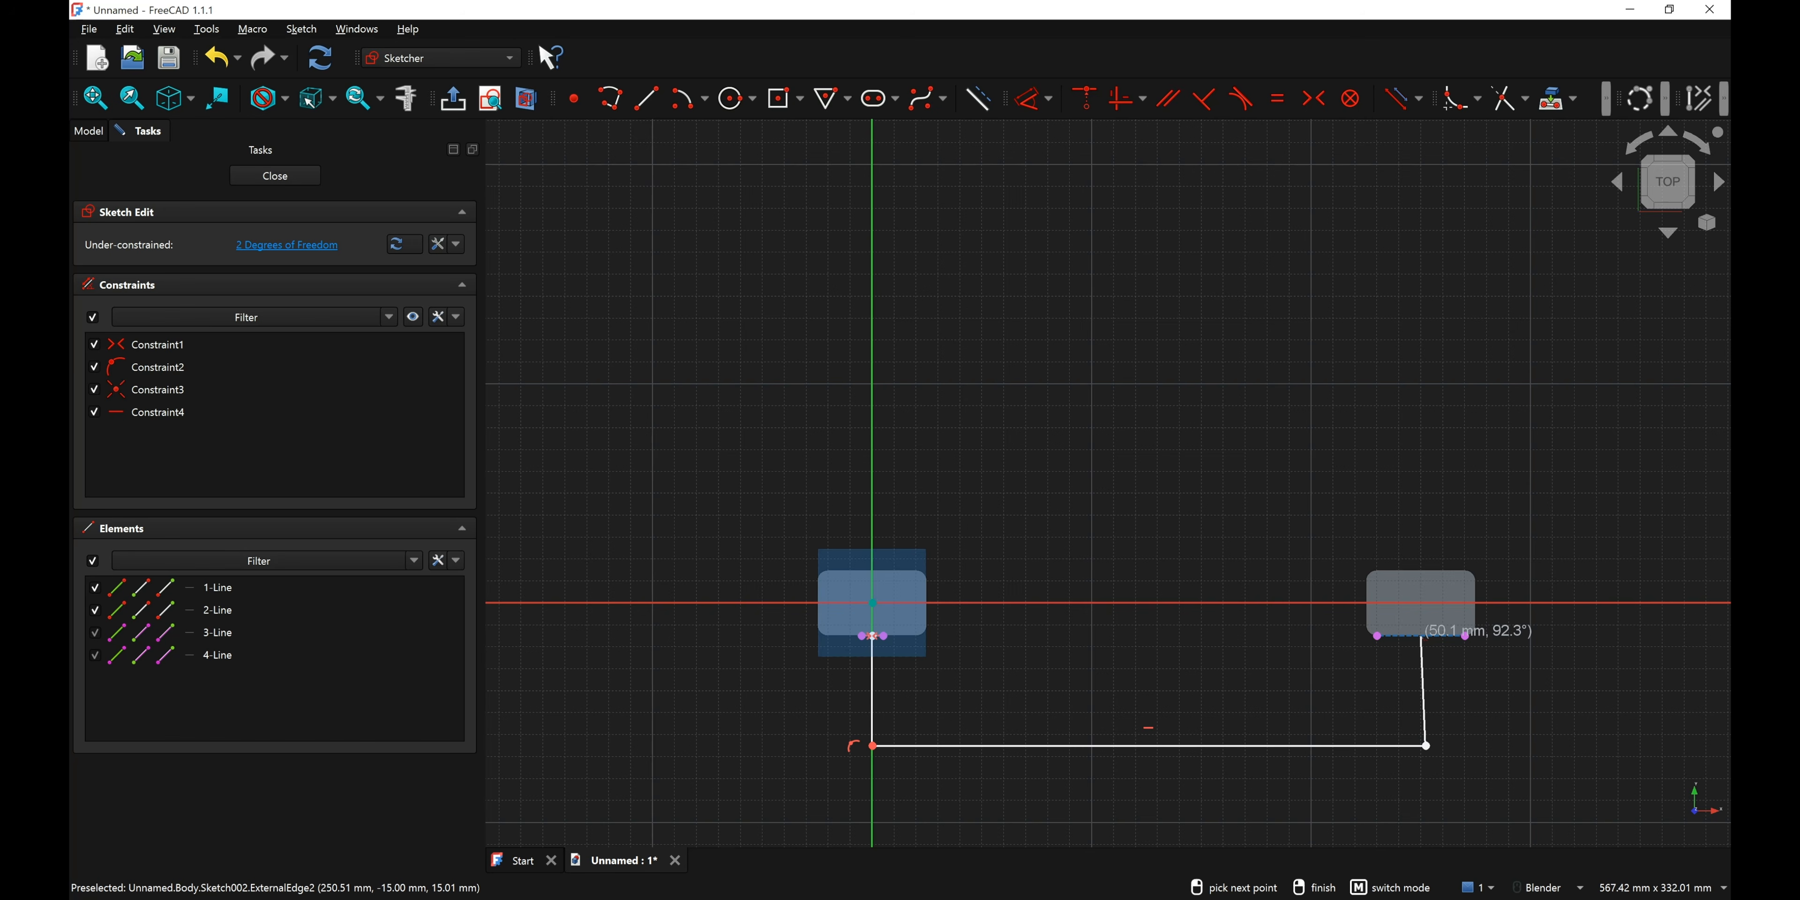
click(1422, 636)
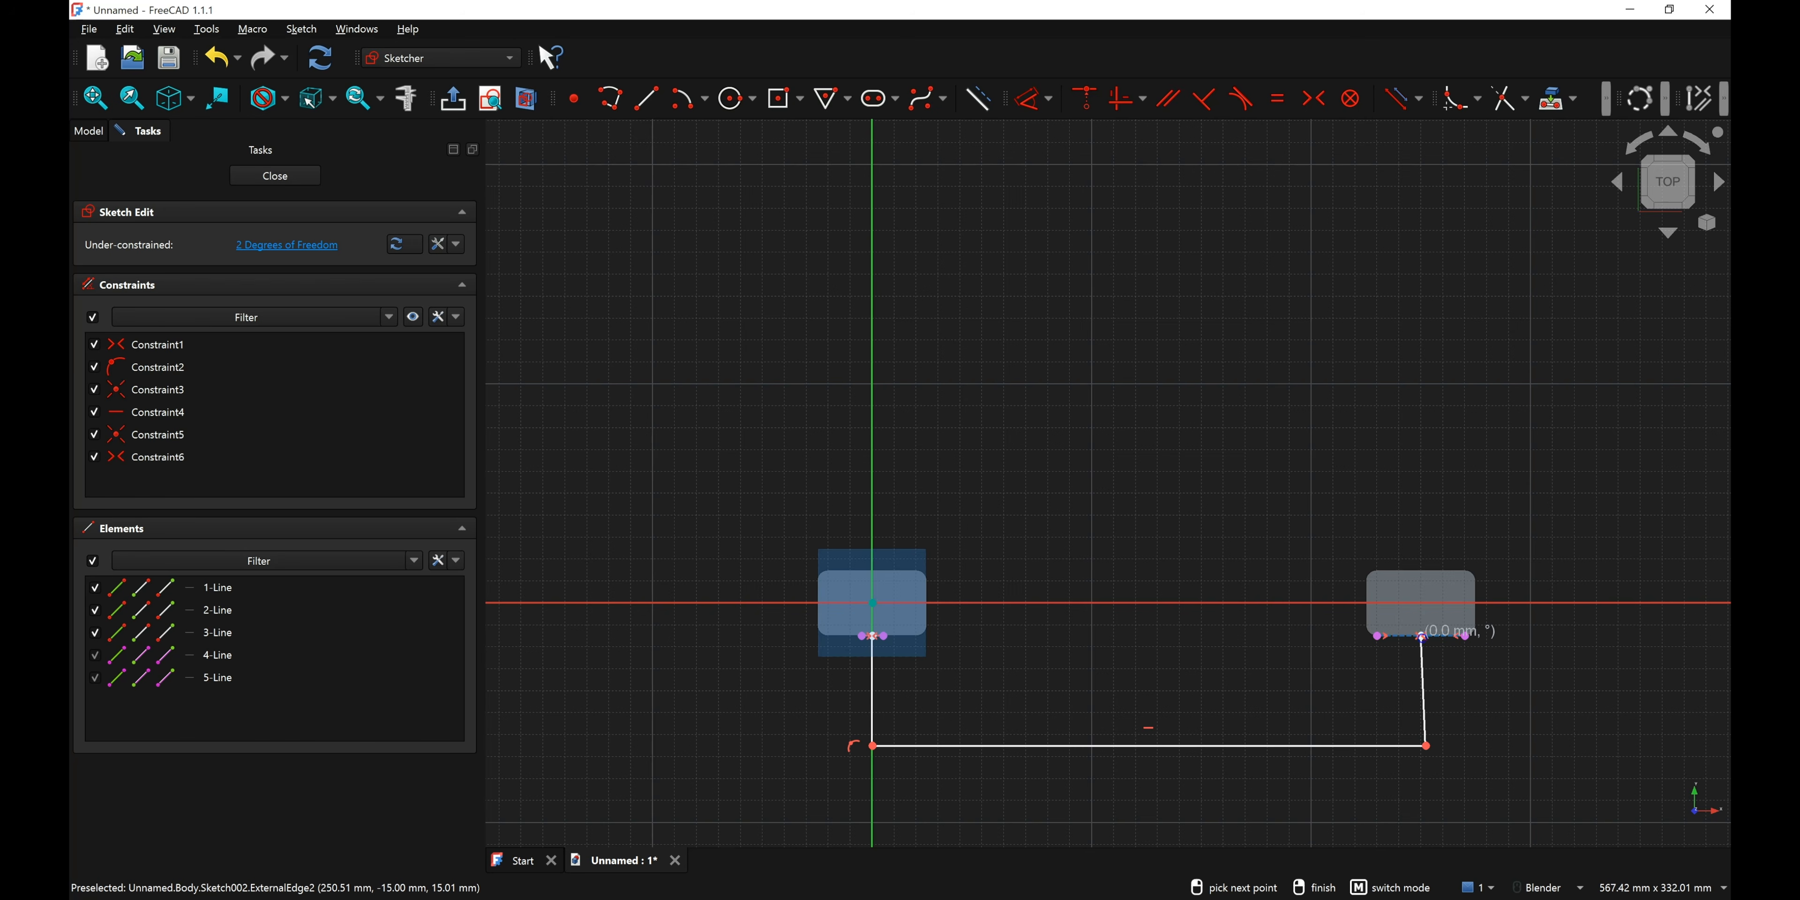
right_click(1267, 491)
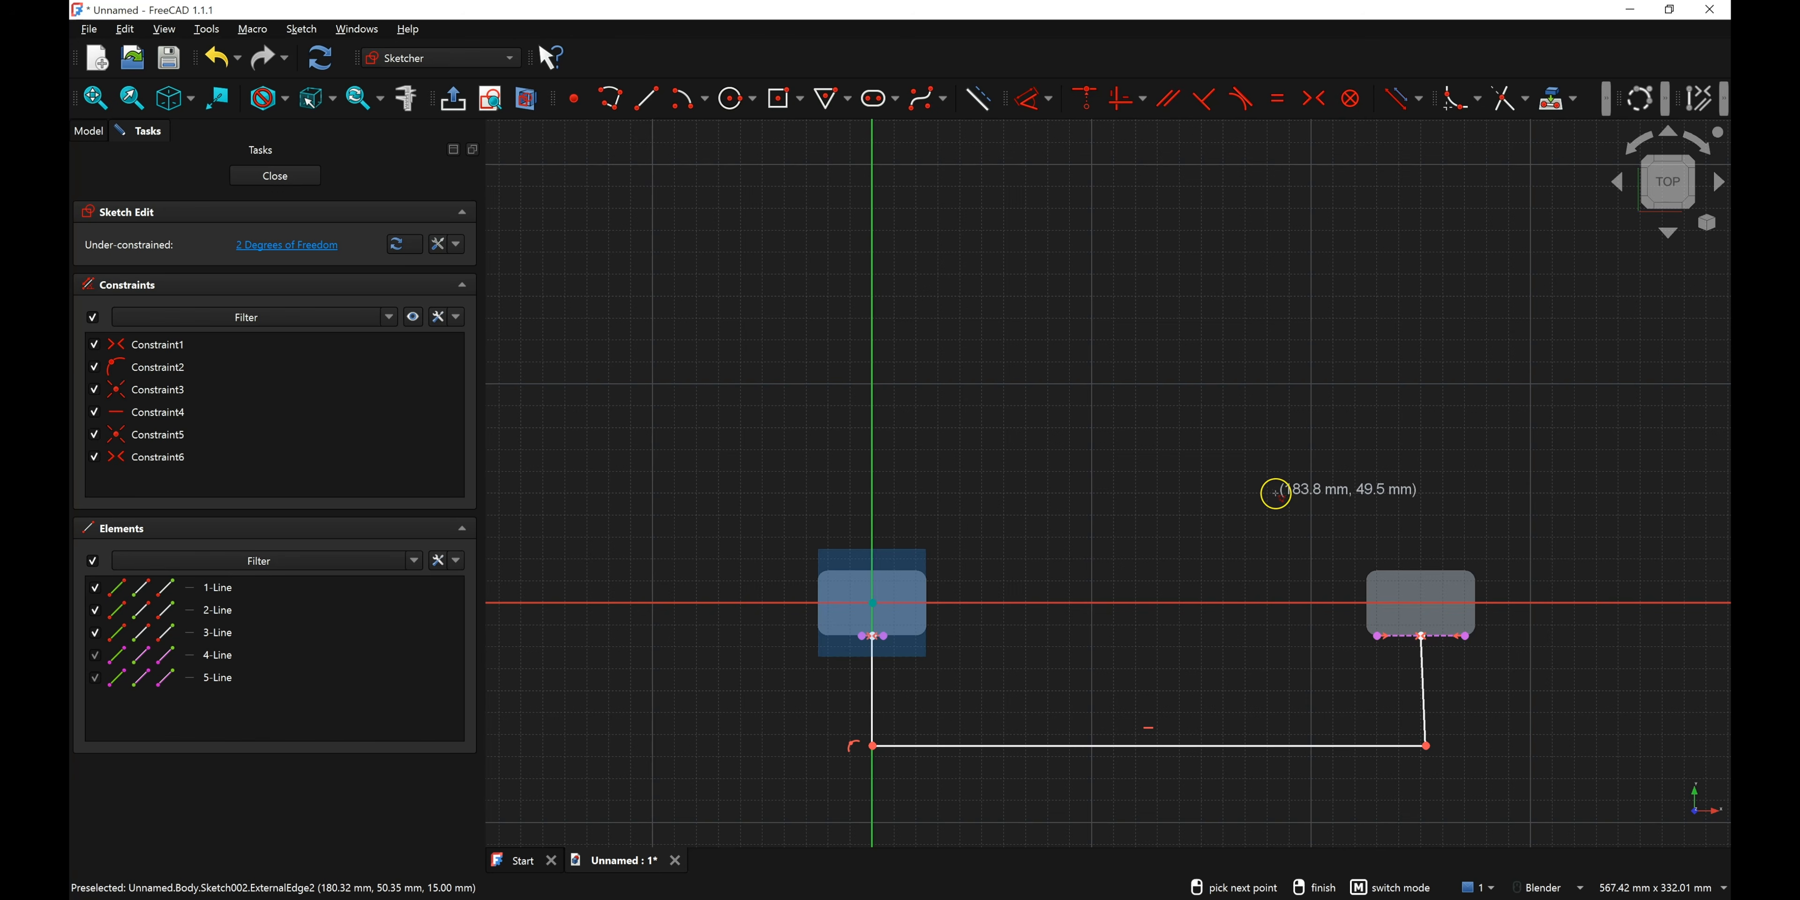
right_click(1294, 512)
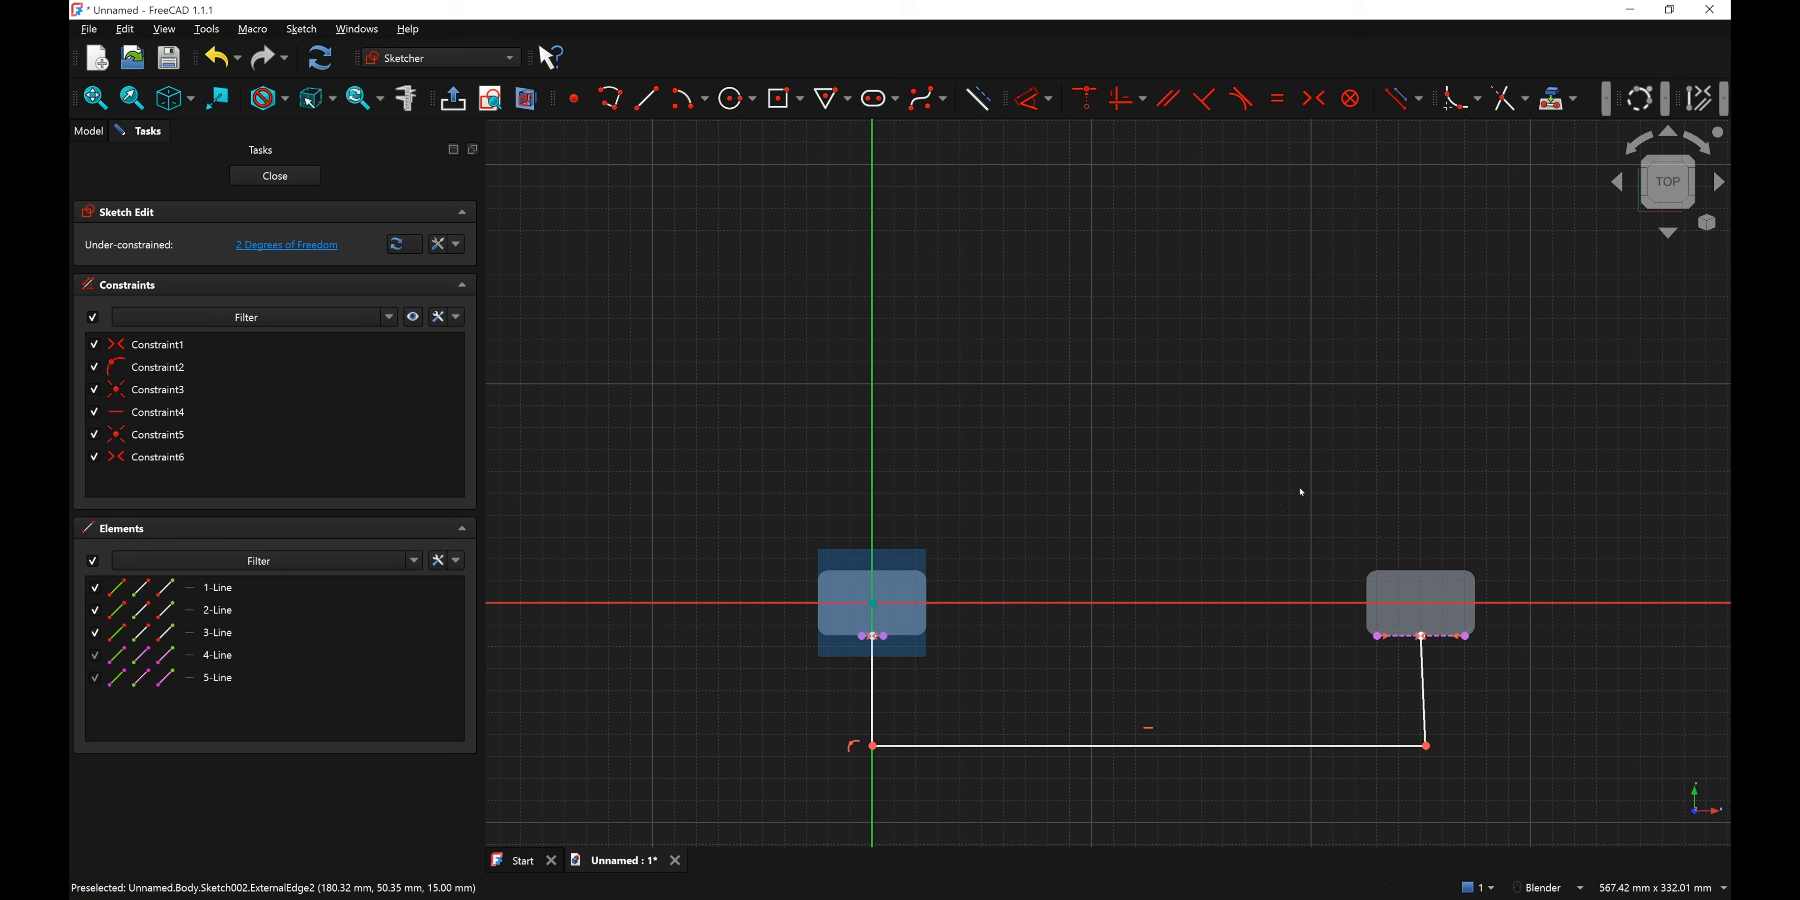
- Constrain the slanted line at the second post to be vertical
click(1422, 693)
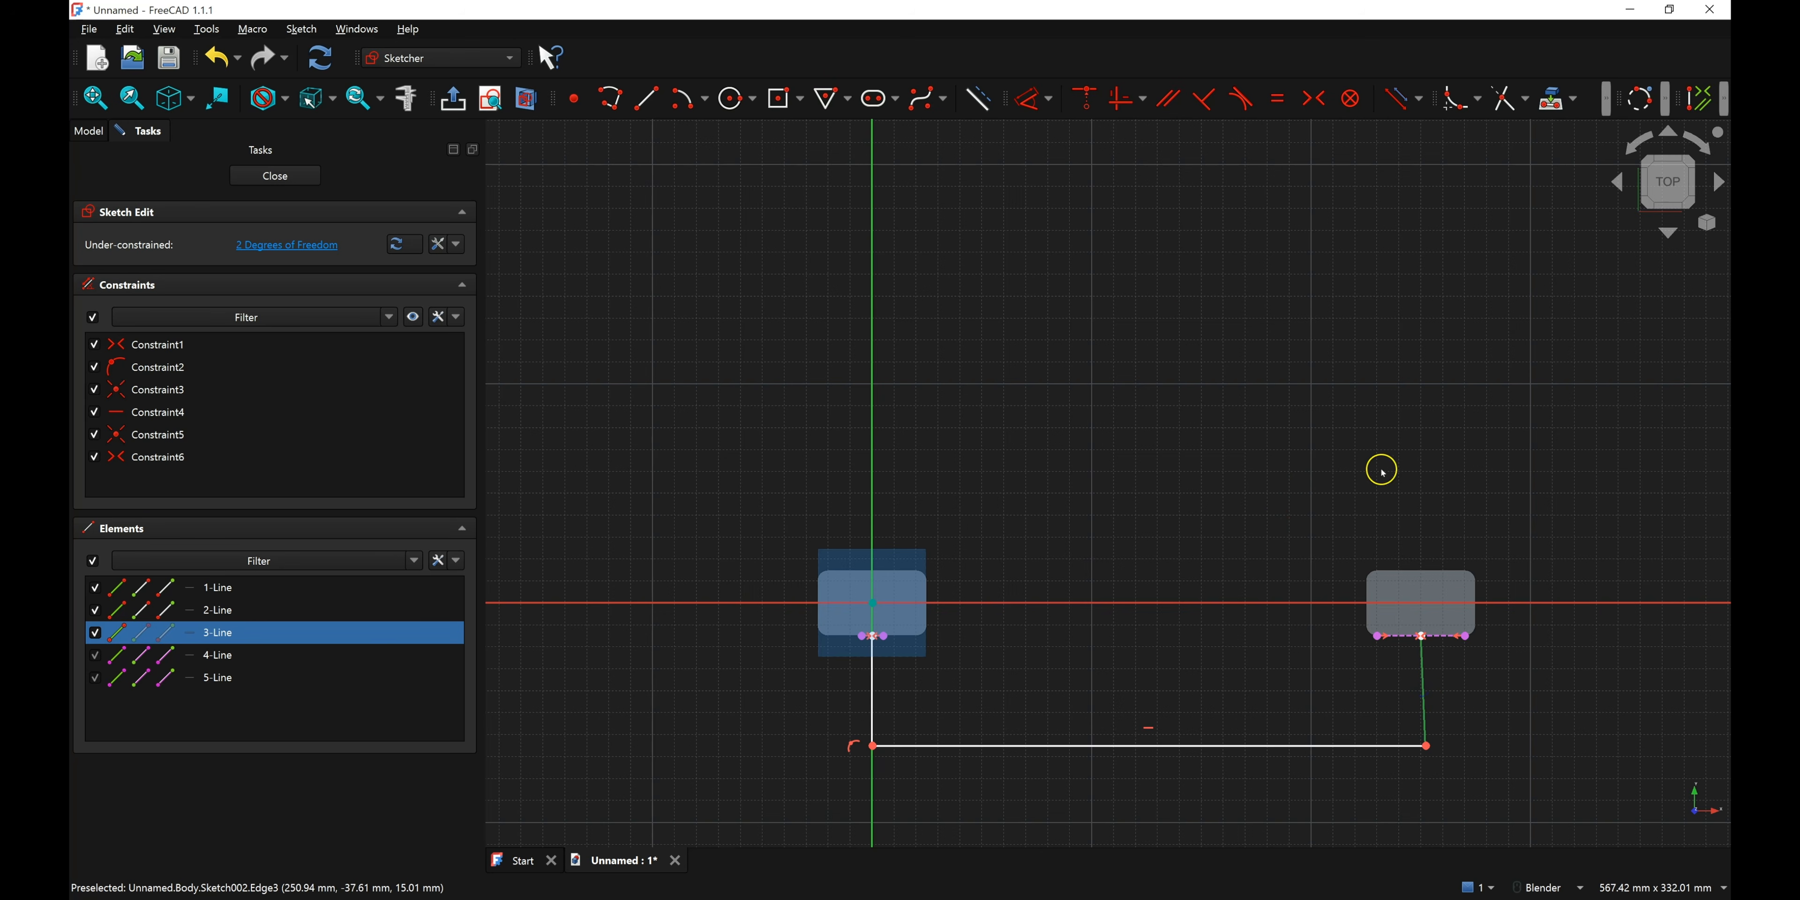
click(1142, 100)
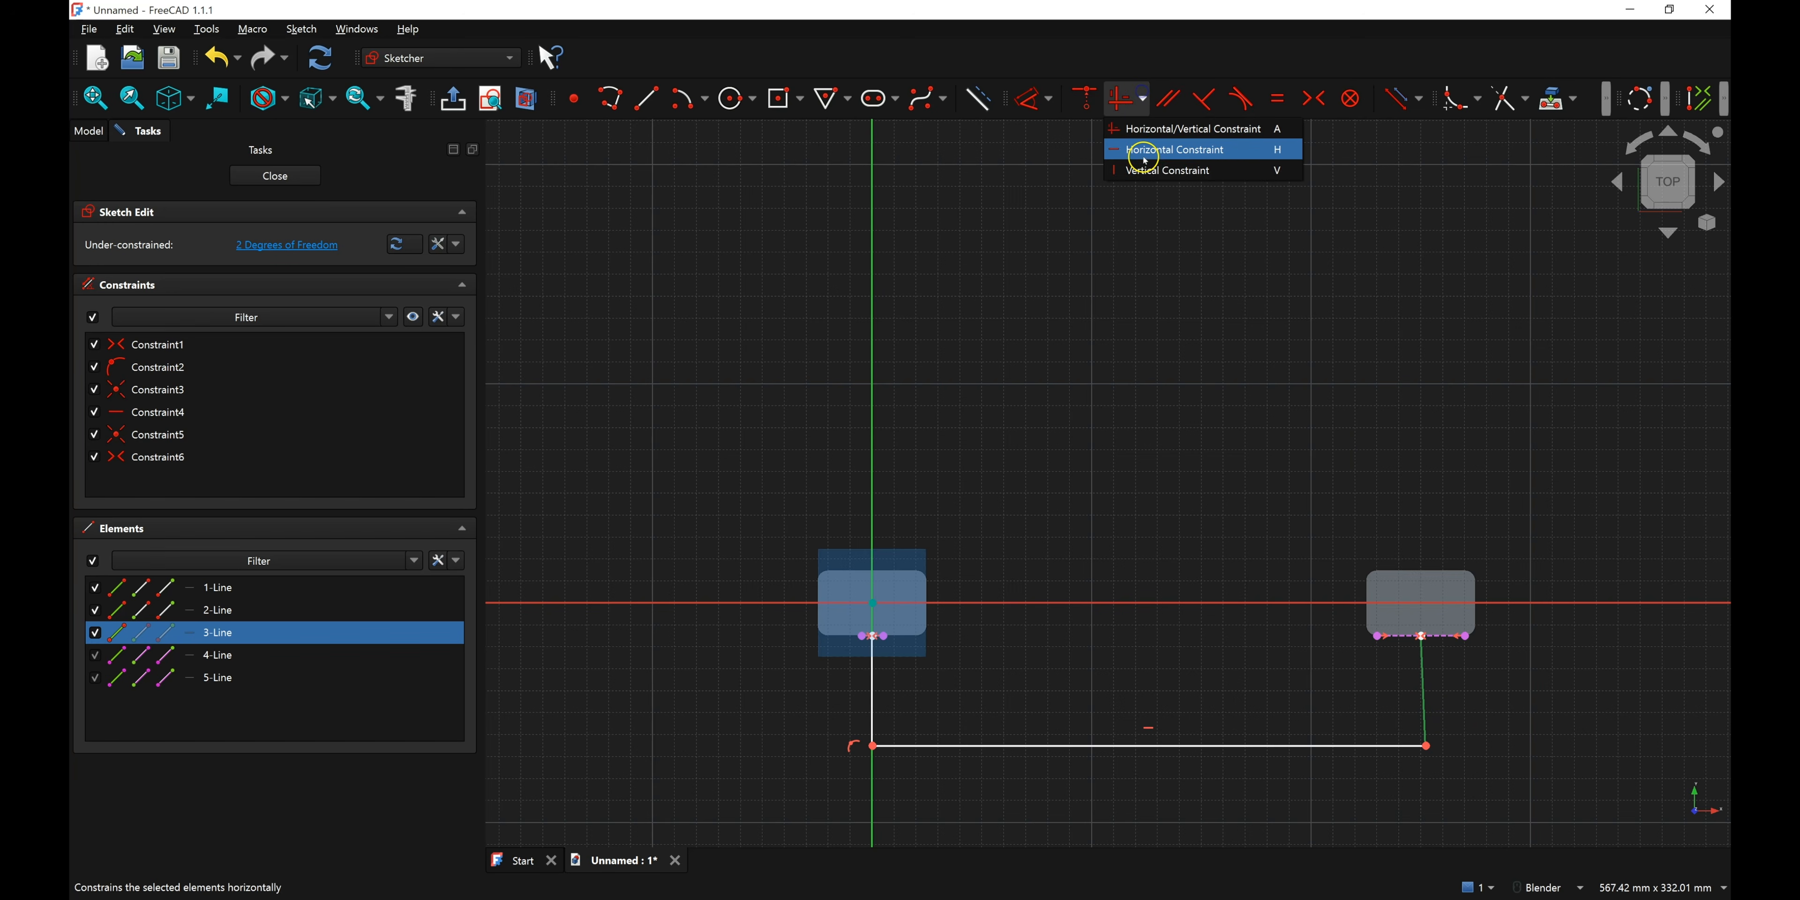
click(1166, 171)
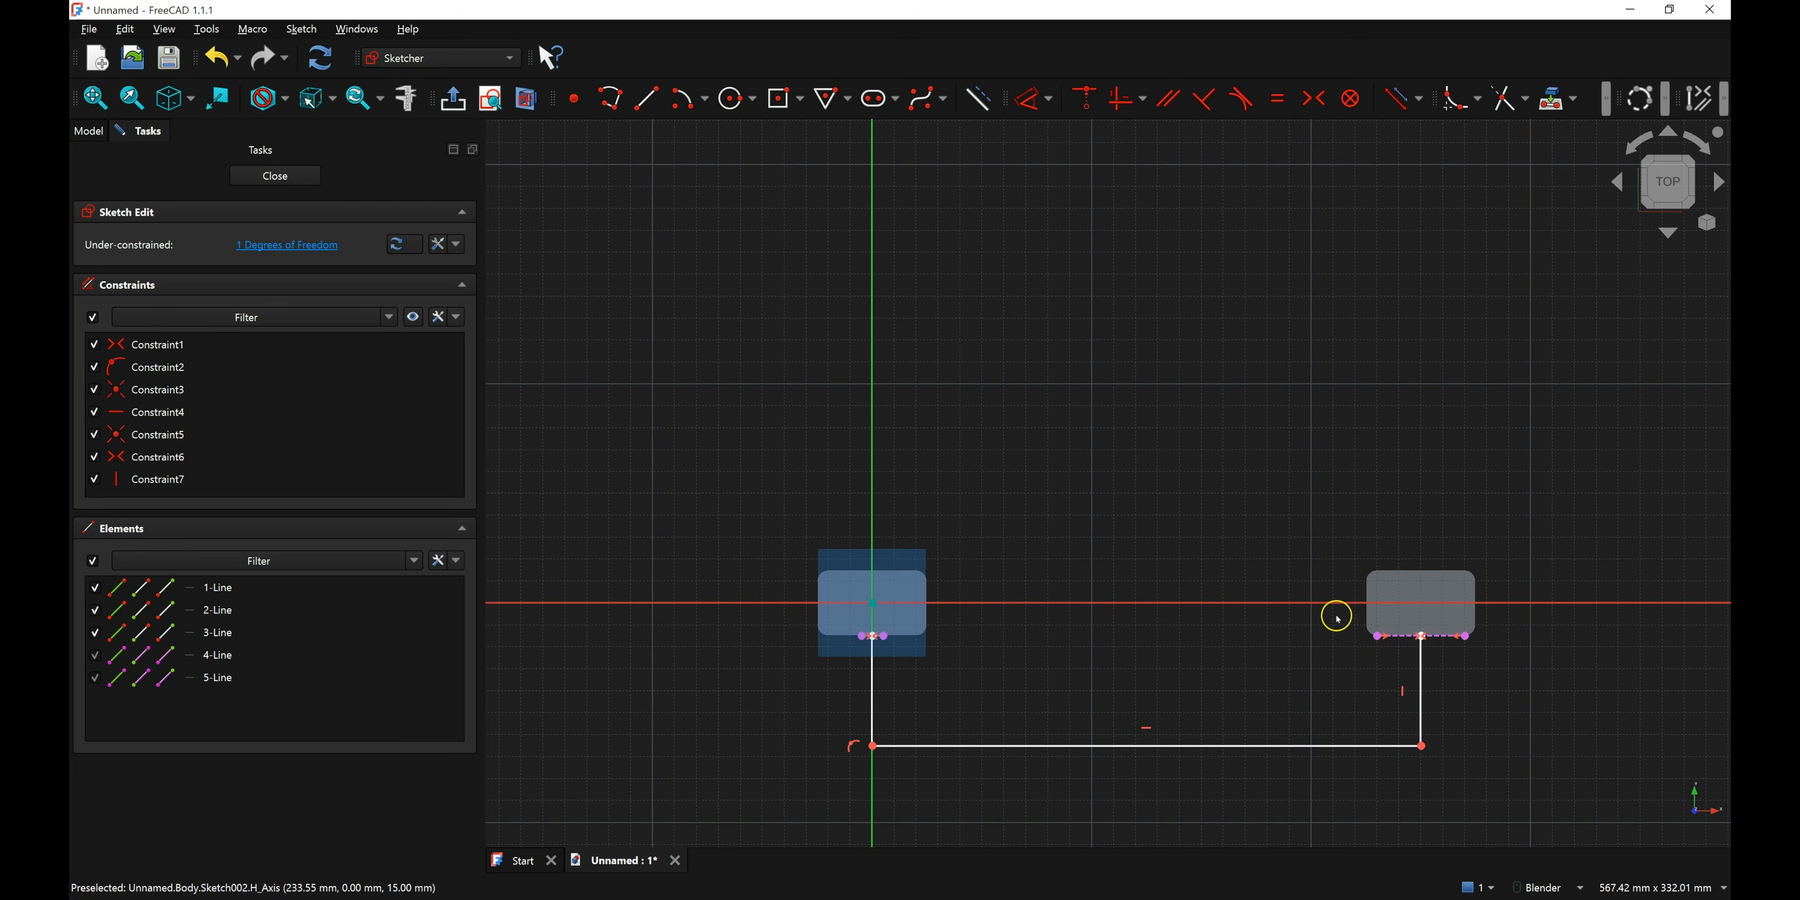
- Fillet both outer corners of the rung path, preserving the corner points
click(1448, 105)
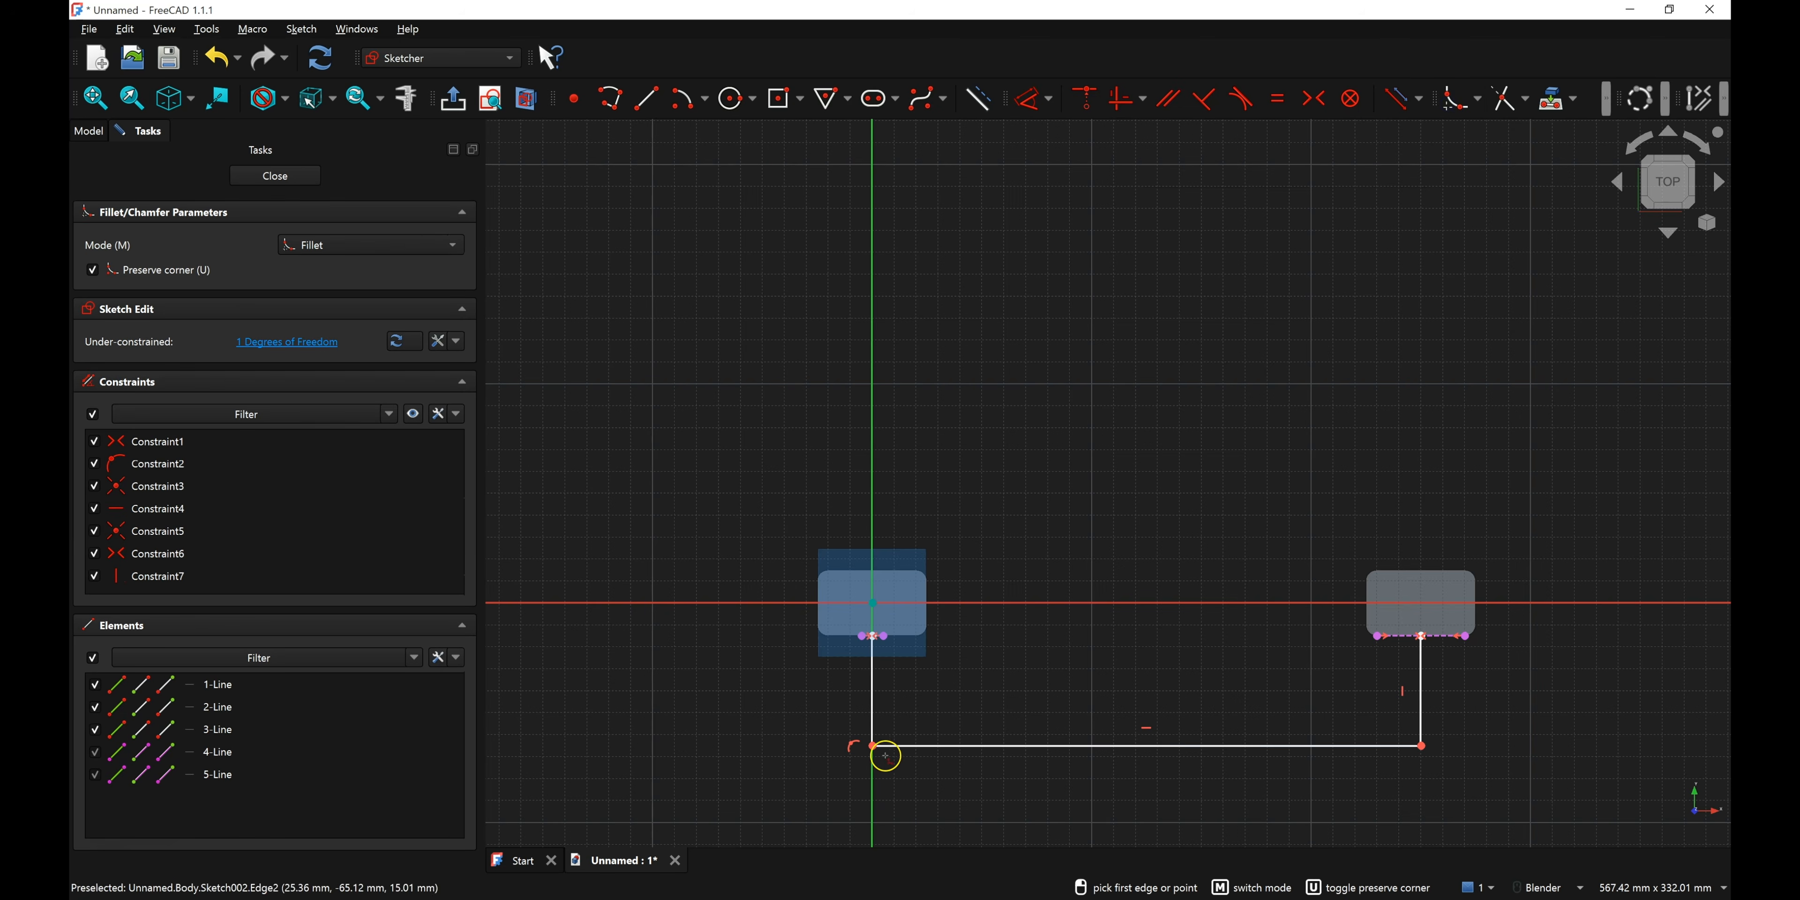
click(873, 746)
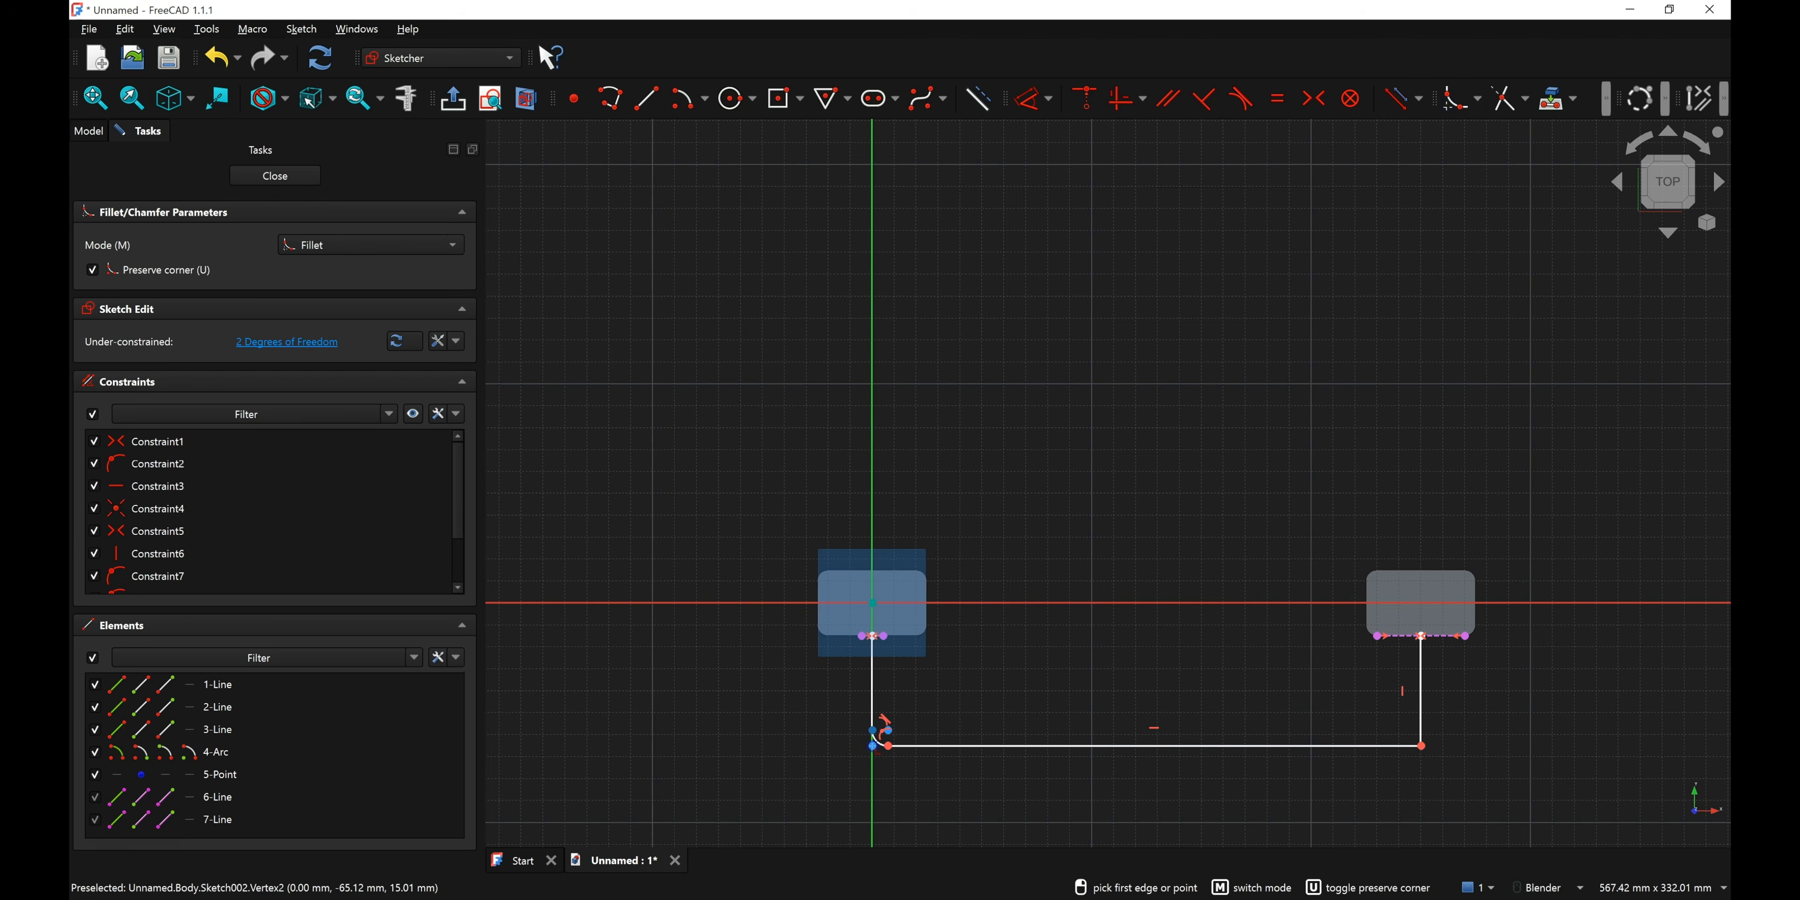
click(1425, 746)
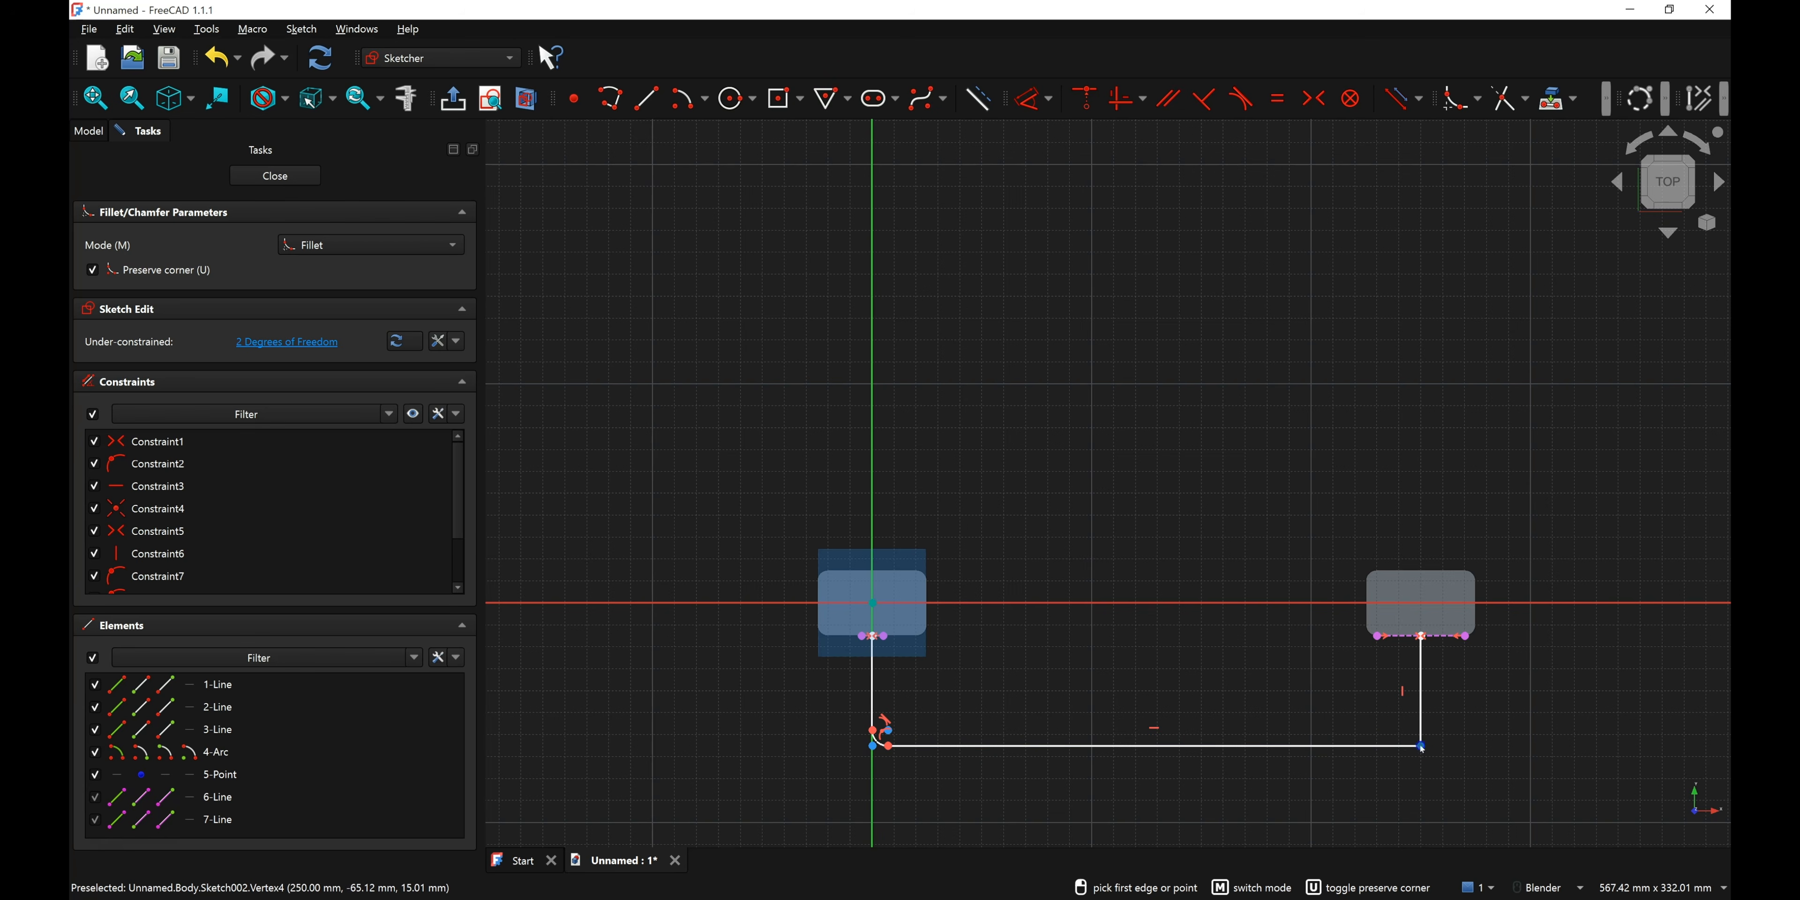
right_click(1229, 593)
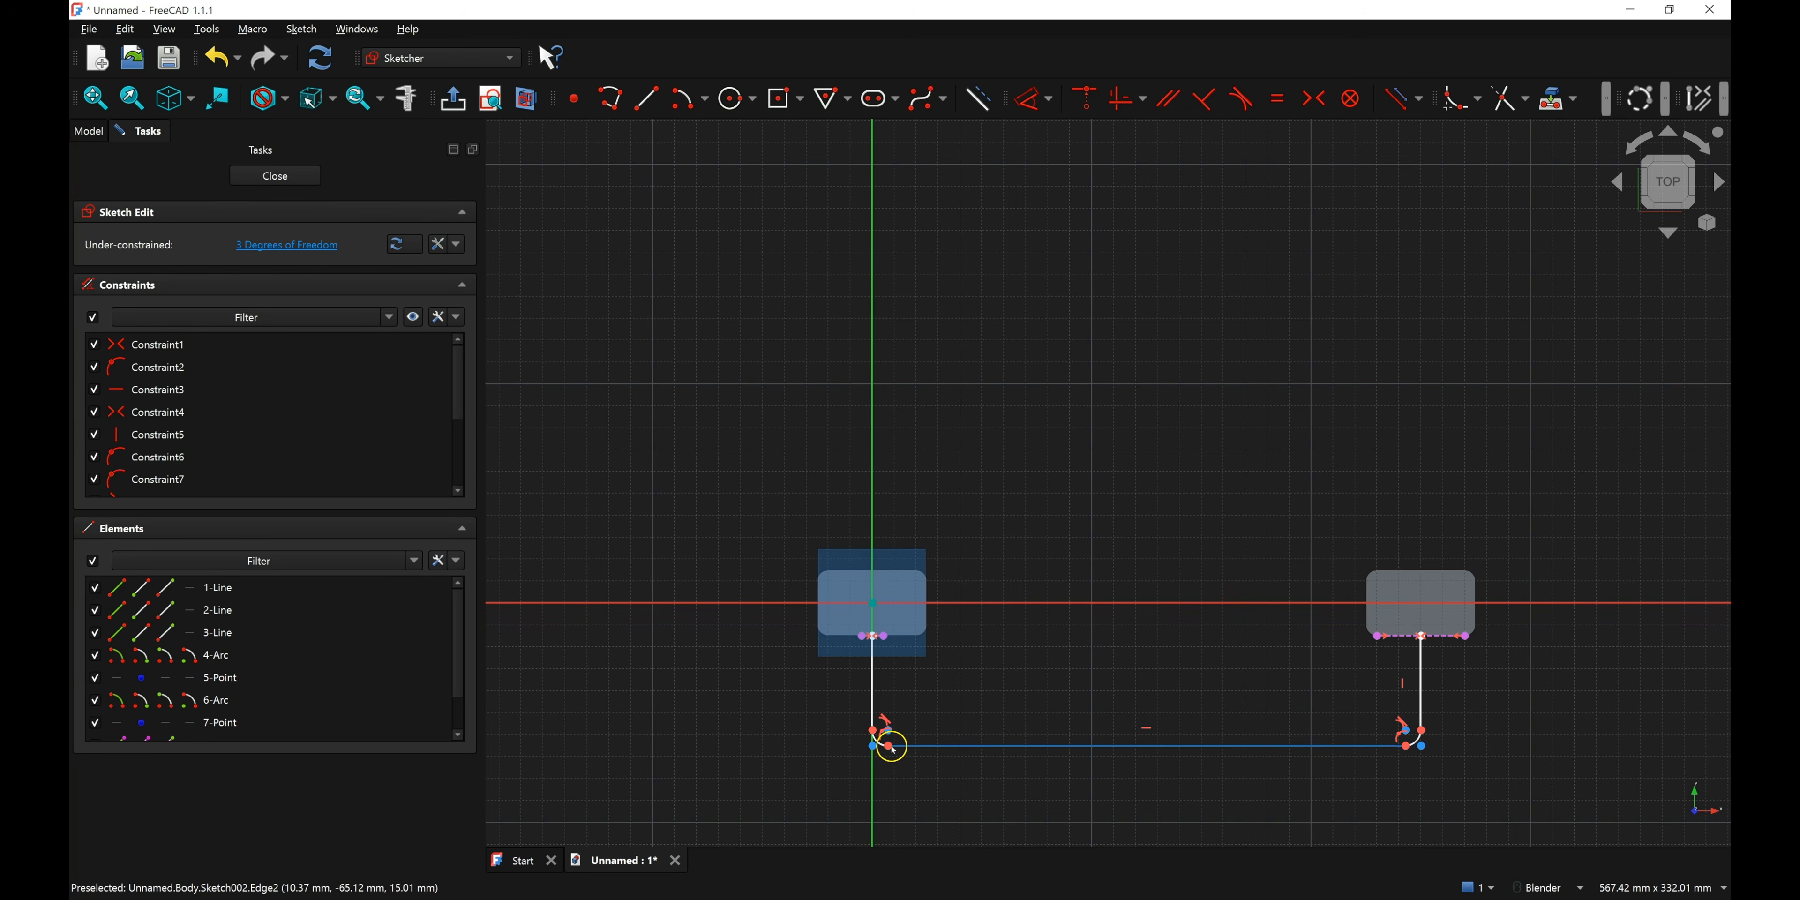
scroll(893, 750, up, 3)
click(858, 732)
scroll(854, 728, down, 3)
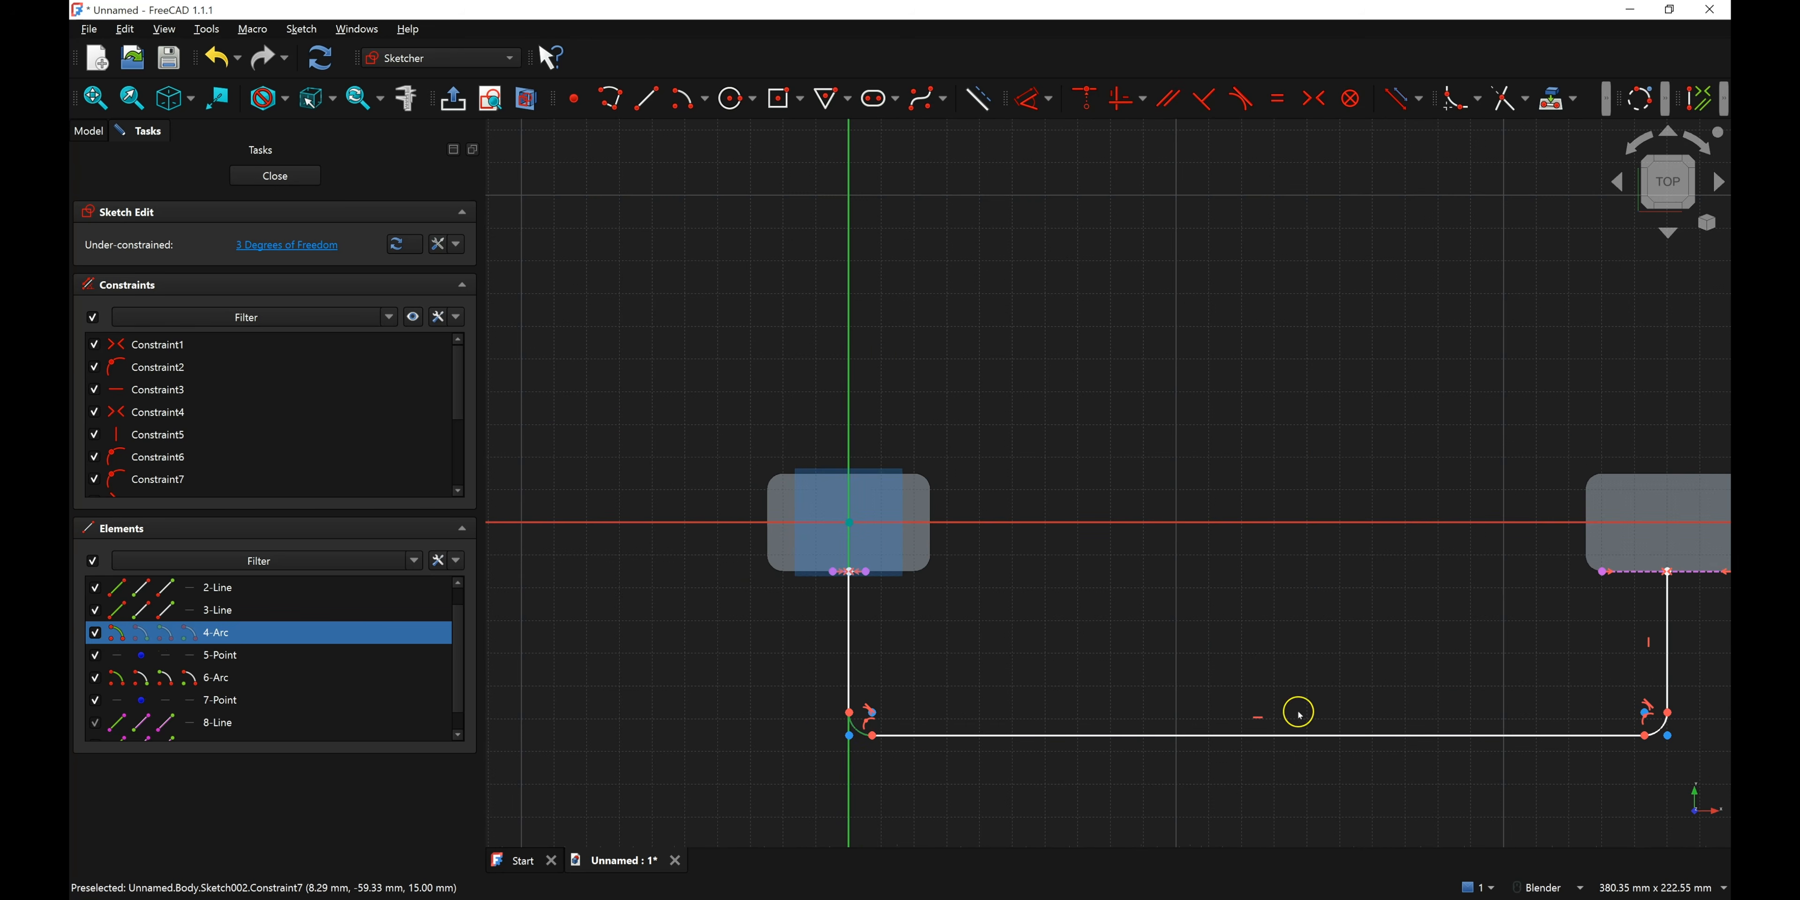
key(Escape)
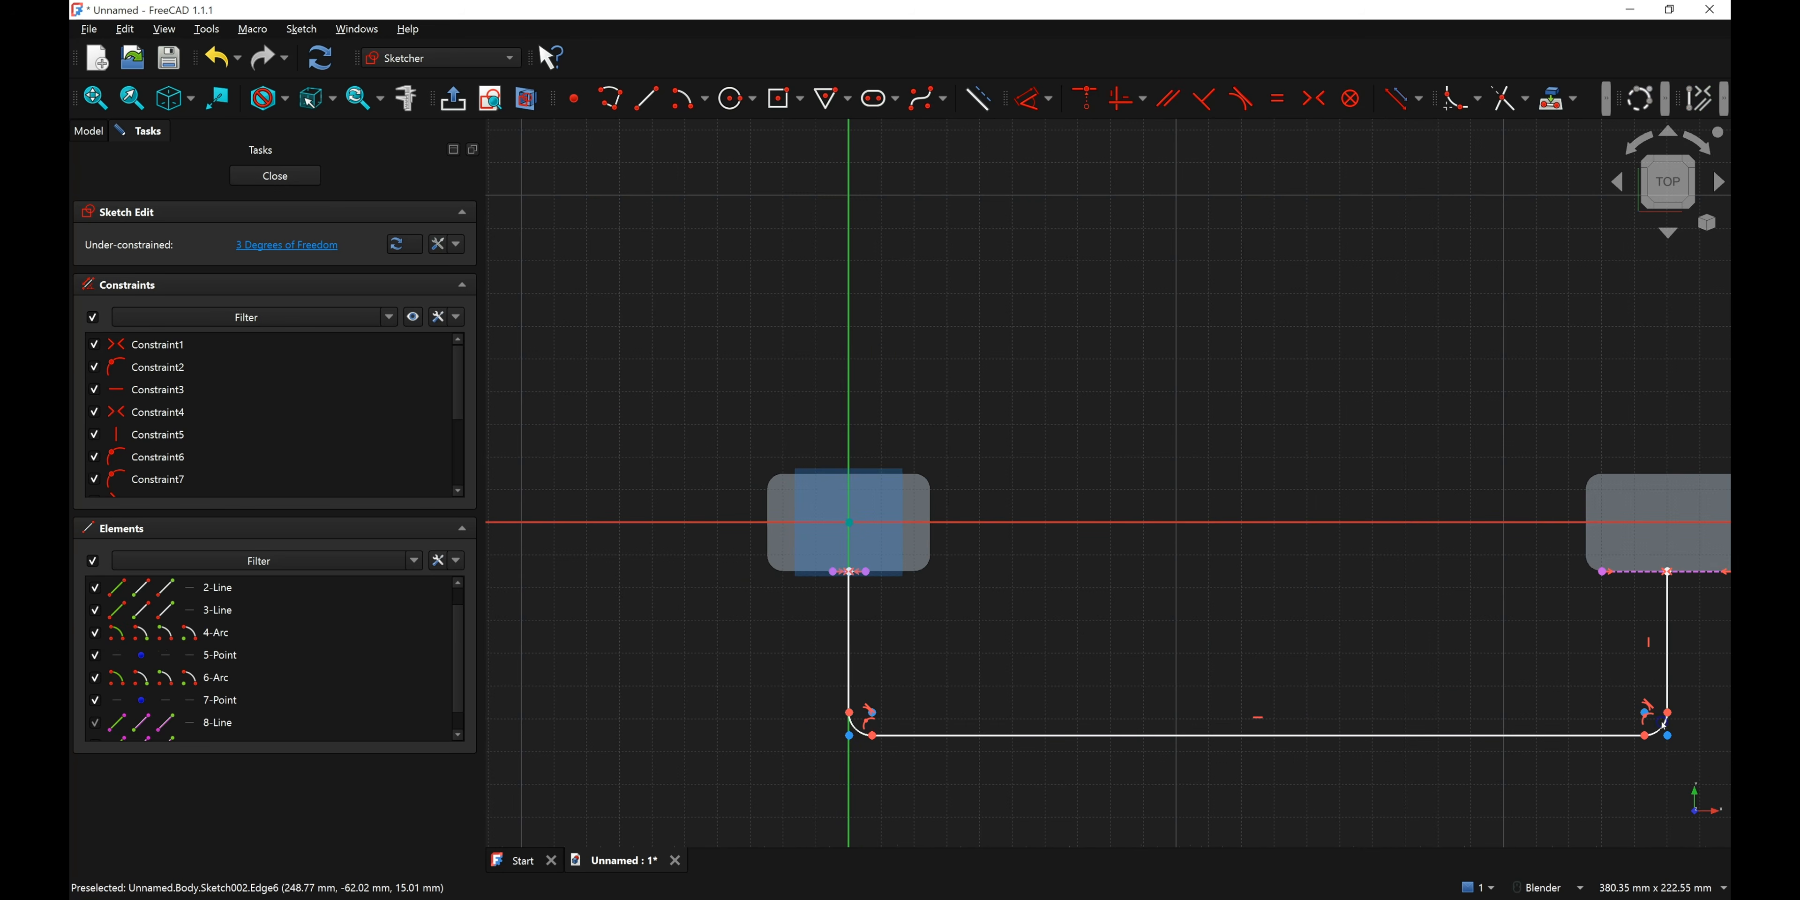
- Constrain the two corner fillet arcs of the rung path to equal radii
click(1668, 727)
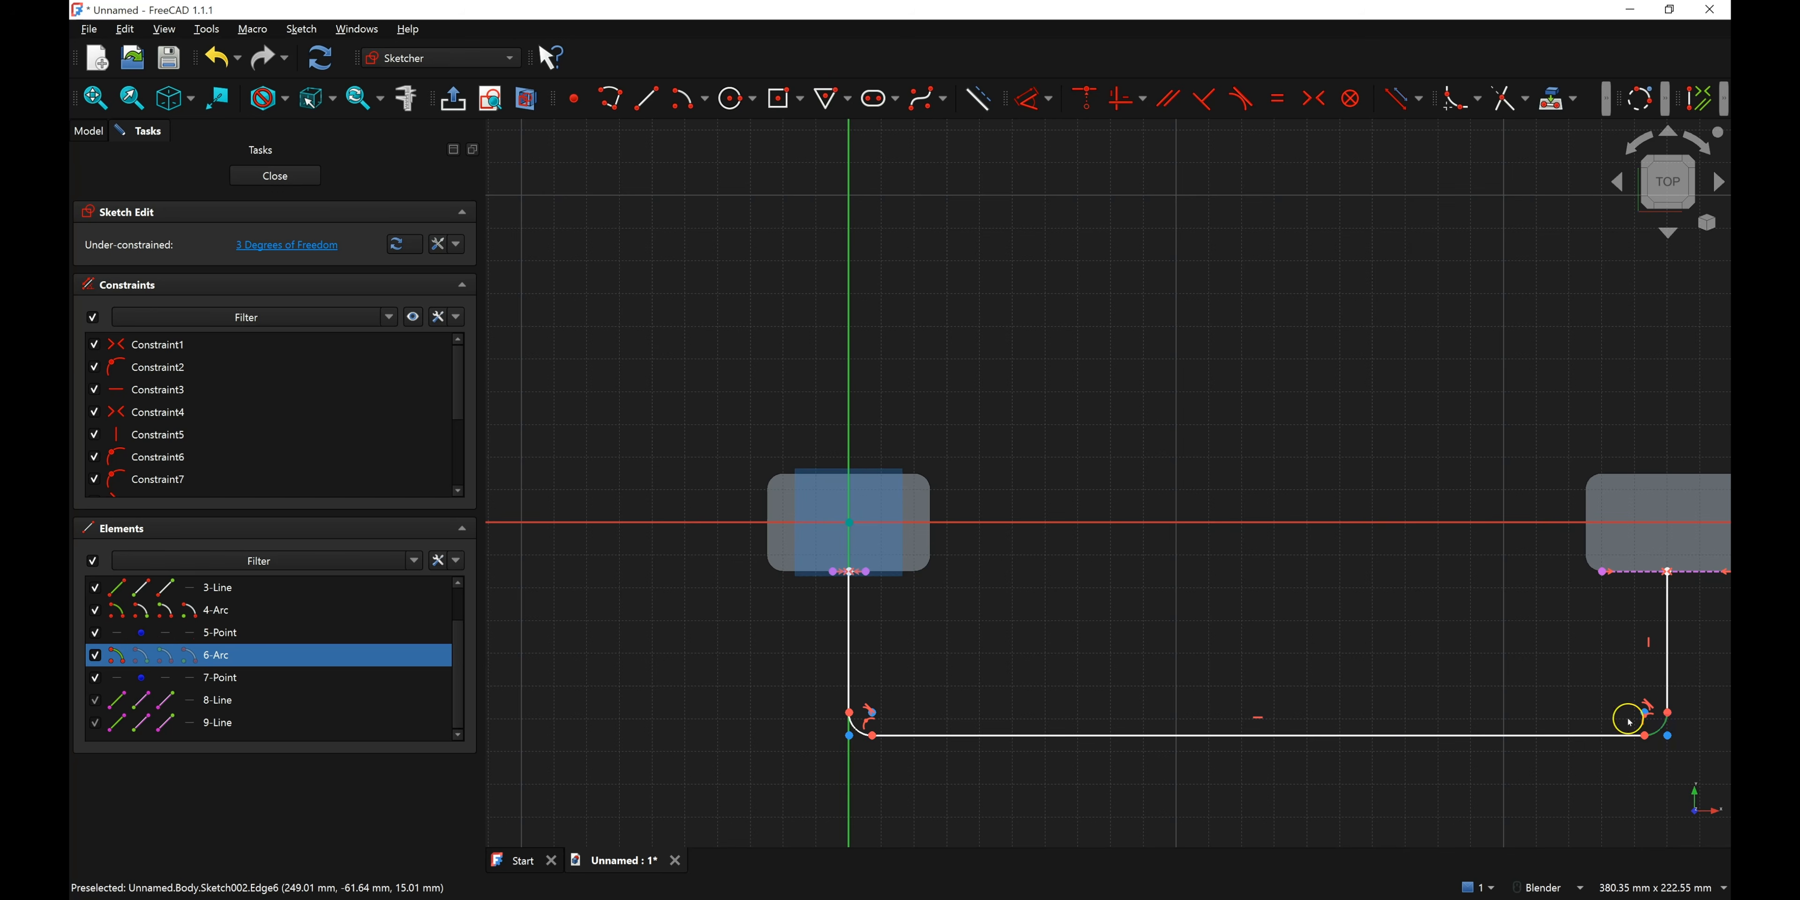
key(Escape)
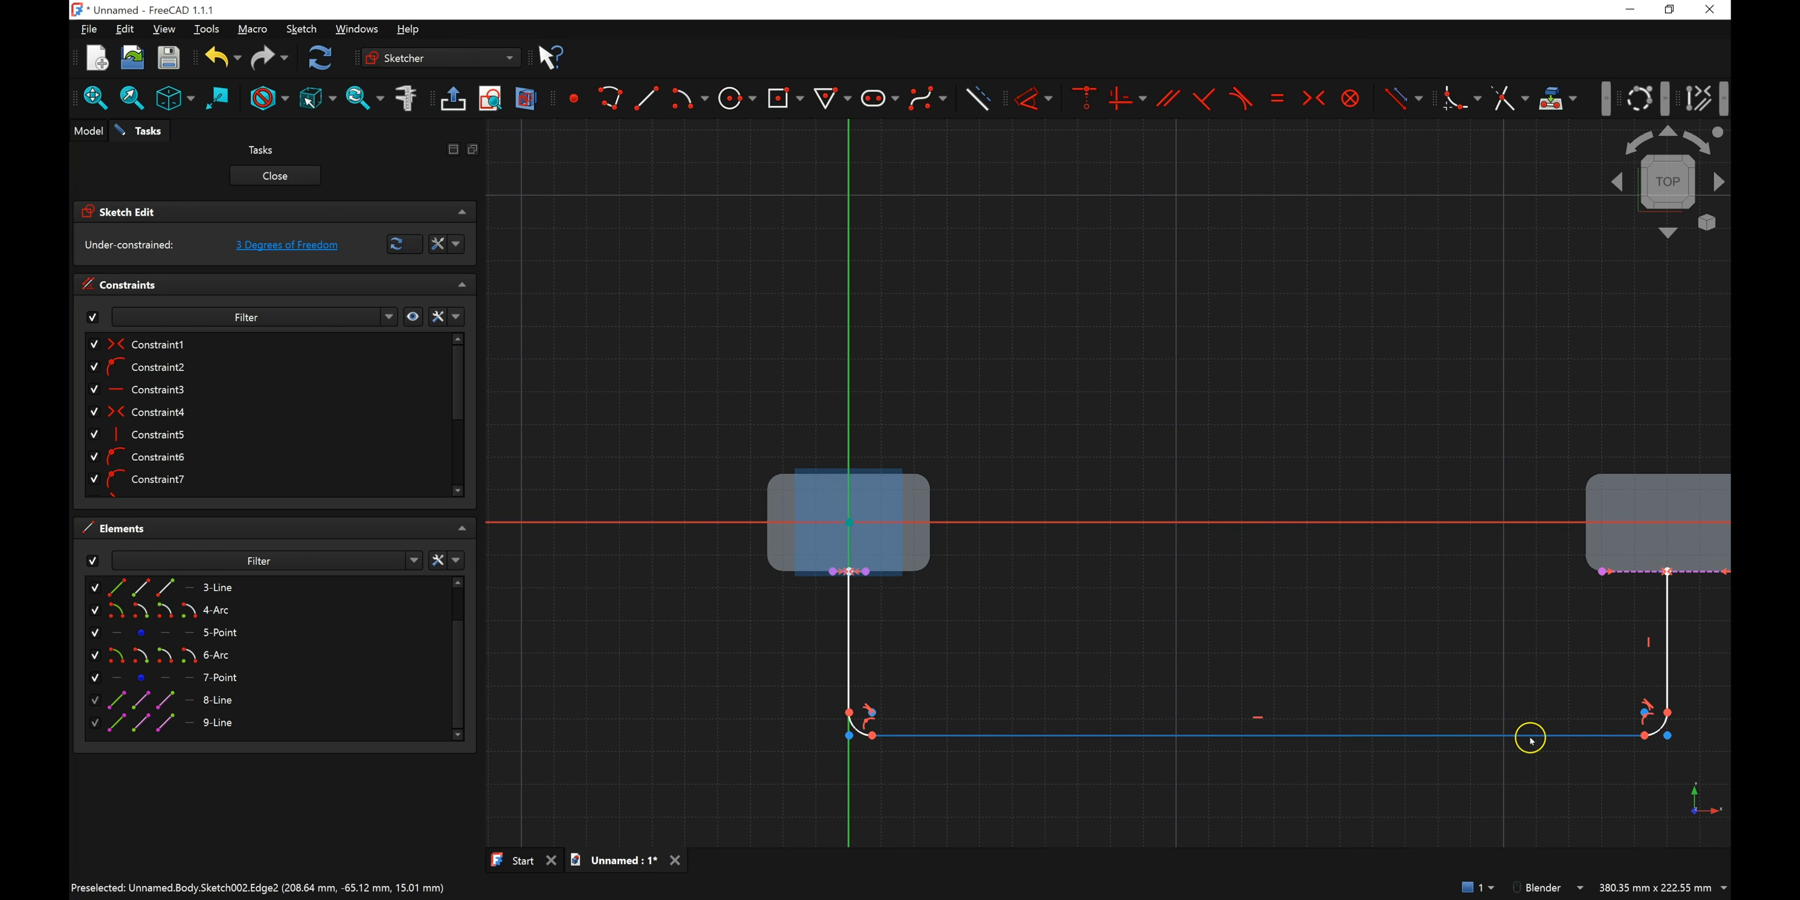
scroll(1666, 733, up, 2)
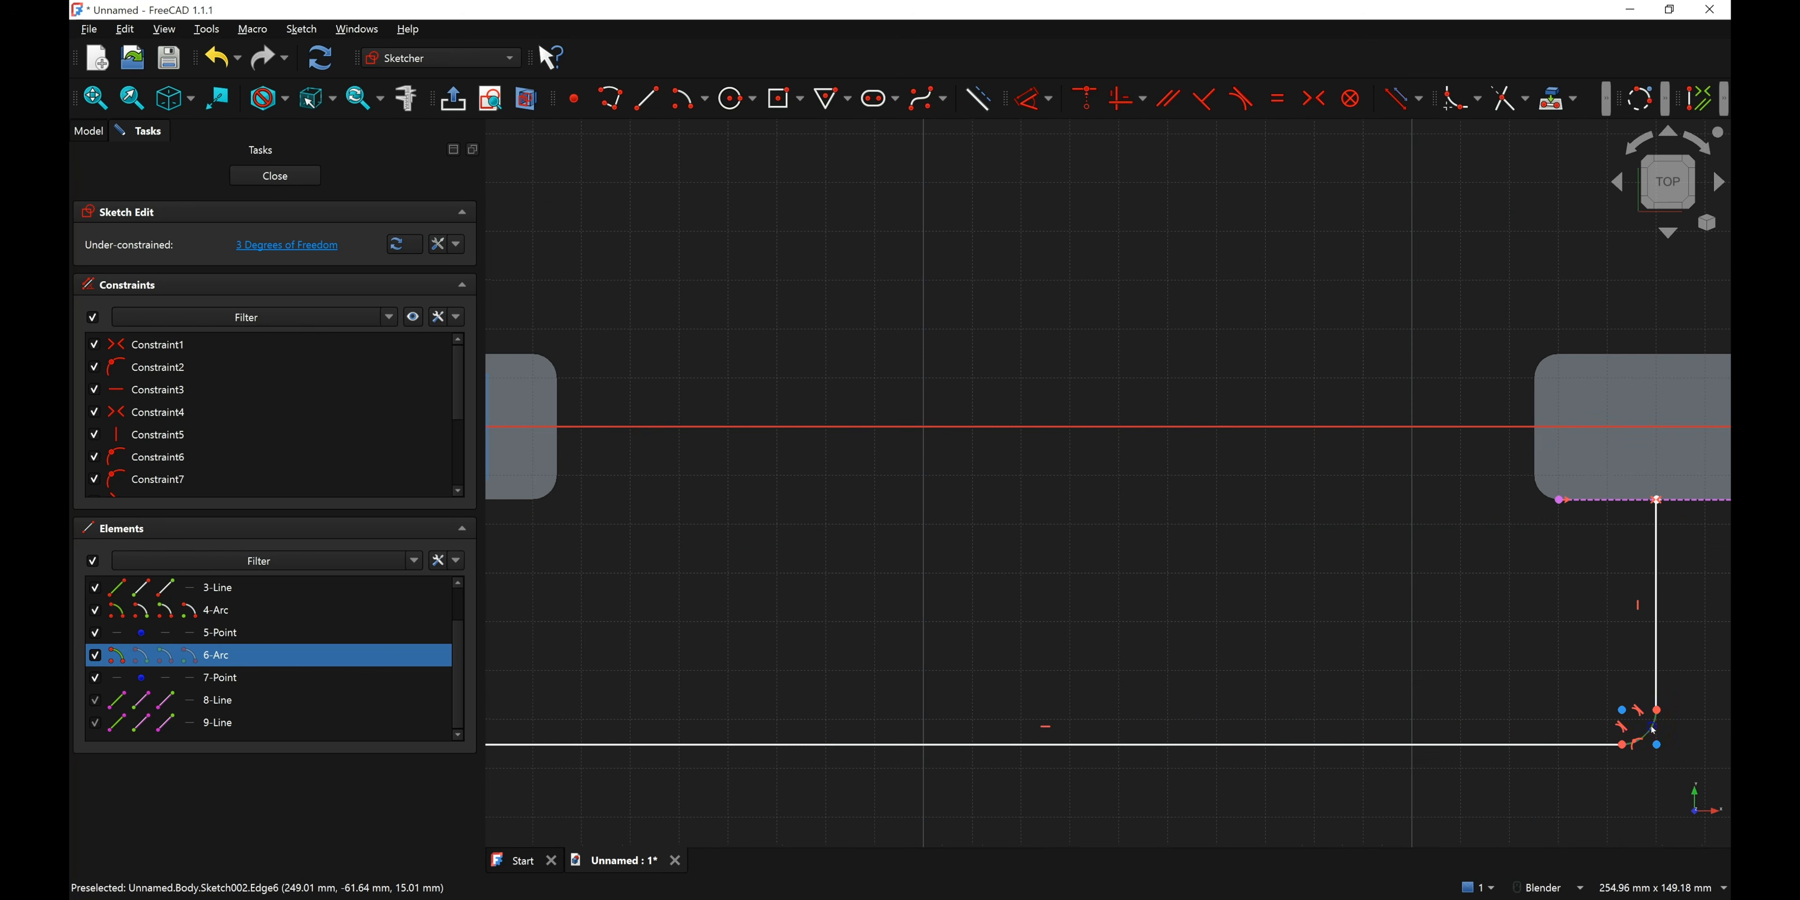
scroll(1603, 647, down, 2)
scroll(827, 707, up, 2)
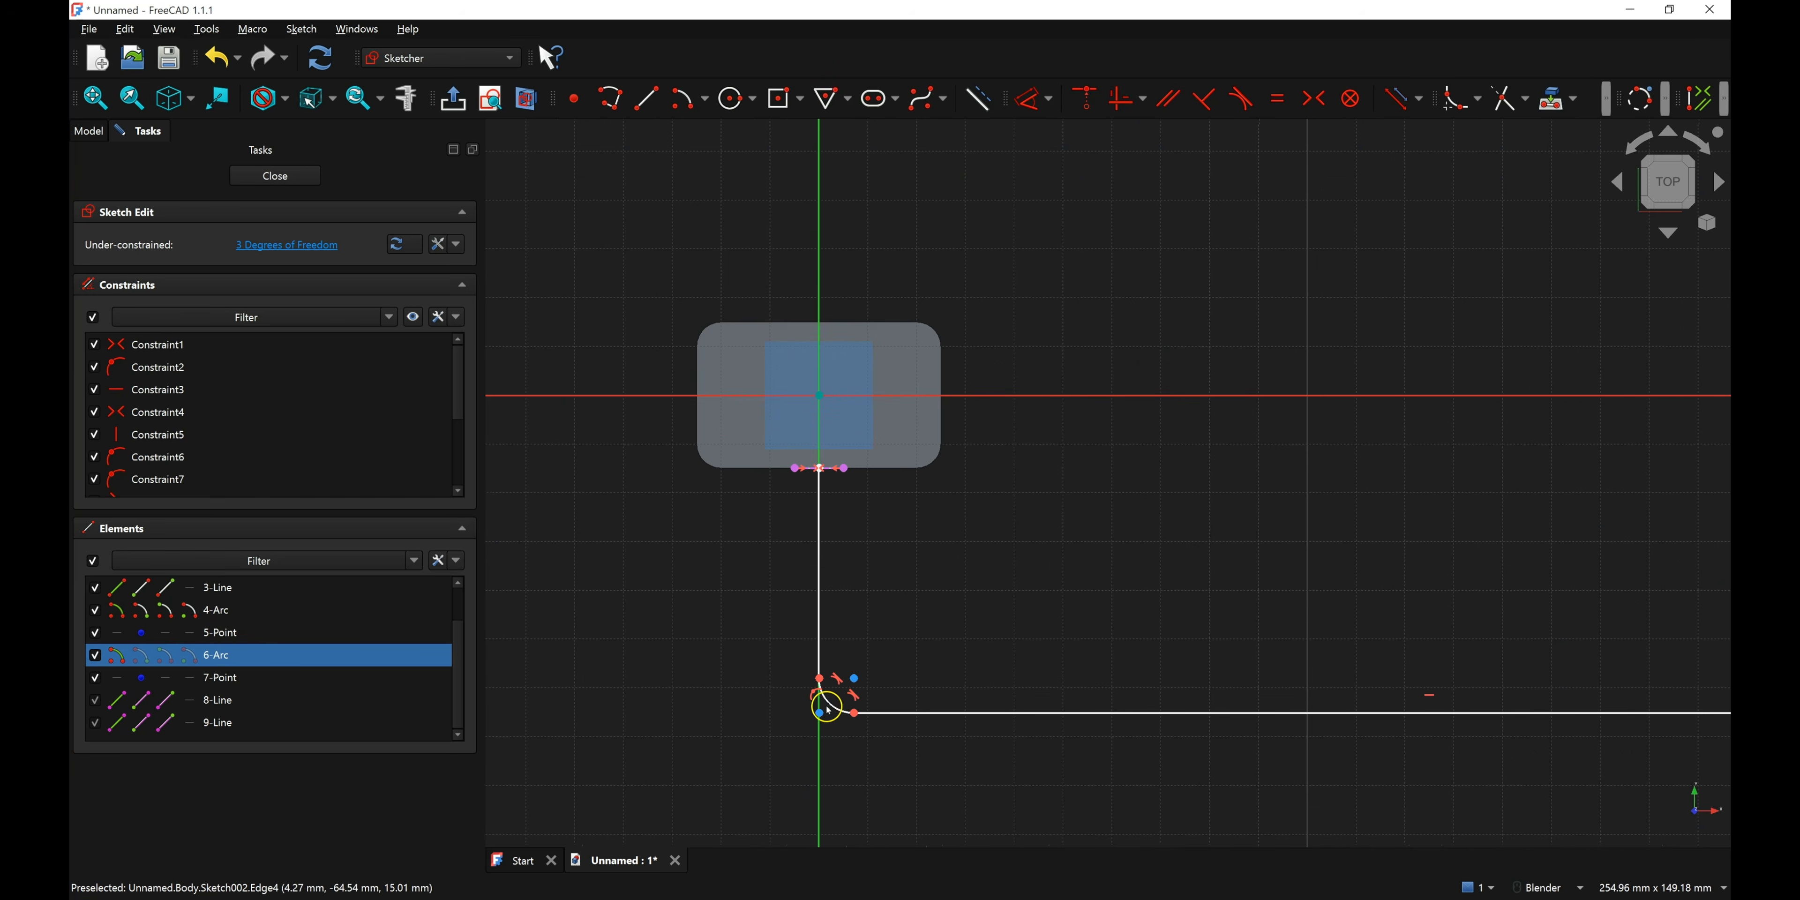
click(830, 702)
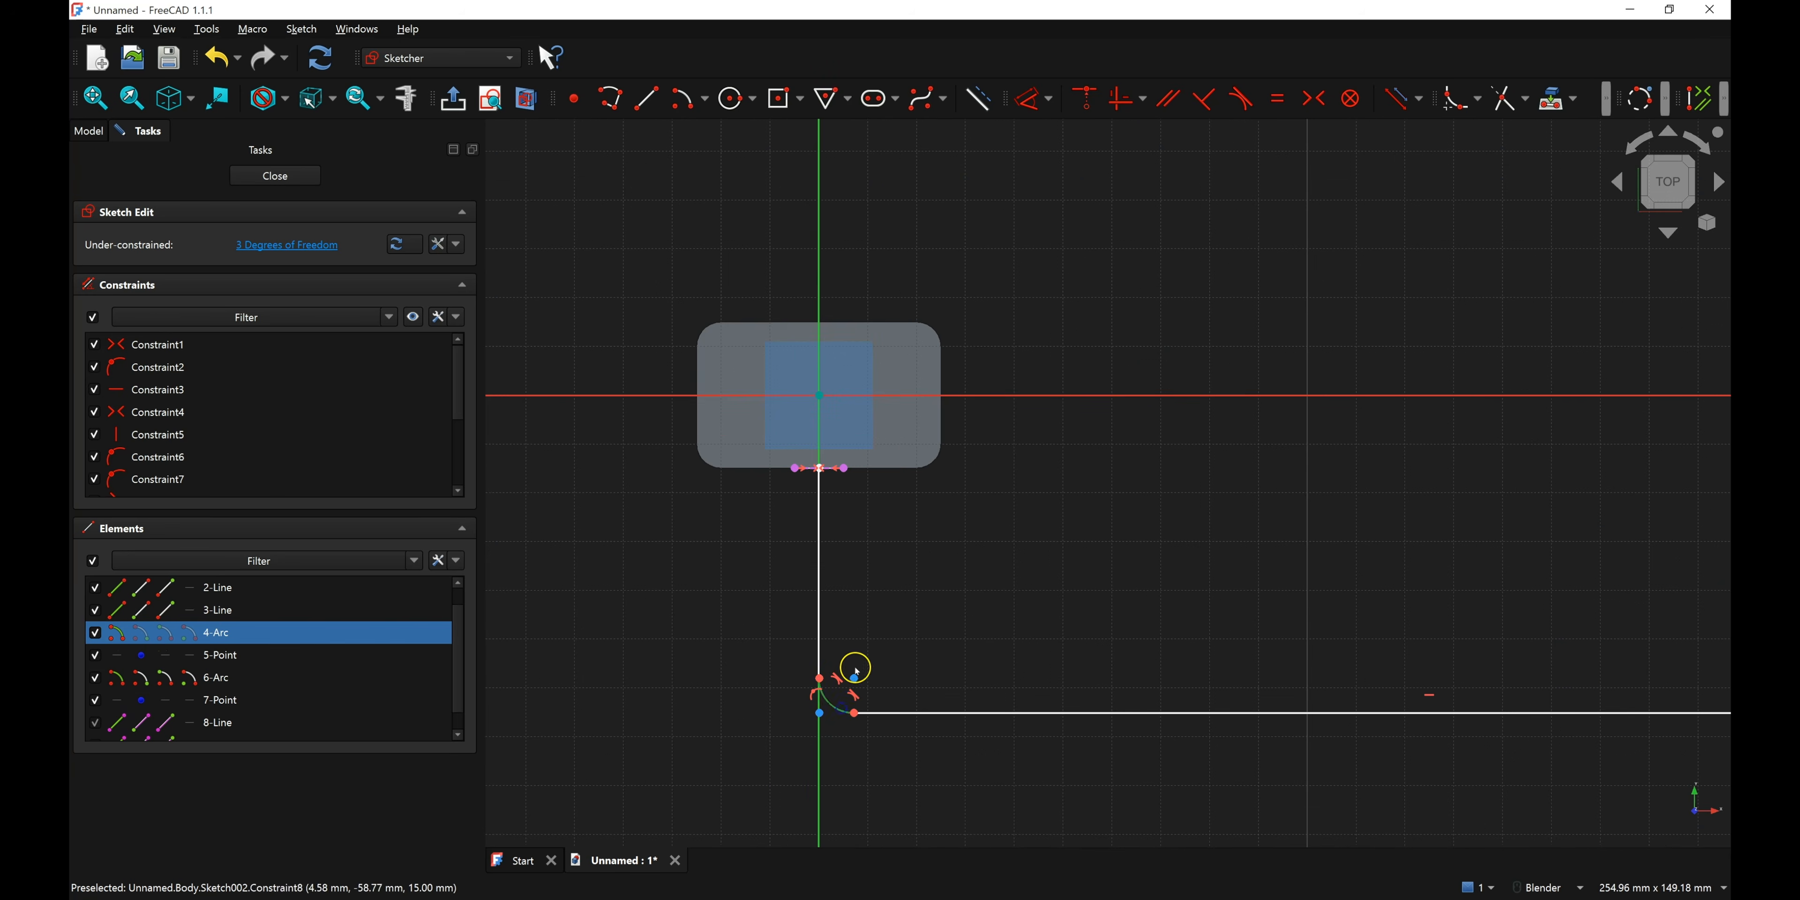
scroll(857, 672, down, 2)
scroll(1691, 695, down, 2)
scroll(1687, 695, up, 2)
scroll(1590, 684, up, 3)
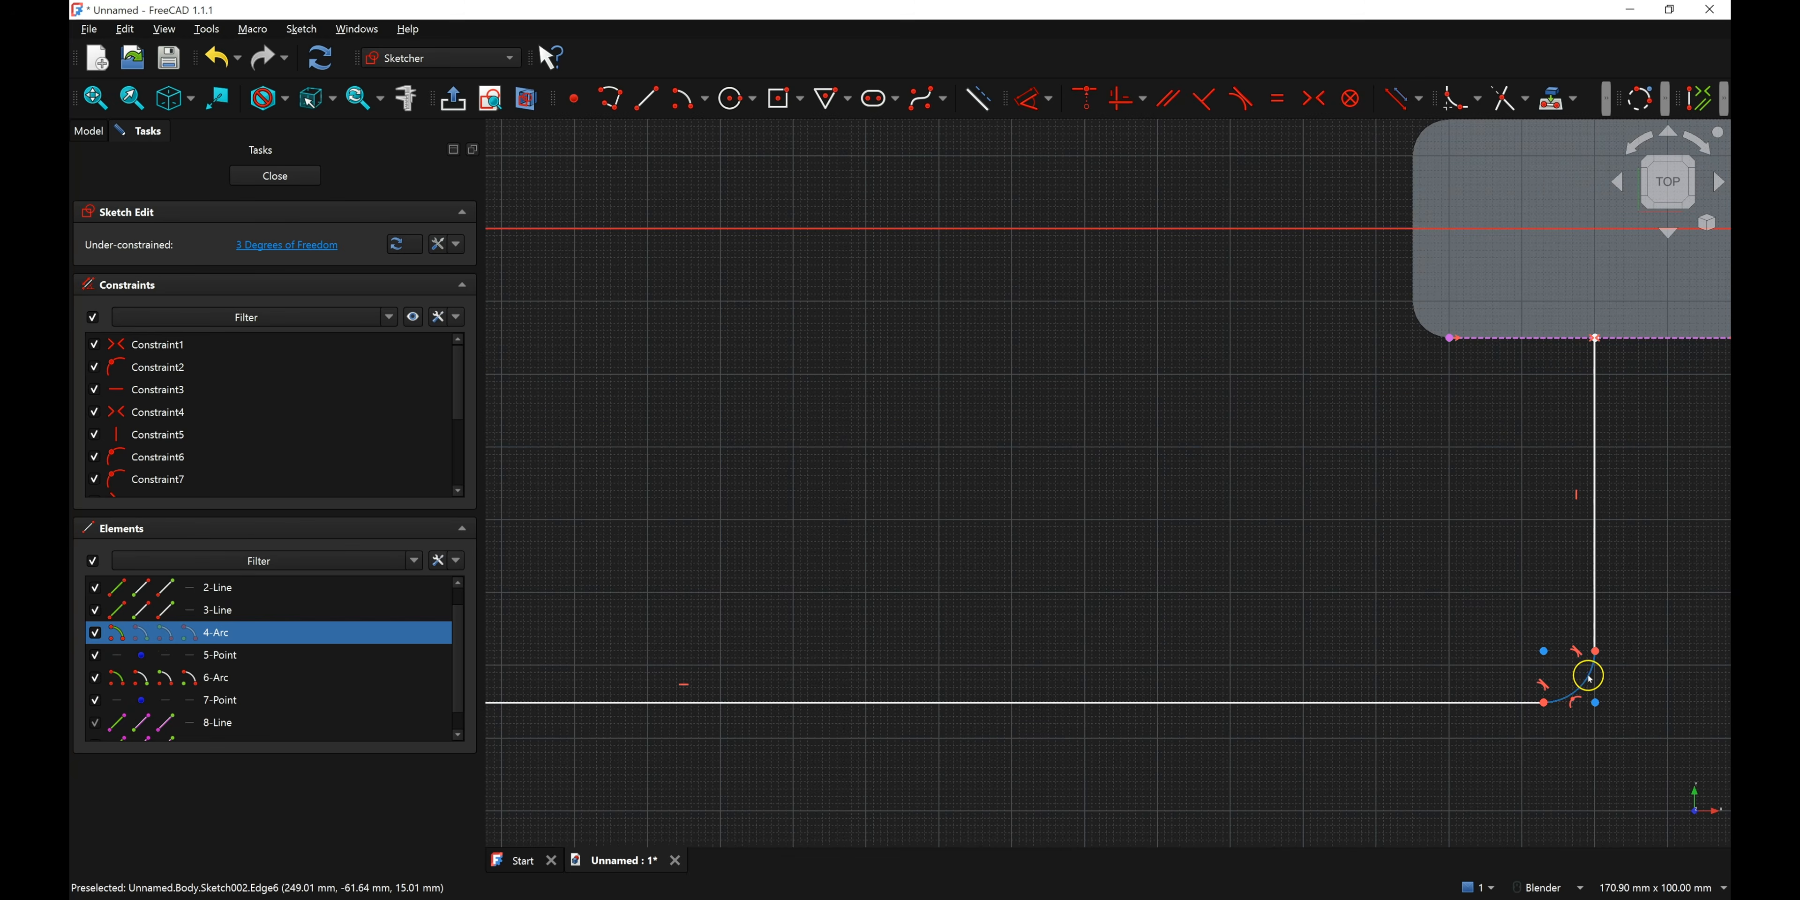
click(1590, 679)
scroll(1415, 619, down, 3)
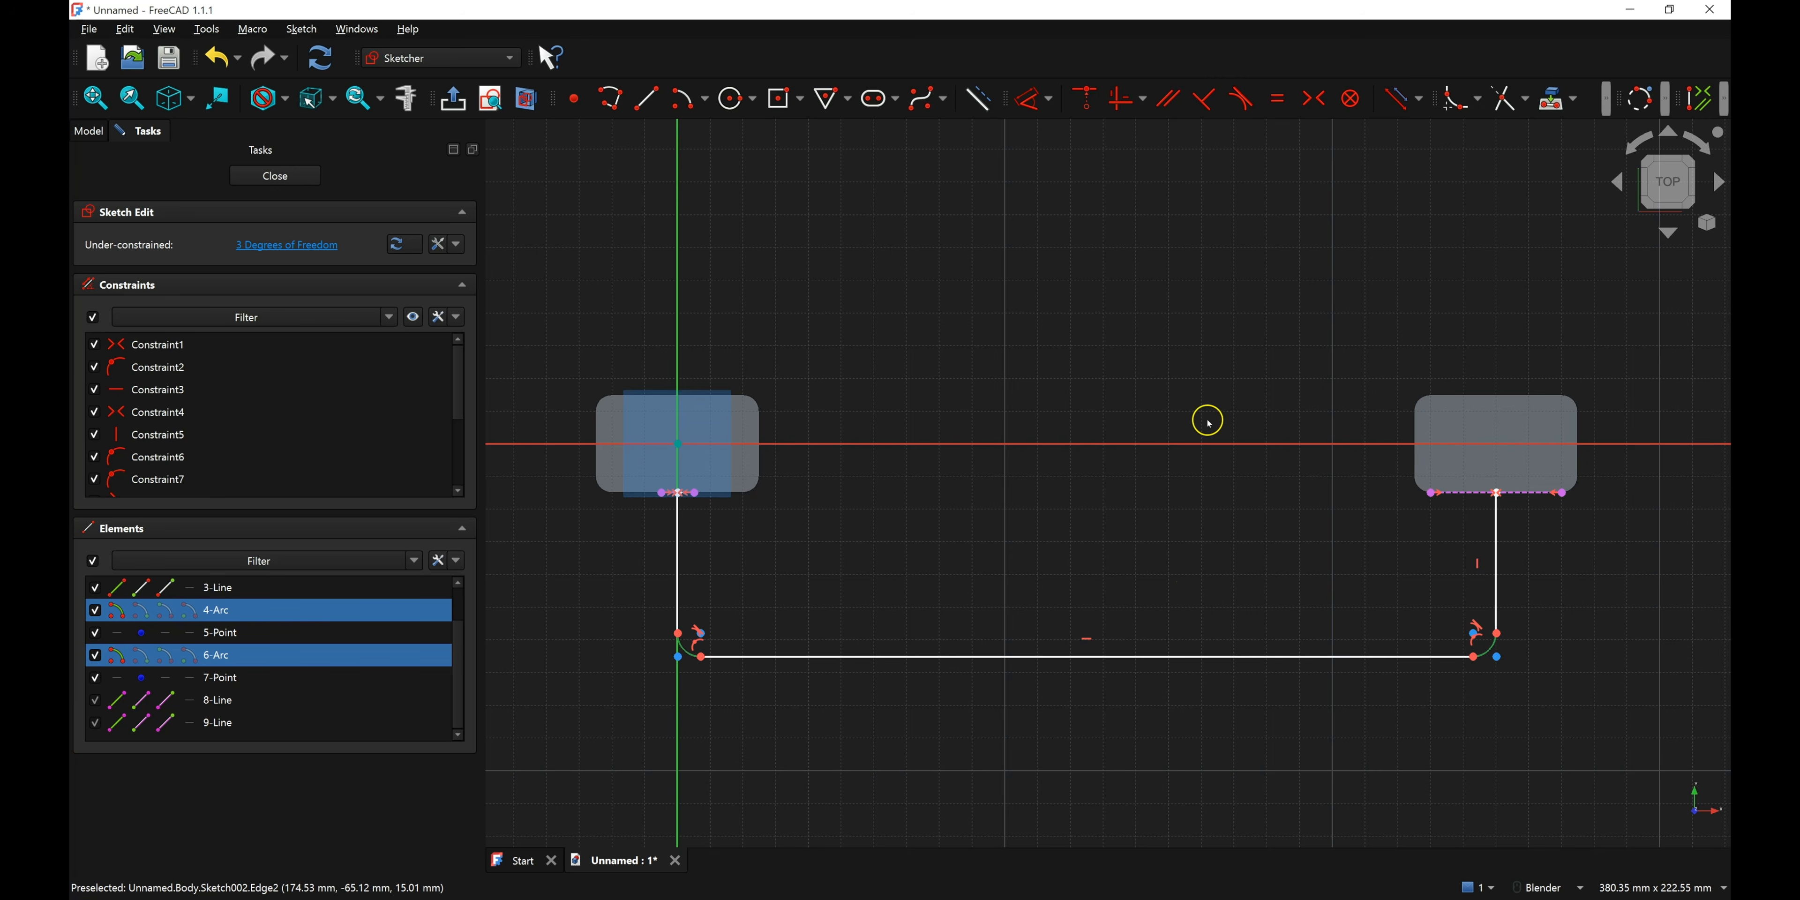
click(1280, 98)
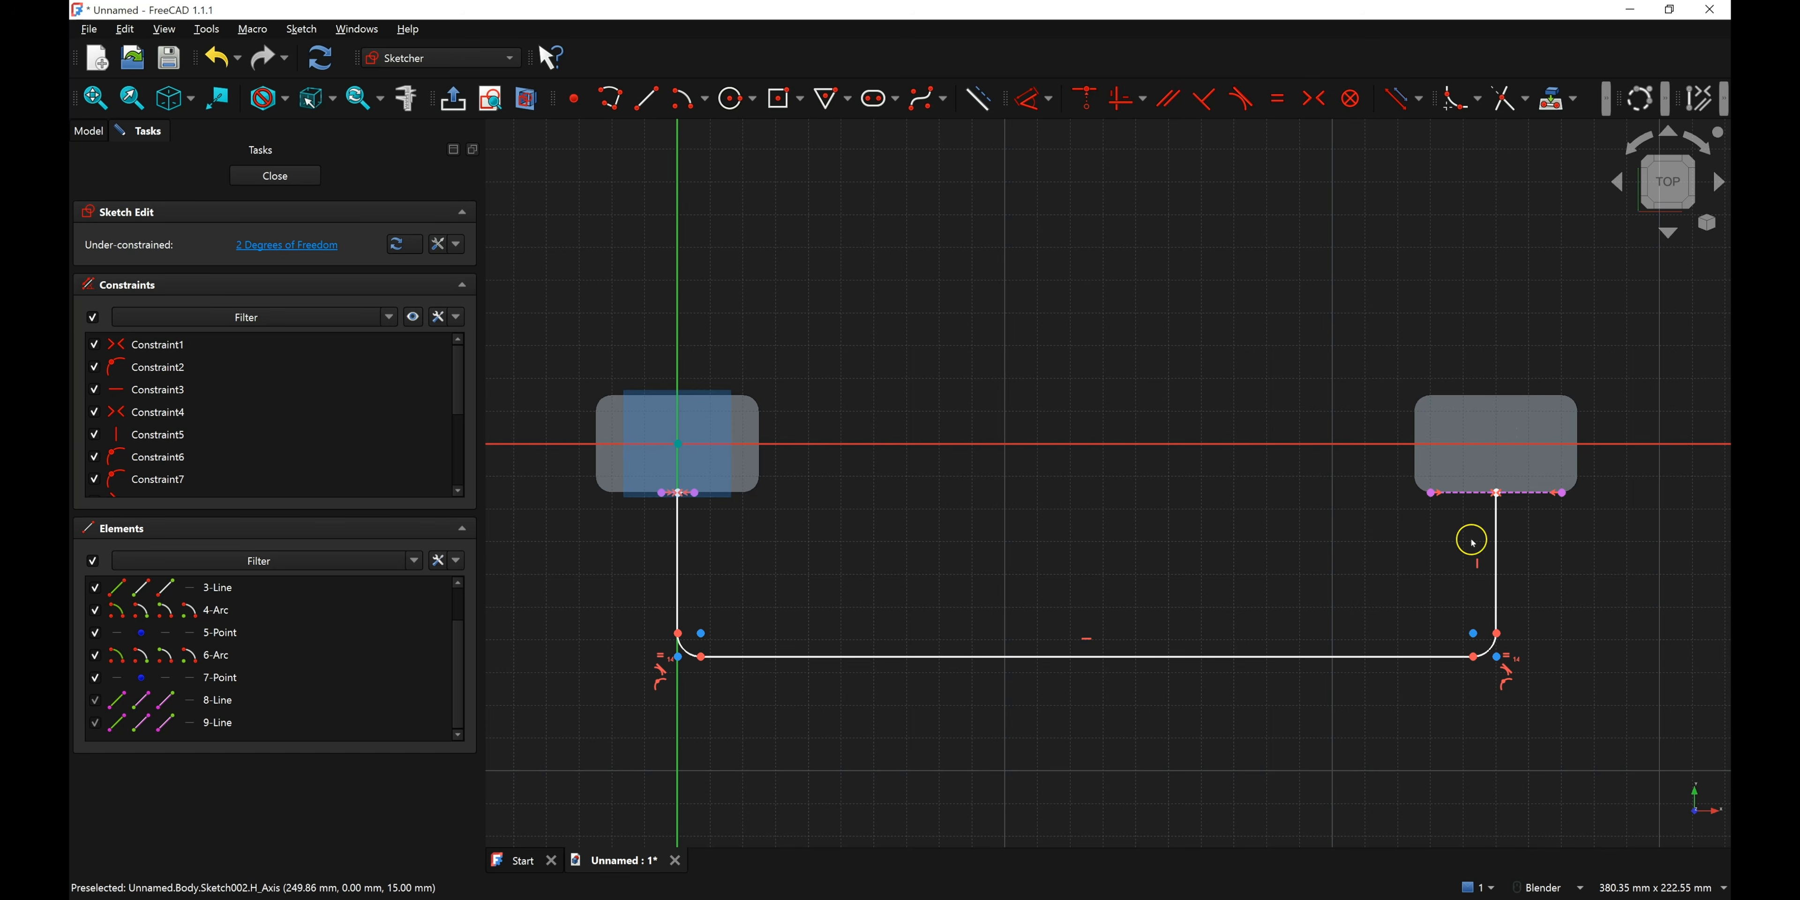
- Dimension the fillet arc nearest the second post with a radius of 10 mm
click(1486, 654)
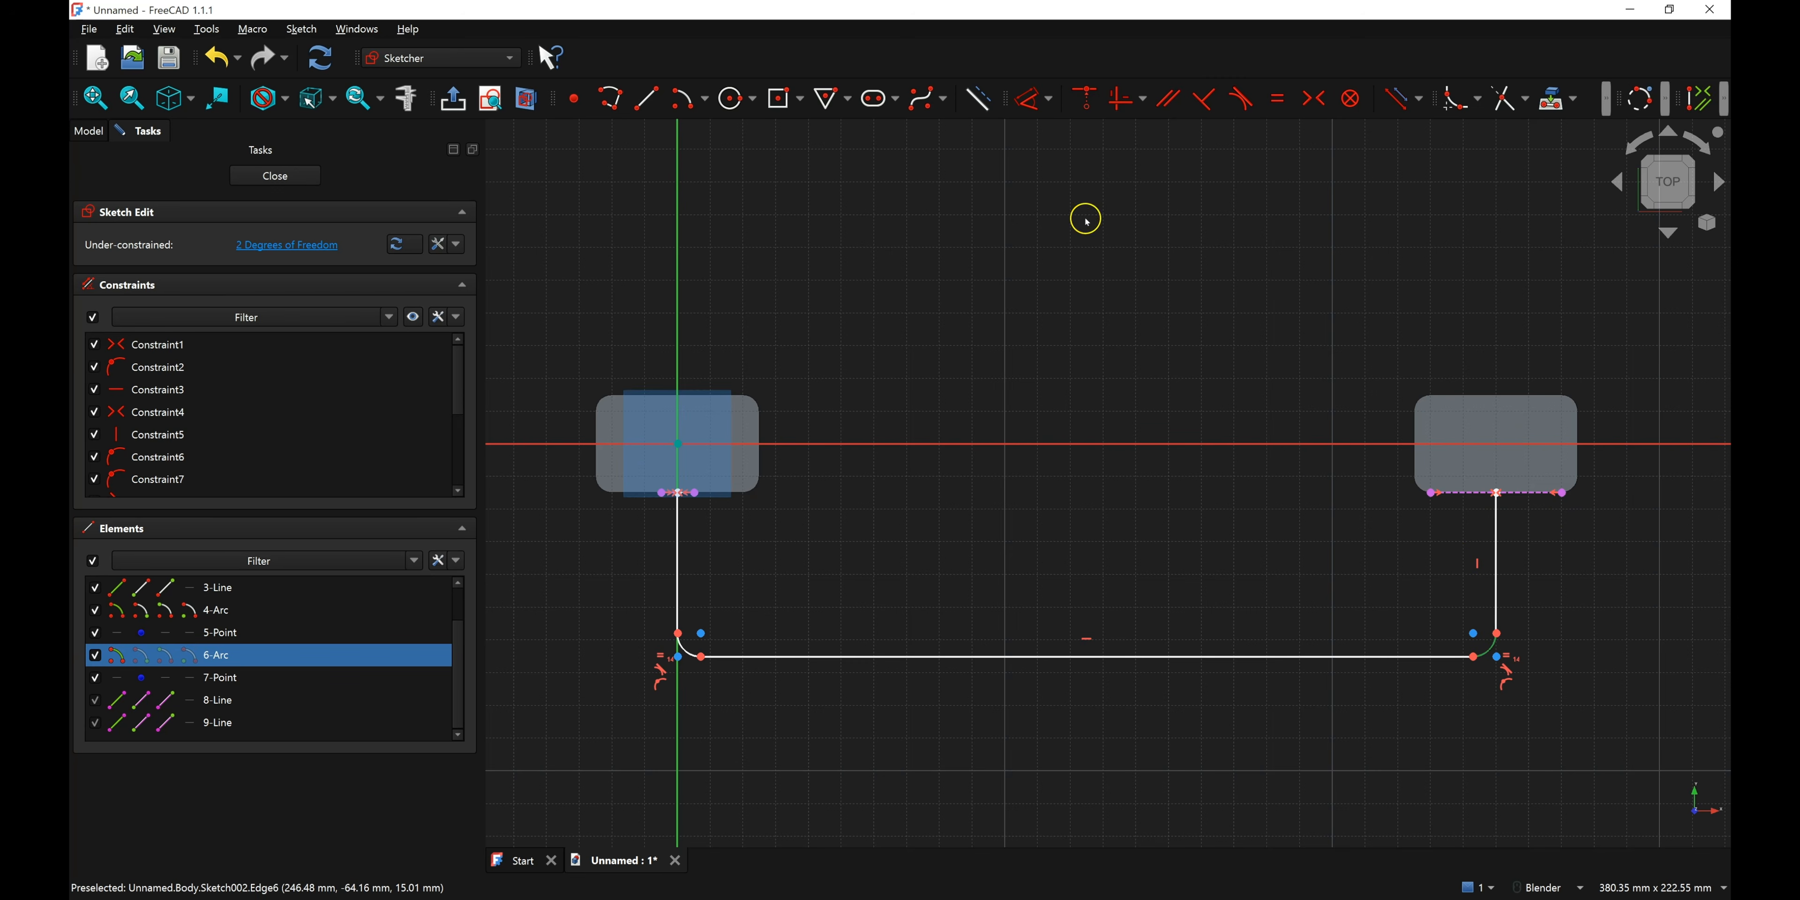
click(1024, 105)
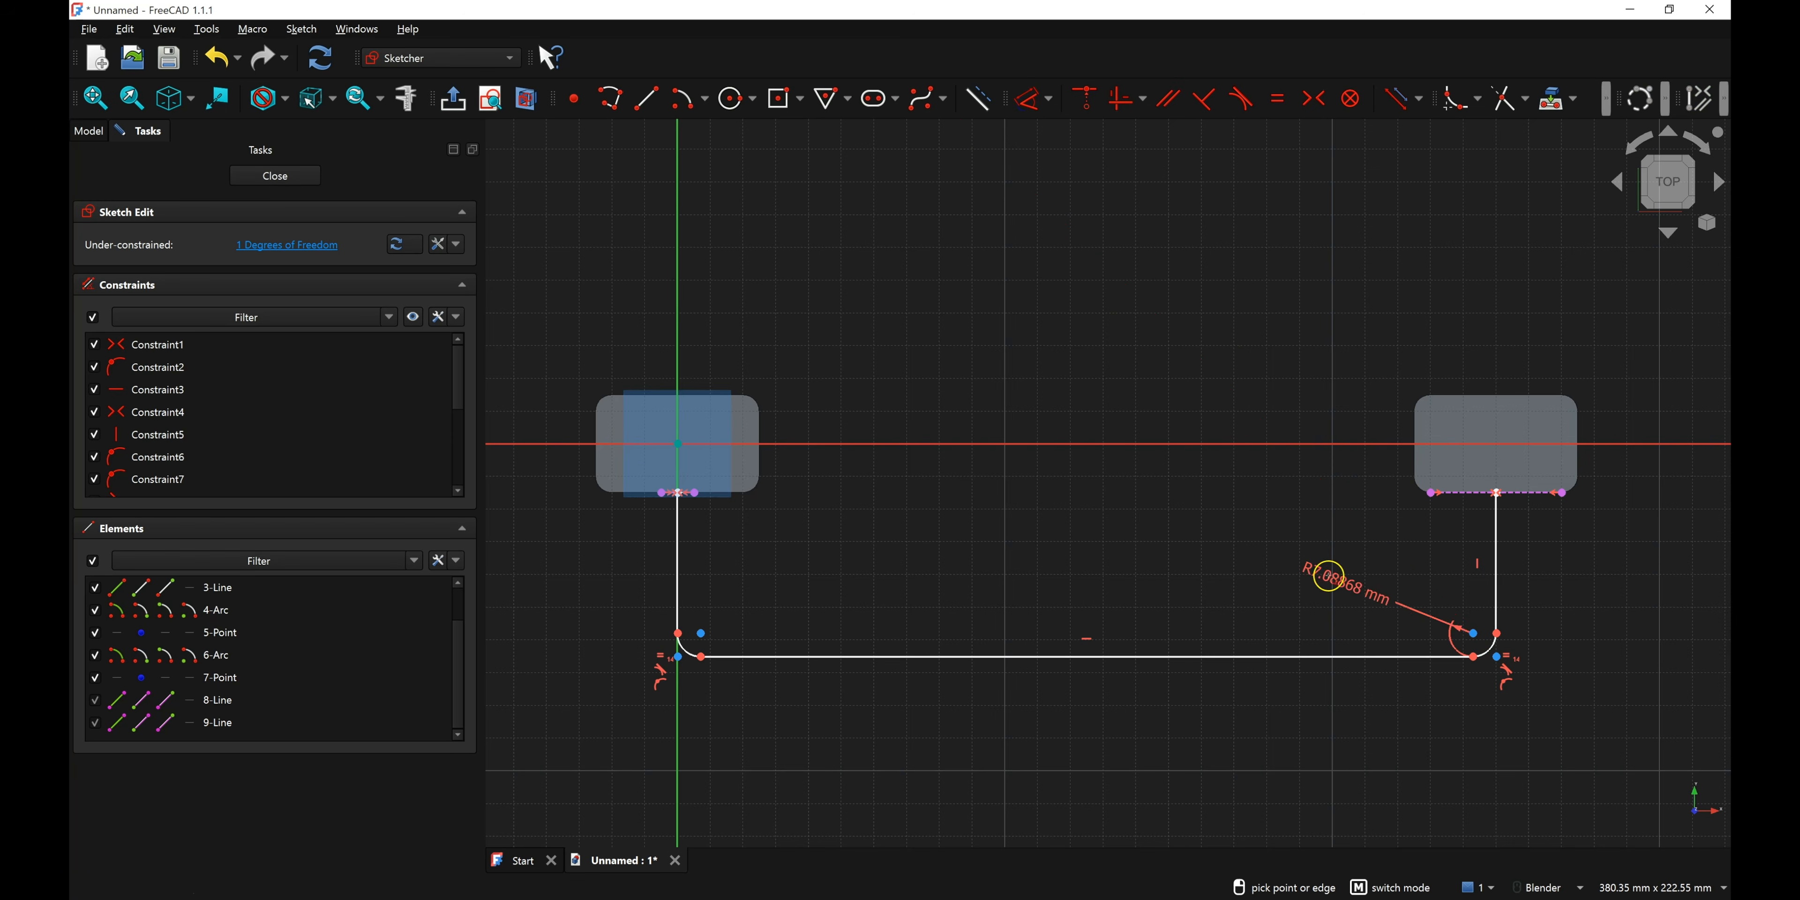
click(1330, 572)
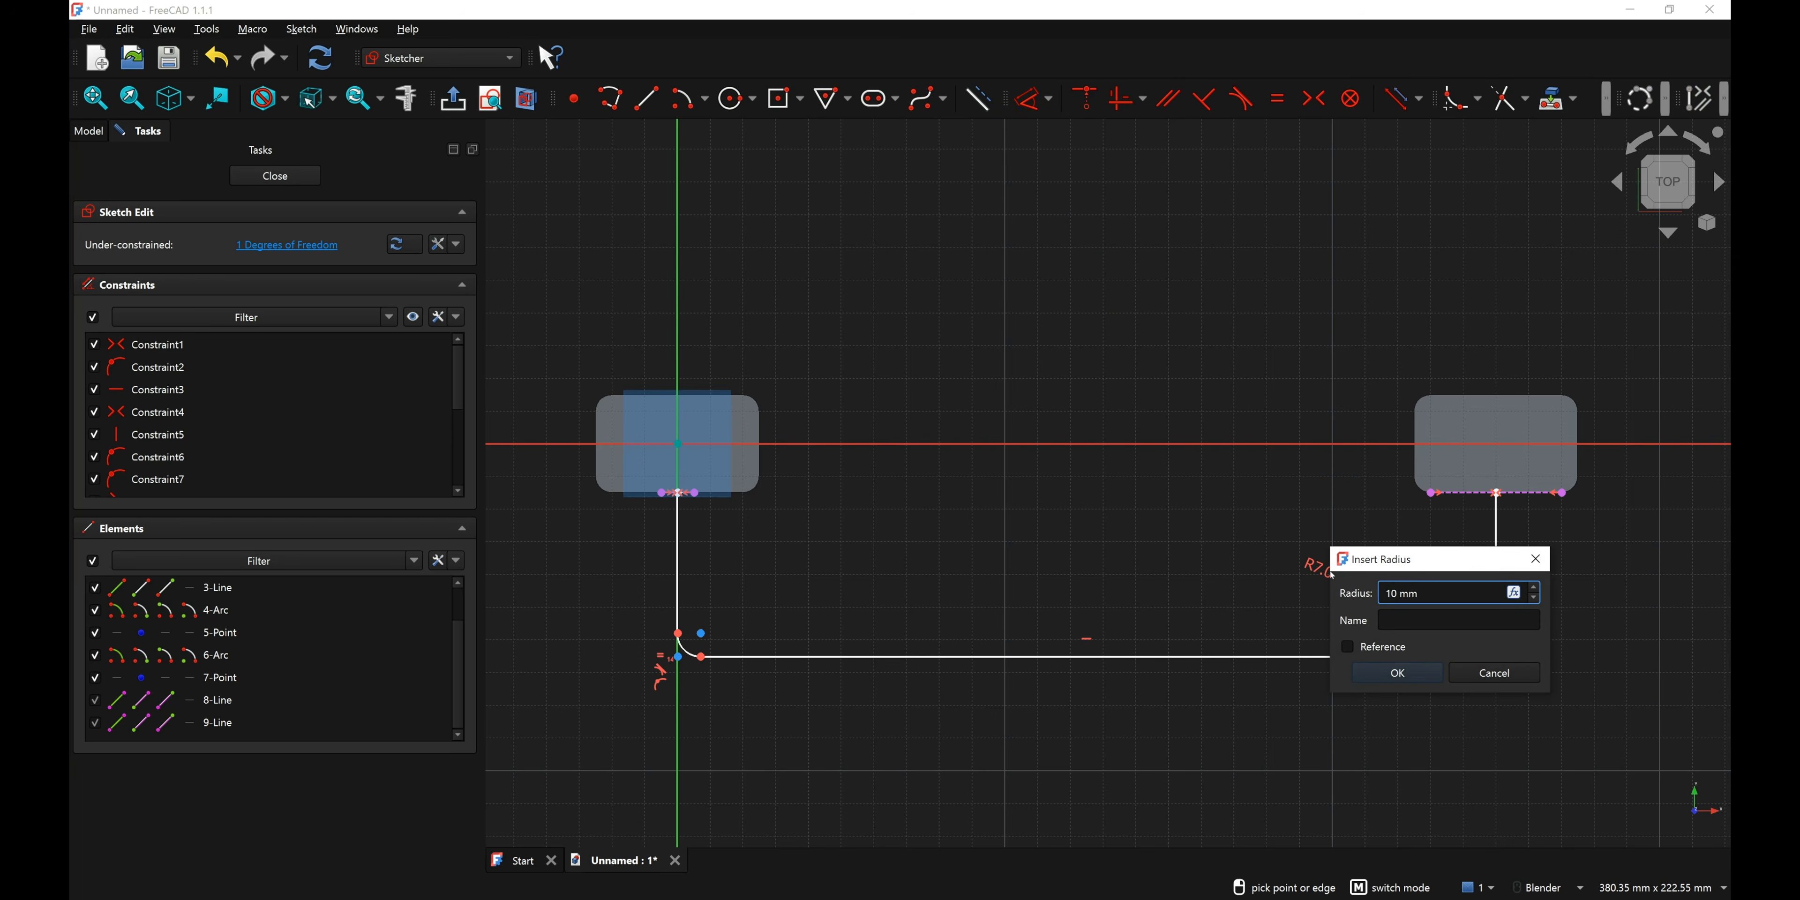
key(Return)
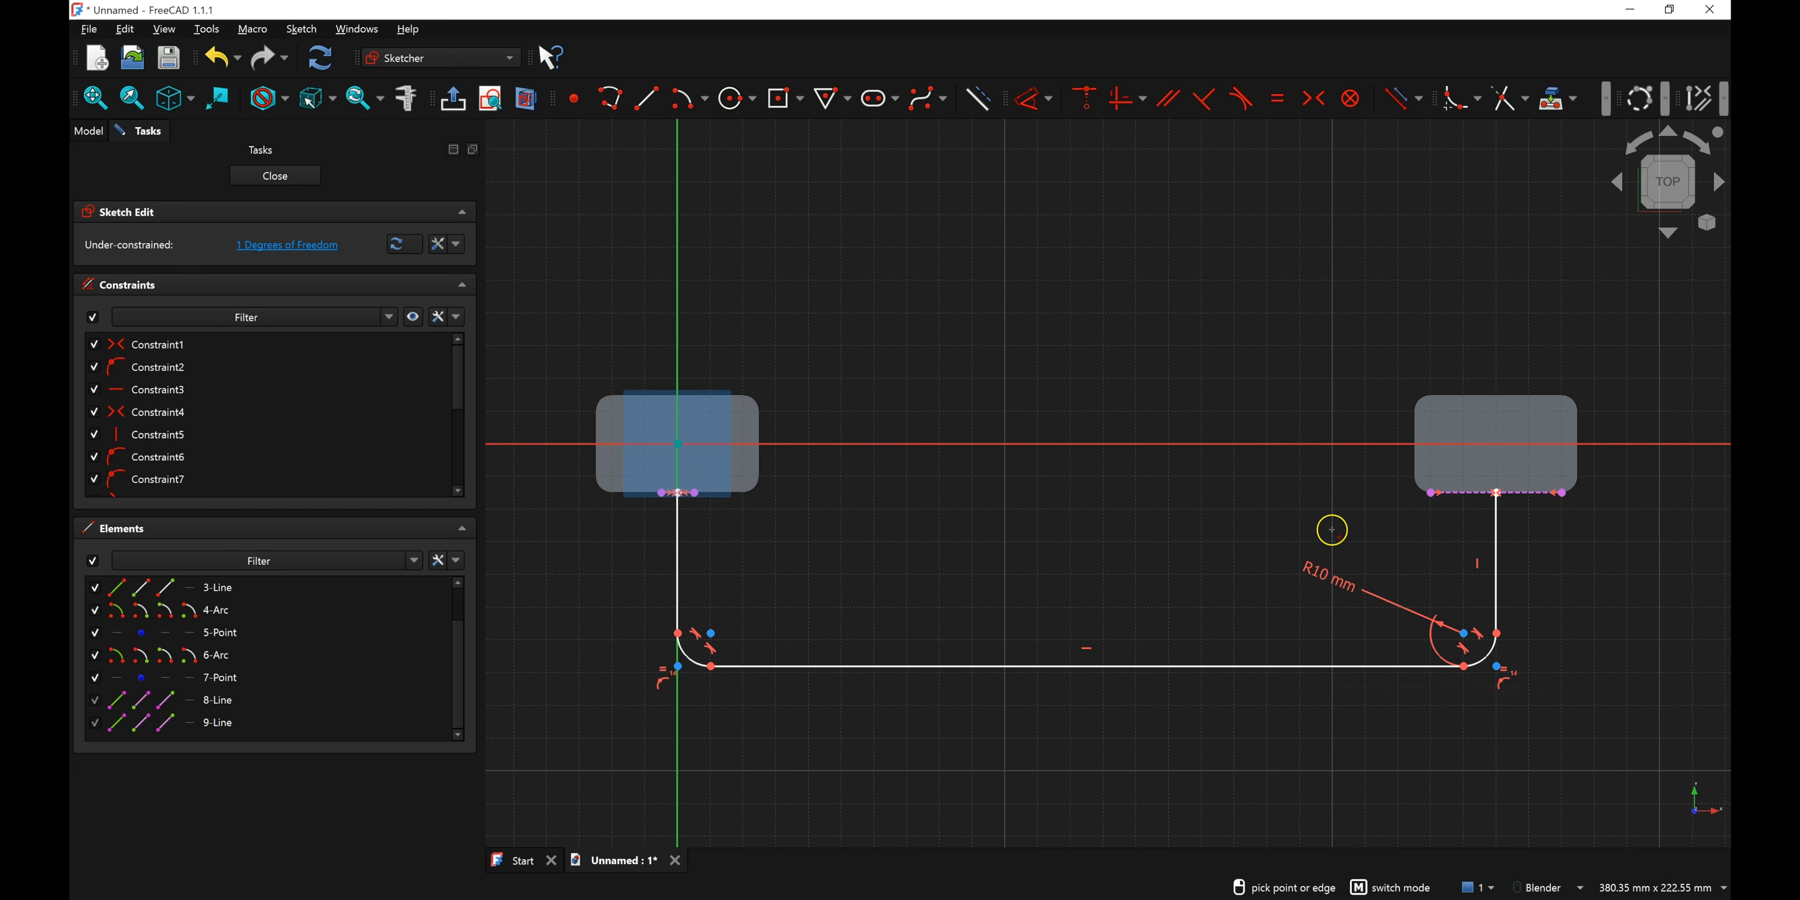
- Dimension the vertical line at the second post to 10 mm and finish the rung path sketch
click(1496, 569)
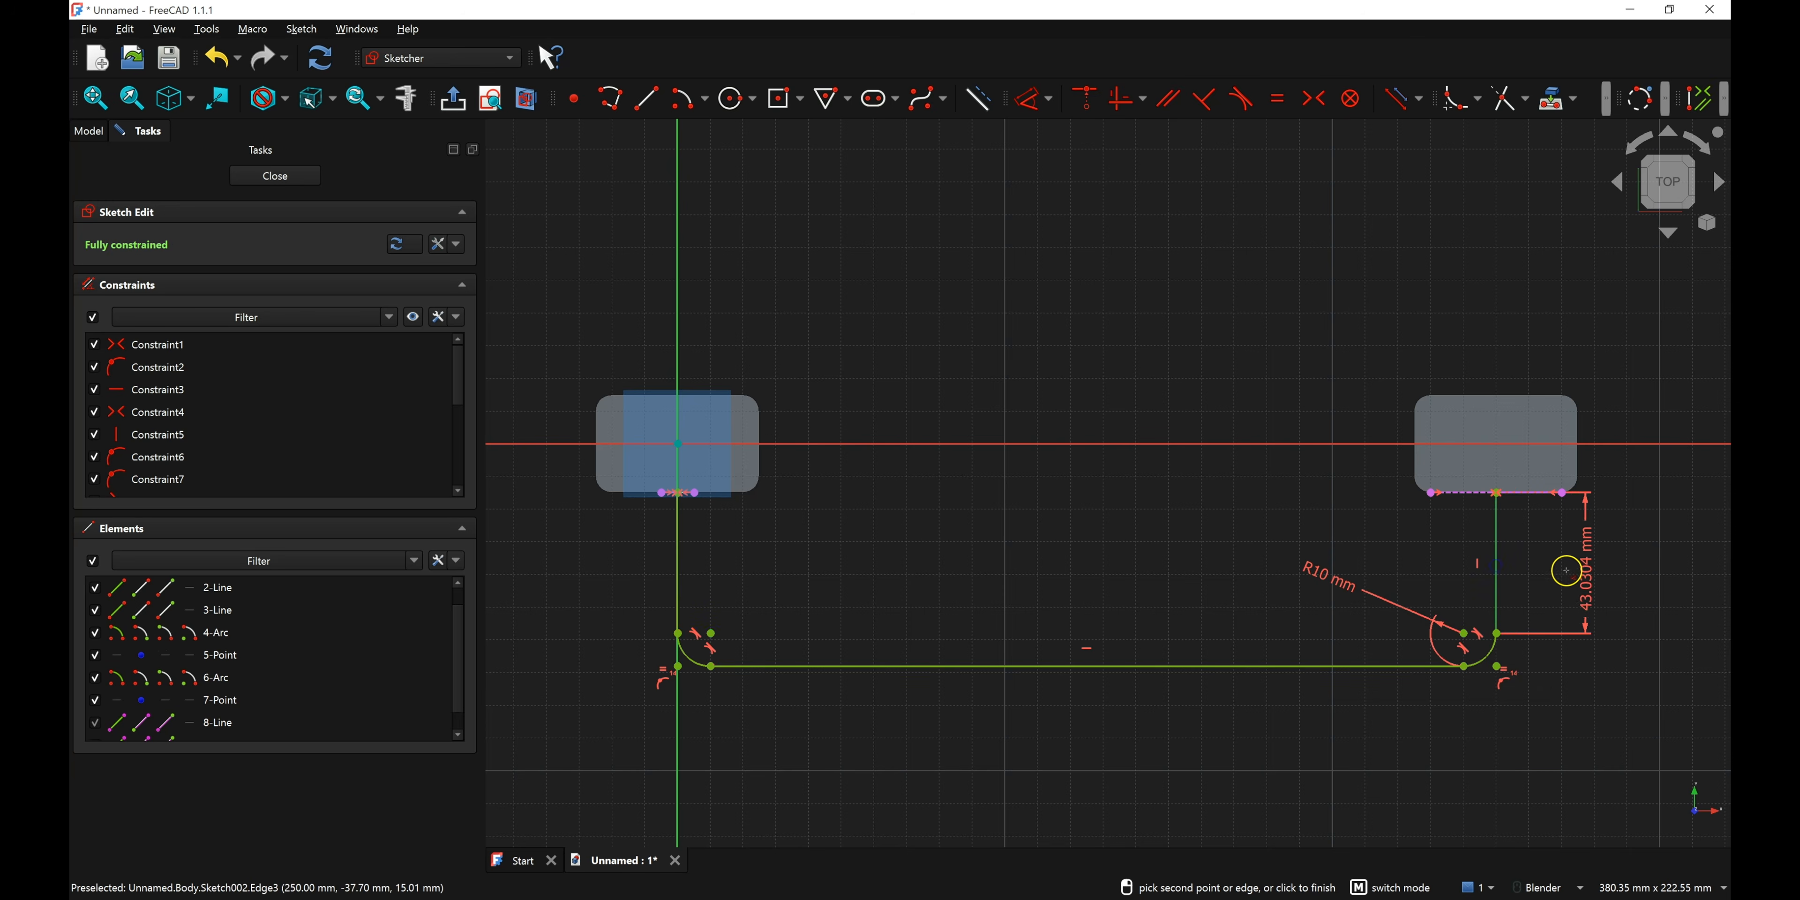
click(1548, 573)
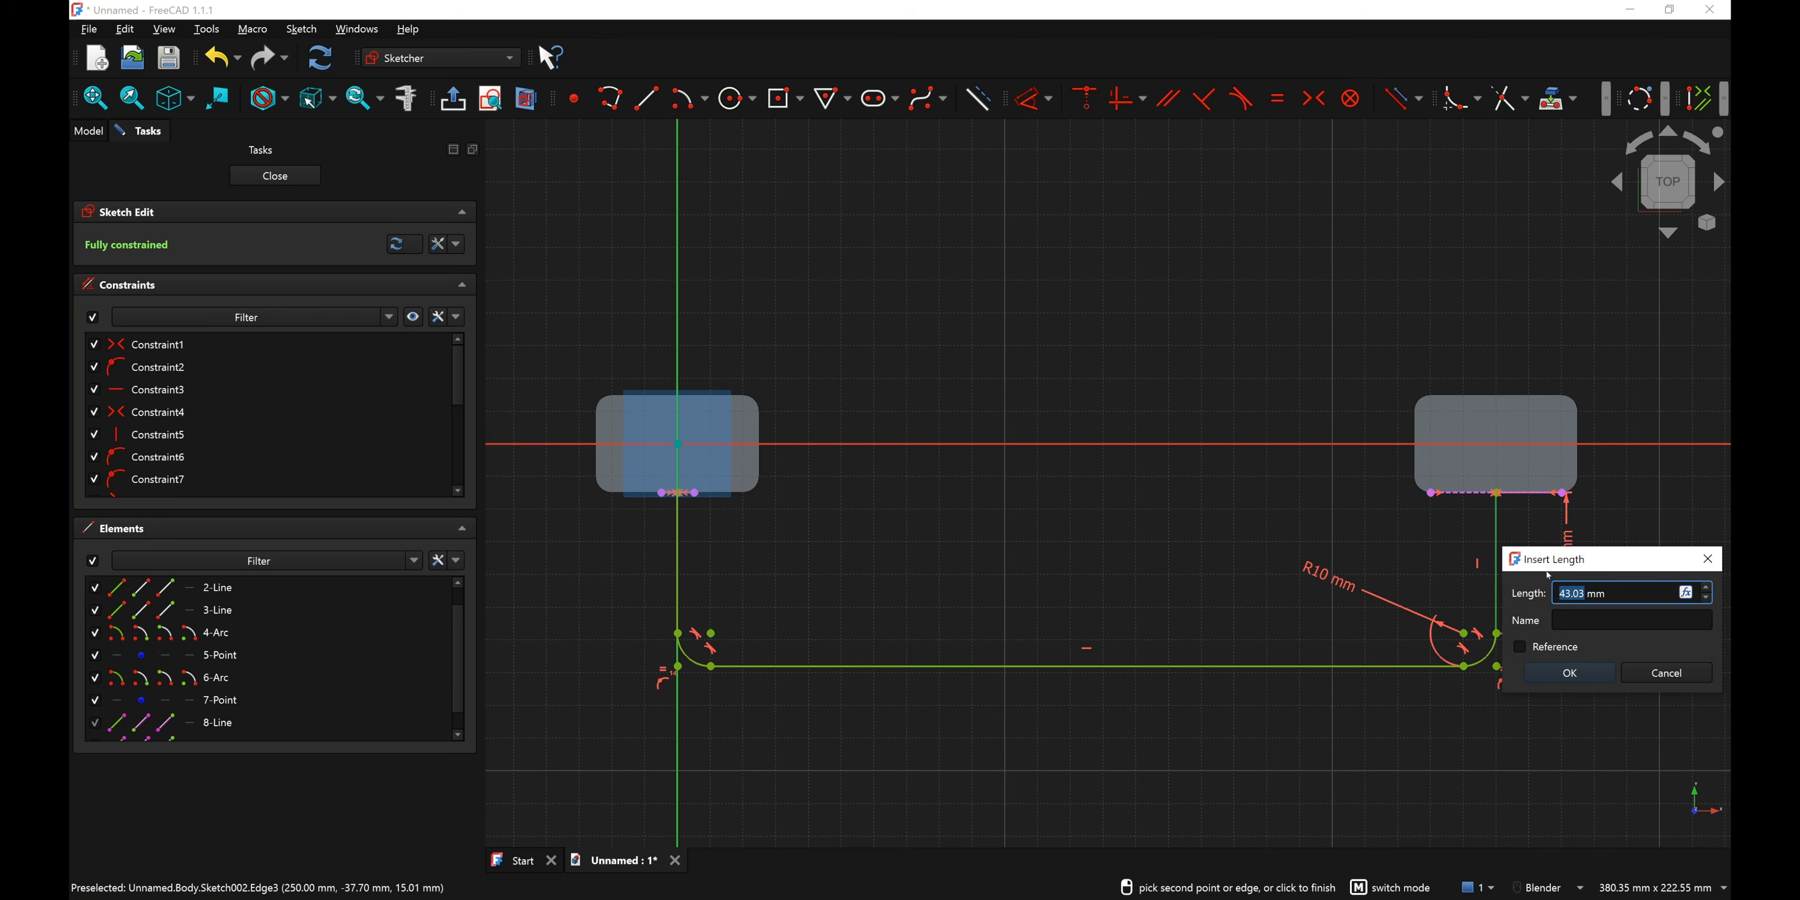
key(Return)
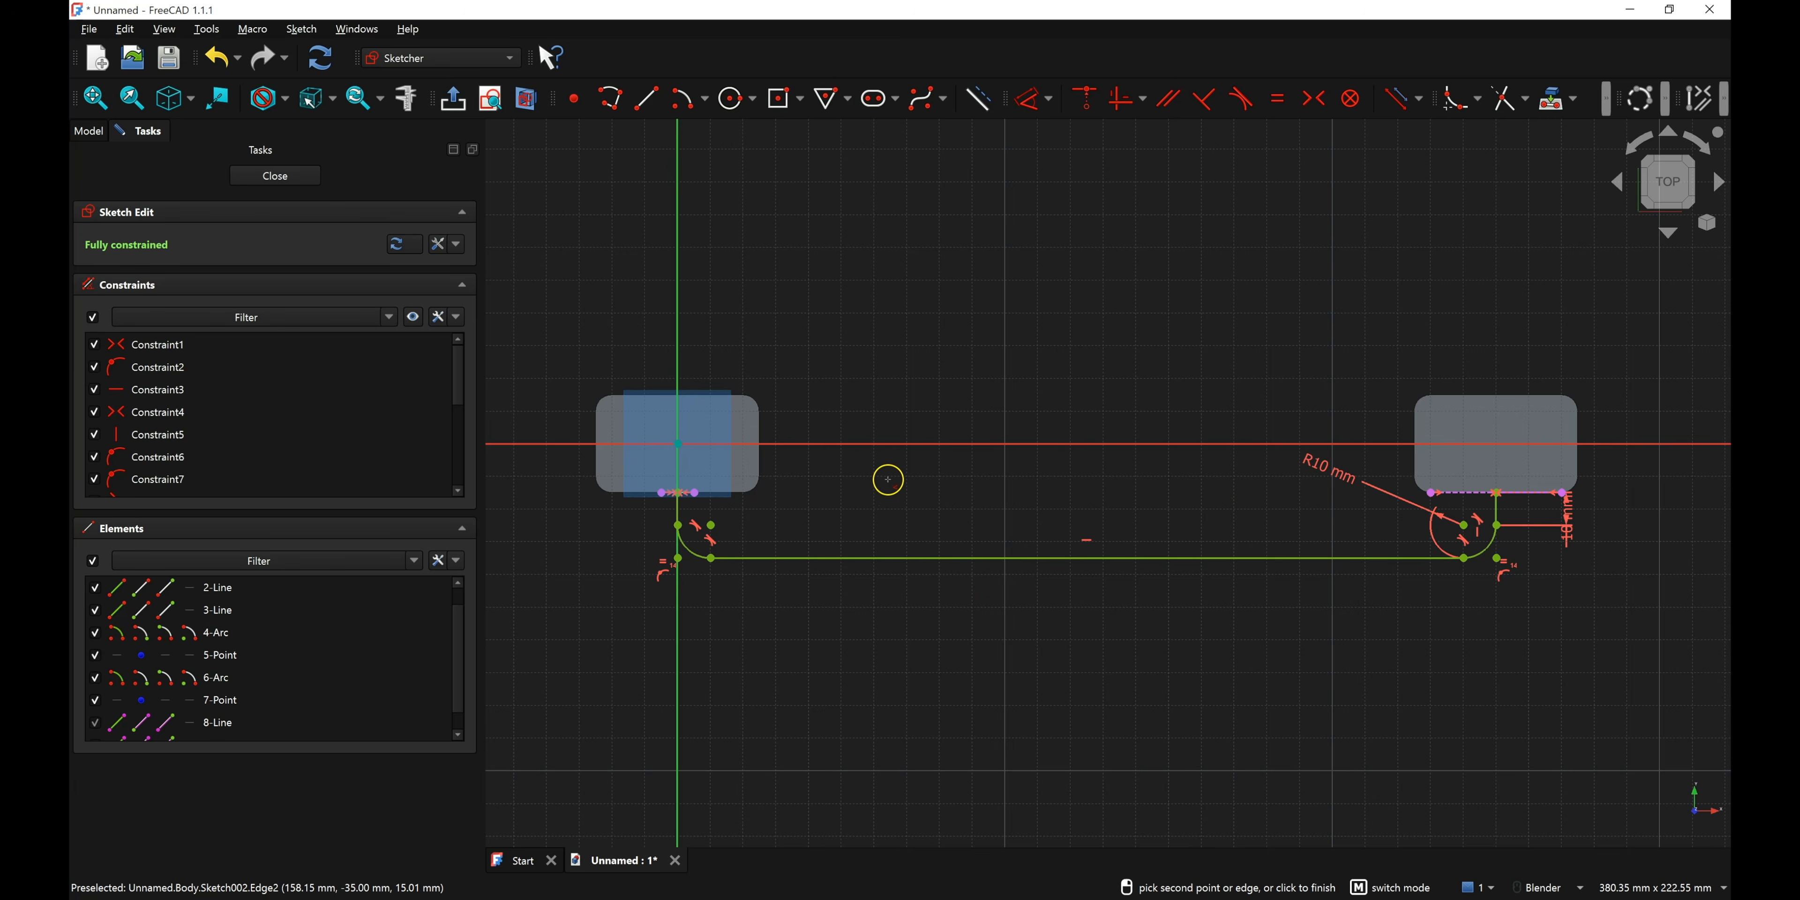
scroll(1376, 503, up, 3)
scroll(1125, 554, down, 3)
scroll(711, 566, up, 2)
scroll(687, 566, down, 1)
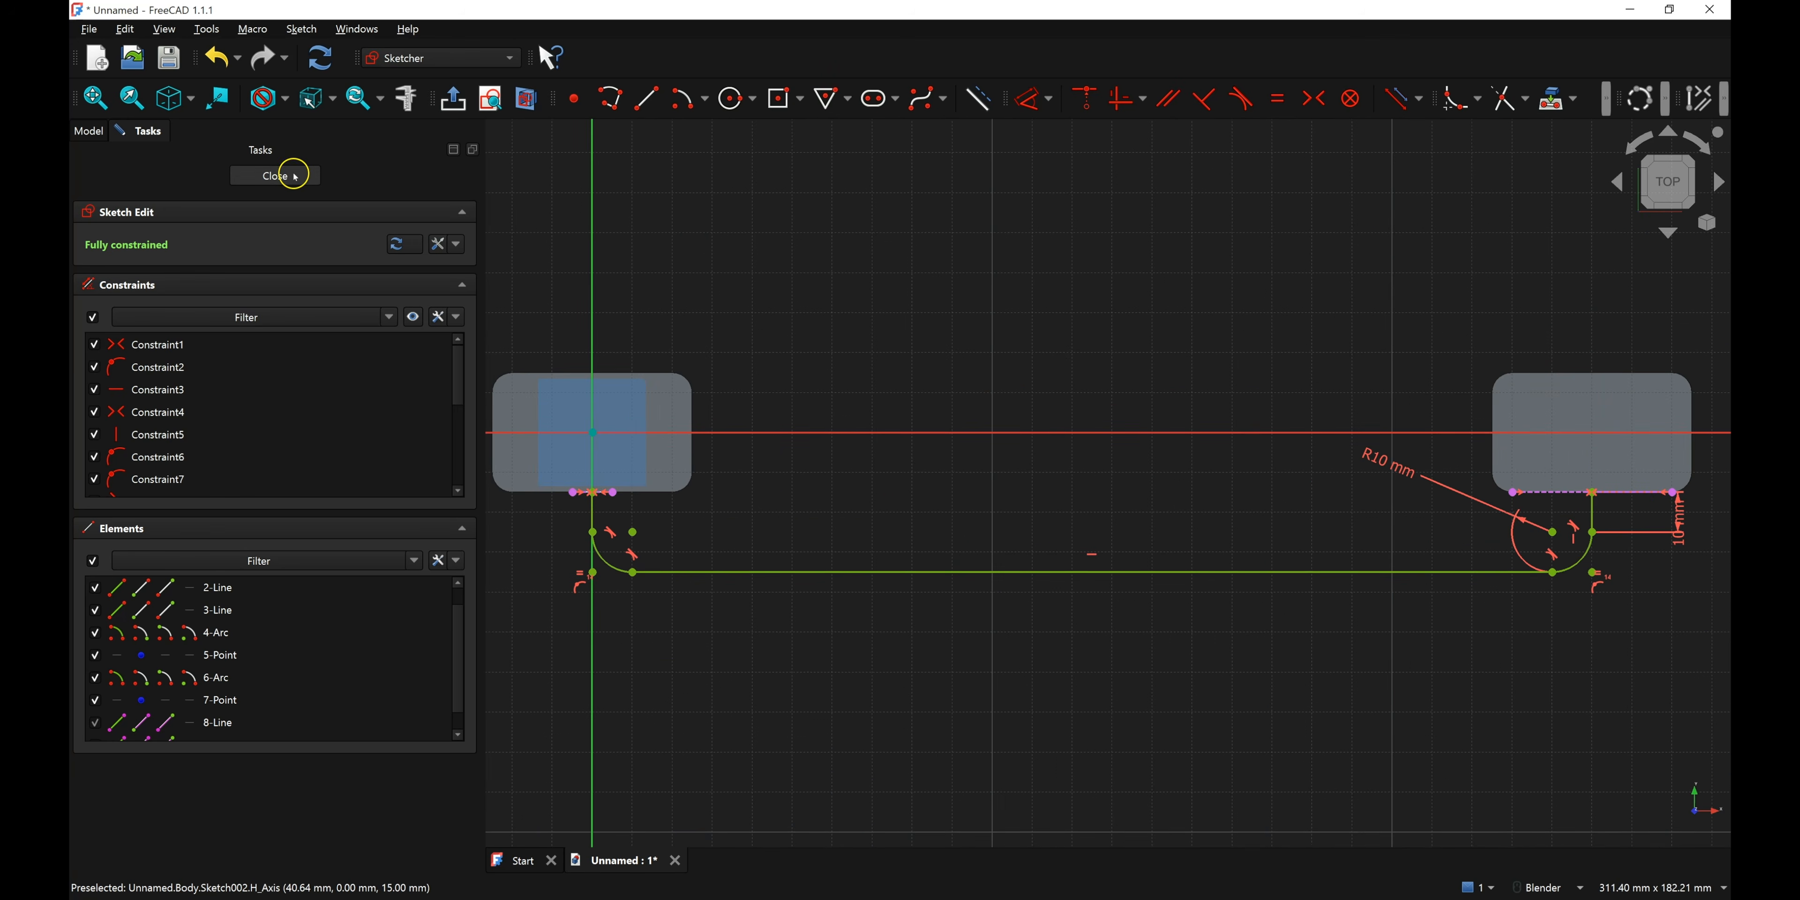
click(320, 178)
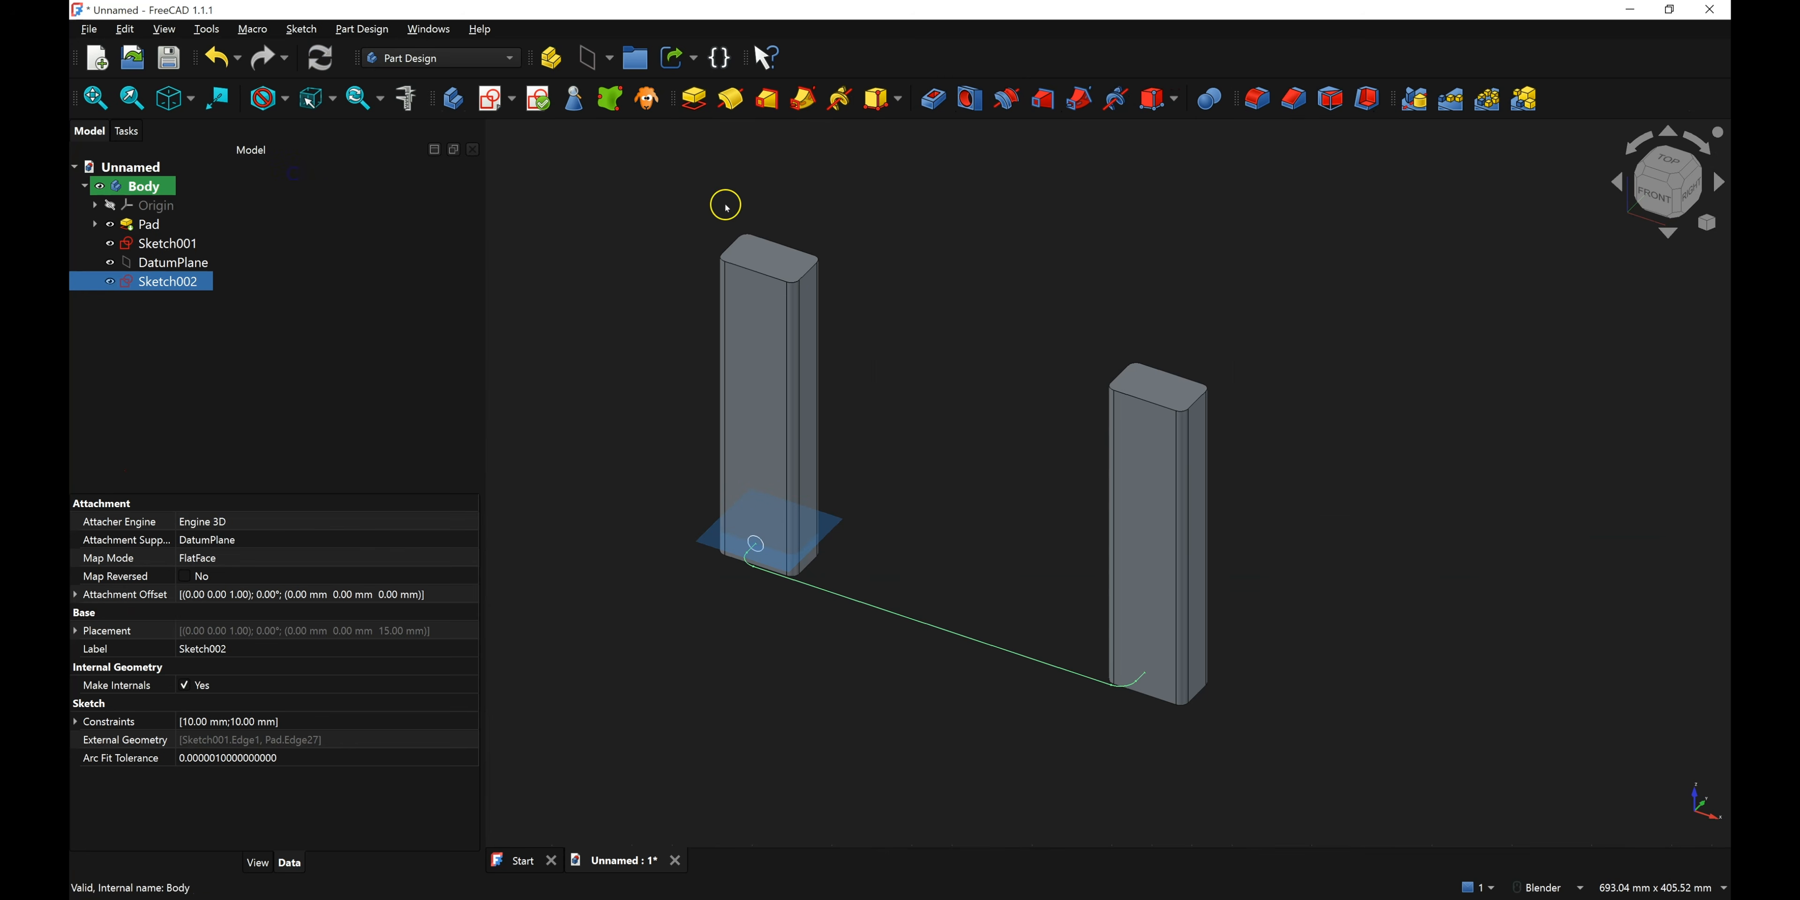
- Sweep the circle sketch along the rung path as an additive pipe, and hide the datum plane
click(192, 244)
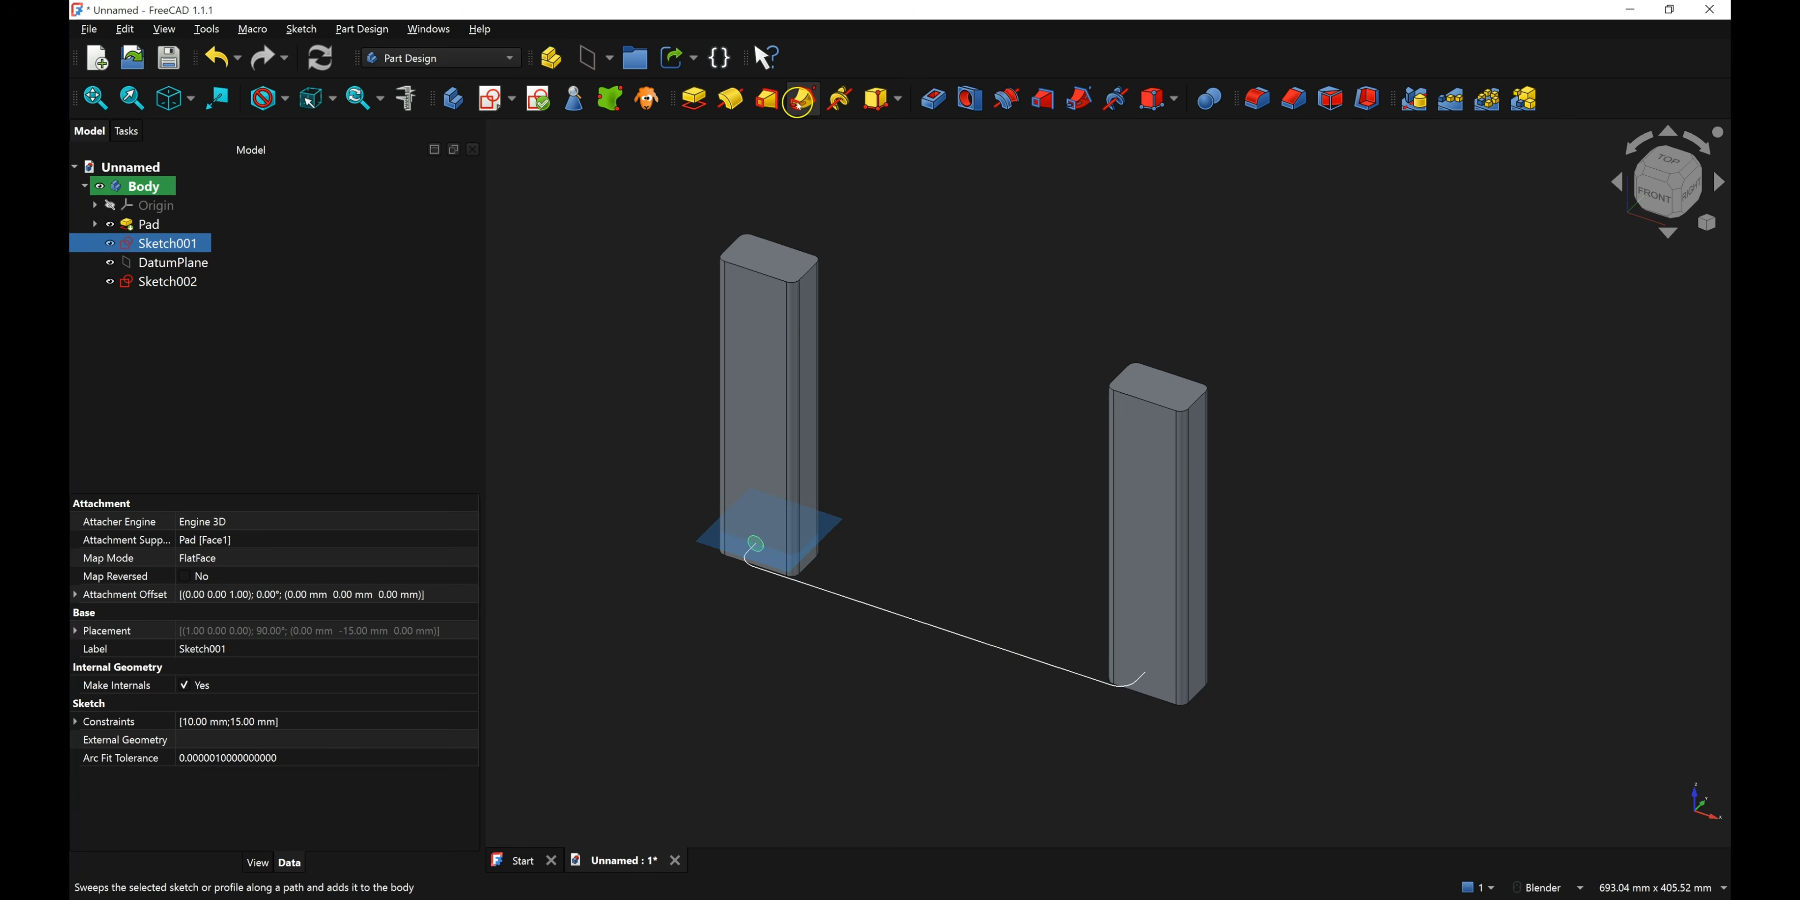
click(804, 104)
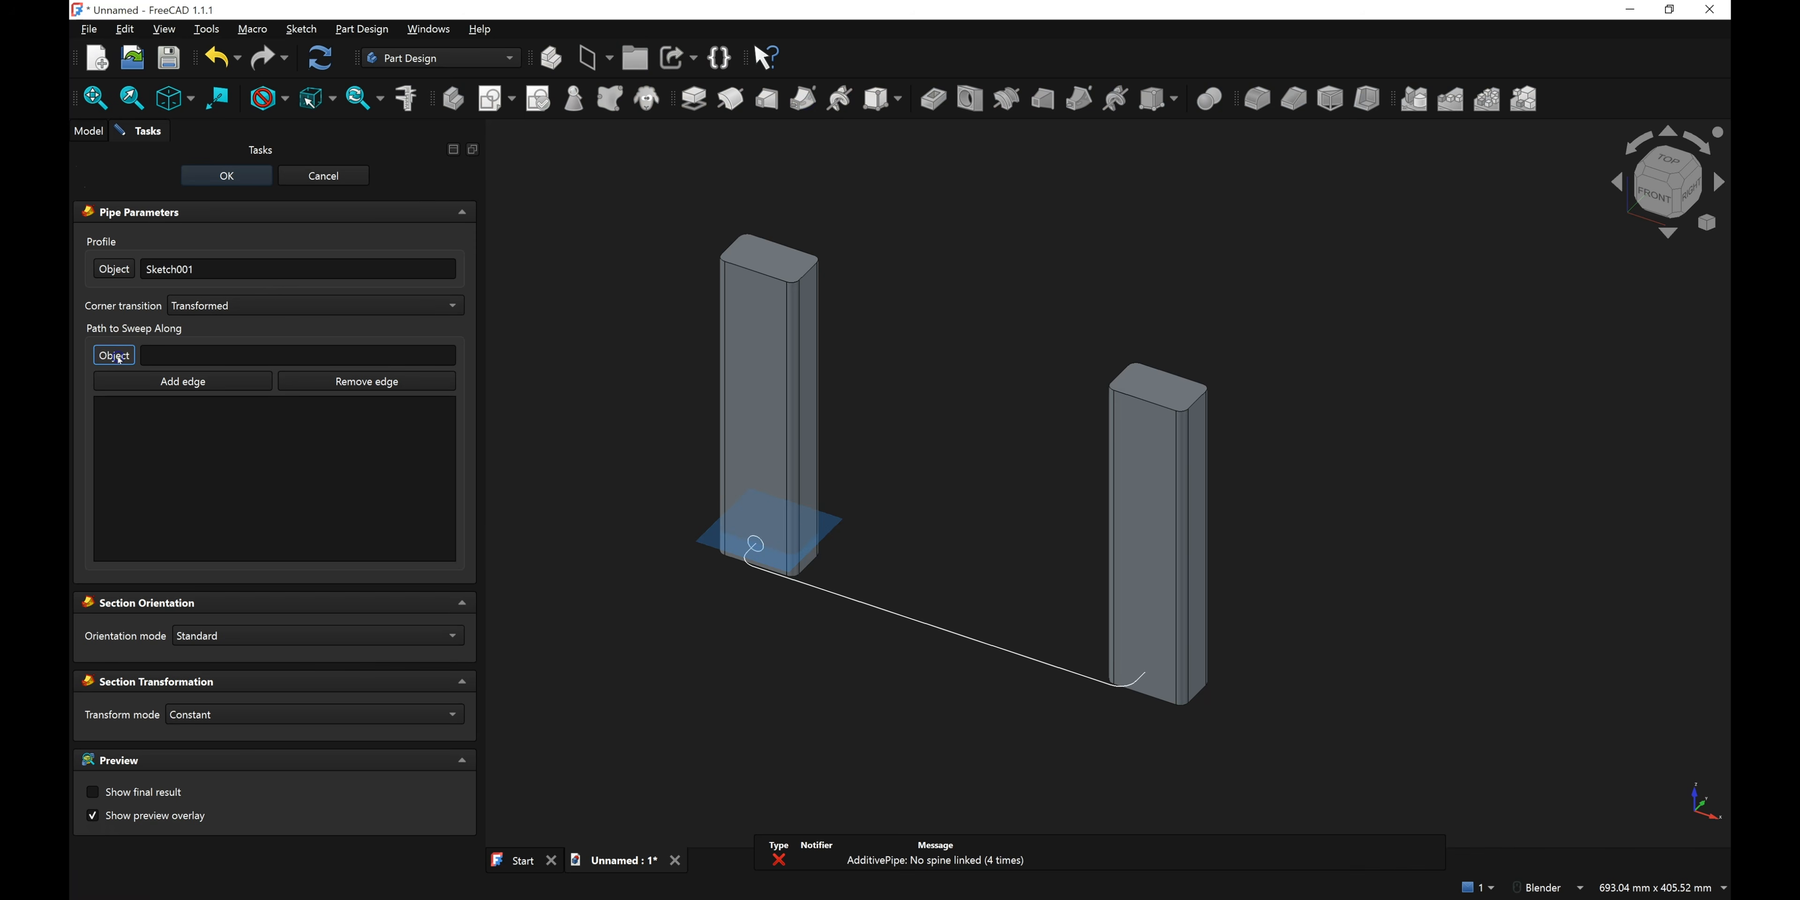
click(842, 598)
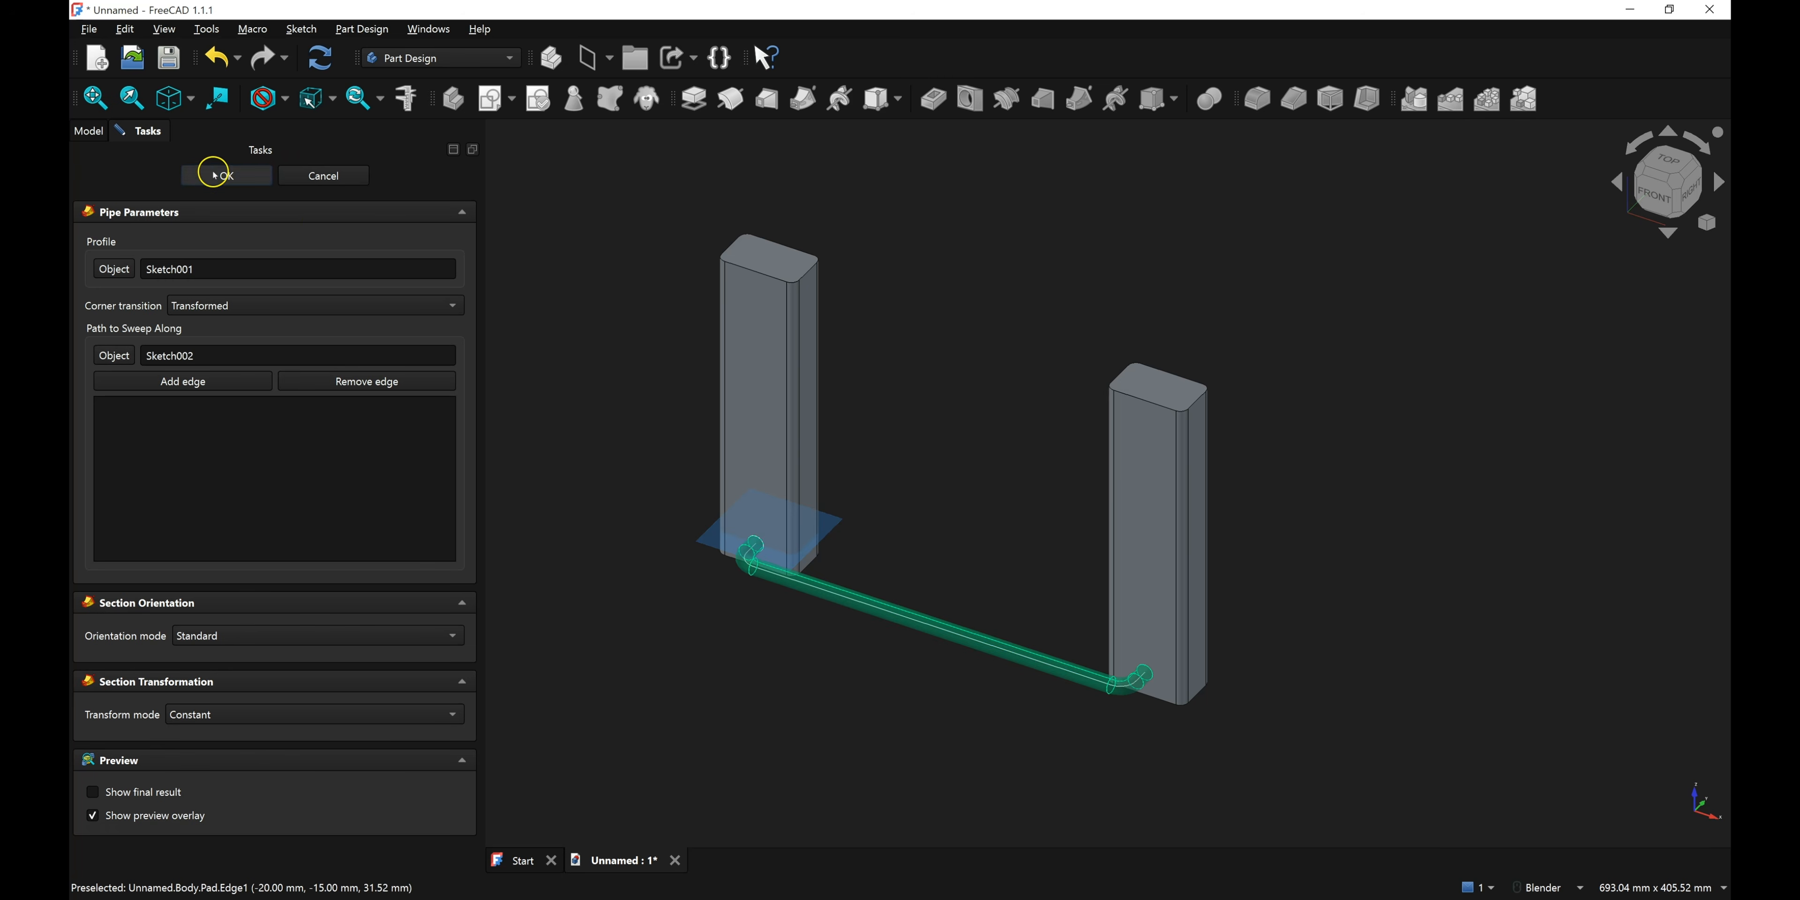
click(225, 174)
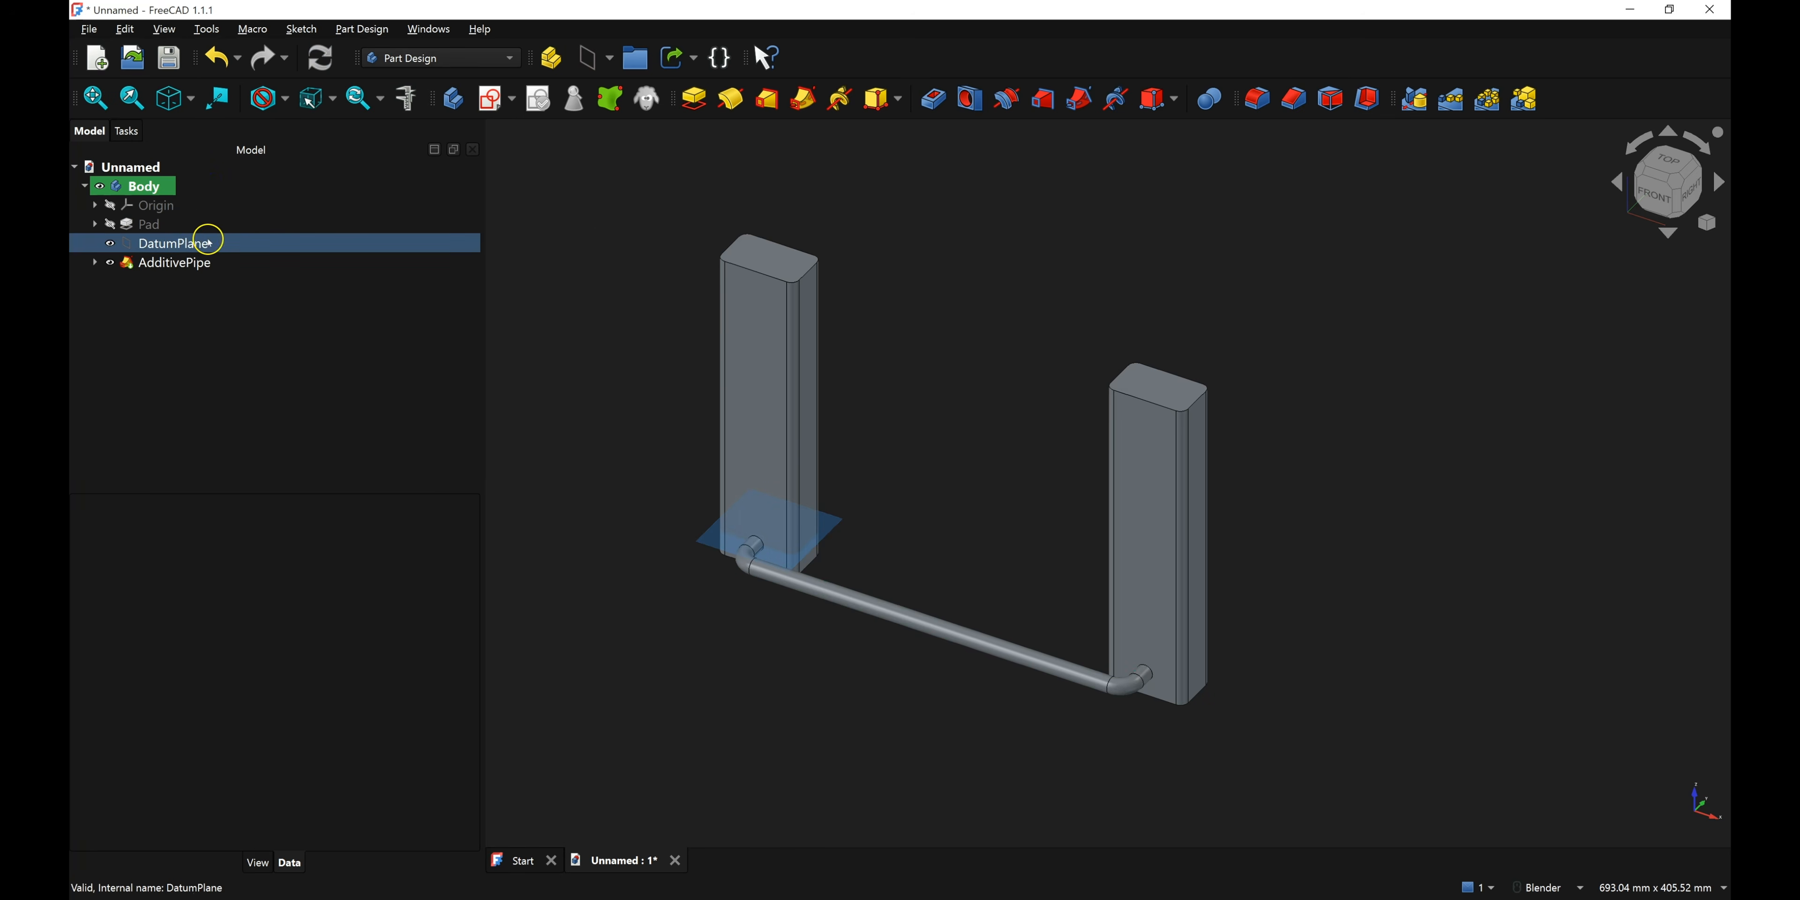
click(210, 241)
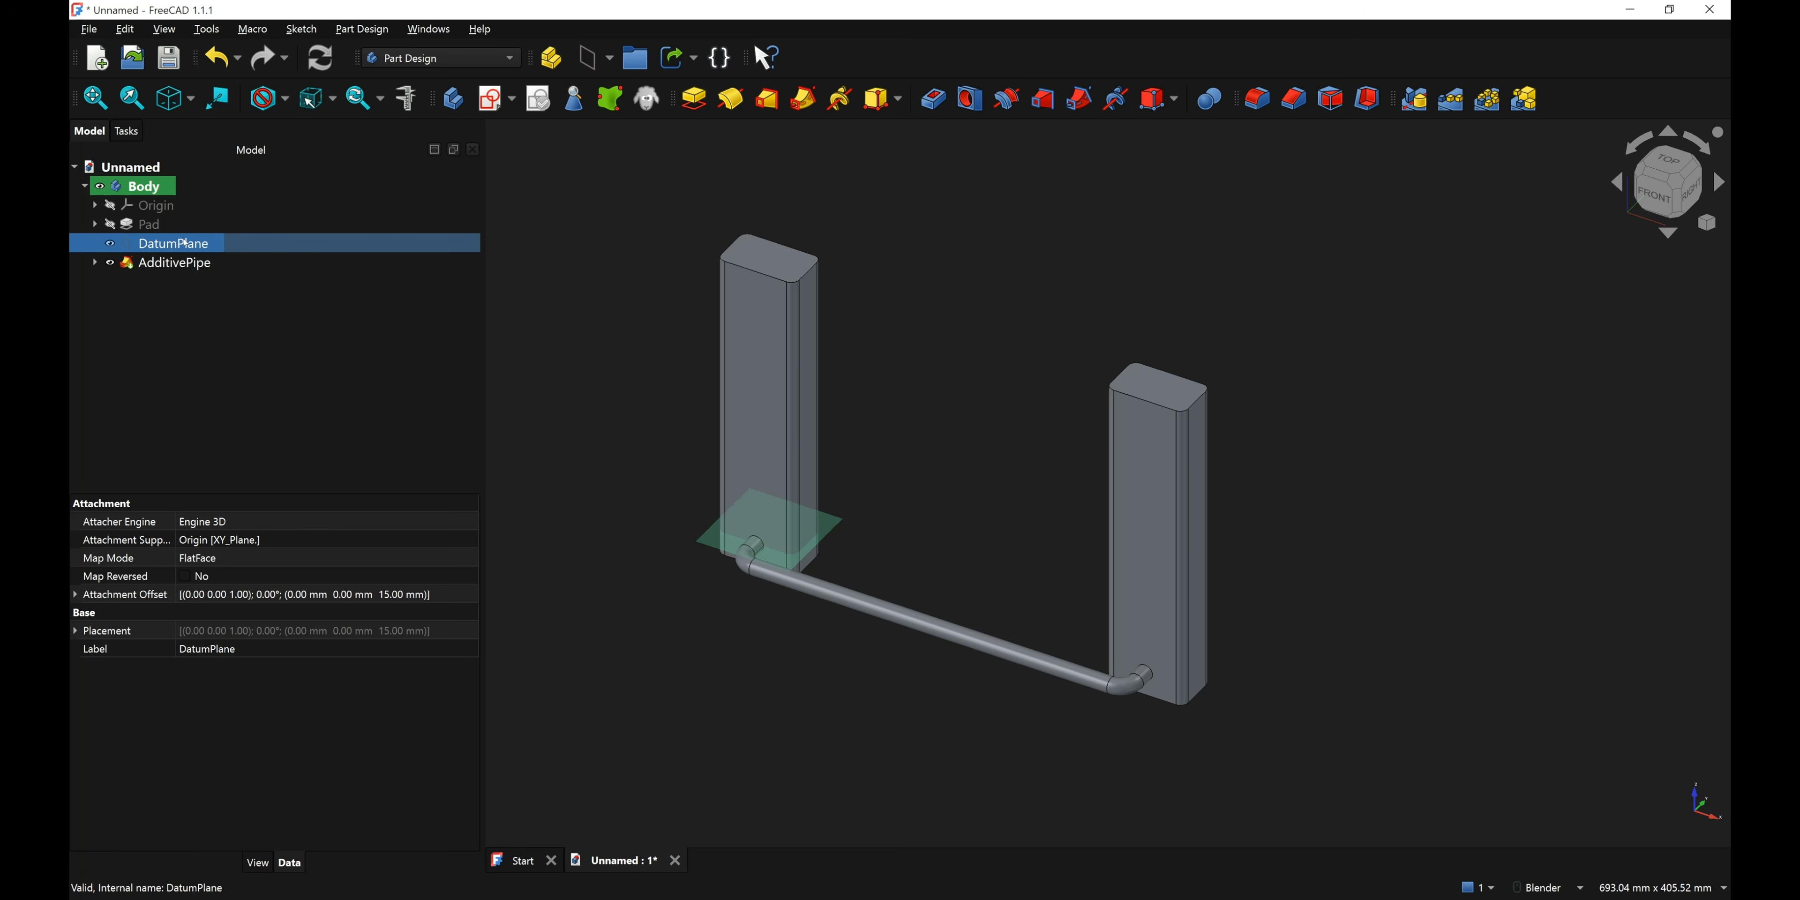
key(space)
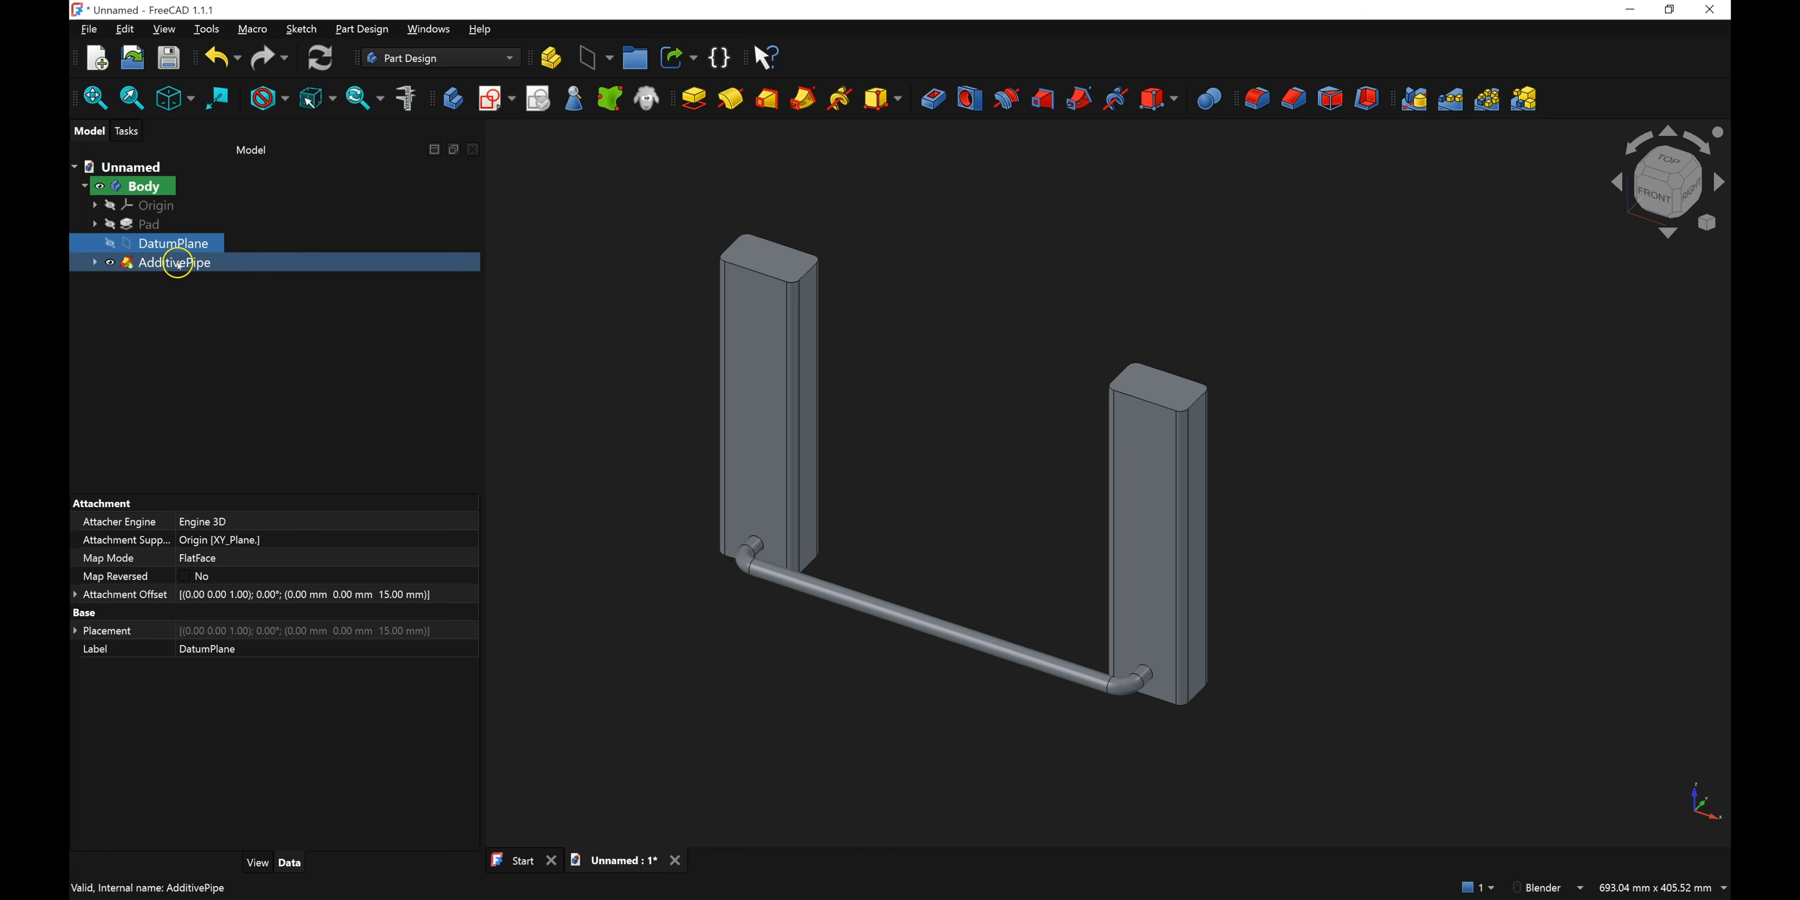
- Start a linear pattern of the swept rung with the Base Z-axis as its direction
click(217, 270)
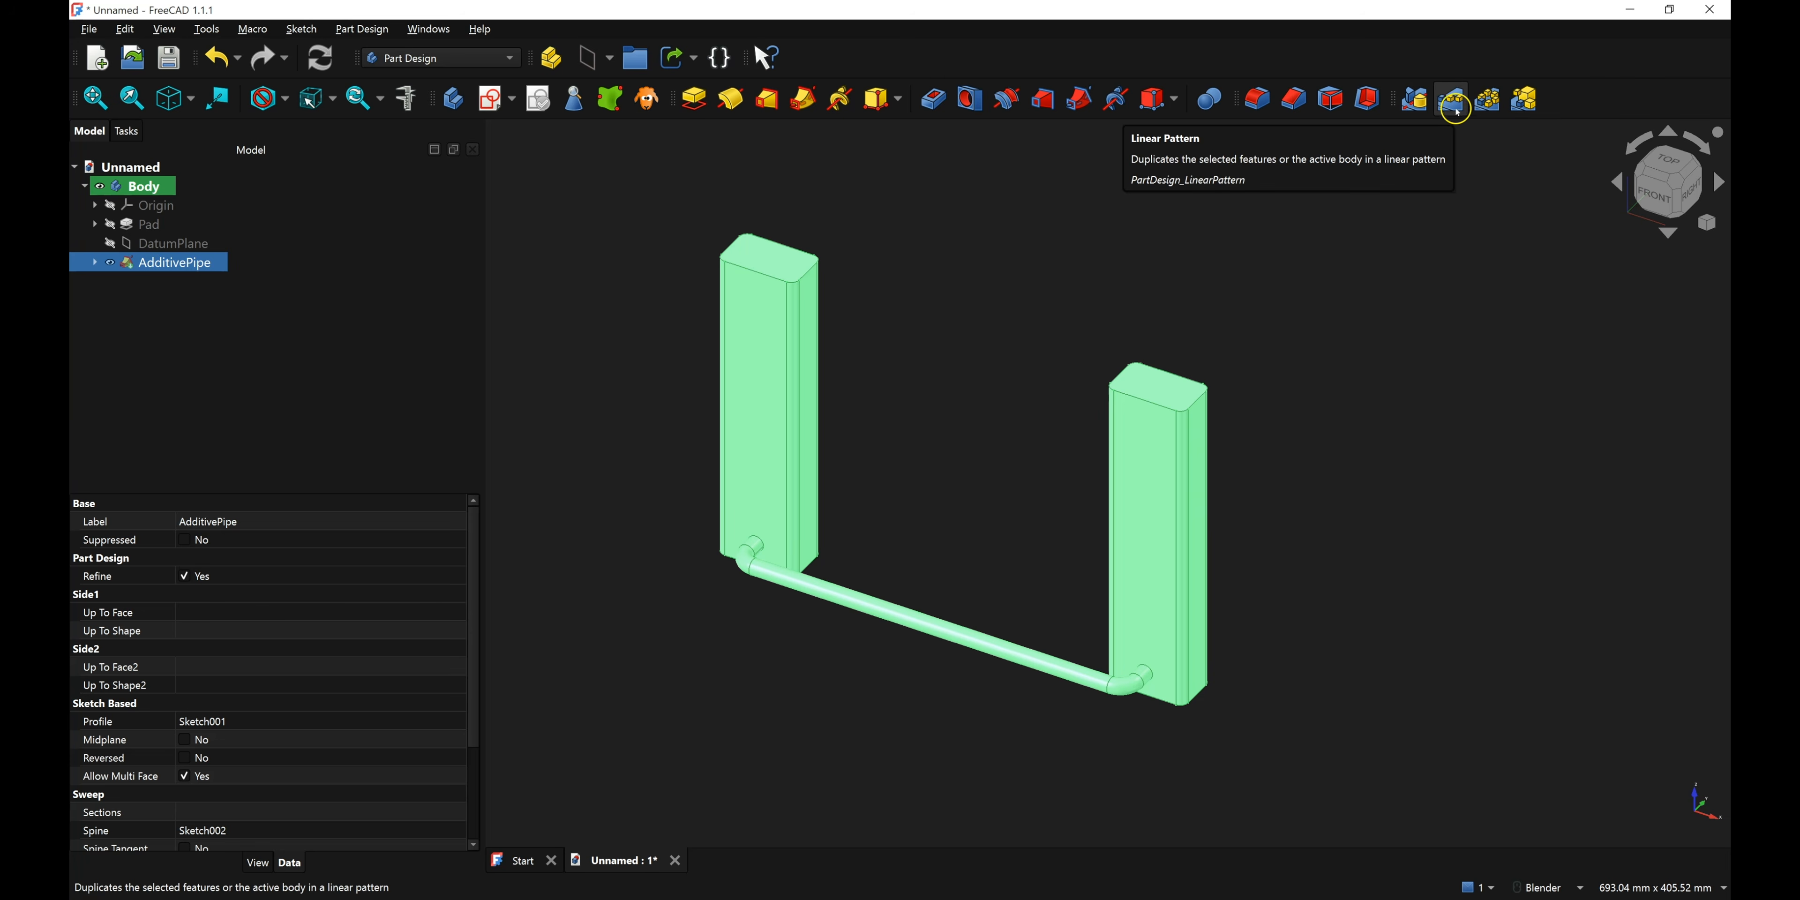
click(1456, 112)
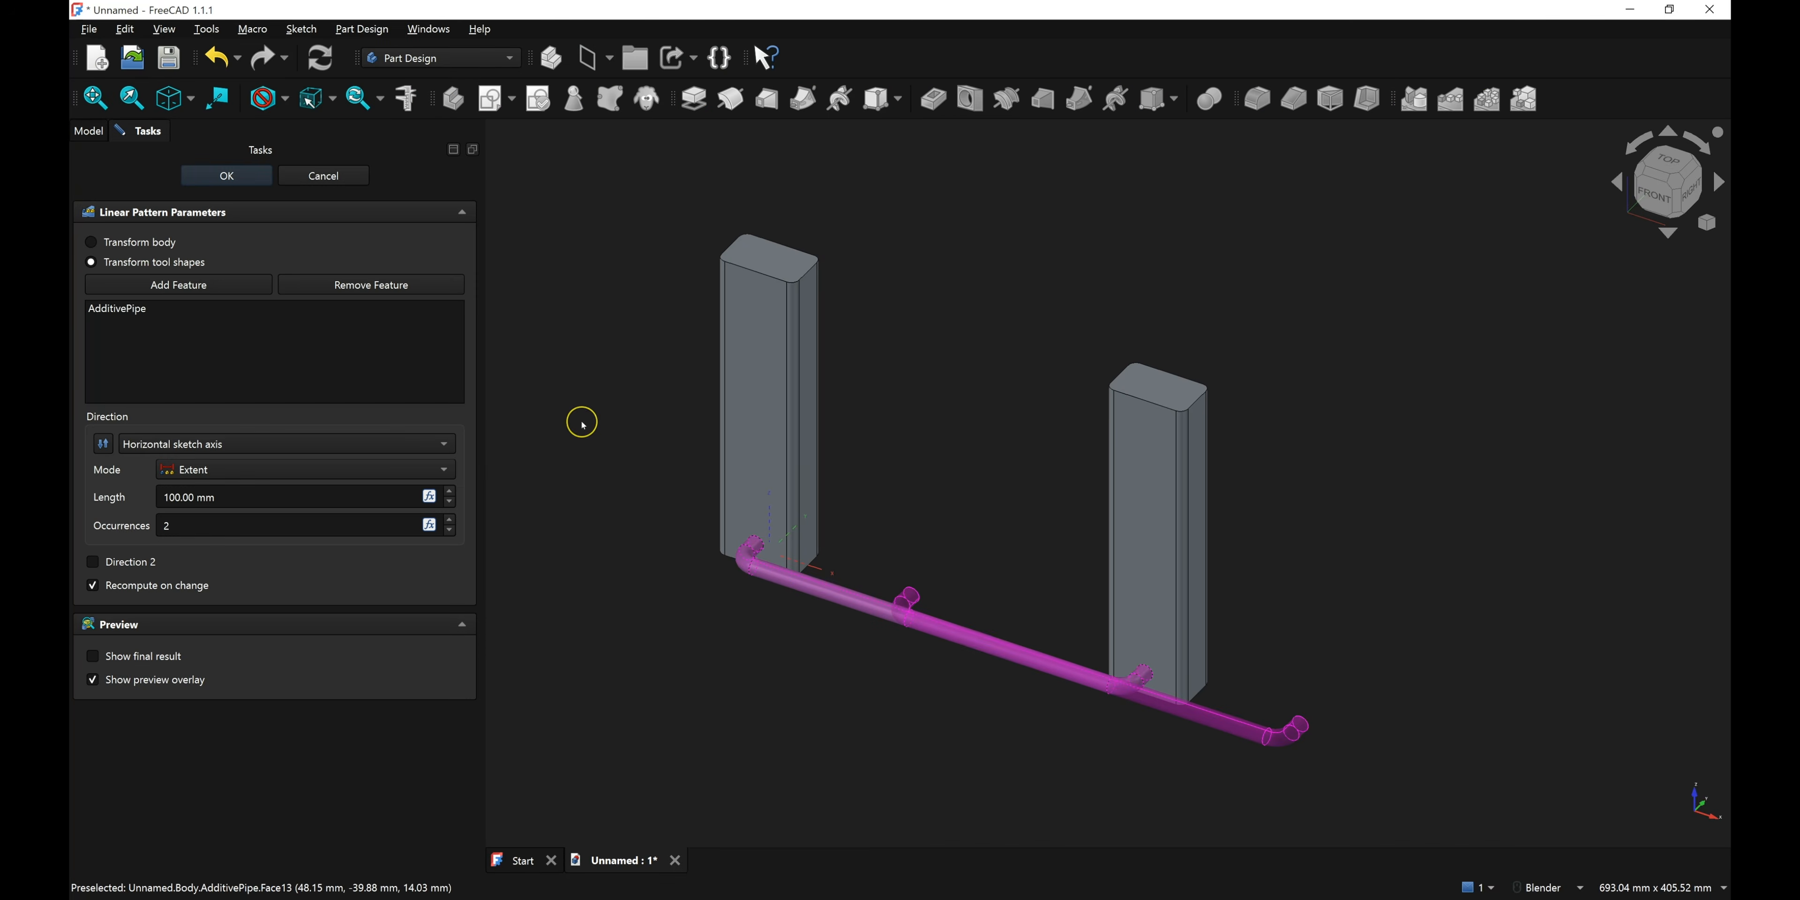
click(364, 444)
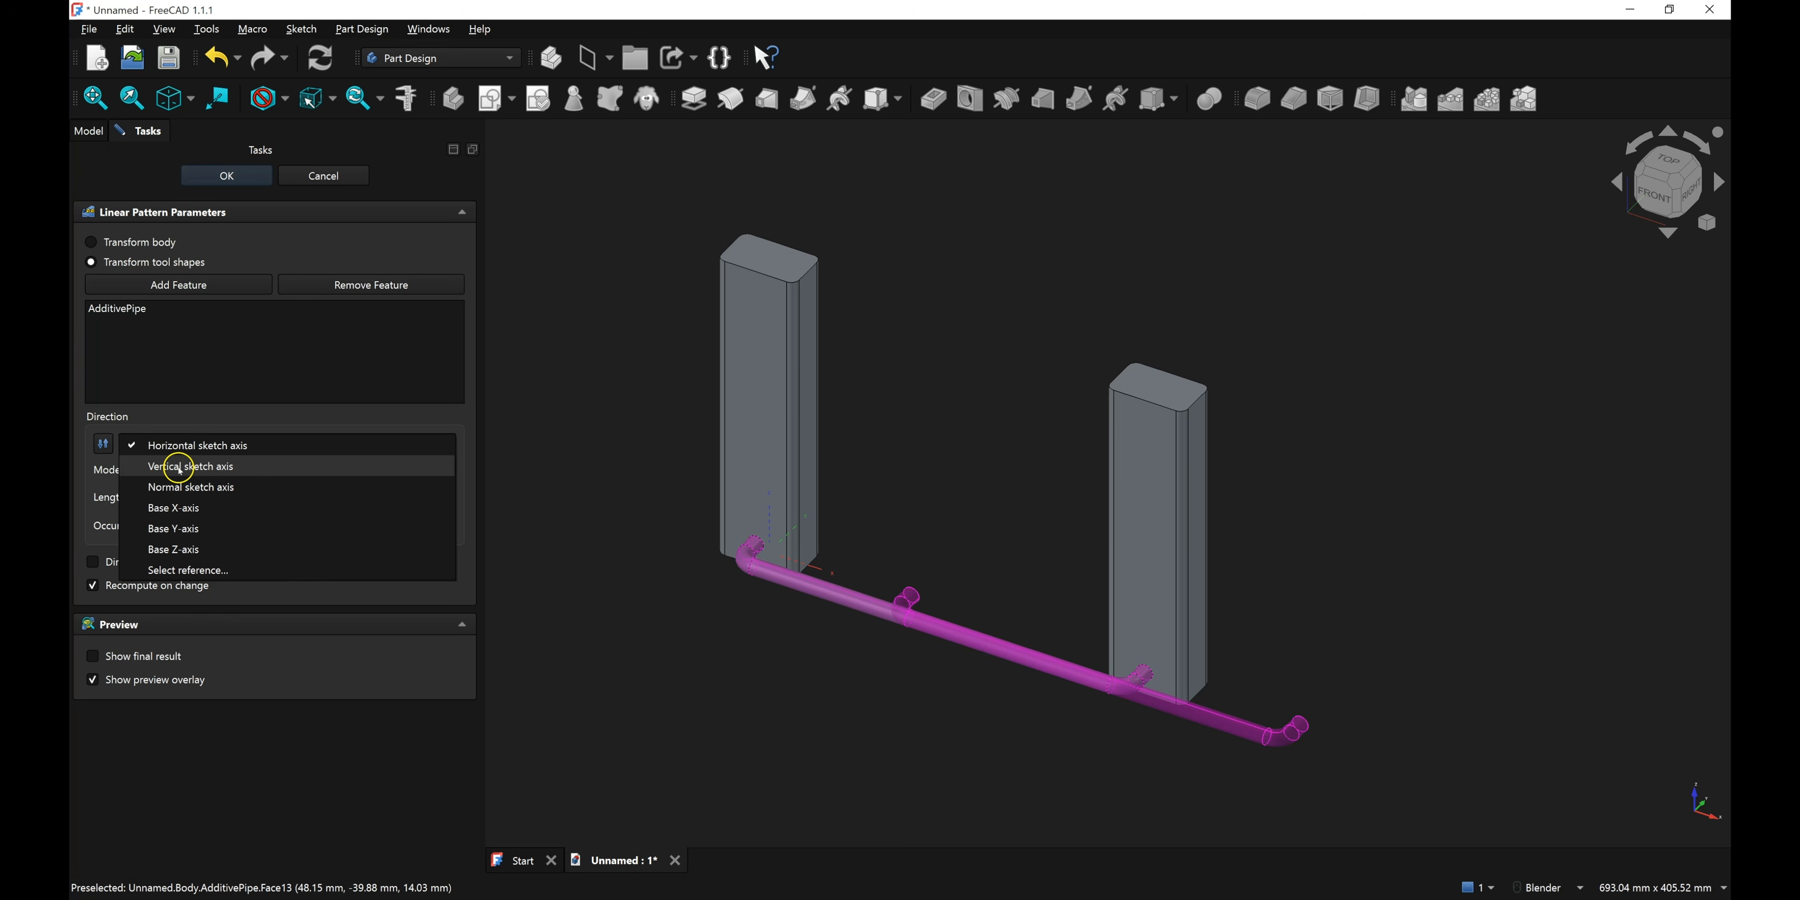
click(181, 468)
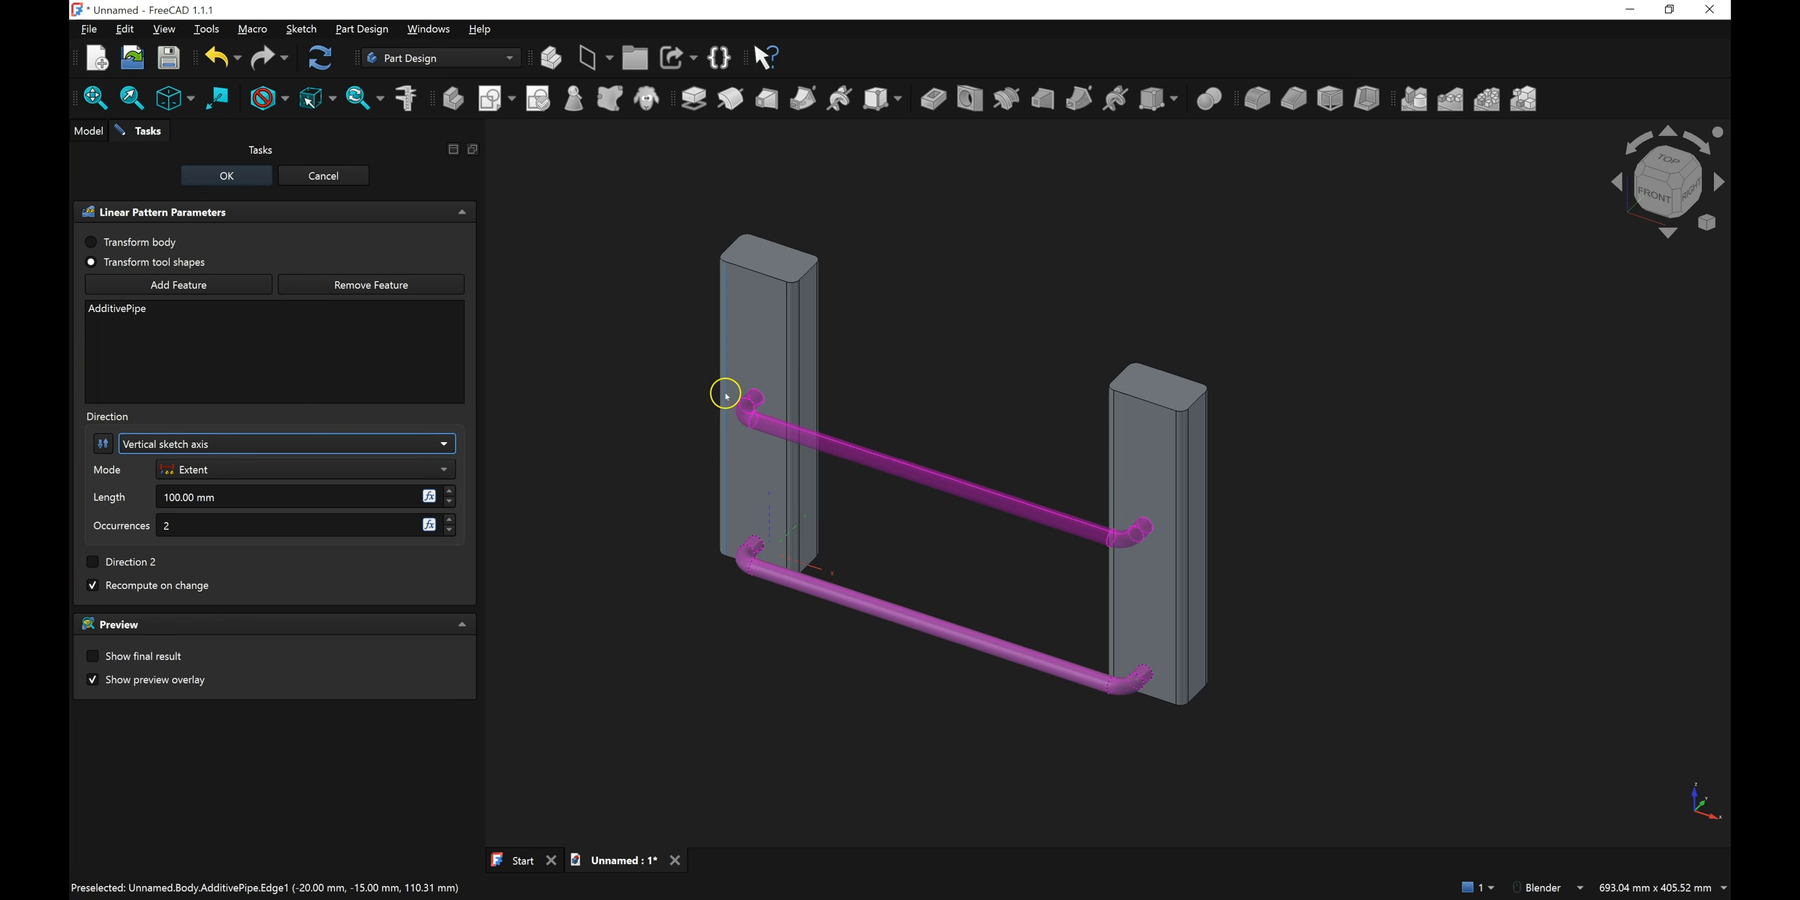
click(349, 444)
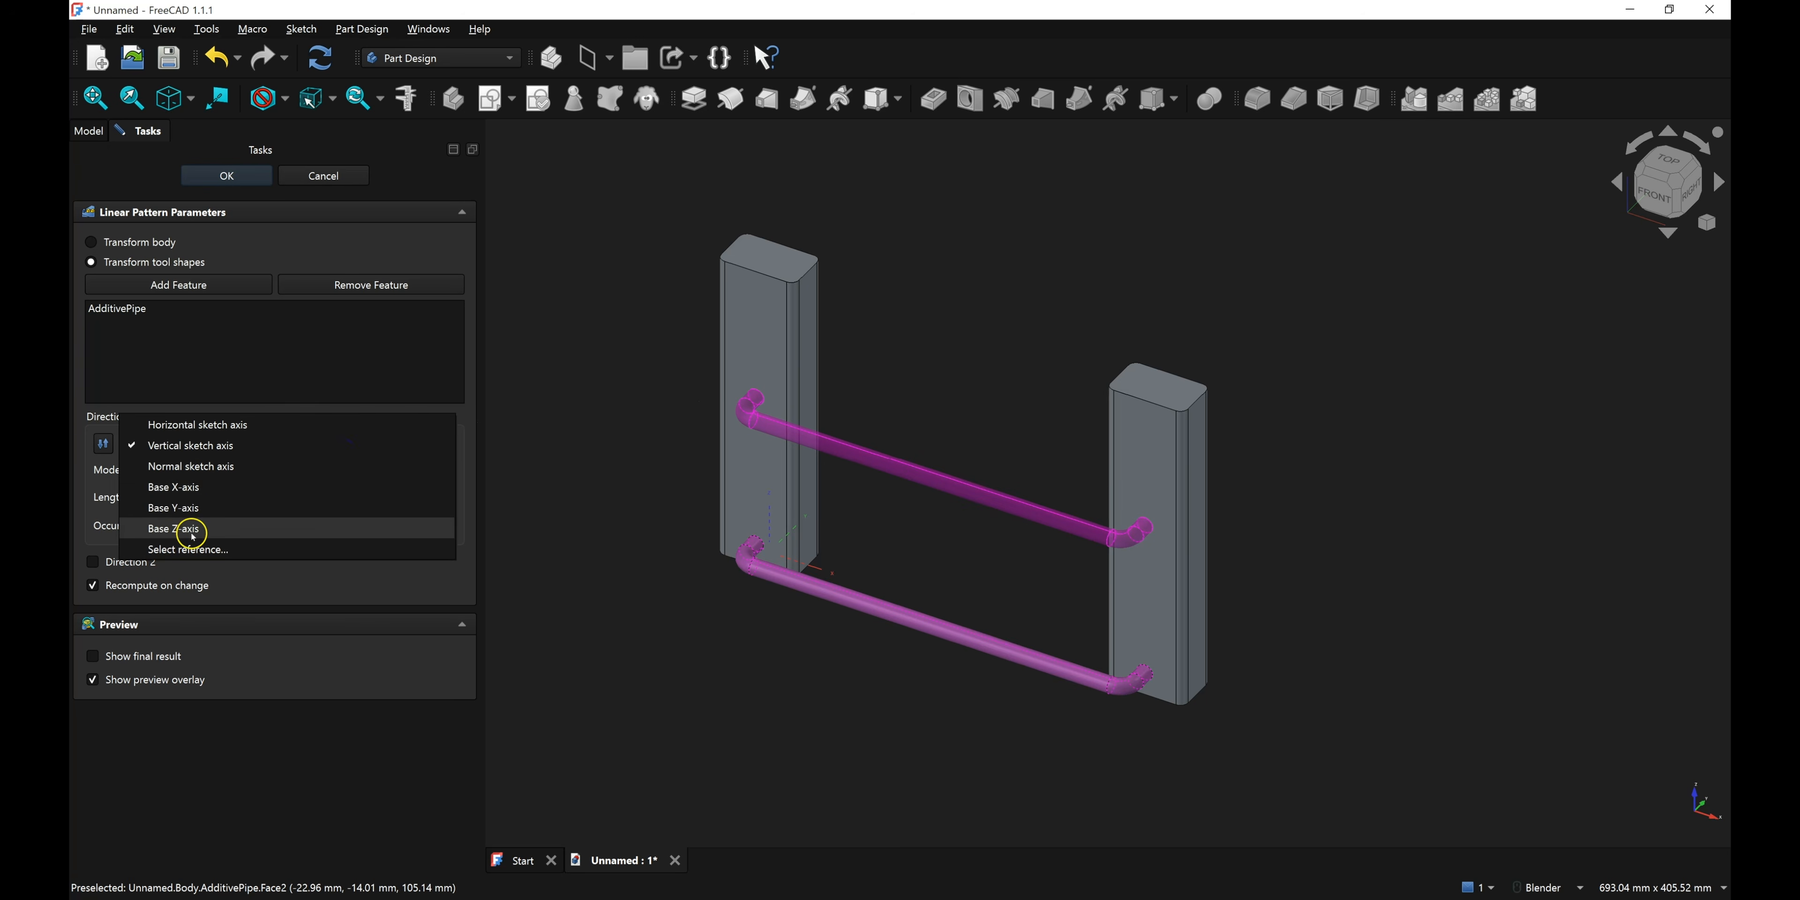
click(186, 530)
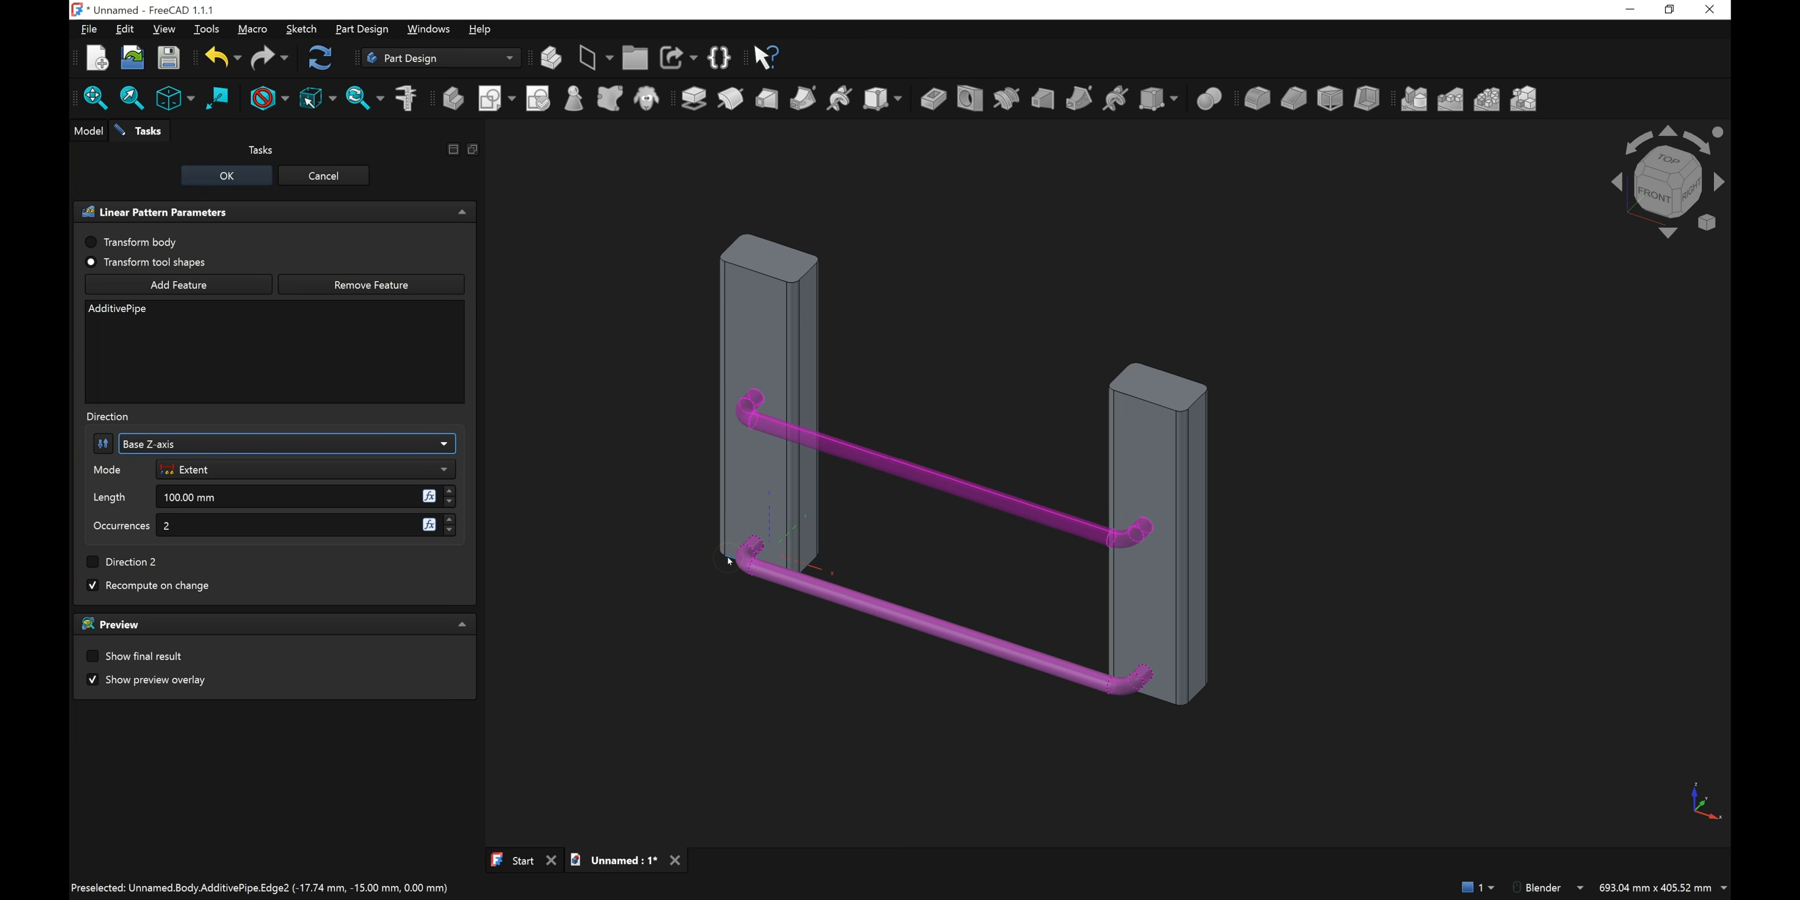
- Set the rung pattern's length to 170 mm with 7 occurrences, apply it and return to the isometric view
click(755, 259)
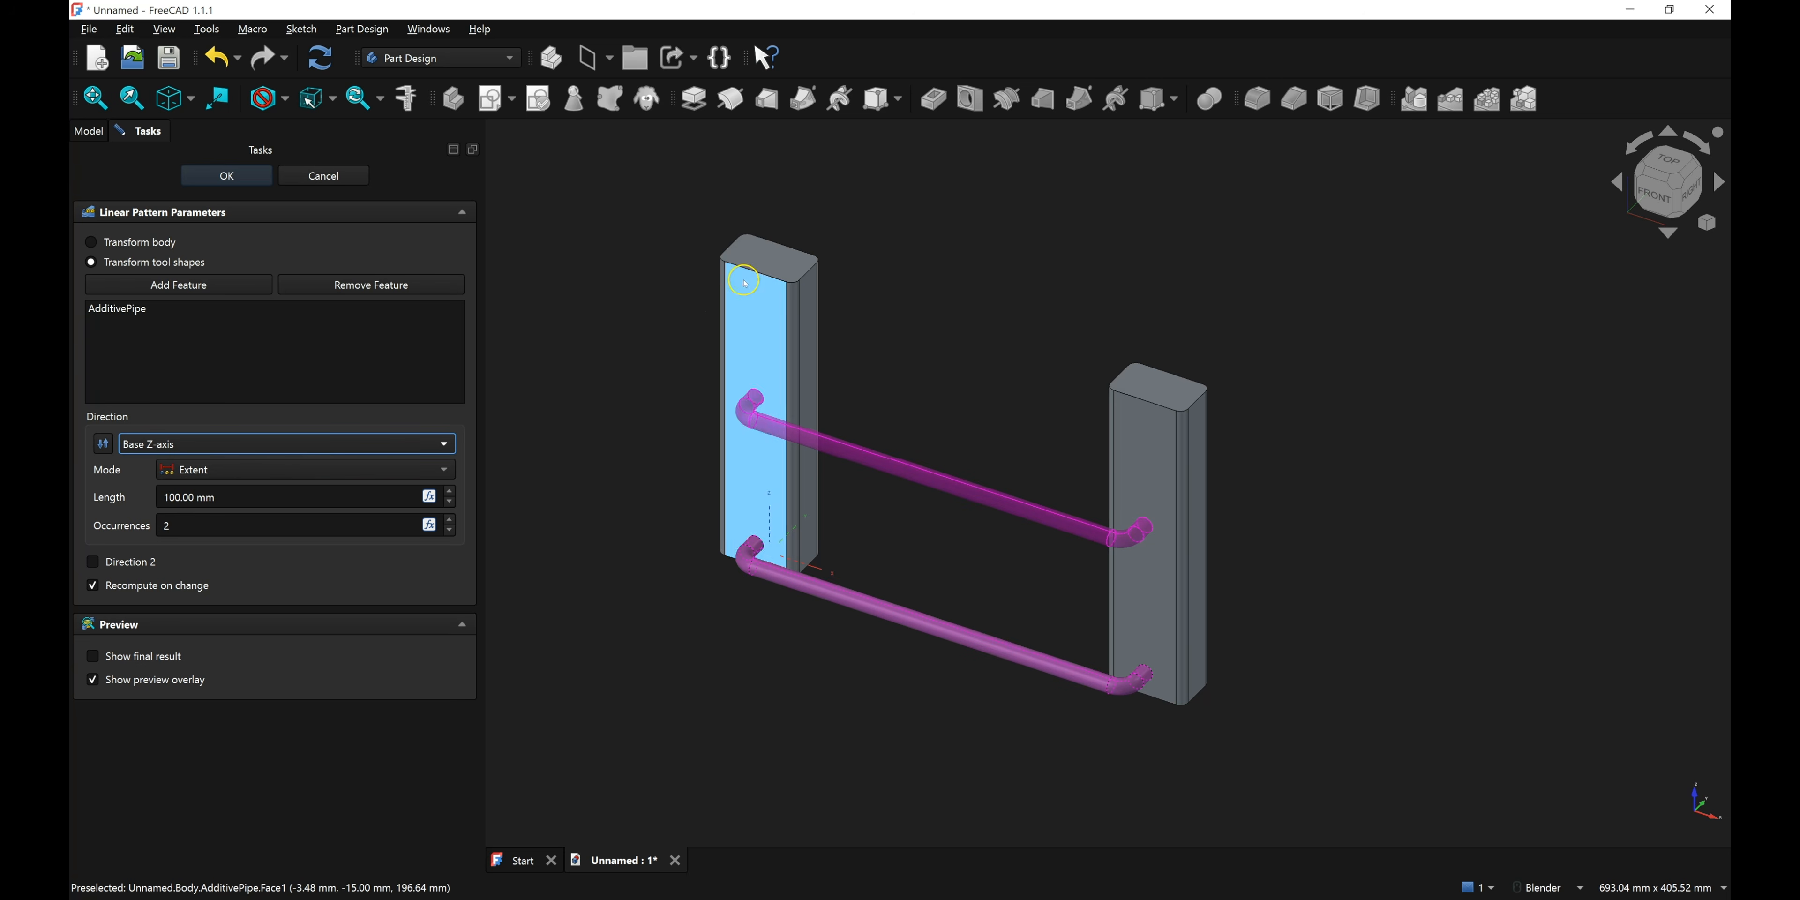
double_click(225, 496)
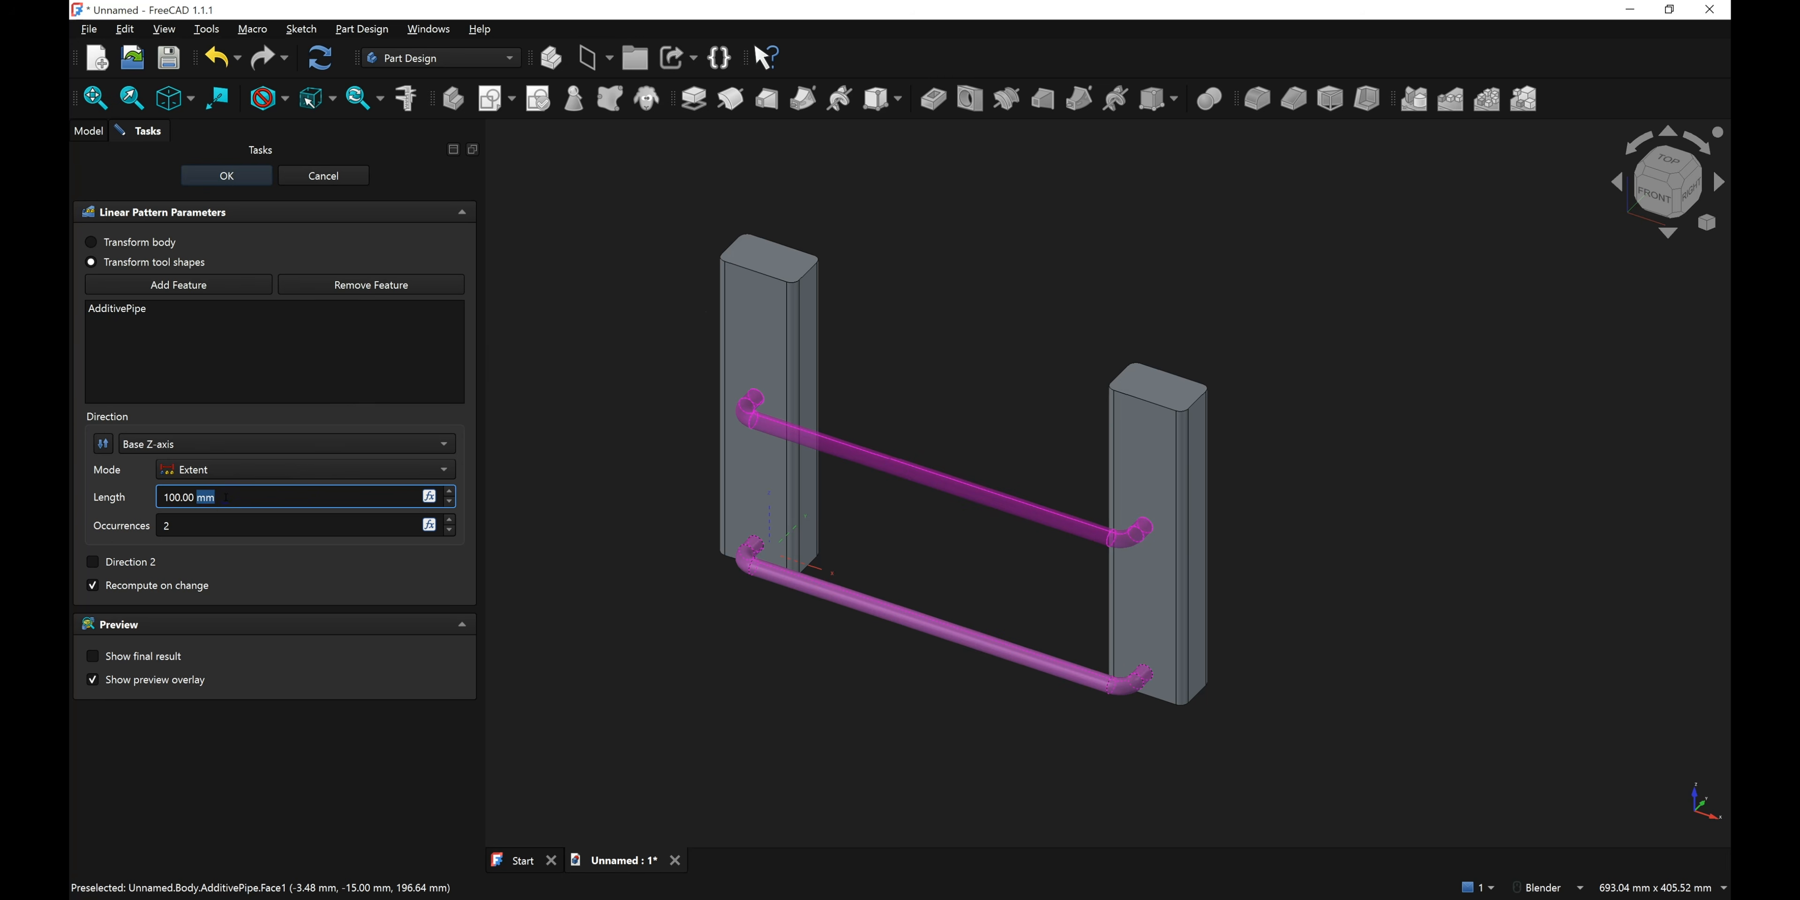
text(17)
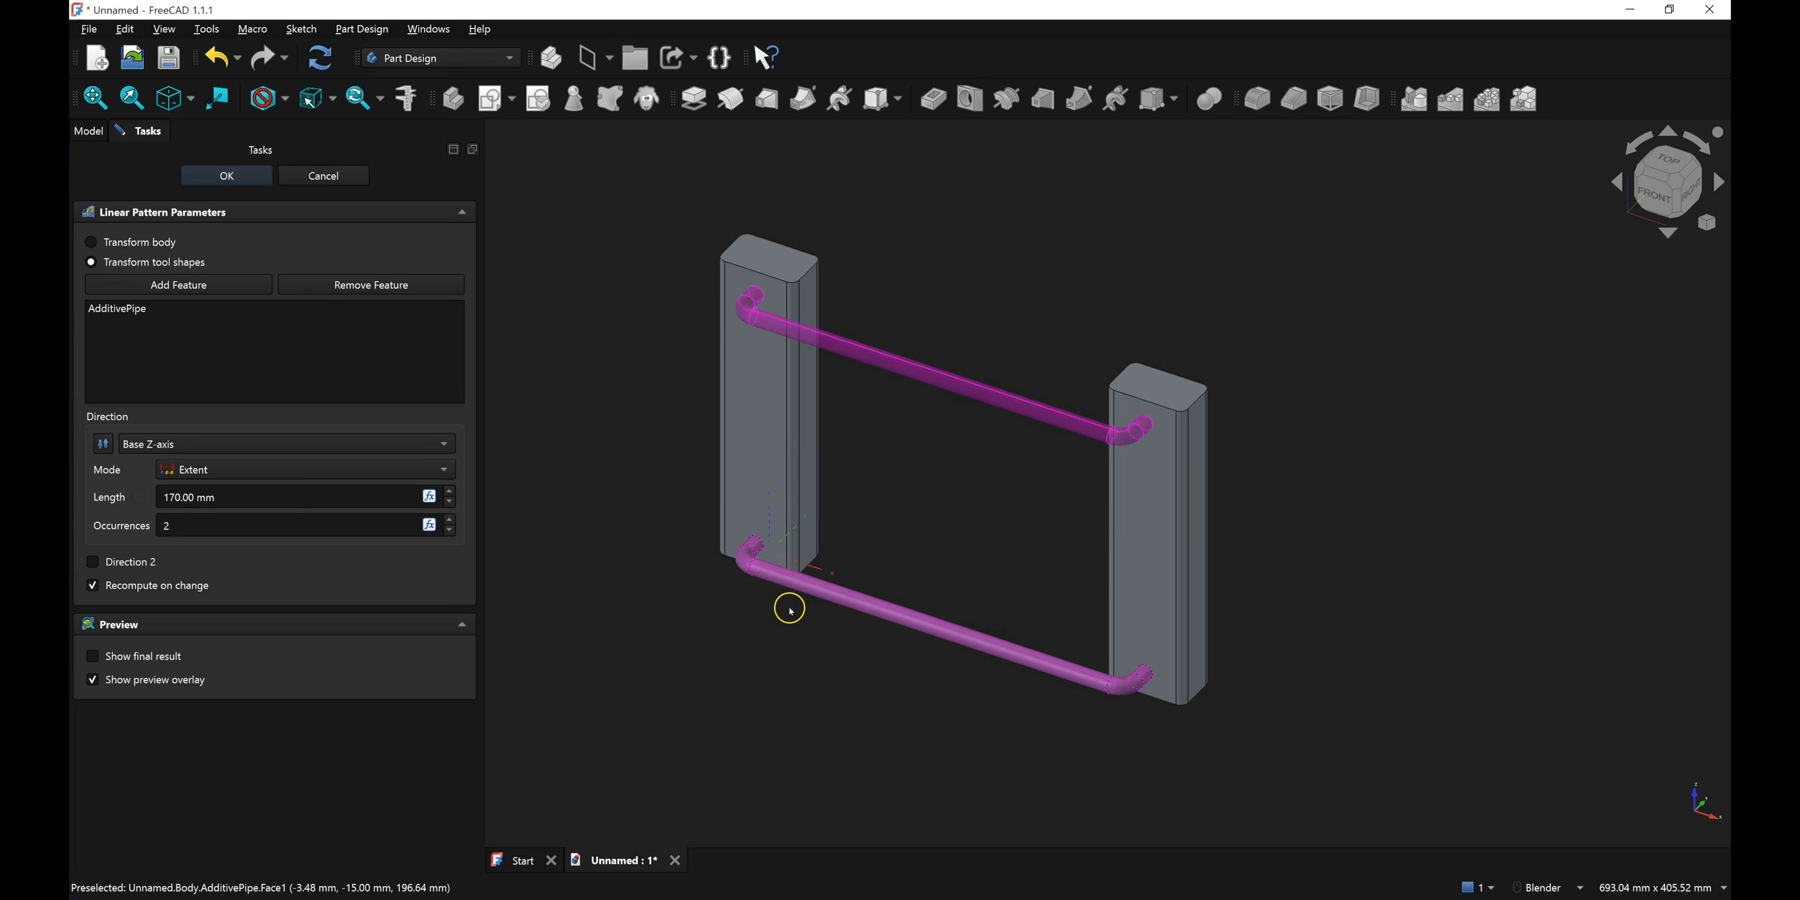
middle_drag(1213, 590, 1274, 466)
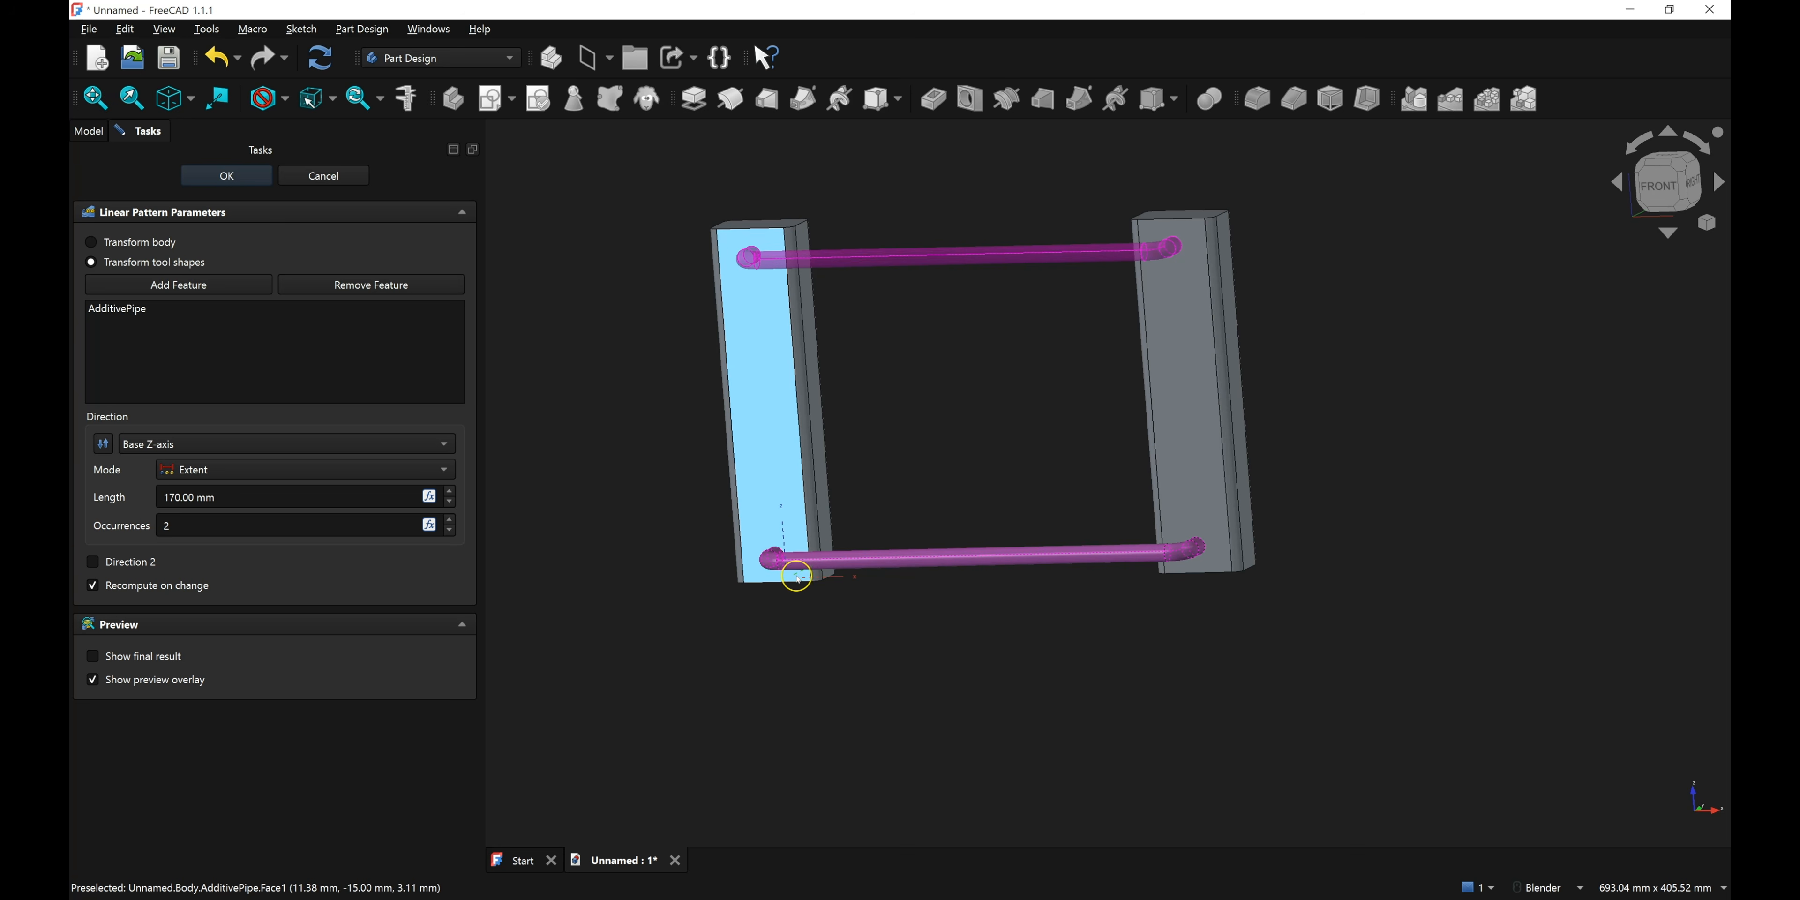
click(450, 520)
click(450, 520)
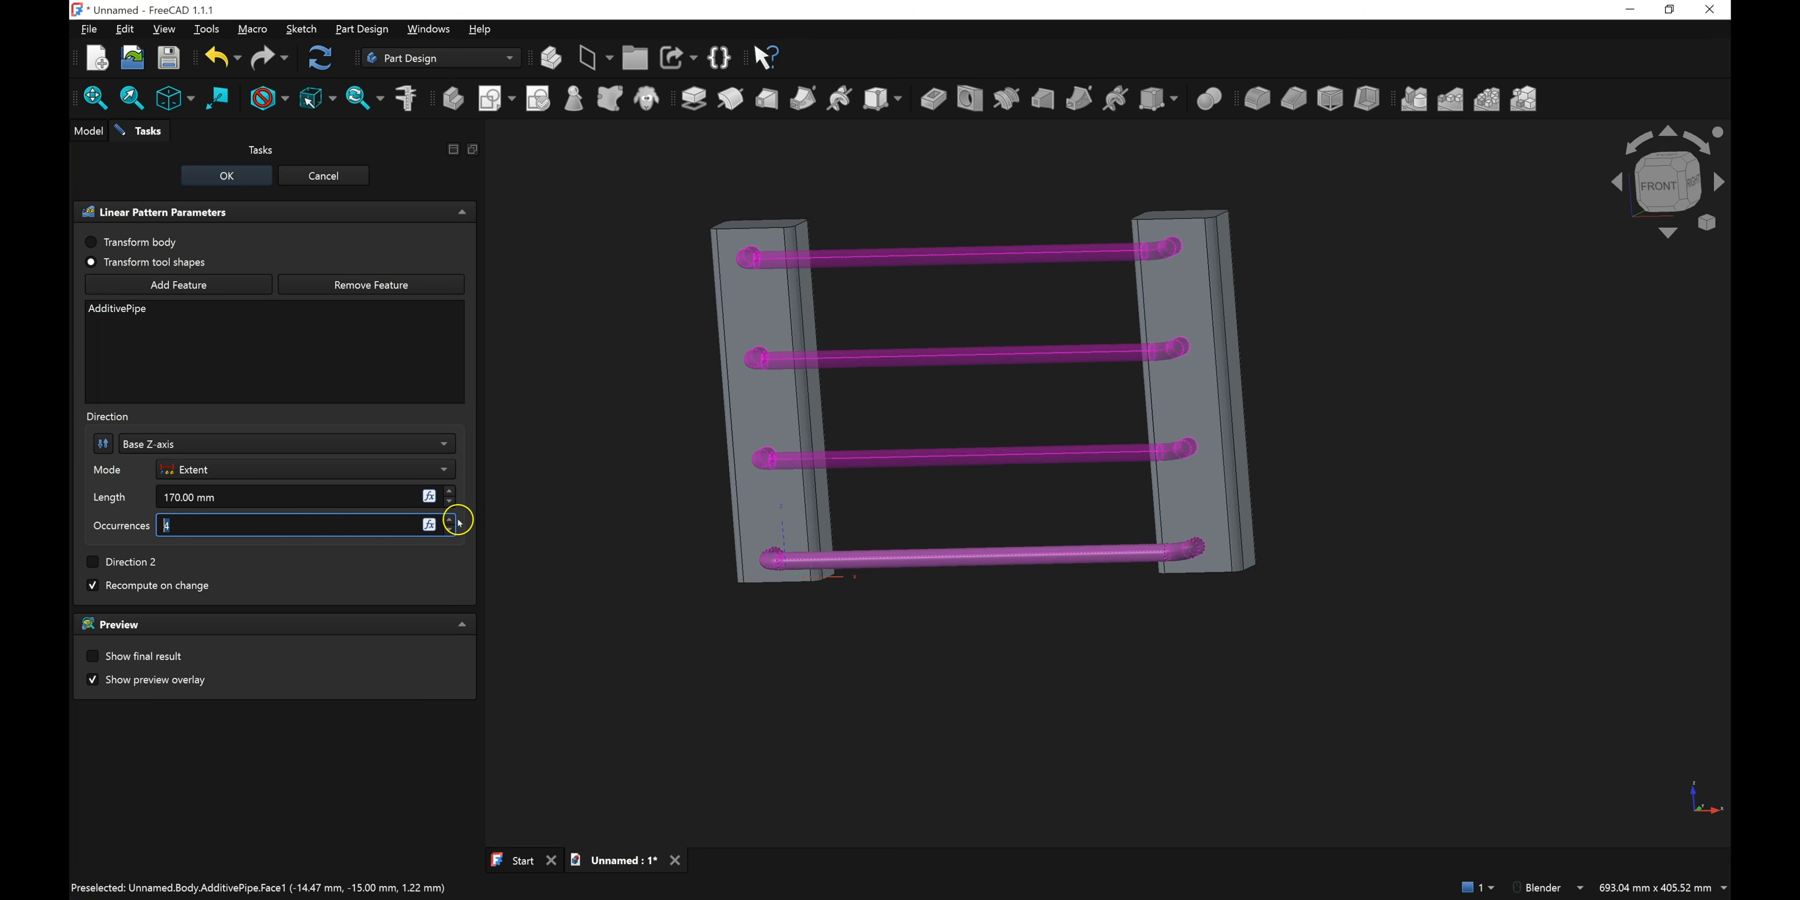
click(450, 521)
click(450, 520)
click(450, 521)
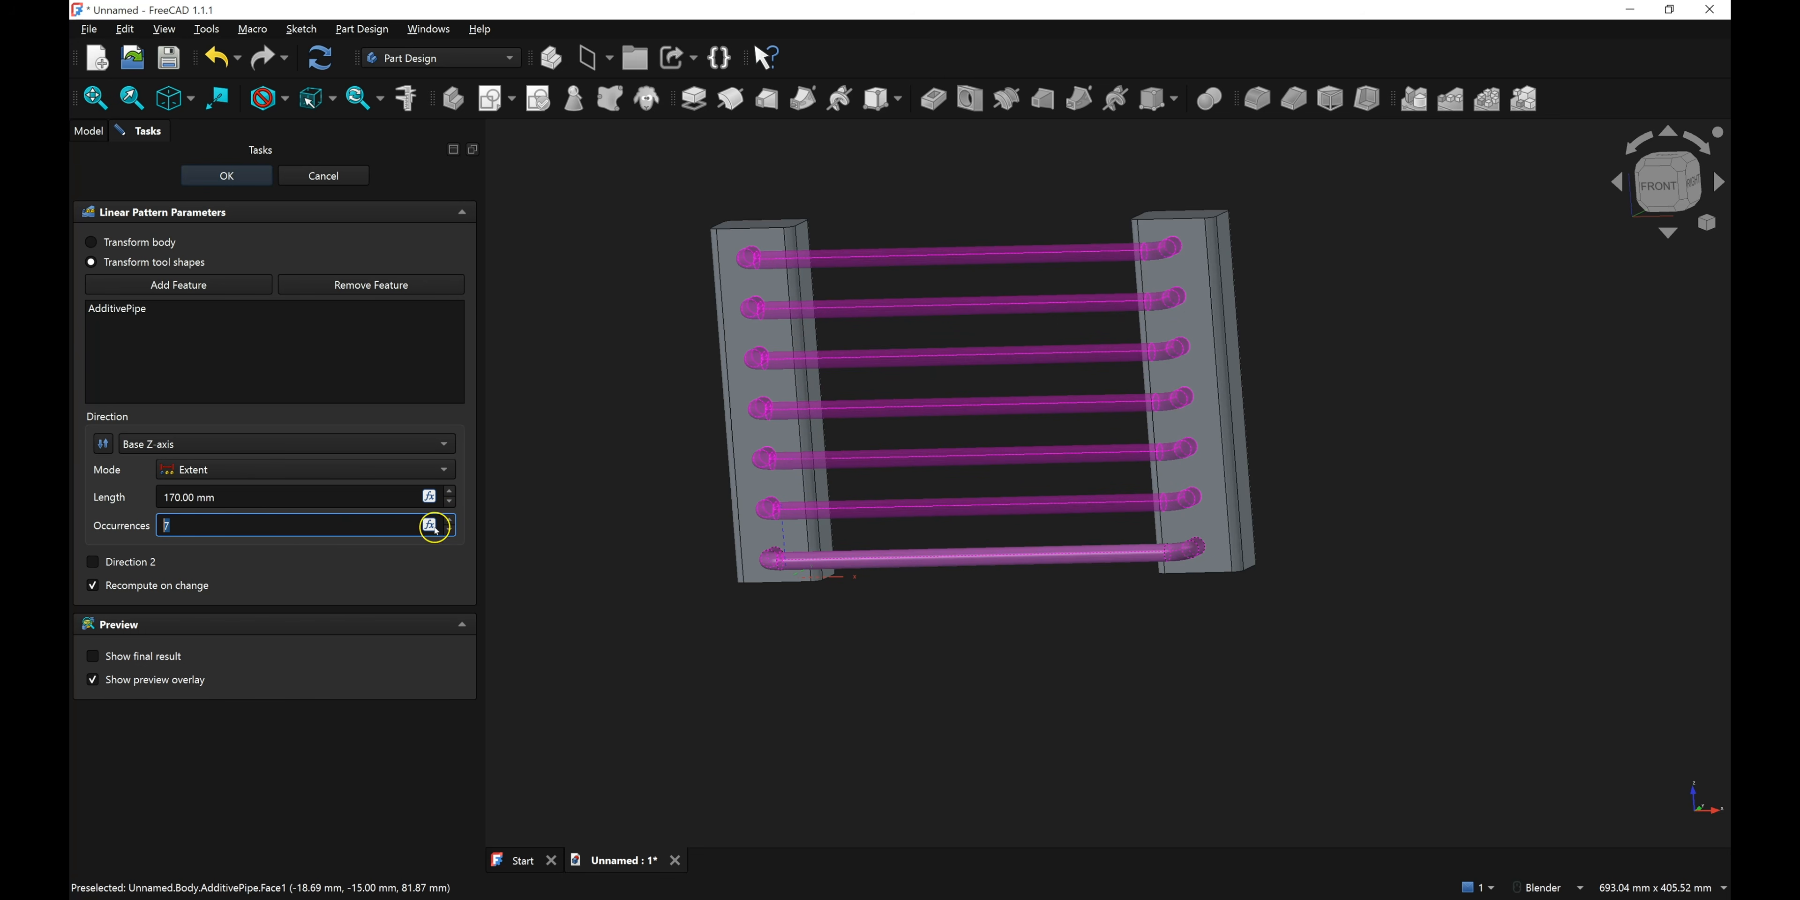
click(235, 177)
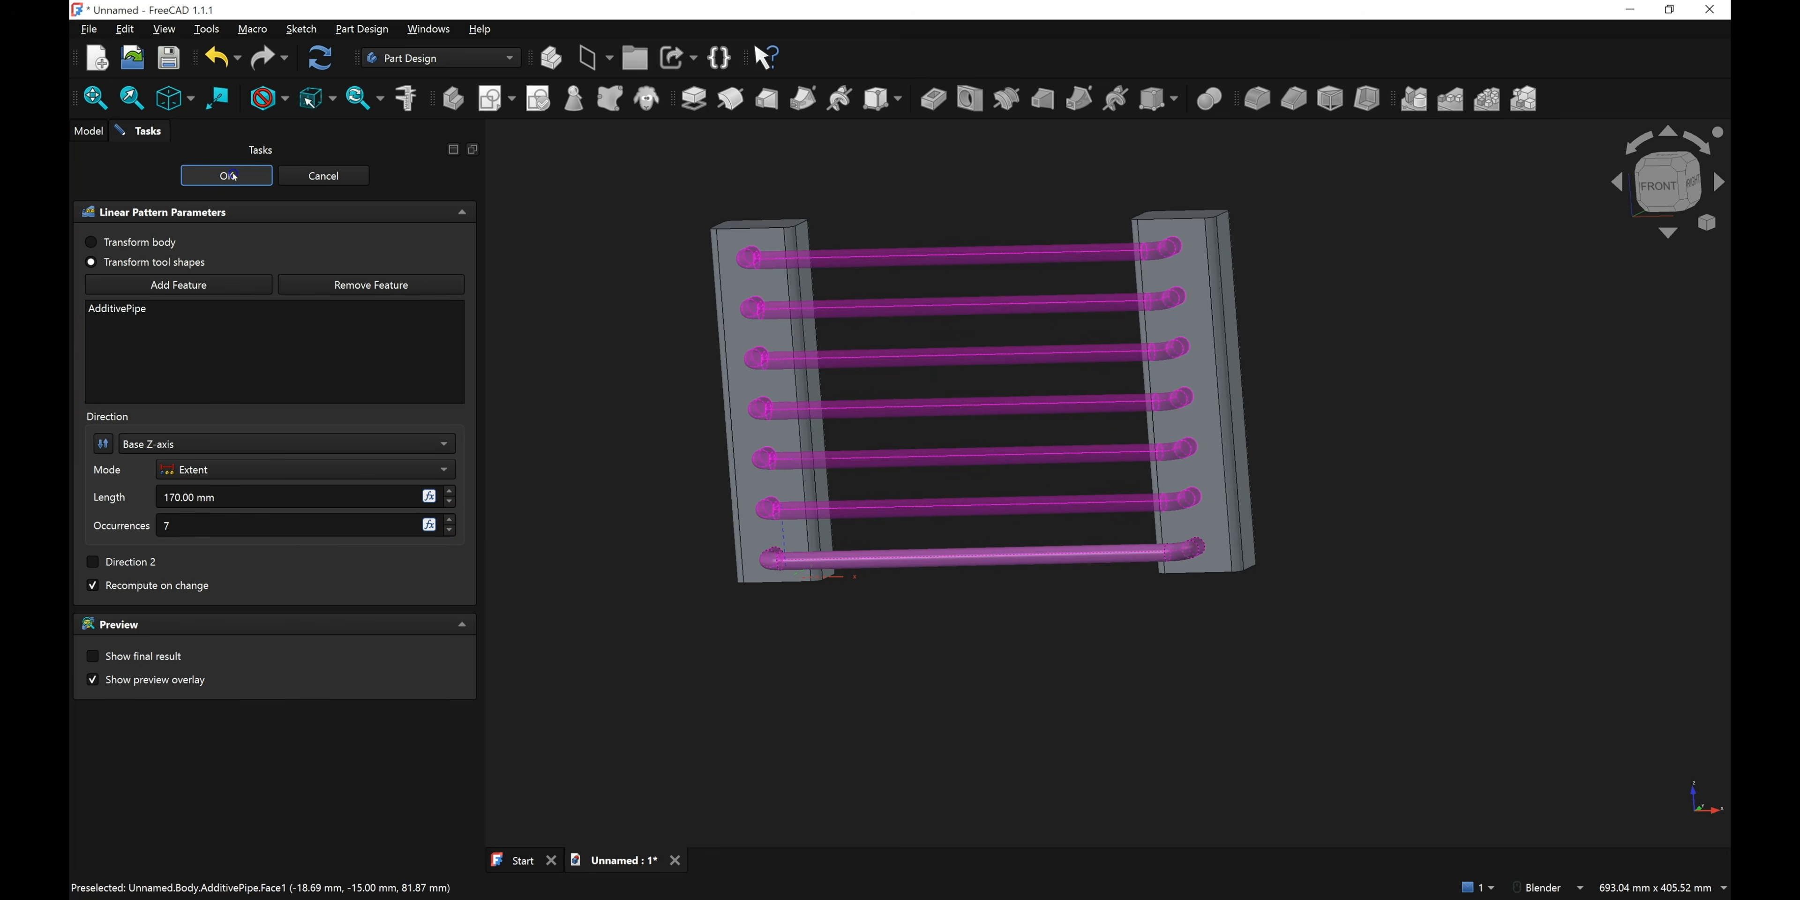
key(0)
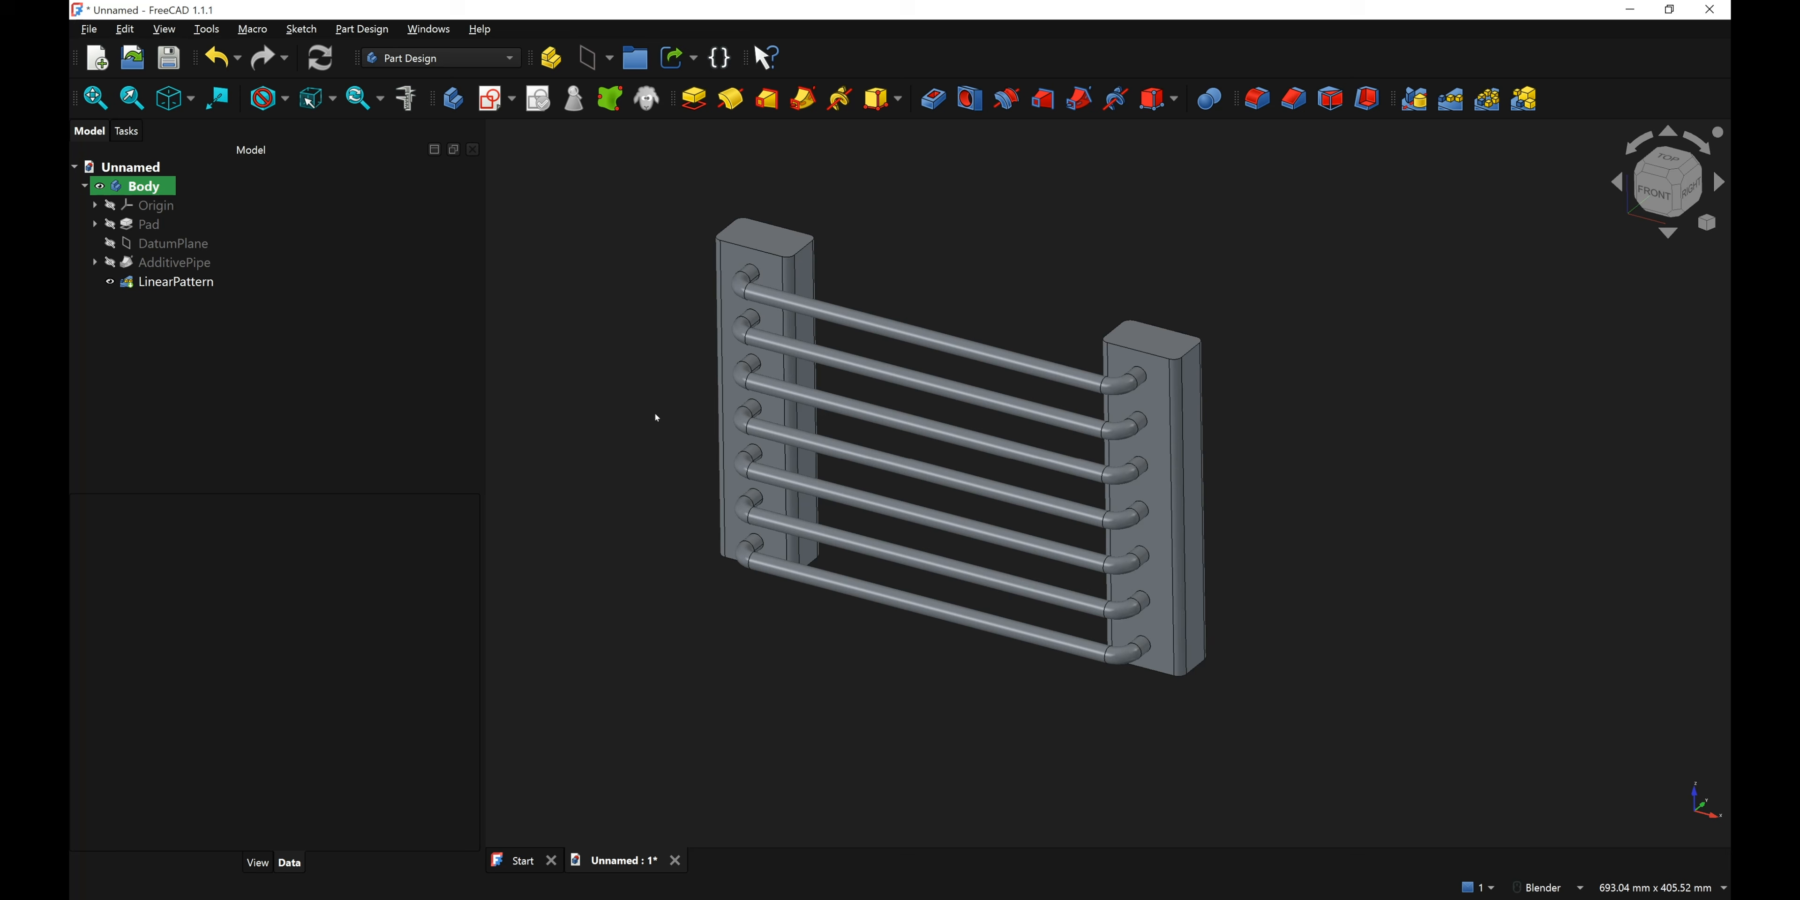